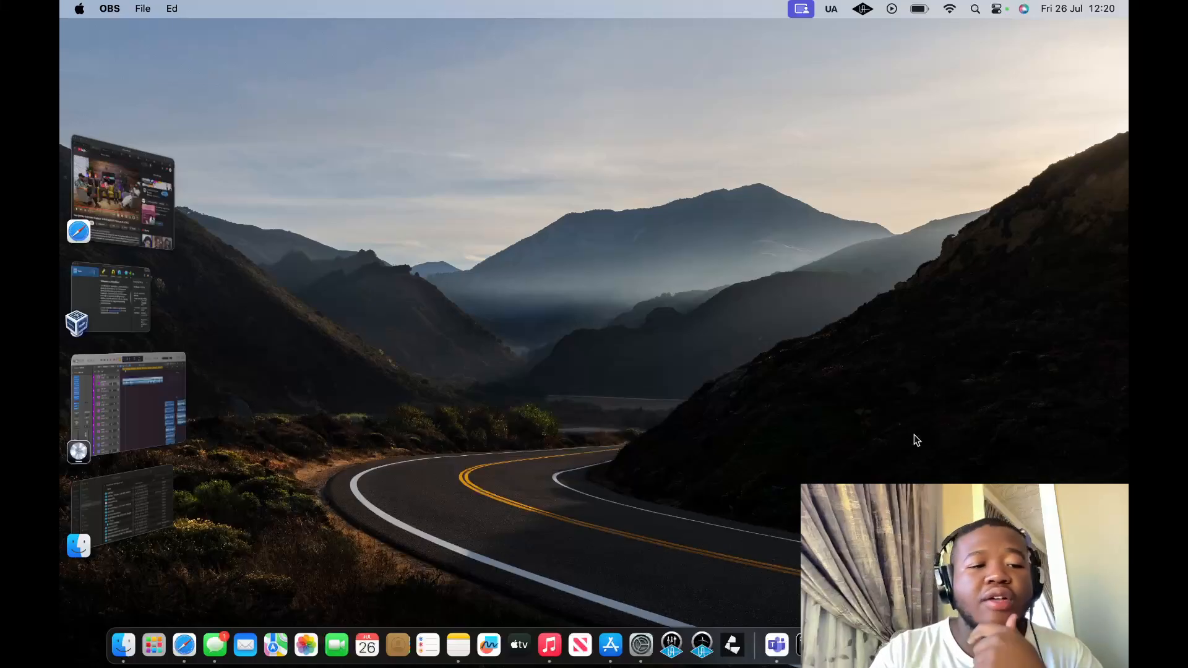
Switch to the Logic Pro project in full screen and extend the end of the cycle range to past bar 15.
{"action": "left_click", "coordinate": [127, 407]}
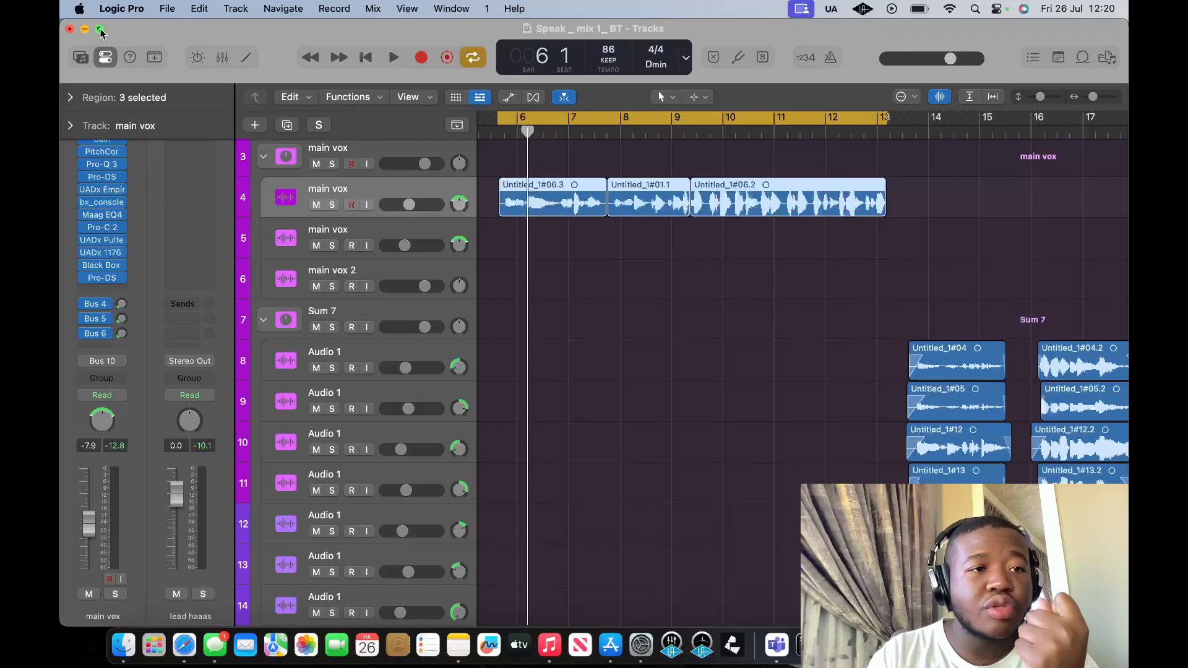
{"action": "left_click", "coordinate": [99, 29]}
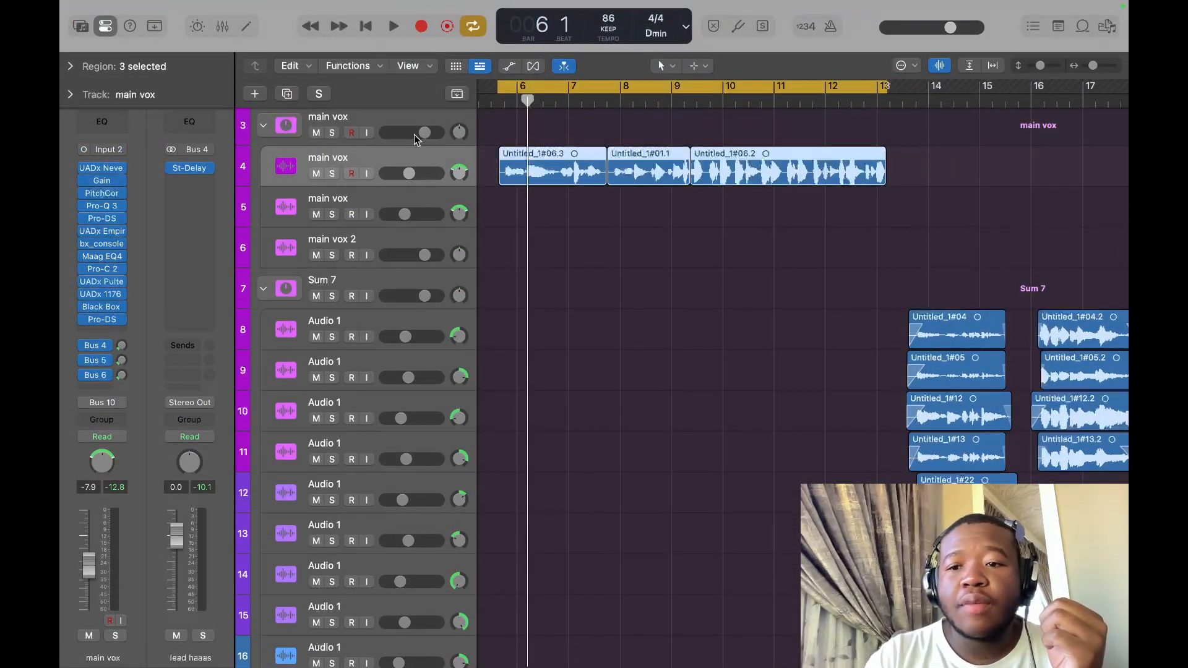
{"action": "left_click_drag", "start_coordinate": [884, 86], "coordinate": [1018, 127]}
Bypass all the insert plug-ins on the hook sum track stack.
{"action": "left_click", "coordinate": [387, 279]}
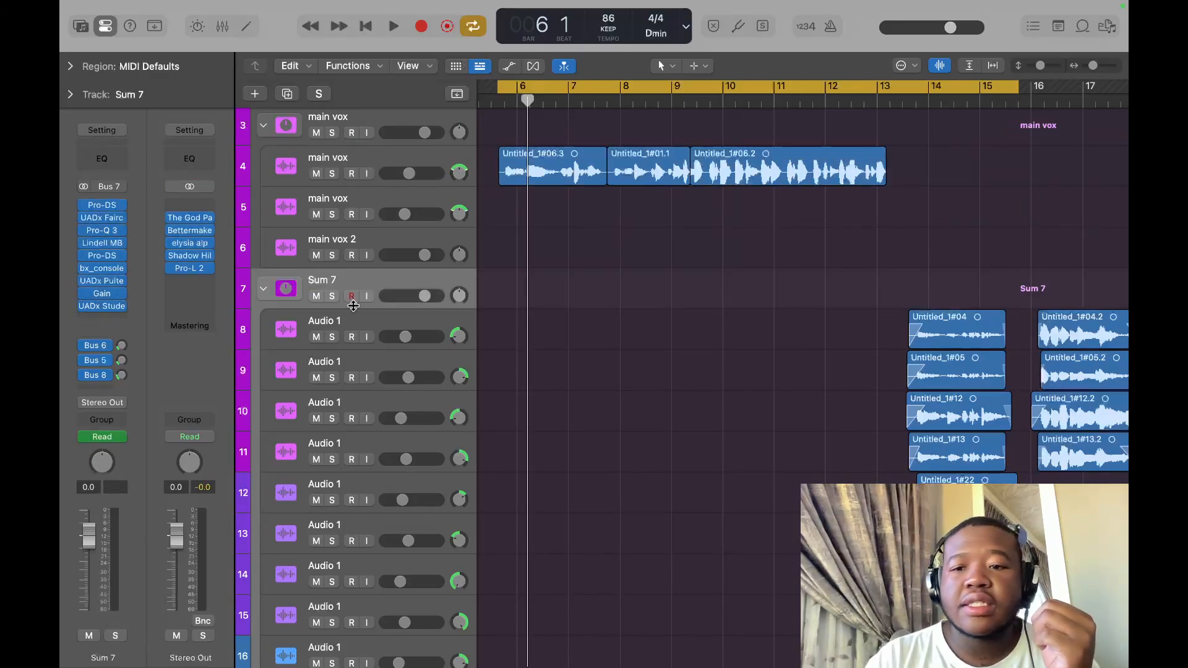
{"action": "scroll", "coordinate": [353, 306], "scroll_direction": "down", "scroll_amount": 10}
{"action": "scroll", "coordinate": [353, 305], "scroll_direction": "down", "scroll_amount": 1}
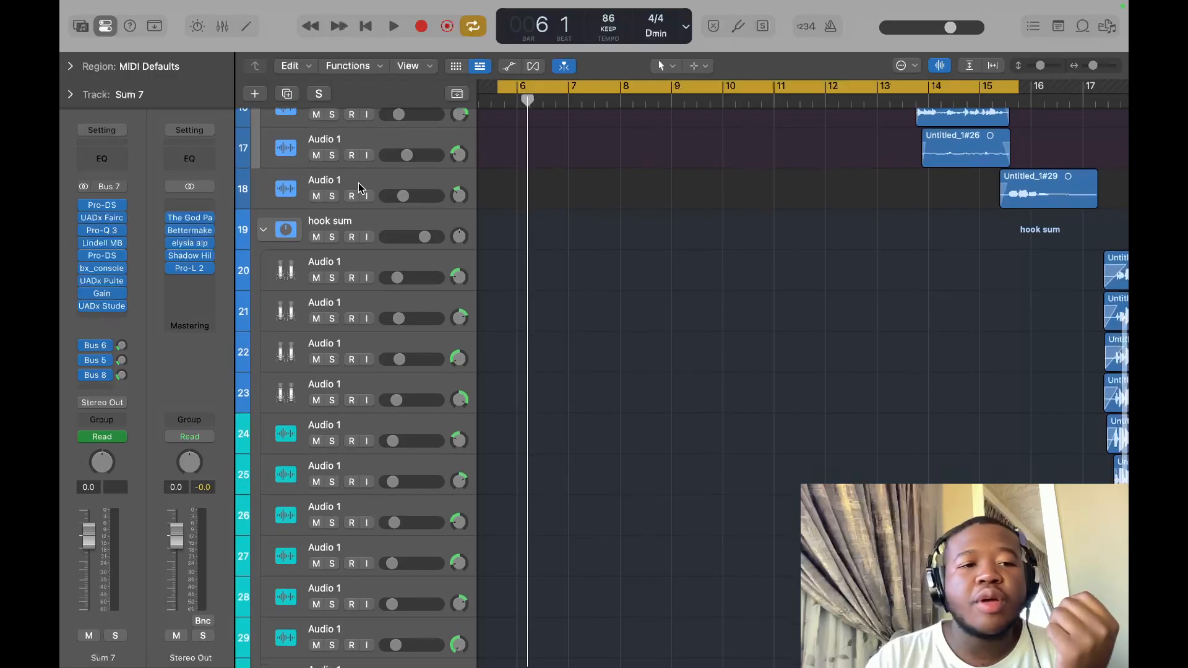
{"action": "left_click", "coordinate": [367, 215]}
{"action": "mouse_move", "coordinate": [83, 239]}
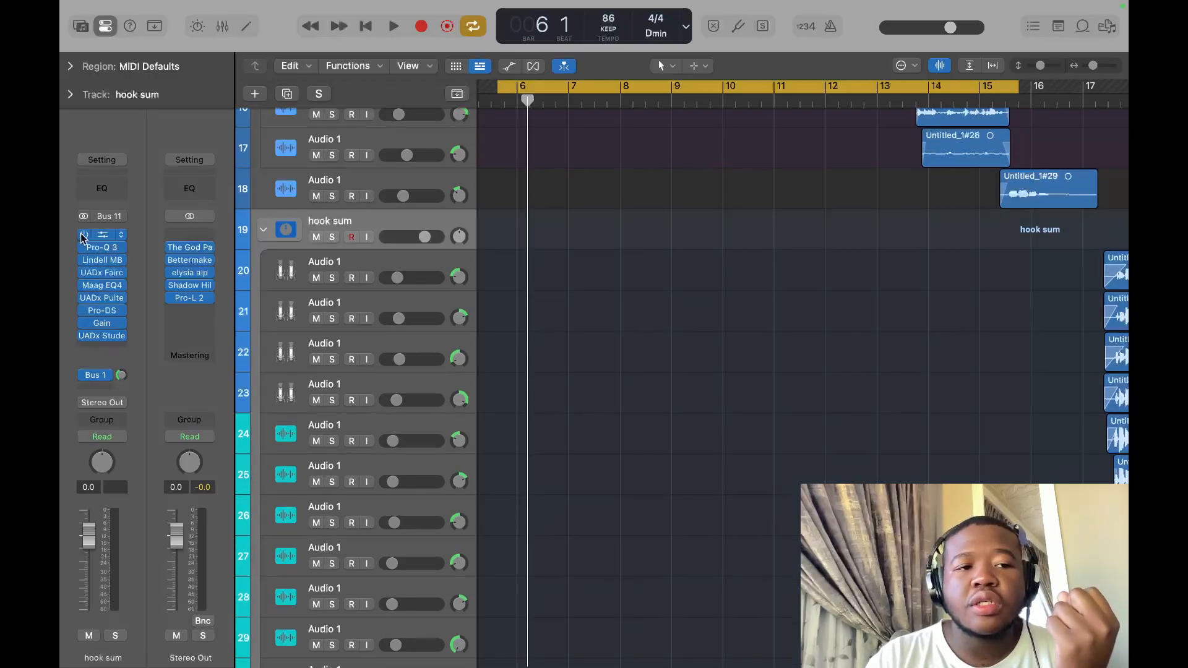
Examine the main vox track's plug-in chain and the settings of its UADx Neve preamp, leaving the plug-in window closed.
{"action": "scroll", "coordinate": [411, 244], "scroll_direction": "up", "scroll_amount": 12}
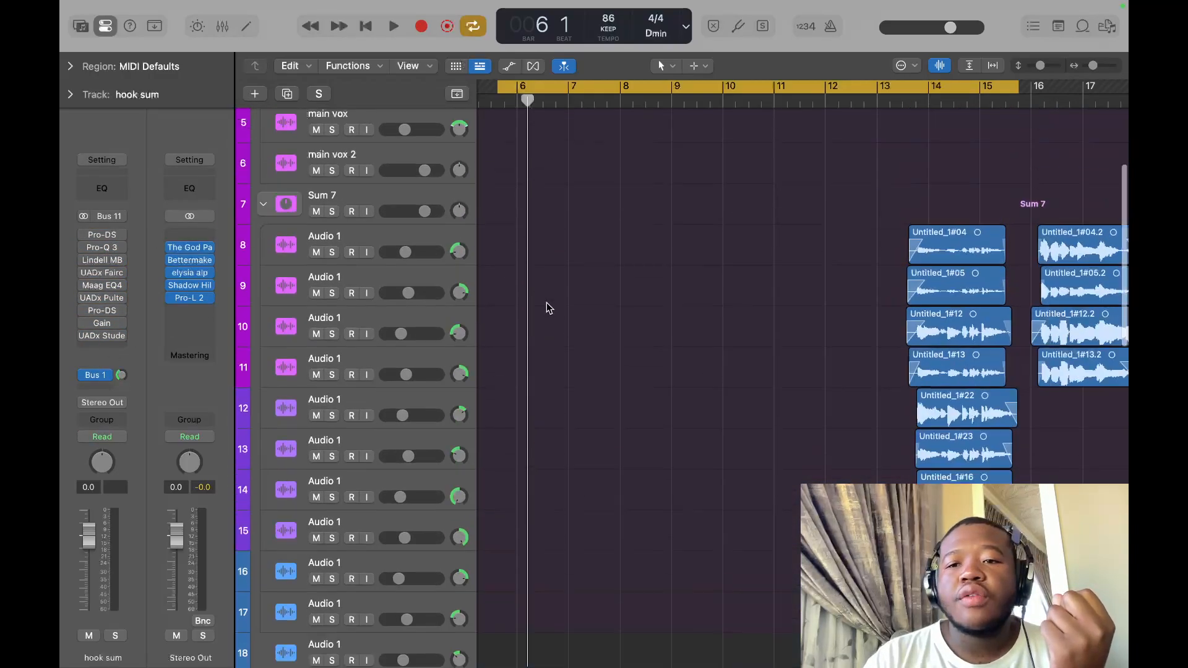
{"action": "scroll", "coordinate": [766, 422], "scroll_direction": "down", "scroll_amount": 3}
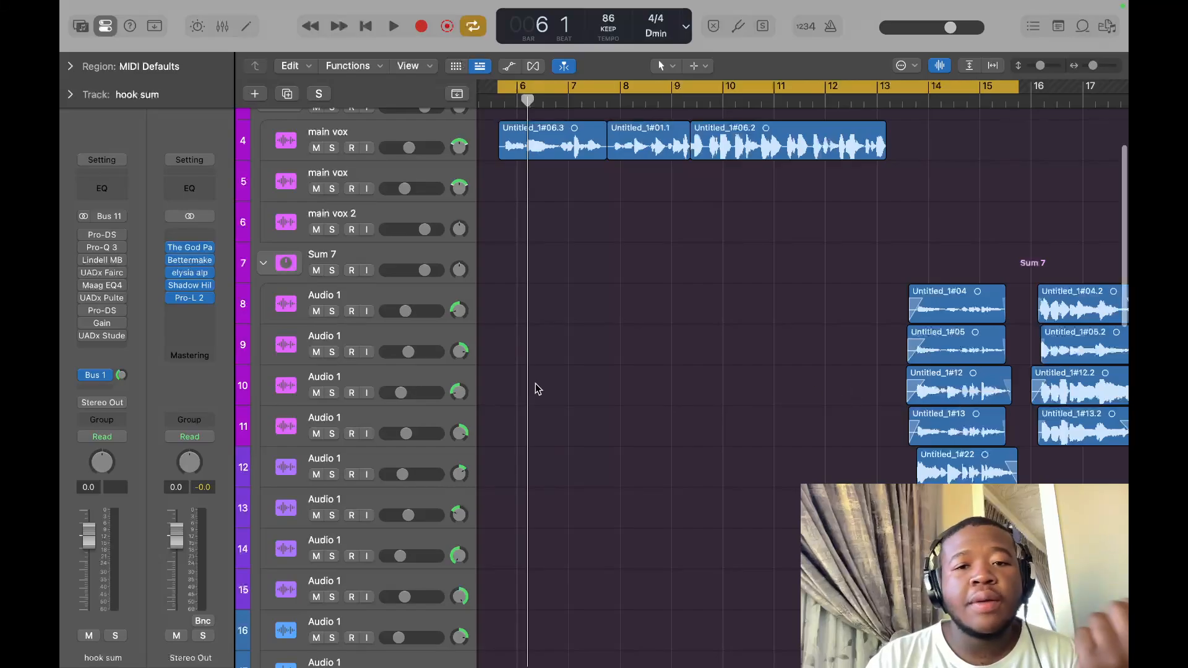
{"action": "scroll", "coordinate": [538, 388], "scroll_direction": "down", "scroll_amount": 3}
{"action": "scroll", "coordinate": [537, 389], "scroll_direction": "up", "scroll_amount": 2}
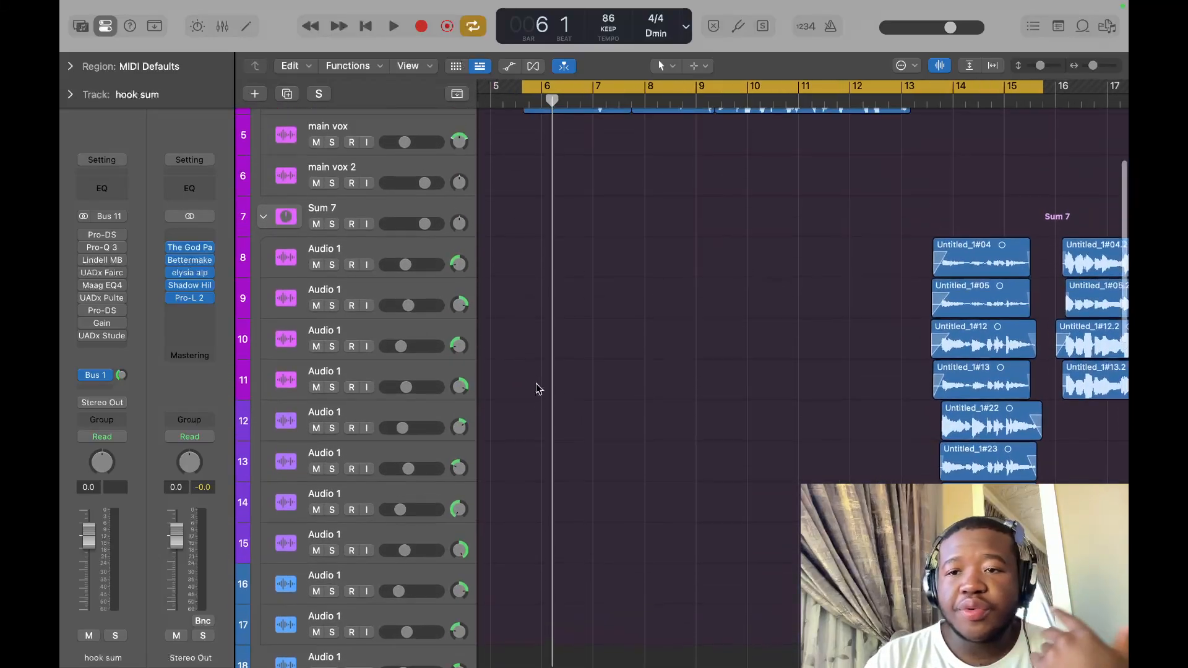
{"action": "scroll", "coordinate": [538, 389], "scroll_direction": "up", "scroll_amount": 2}
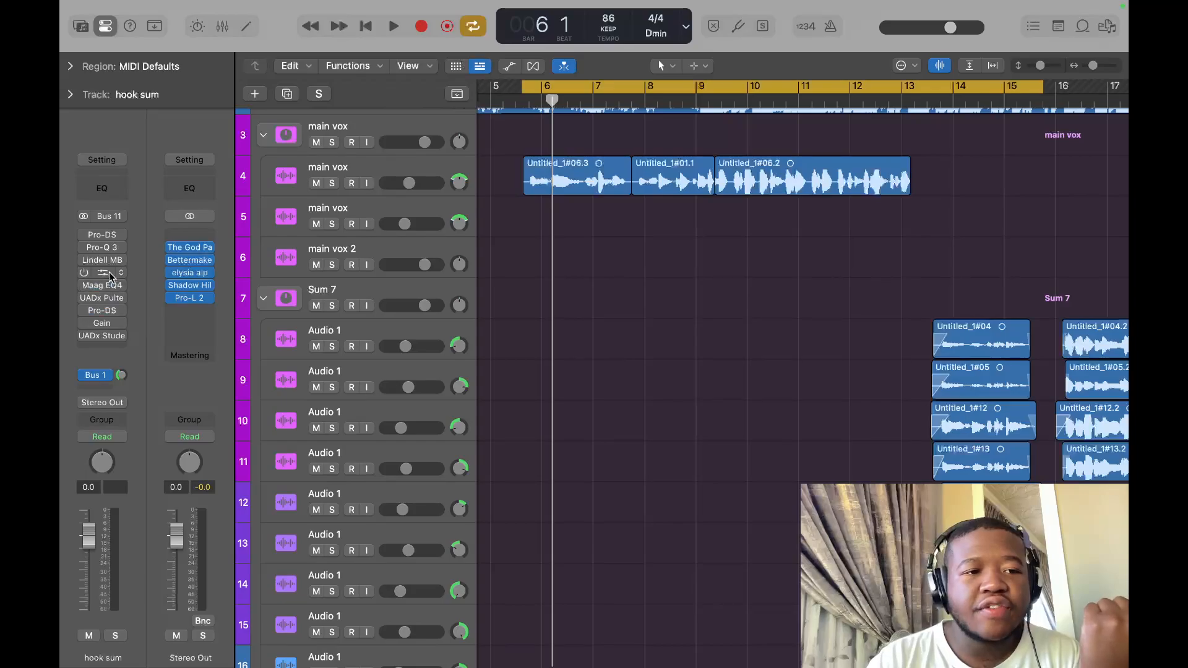
{"action": "left_click", "coordinate": [419, 173]}
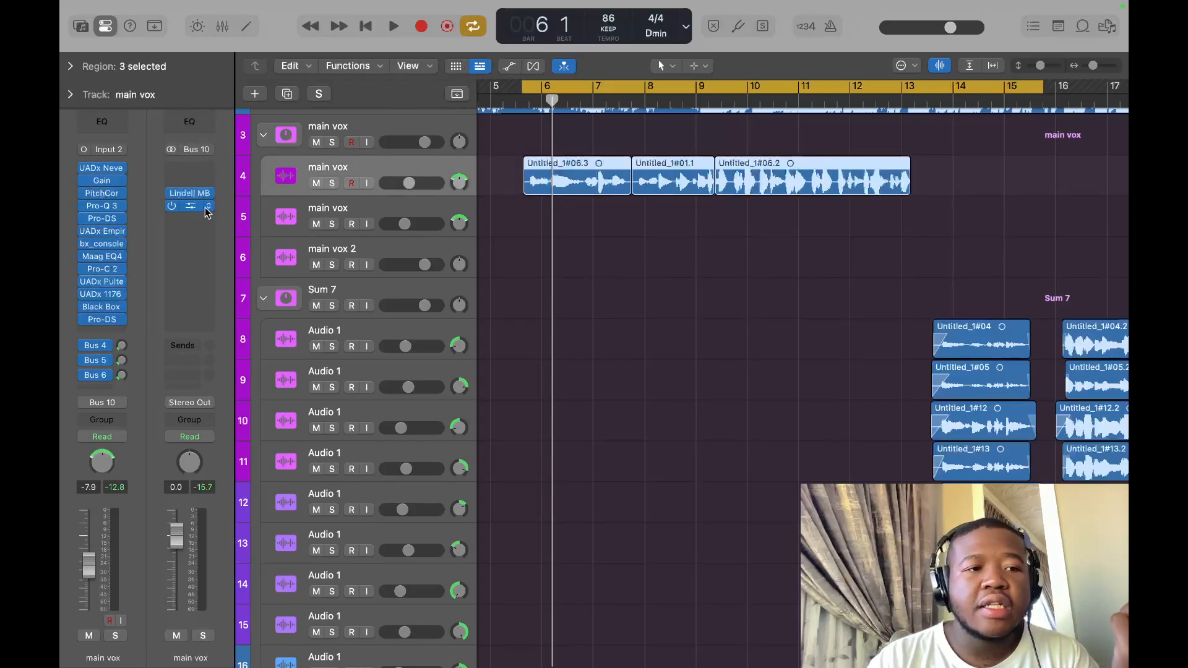
{"action": "left_click", "coordinate": [104, 169]}
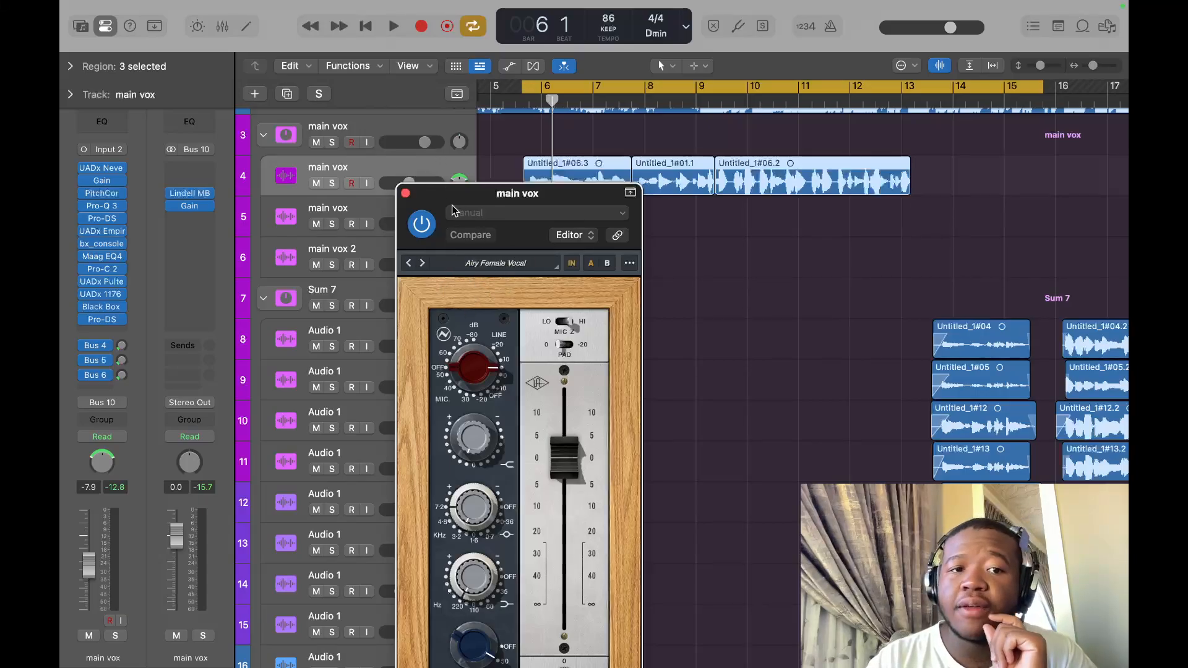
{"action": "left_click", "coordinate": [407, 193]}
Play the mix from bar 5 beat 3 through the main vox and backing vocals, dismissing the overload alert.
{"action": "scroll", "coordinate": [894, 284], "scroll_direction": "up", "scroll_amount": 3}
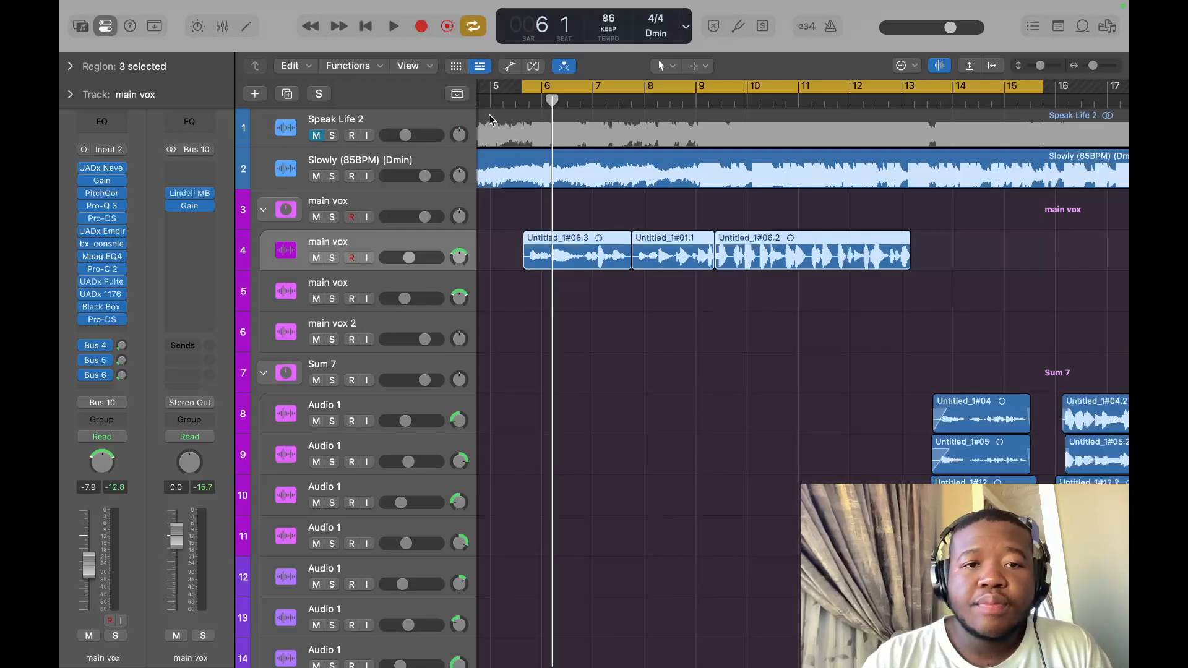
{"action": "left_click", "coordinate": [521, 102]}
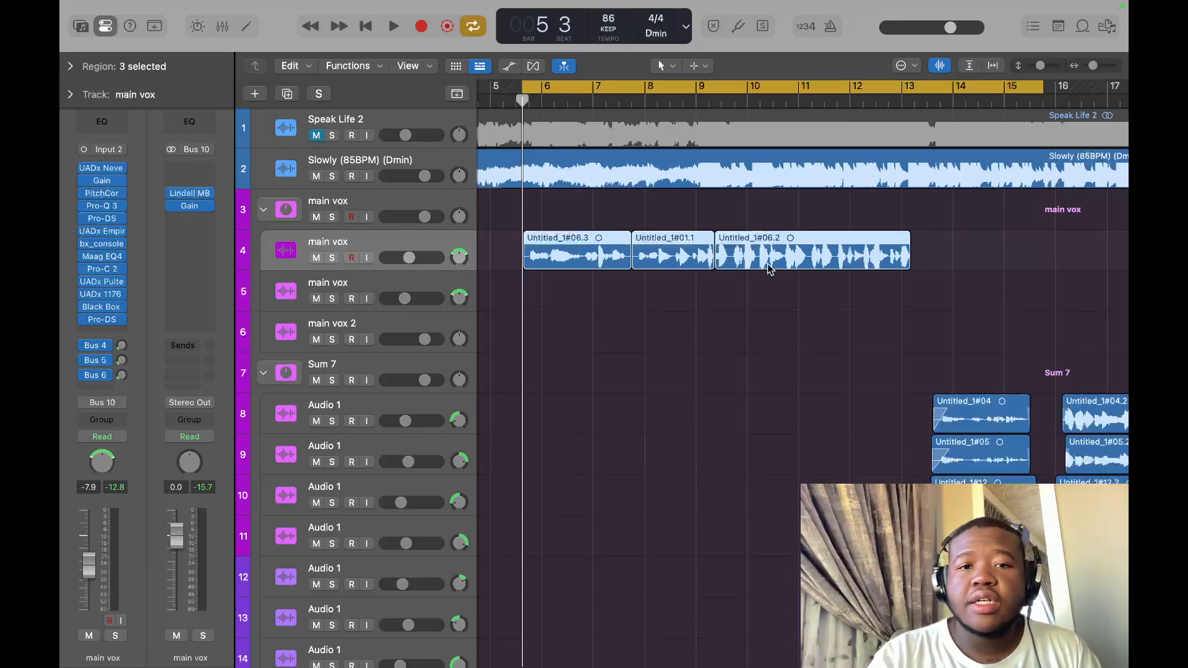
{"action": "key", "text": "space"}
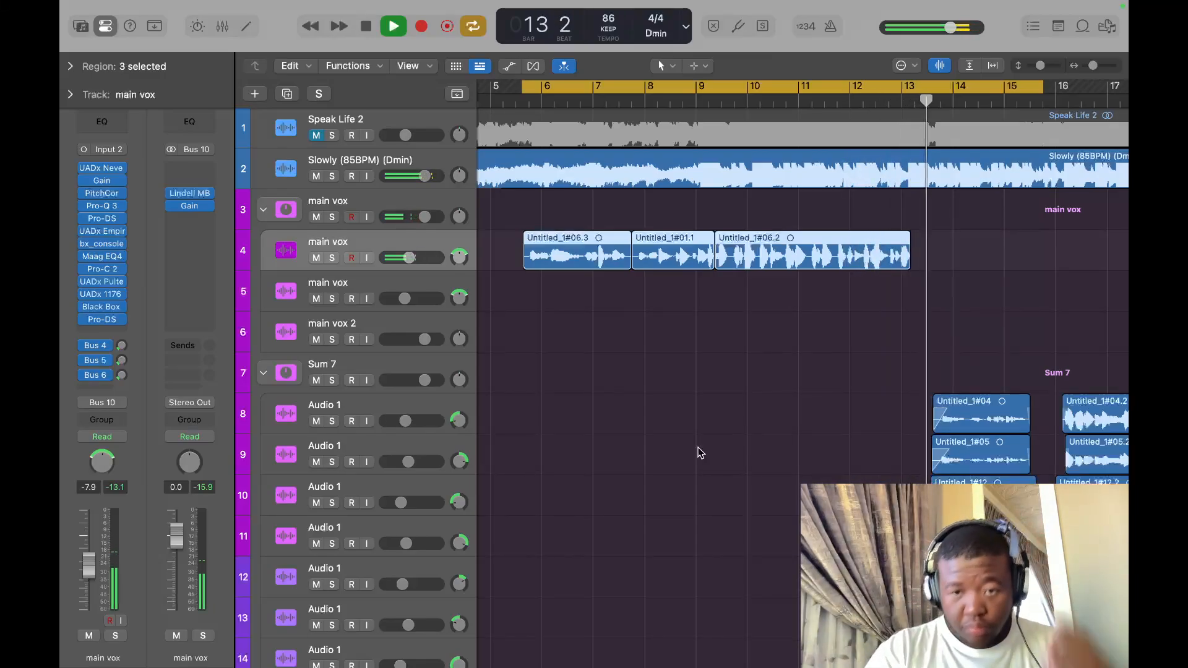
{"action": "scroll", "coordinate": [795, 466], "scroll_direction": "down", "scroll_amount": 5}
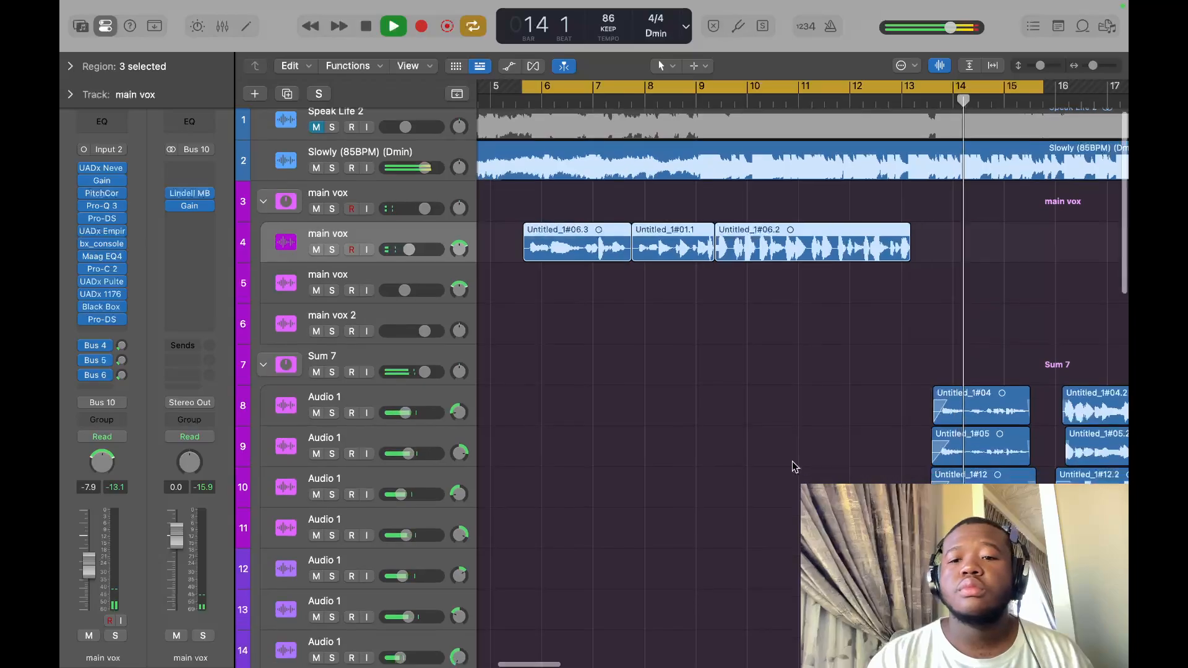
{"action": "scroll", "coordinate": [795, 467], "scroll_direction": "down", "scroll_amount": 3}
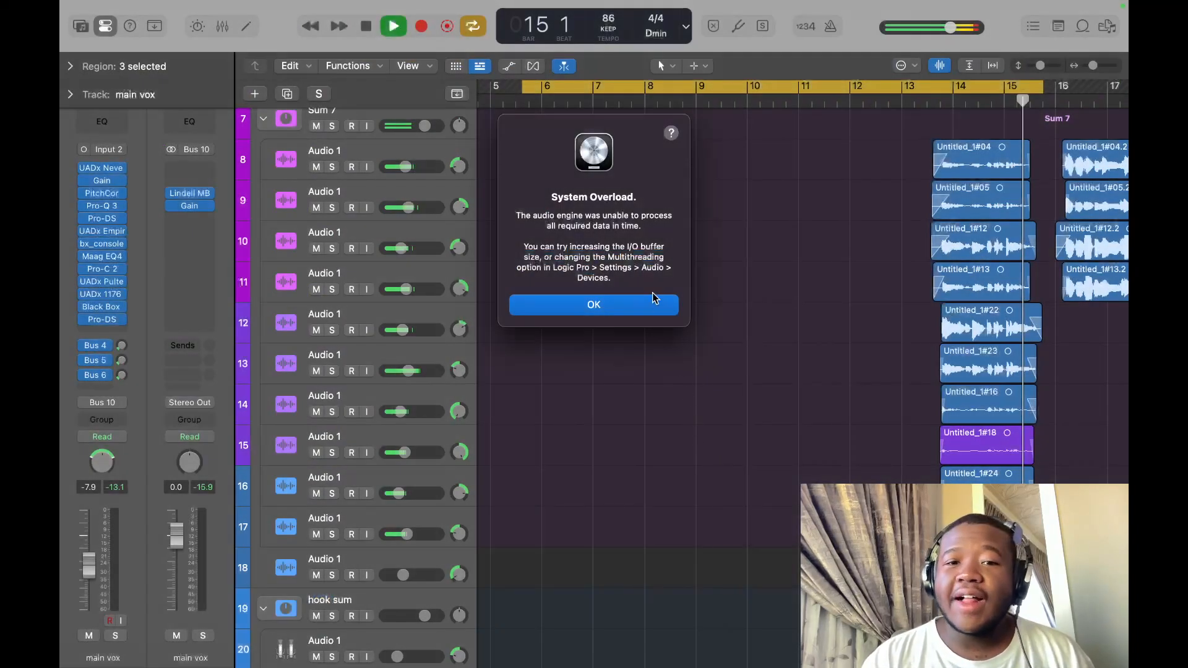
{"action": "left_click", "coordinate": [651, 302]}
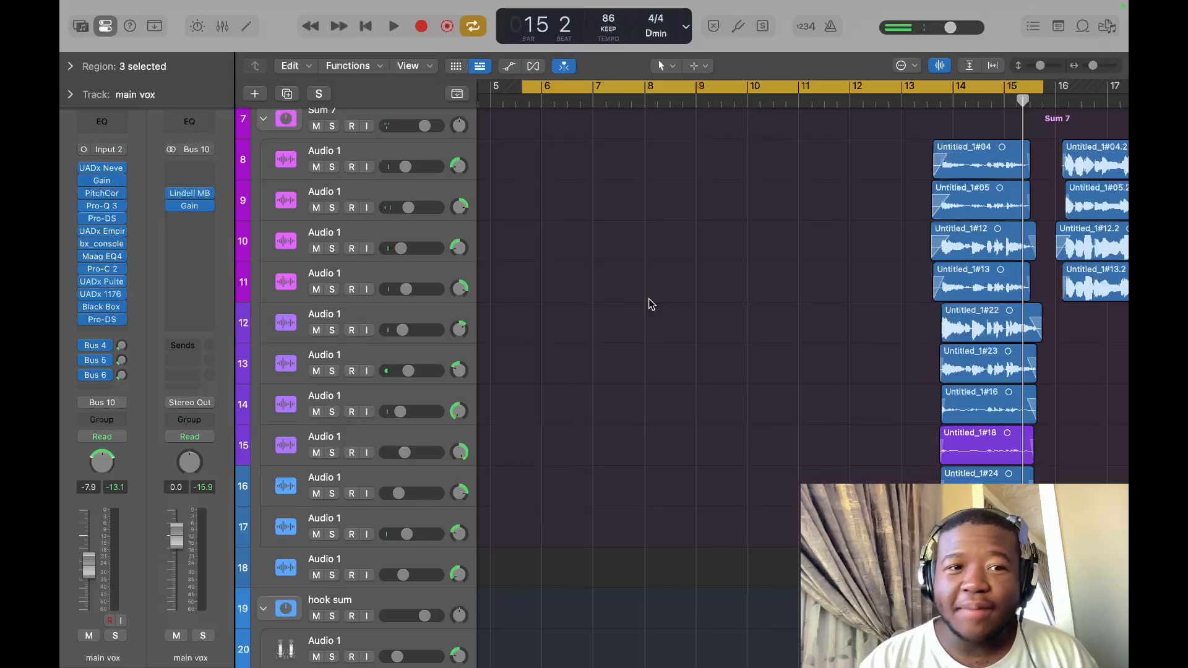
Bypass all the insert plug-ins on the Sum 7 track stack.
{"action": "scroll", "coordinate": [520, 321], "scroll_direction": "up", "scroll_amount": 1}
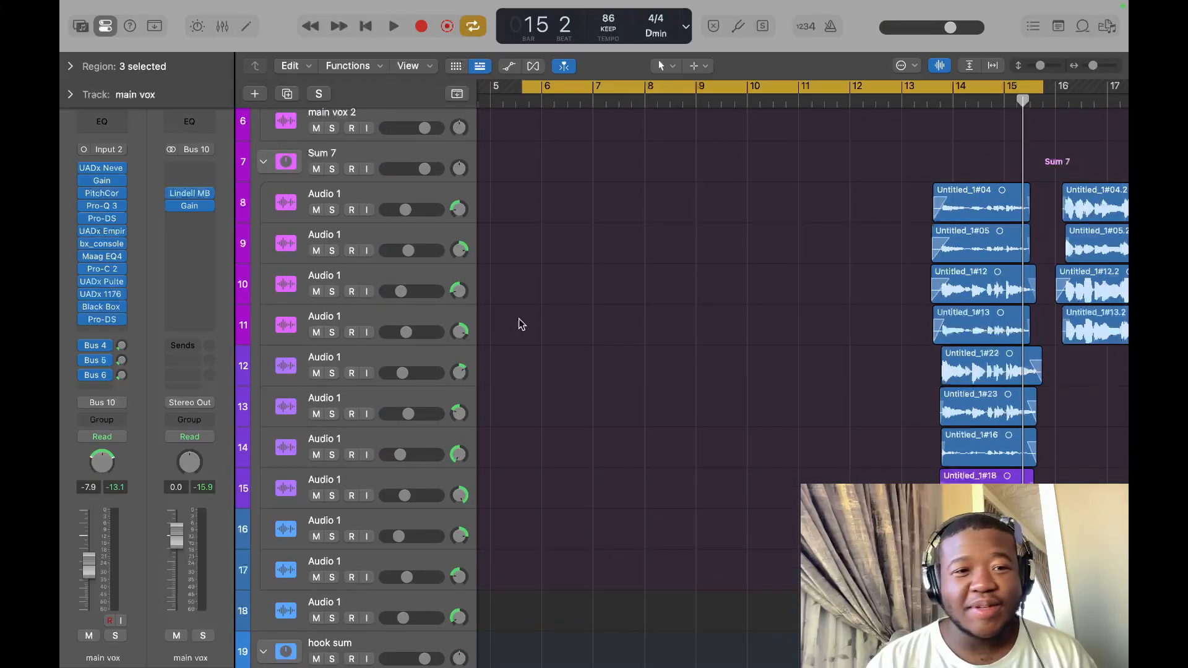
{"action": "scroll", "coordinate": [421, 347], "scroll_direction": "down", "scroll_amount": 1}
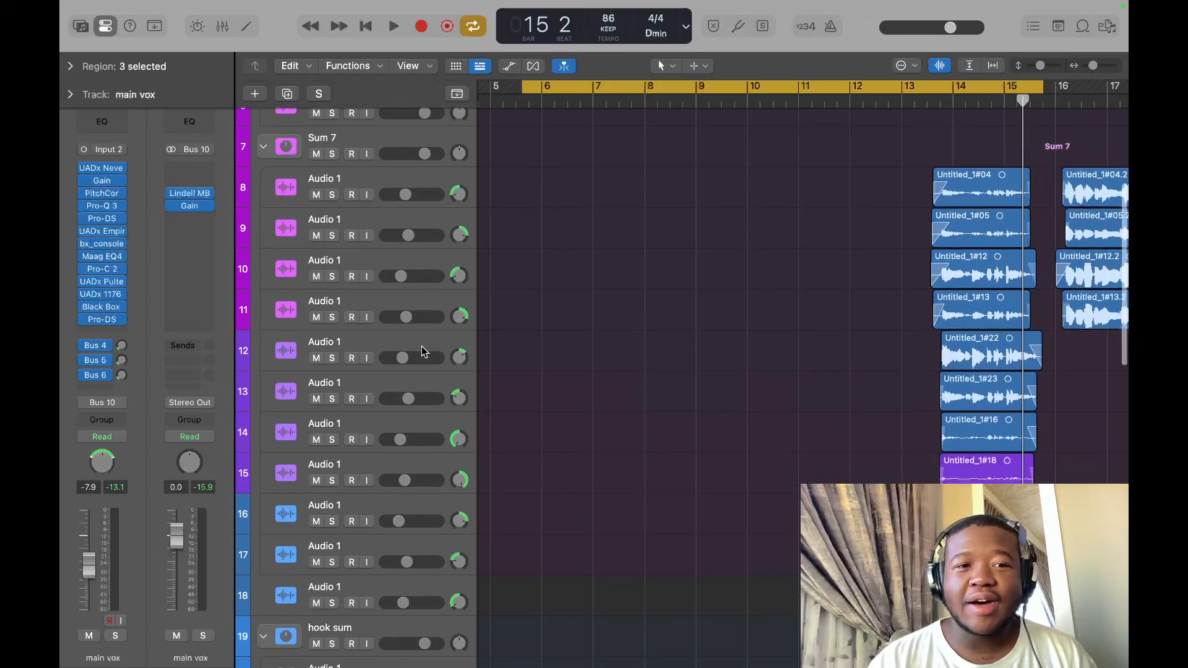
{"action": "scroll", "coordinate": [371, 260], "scroll_direction": "up", "scroll_amount": 2}
{"action": "left_click", "coordinate": [340, 184]}
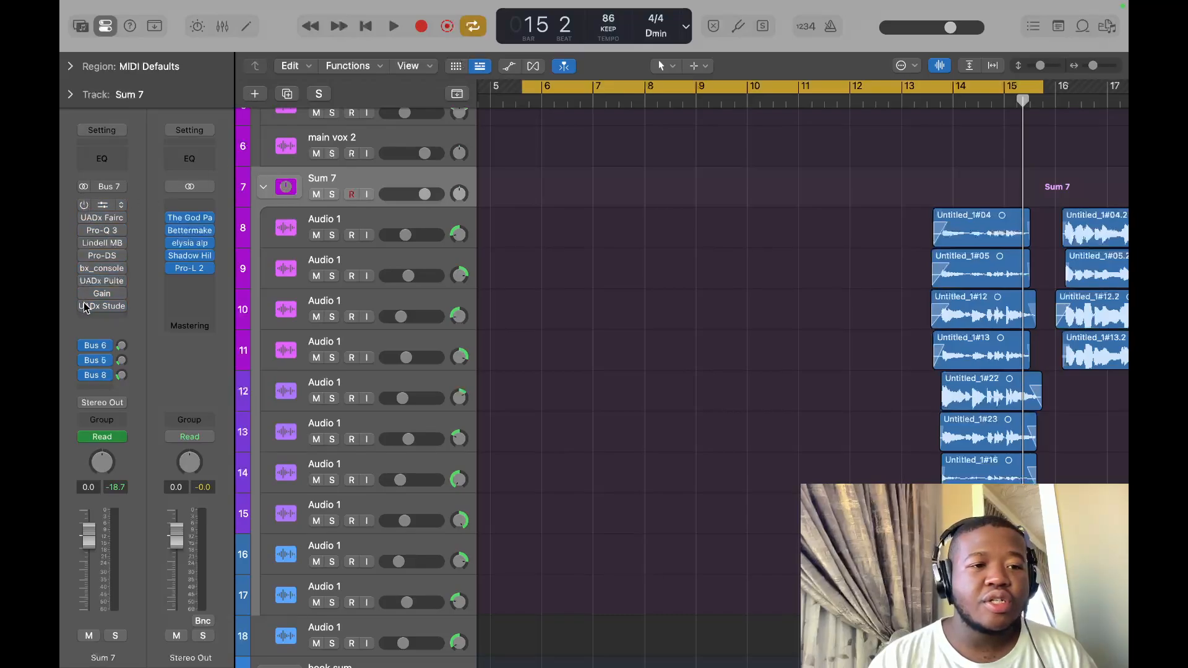
Shorten the cycle range so it ends just past bar 13, at the end of the main vox regions.
{"action": "scroll", "coordinate": [837, 210], "scroll_direction": "up", "scroll_amount": 4}
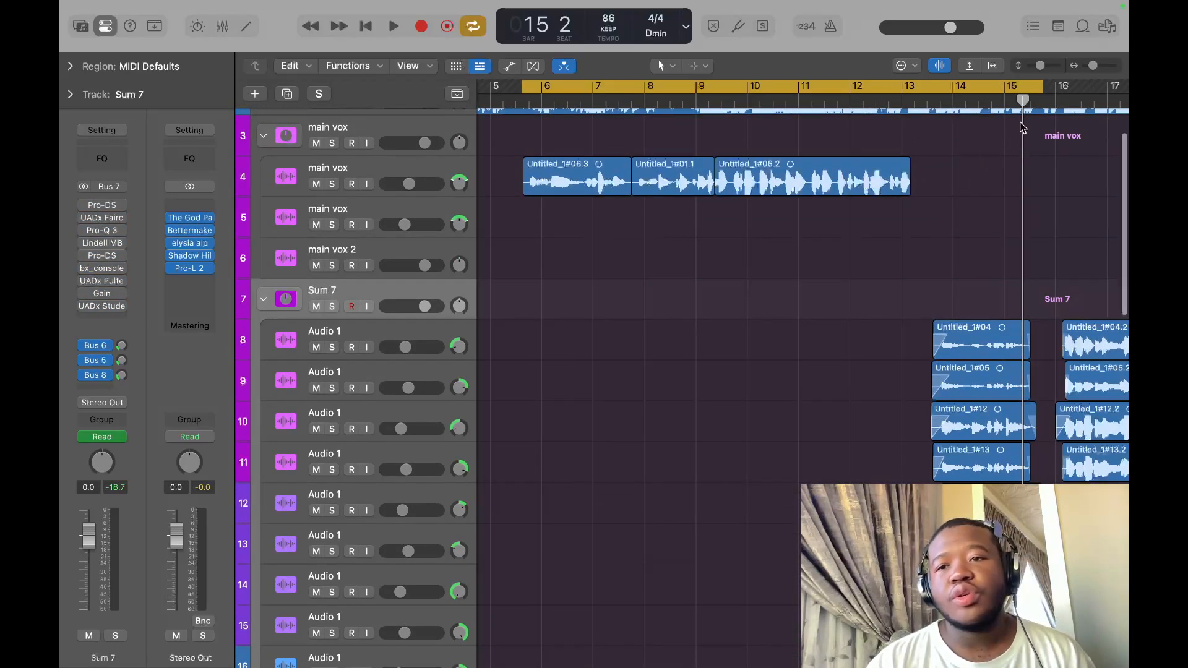
{"action": "left_click_drag", "start_coordinate": [1055, 92], "coordinate": [909, 90]}
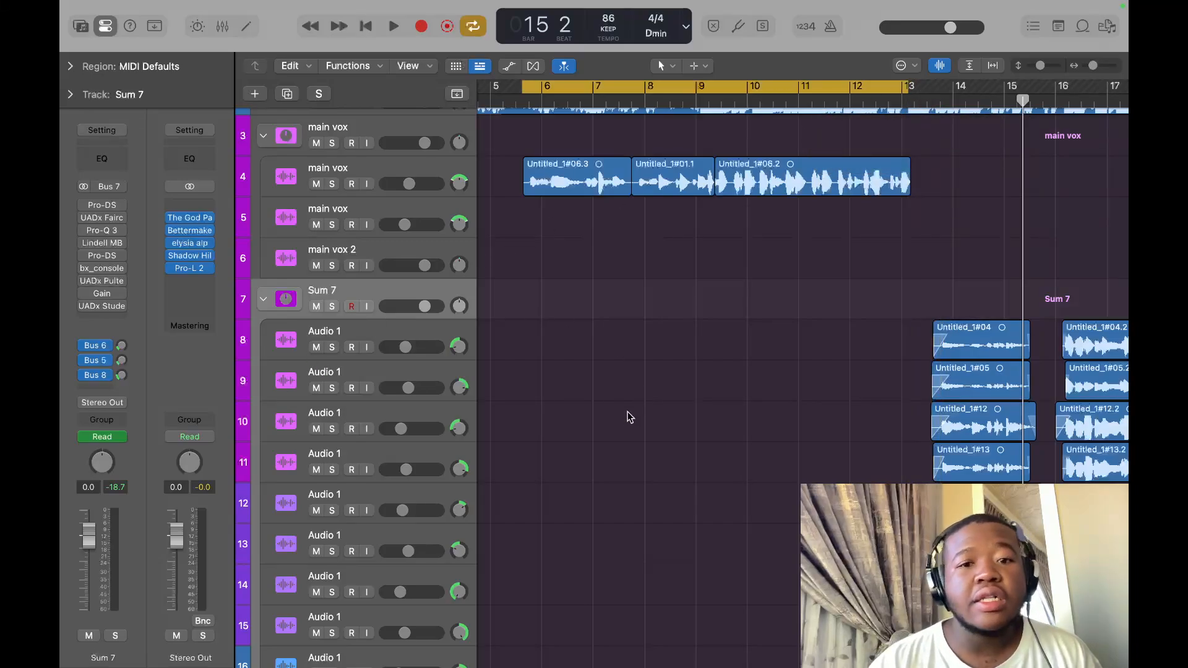
{"action": "left_click_drag", "start_coordinate": [906, 83], "coordinate": [913, 82]}
Review the whole arrangement across all tracks, from the beat and main vox to the Sum 7 and hook sum vocals.
{"action": "key", "text": "super+Left"}
{"action": "key", "text": "super+Left"}
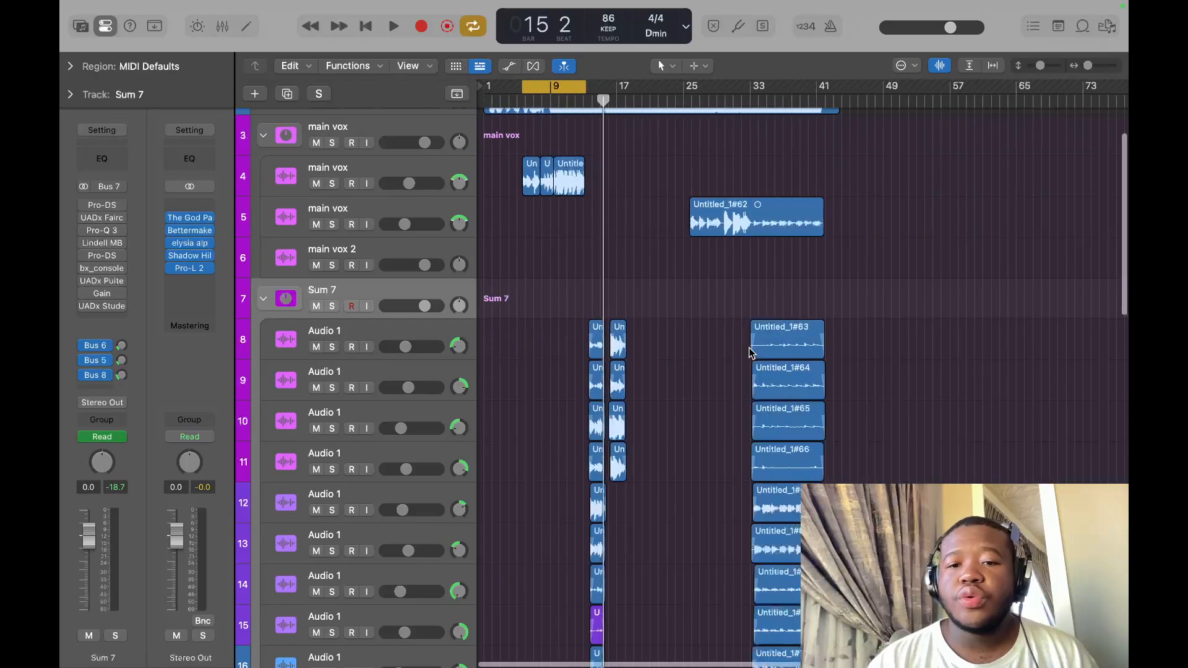
{"action": "scroll", "coordinate": [749, 397], "scroll_direction": "down", "scroll_amount": 15}
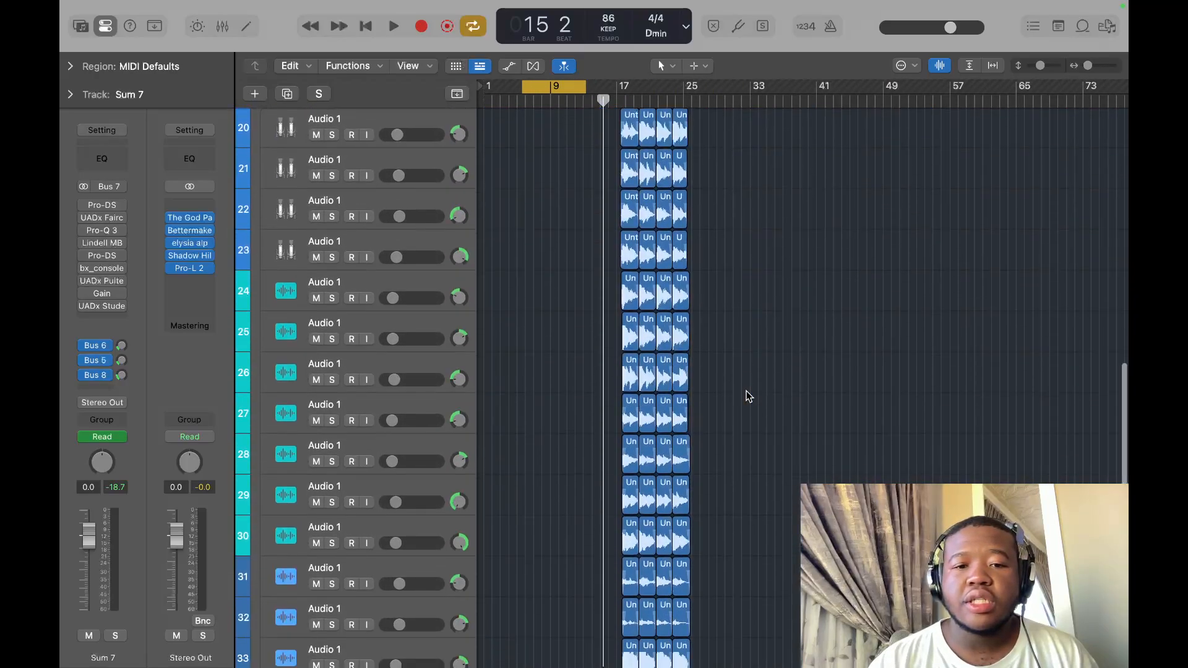
{"action": "scroll", "coordinate": [749, 396], "scroll_direction": "up", "scroll_amount": 15}
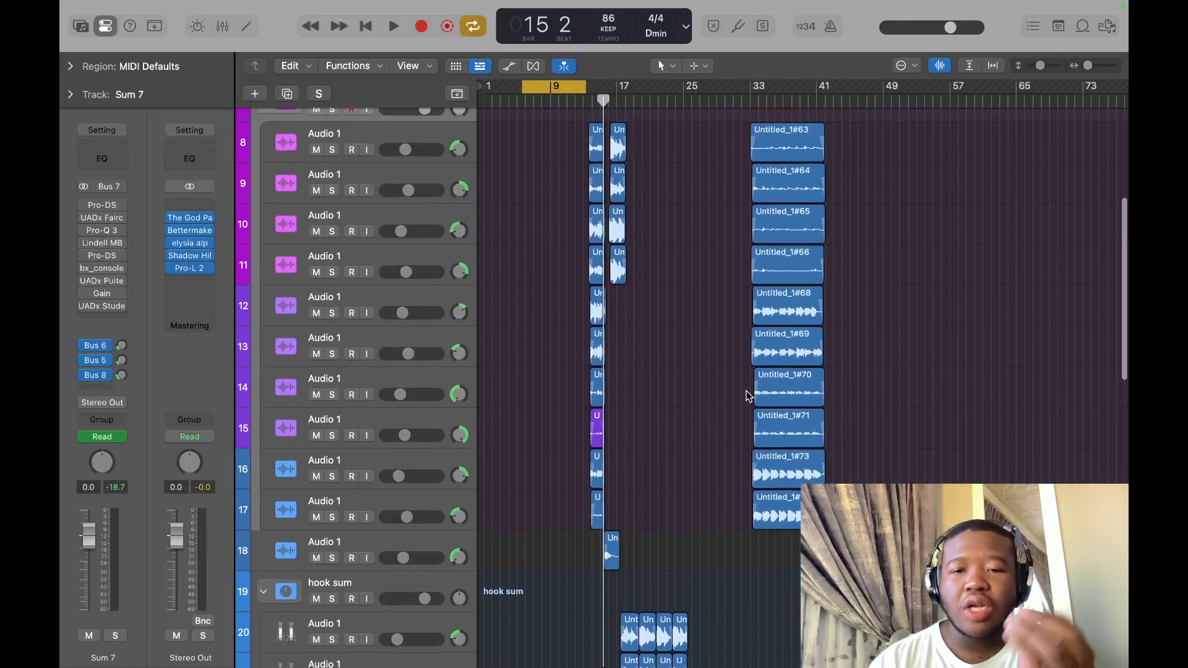
{"action": "scroll", "coordinate": [748, 396], "scroll_direction": "up", "scroll_amount": 2}
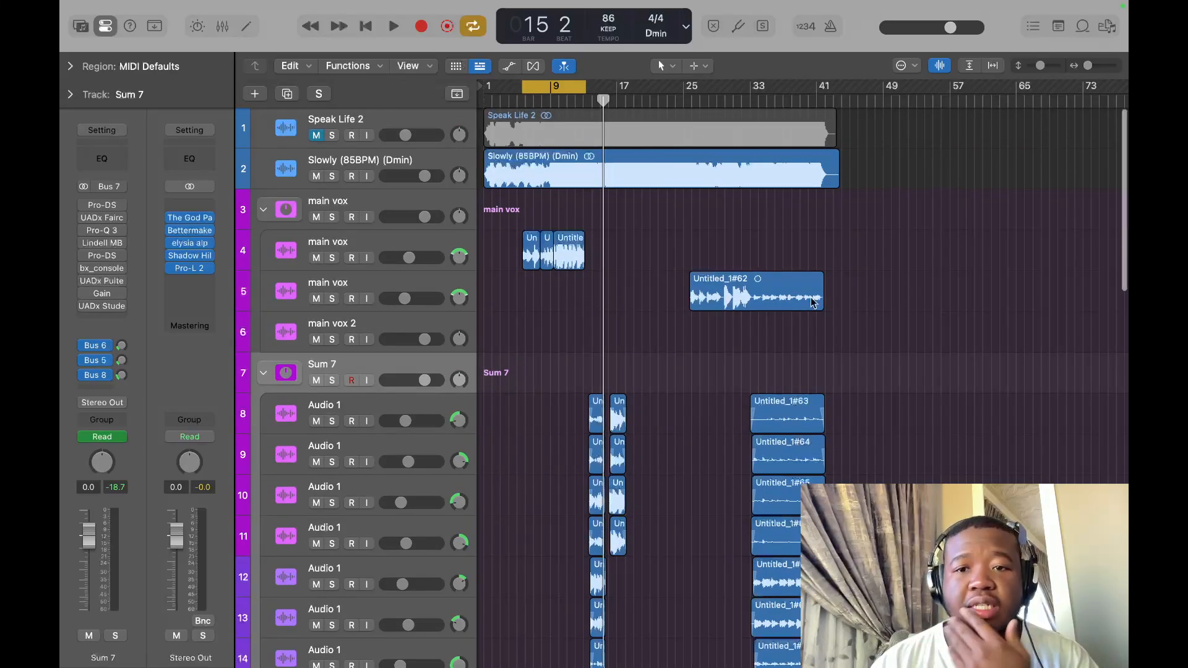
{"action": "scroll", "coordinate": [813, 303], "scroll_direction": "down", "scroll_amount": 3}
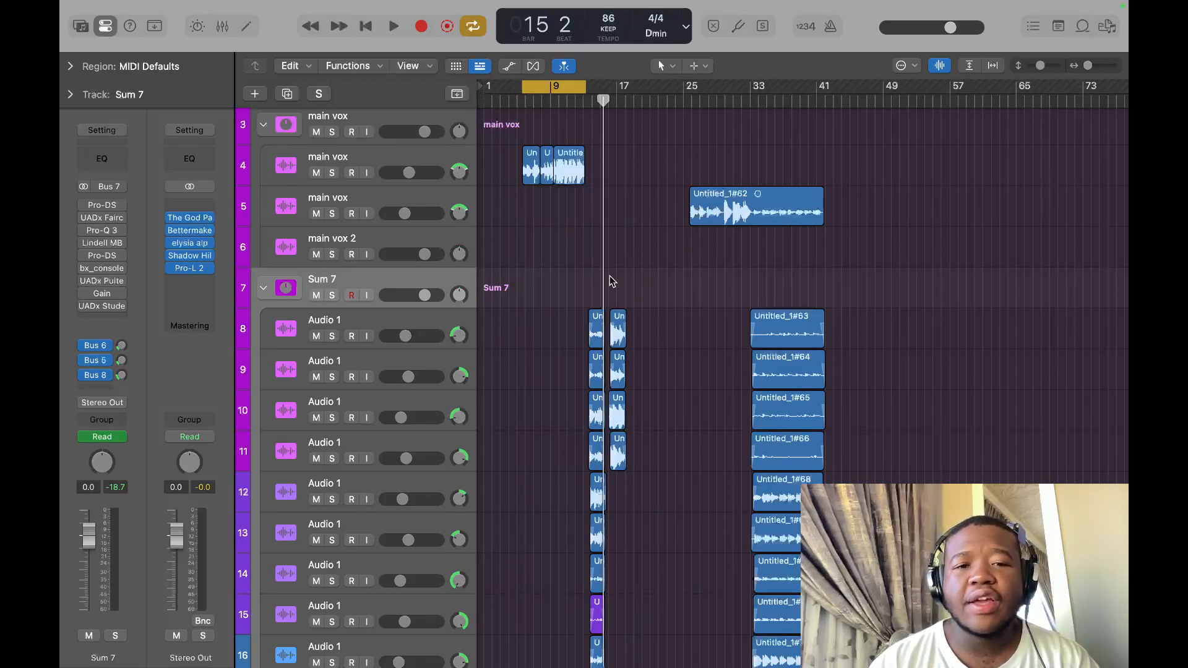
{"action": "scroll", "coordinate": [737, 388], "scroll_direction": "down", "scroll_amount": 10}
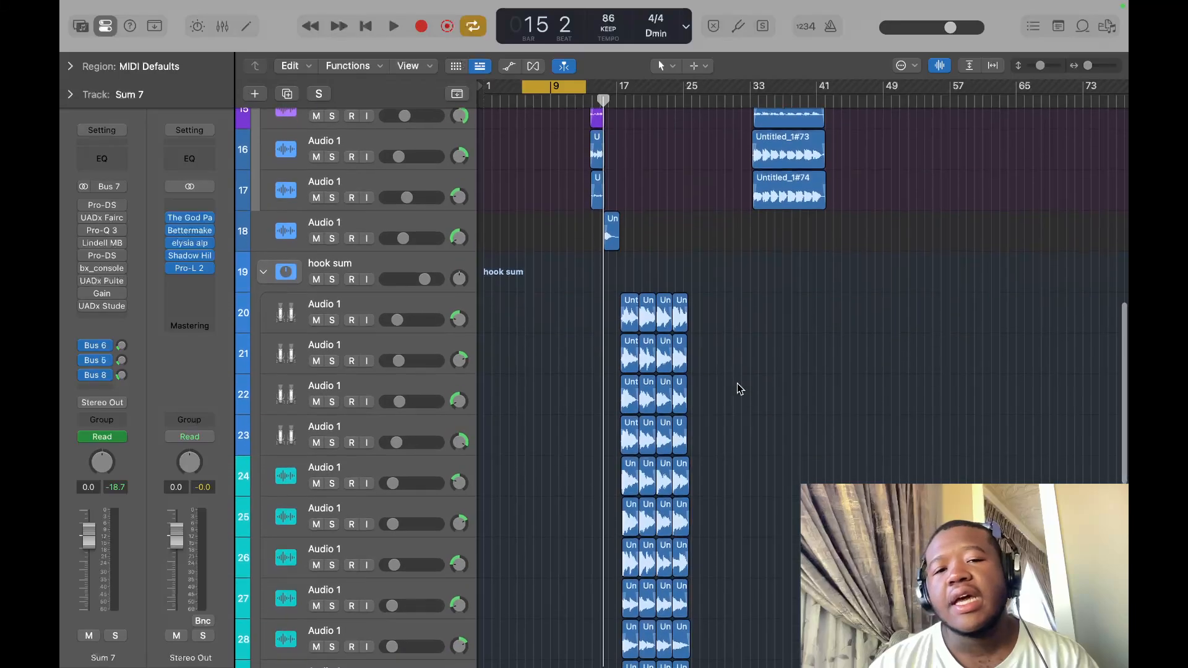
{"action": "scroll", "coordinate": [738, 387], "scroll_direction": "down", "scroll_amount": 7}
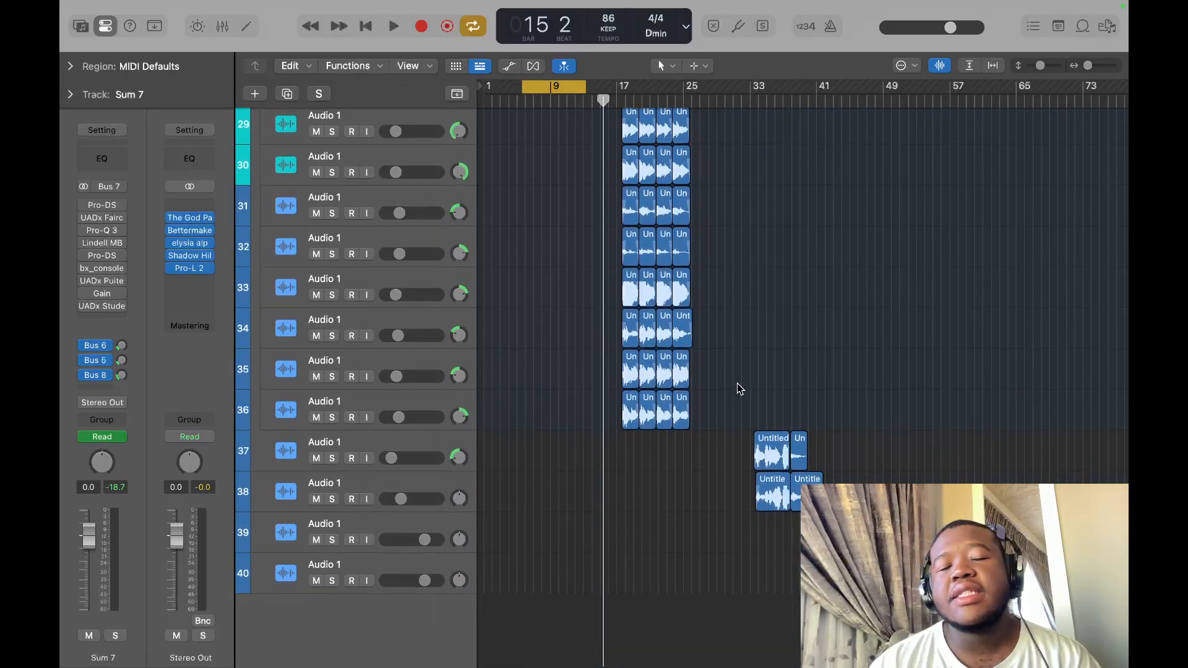
{"action": "scroll", "coordinate": [740, 389], "scroll_direction": "up", "scroll_amount": 3}
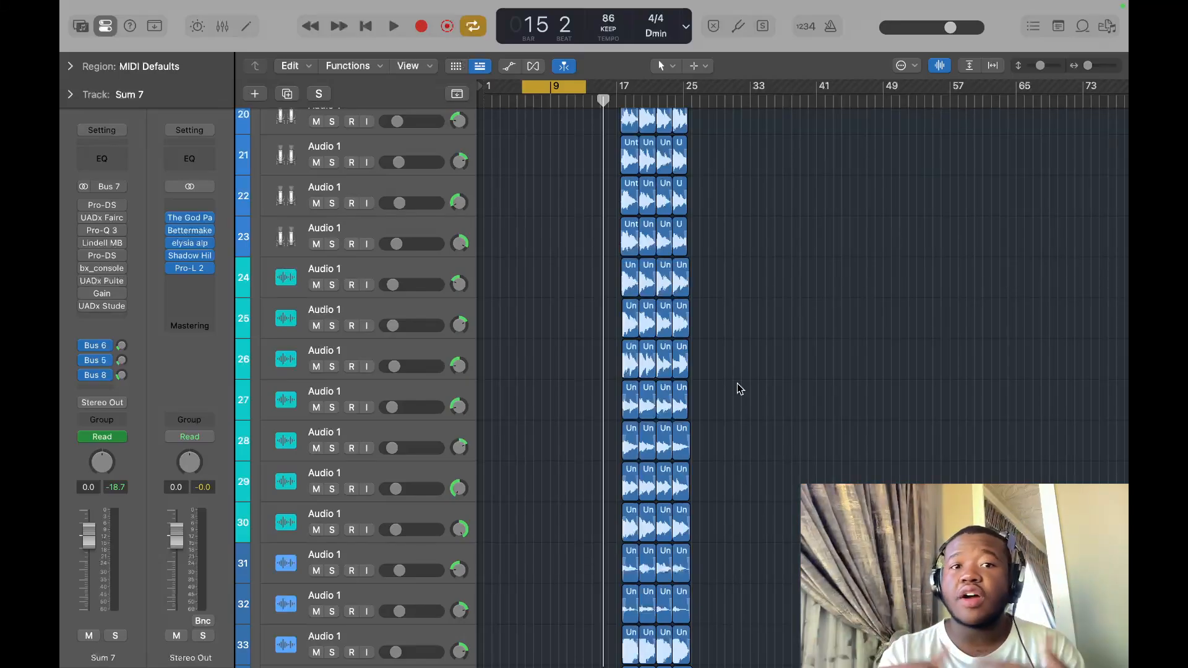
{"action": "scroll", "coordinate": [704, 253], "scroll_direction": "up", "scroll_amount": 10}
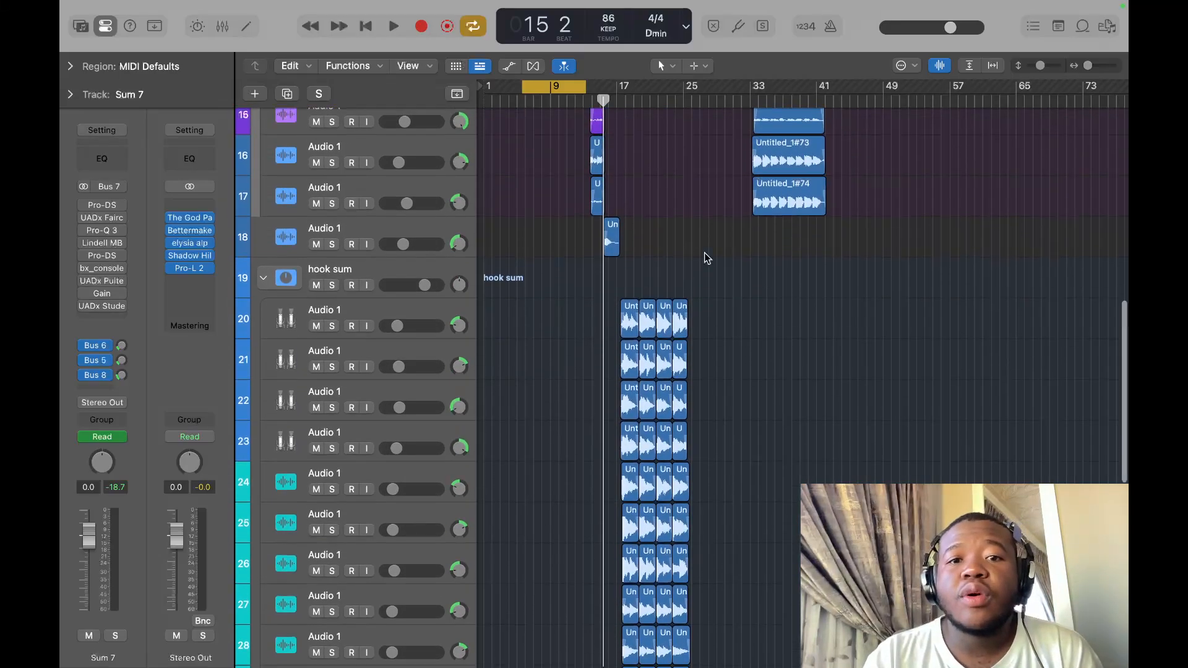
{"action": "scroll", "coordinate": [704, 253], "scroll_direction": "up", "scroll_amount": 10}
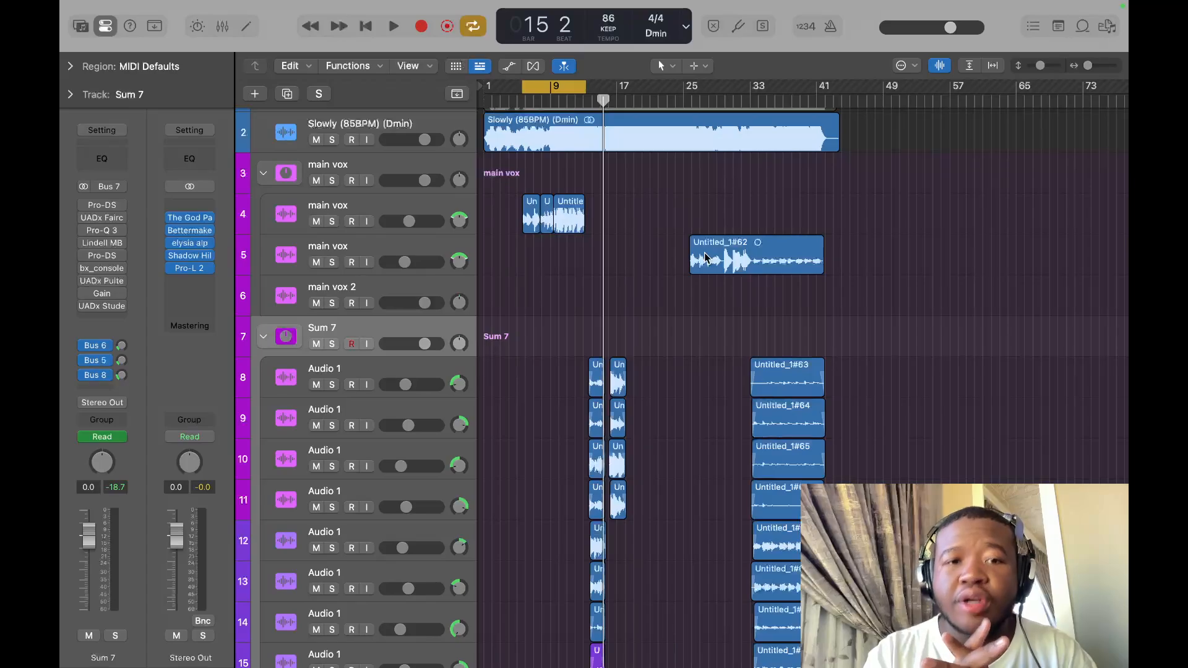
Fine-tune both ends of the cycle range around the three regions on the main vox track, about bar 5.5 to 13.
{"action": "scroll", "coordinate": [507, 194], "scroll_direction": "up", "scroll_amount": 10}
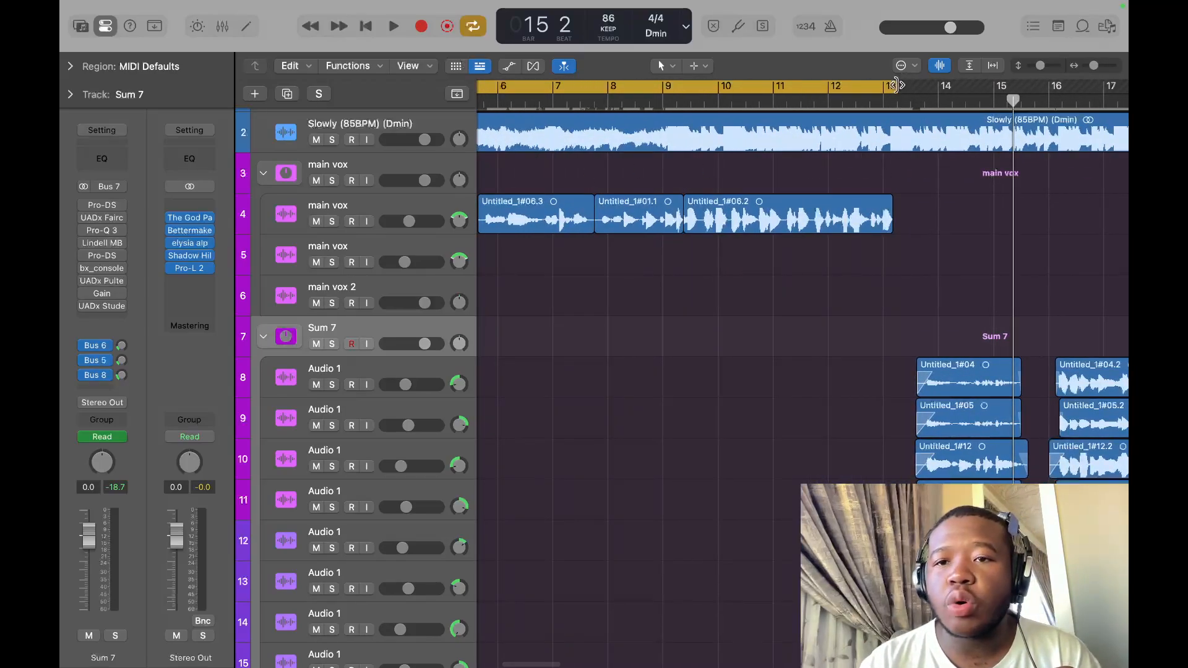
{"action": "left_click_drag", "start_coordinate": [898, 85], "coordinate": [897, 85]}
{"action": "scroll", "coordinate": [604, 223], "scroll_direction": "left", "scroll_amount": 5}
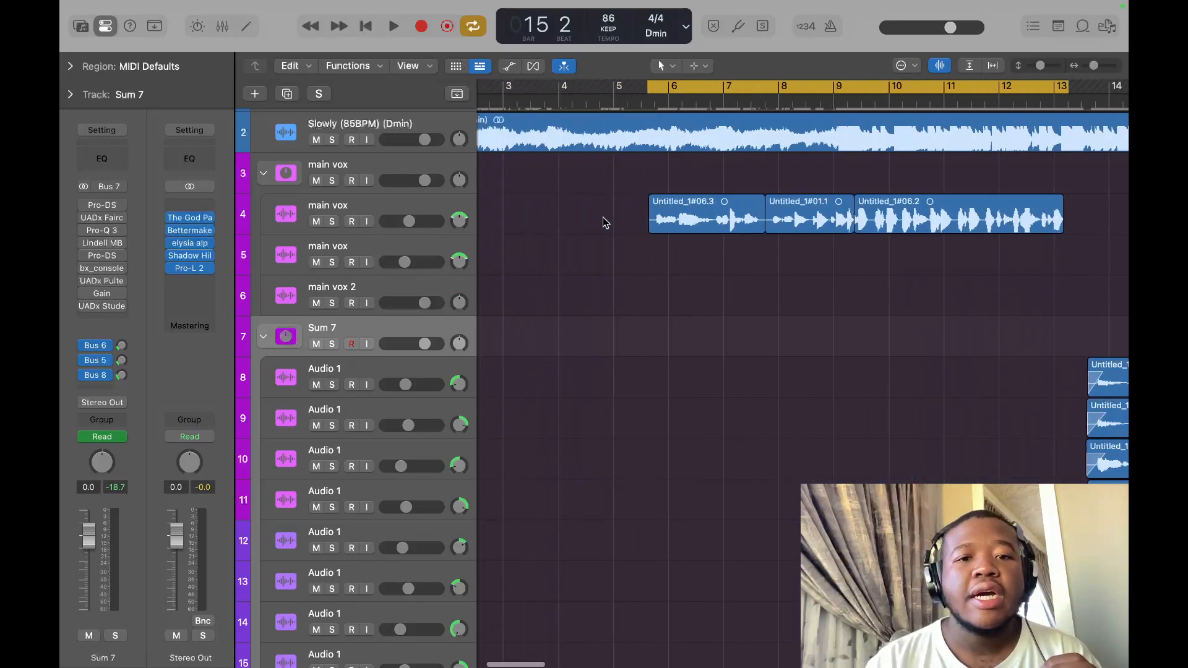
{"action": "left_click_drag", "start_coordinate": [671, 87], "coordinate": [669, 87]}
{"action": "scroll", "coordinate": [1056, 189], "scroll_direction": "up", "scroll_amount": 10}
{"action": "scroll", "coordinate": [1056, 189], "scroll_direction": "down", "scroll_amount": 10}
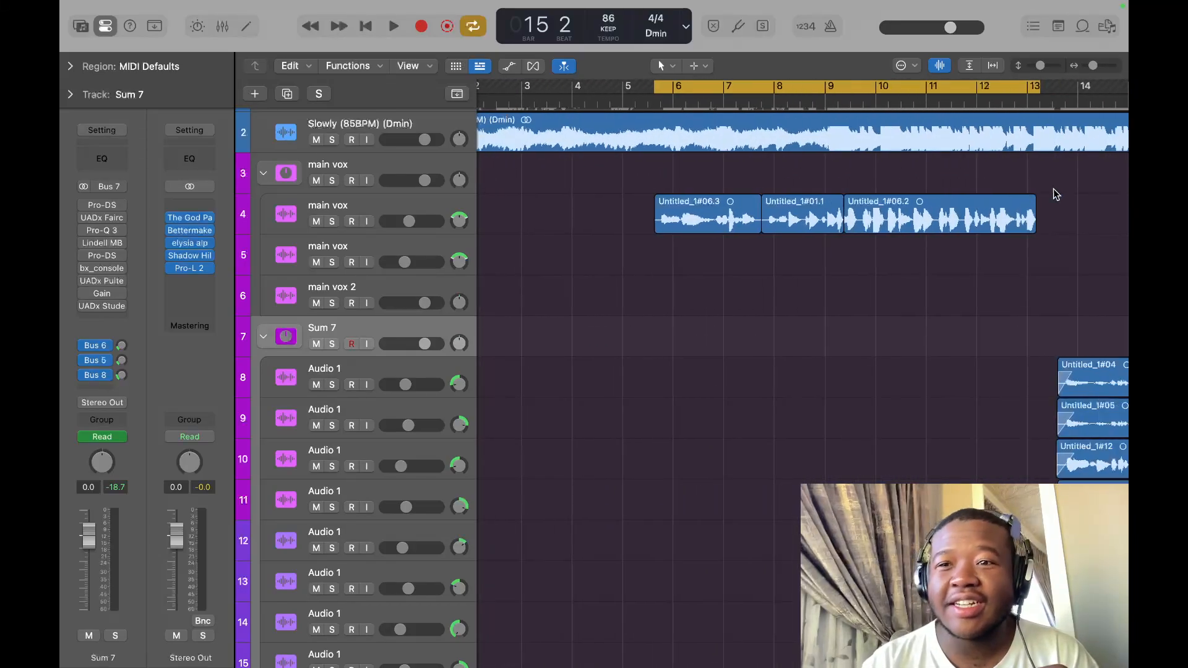
Extend the cycle range's start to just after bar 5, keep its end near bar 13, and set the playhead at the start.
{"action": "left_click_drag", "start_coordinate": [1042, 84], "coordinate": [1037, 85]}
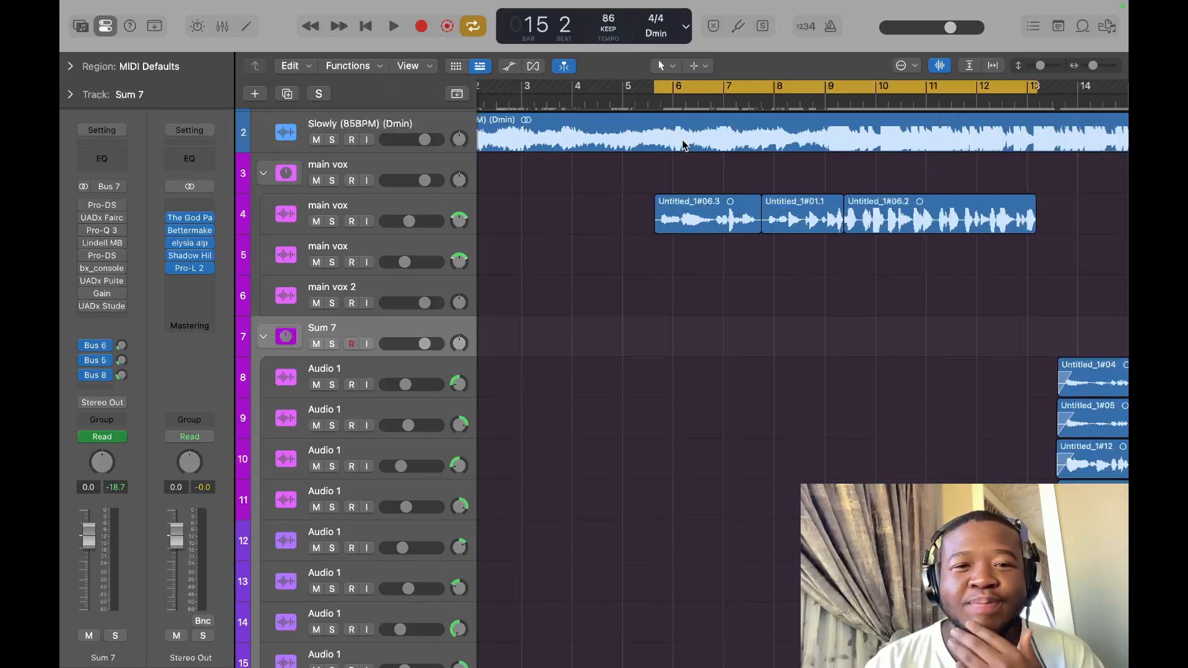
{"action": "left_click_drag", "start_coordinate": [658, 88], "coordinate": [637, 87]}
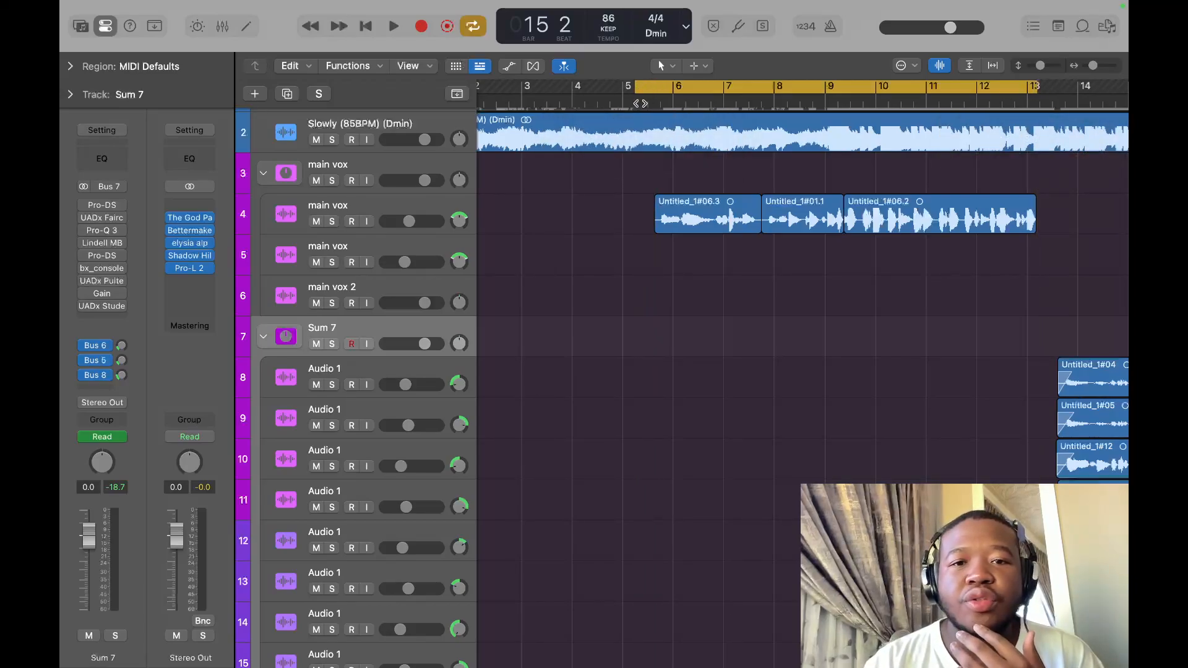
{"action": "left_click", "coordinate": [641, 104]}
Inspect the Lindell MB and Gain plug-ins on the main vox track stack, closing each plug-in window.
{"action": "left_click", "coordinate": [358, 208]}
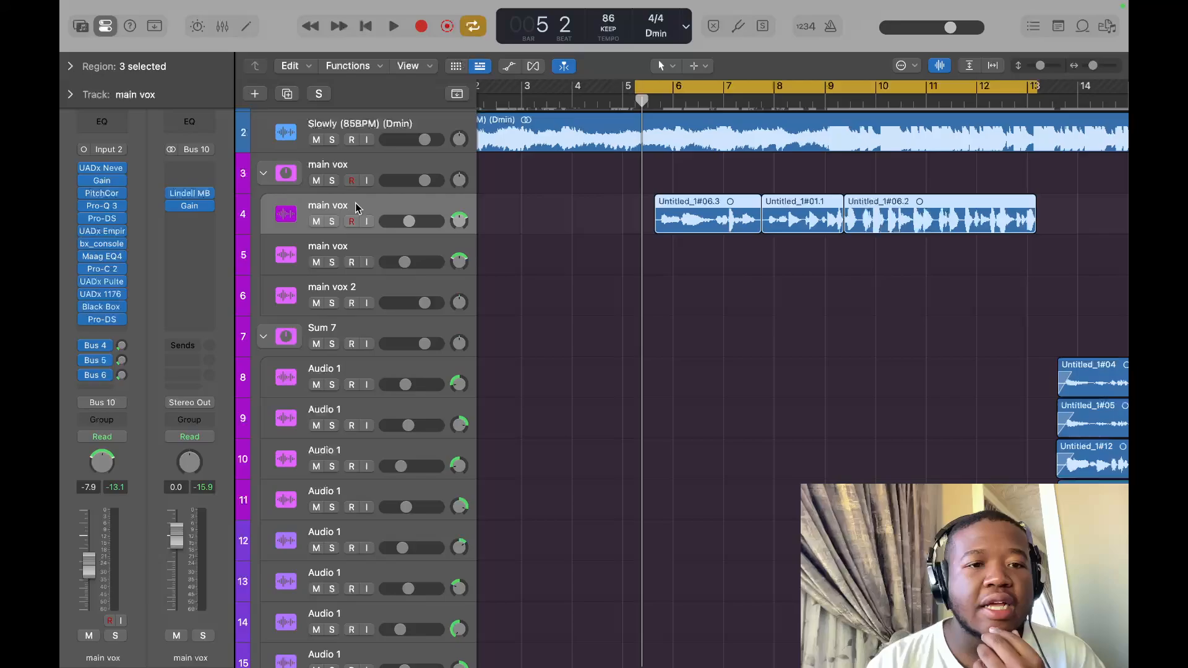
{"action": "left_click", "coordinate": [333, 164]}
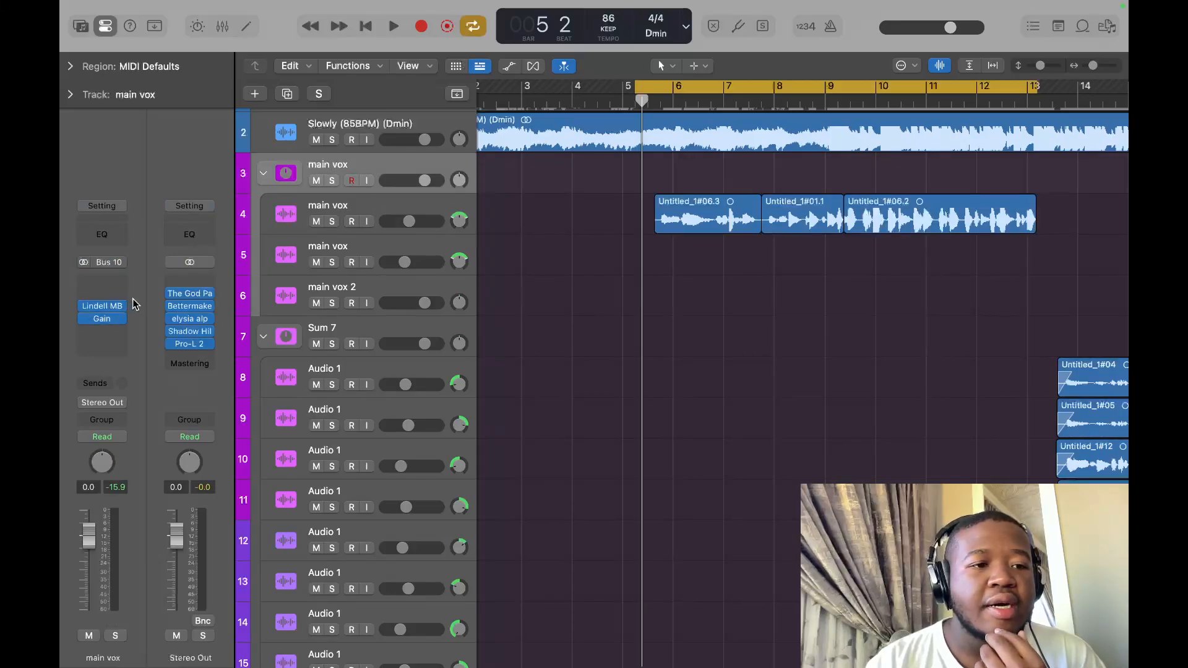
{"action": "left_click", "coordinate": [102, 306]}
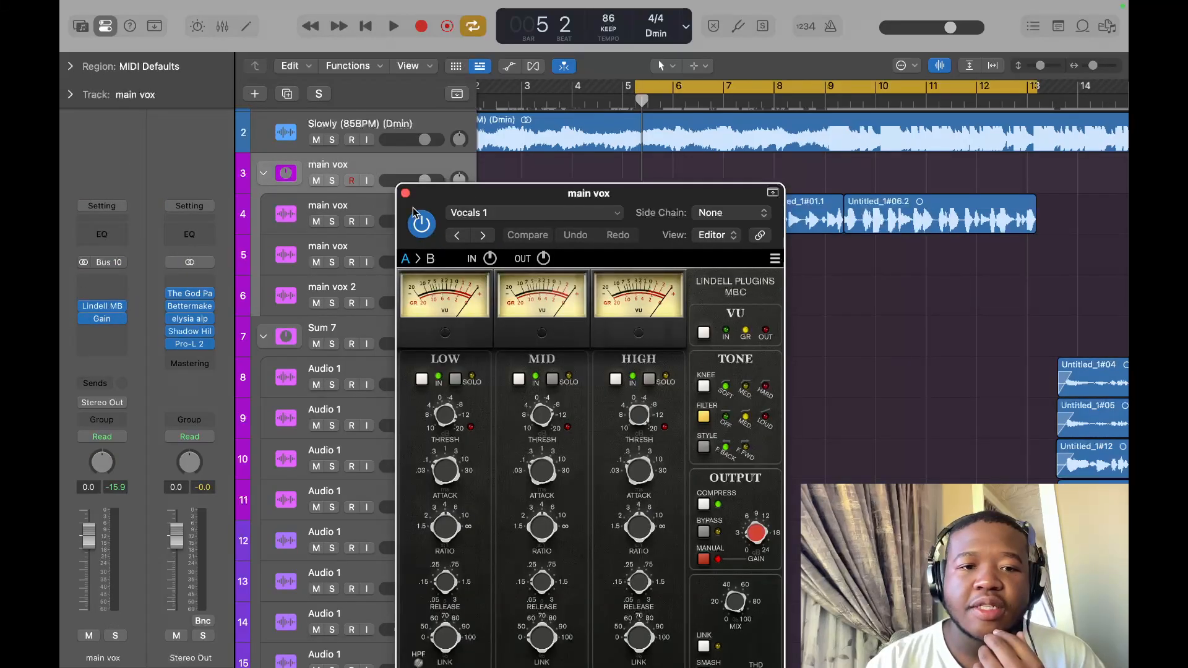
{"action": "left_click", "coordinate": [405, 193]}
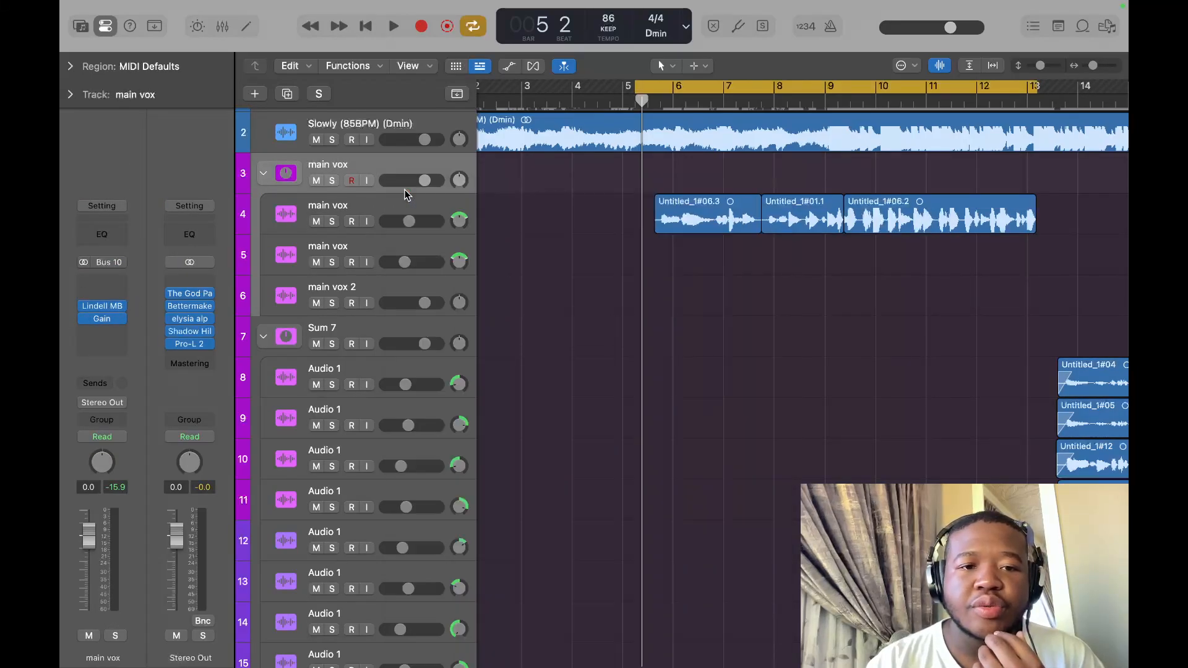
{"action": "left_click", "coordinate": [104, 320]}
{"action": "left_click", "coordinate": [405, 194]}
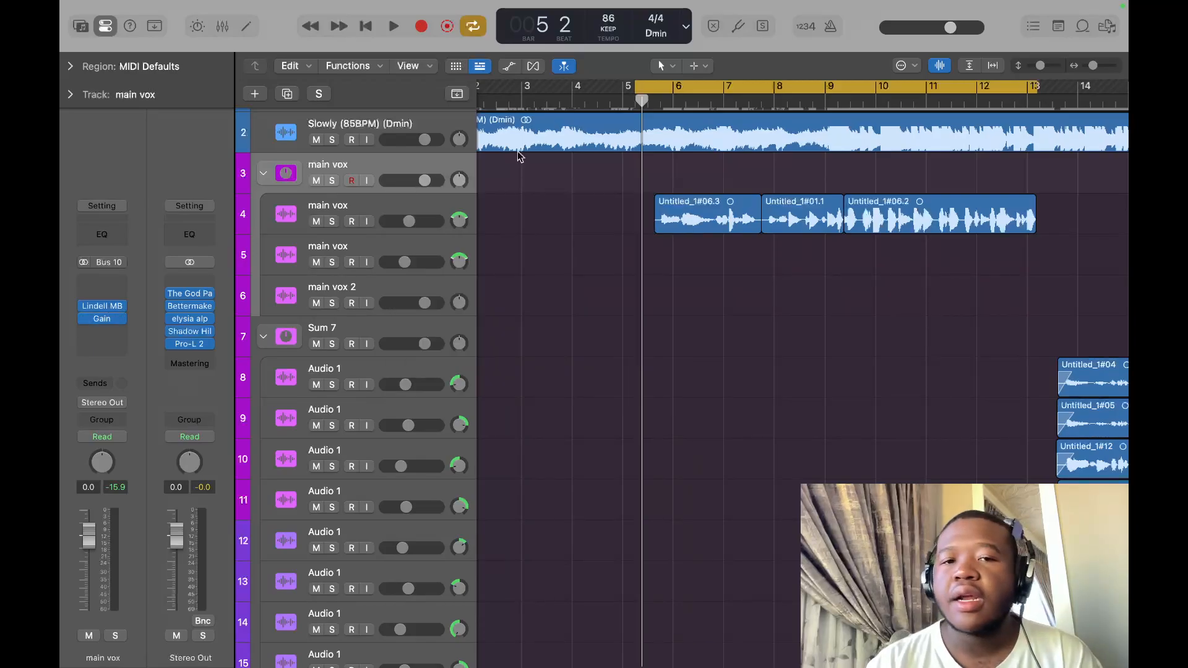
Bypass the inserts and sends on the lead main vox track and audition the looped section with the beat.
{"action": "scroll", "coordinate": [686, 240], "scroll_direction": "down", "scroll_amount": 2}
{"action": "left_click", "coordinate": [388, 168]}
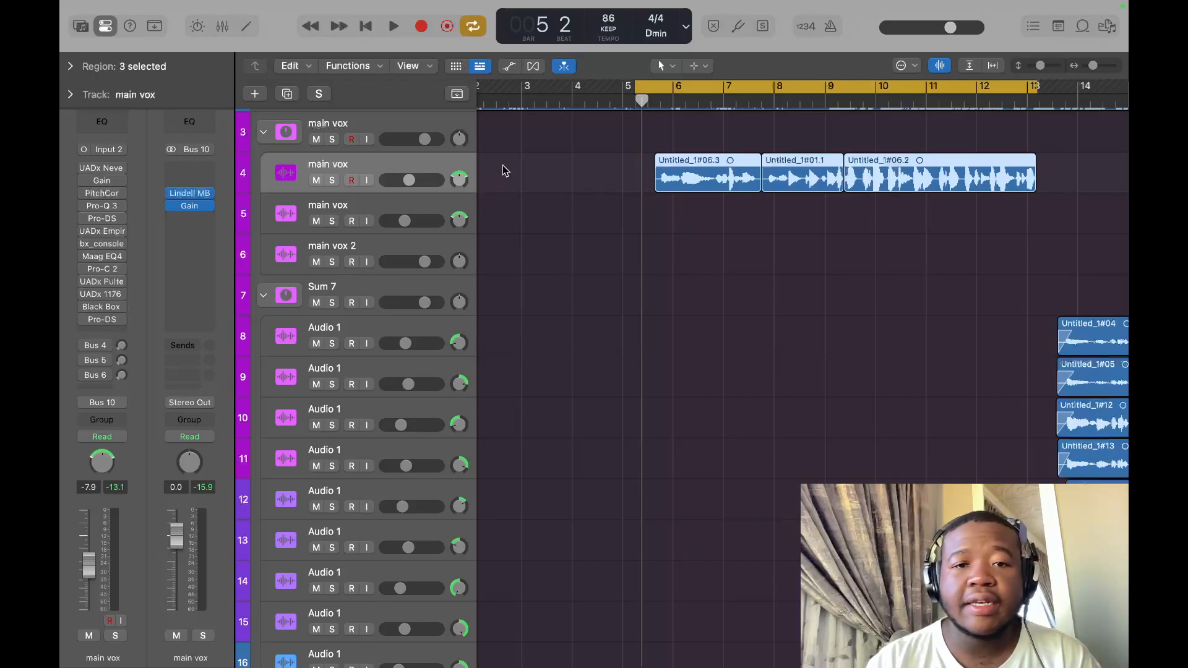
{"action": "key", "text": "space"}
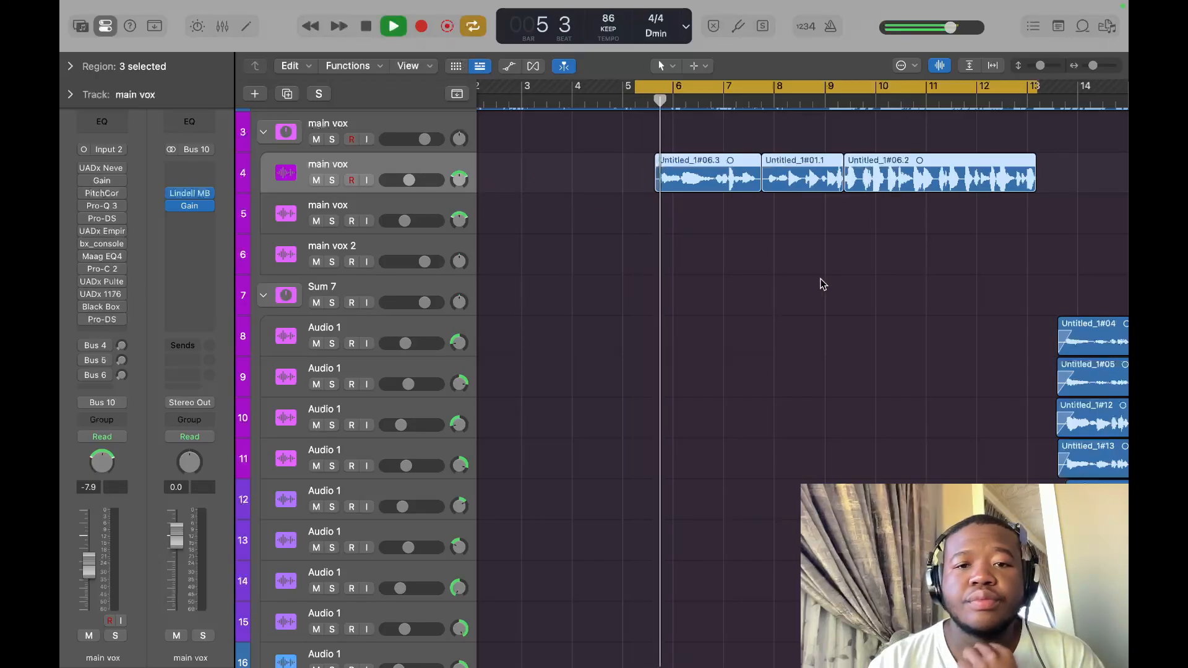
{"action": "scroll", "coordinate": [489, 204], "scroll_direction": "up", "scroll_amount": 2}
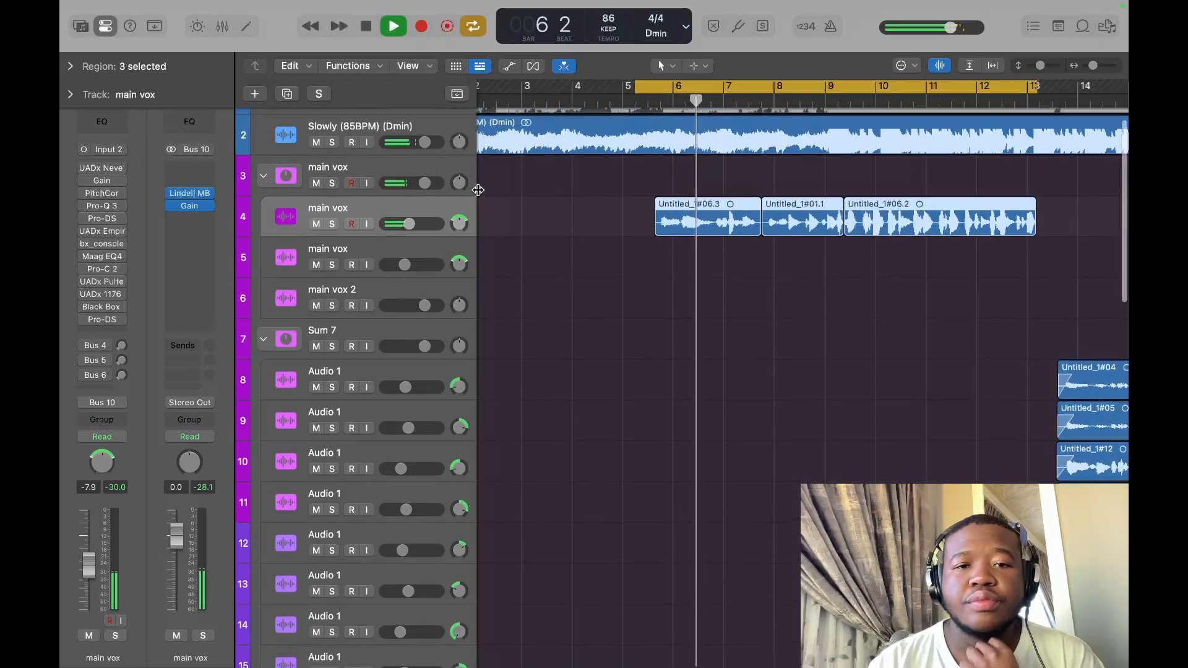
{"action": "left_click", "coordinate": [358, 174]}
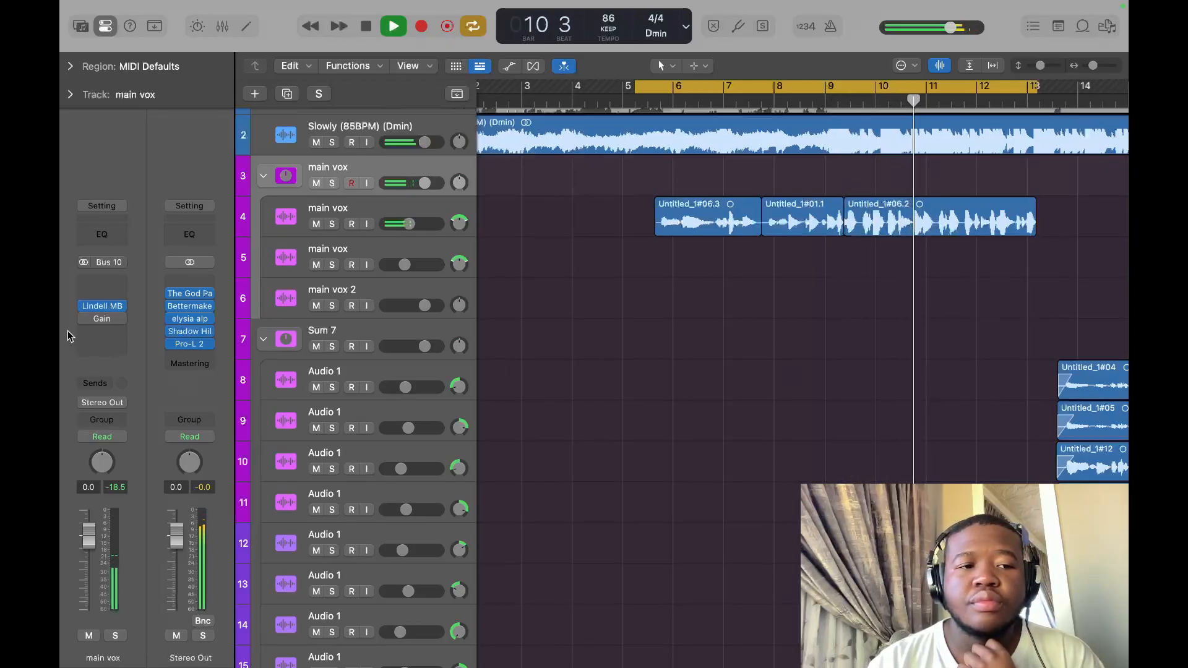
{"action": "mouse_move", "coordinate": [90, 307]}
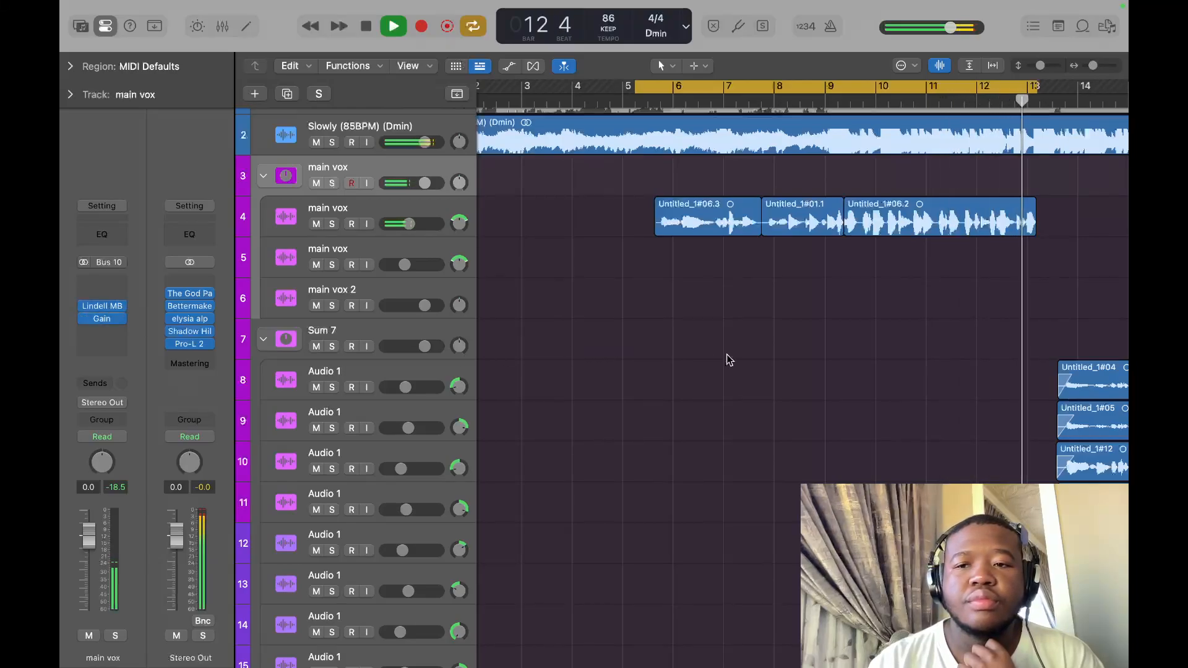
{"action": "key", "text": "space"}
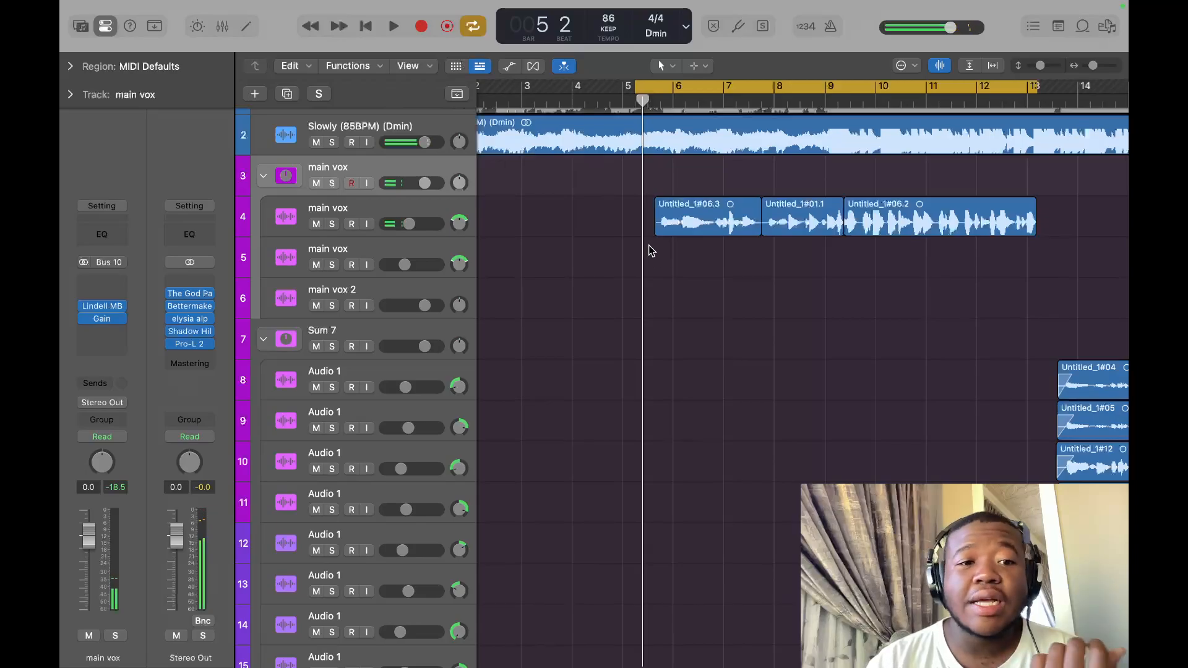
Re-enable all inserts and sends on the lead main vox track and play the loop to hear the full chain.
{"action": "left_click", "coordinate": [419, 208]}
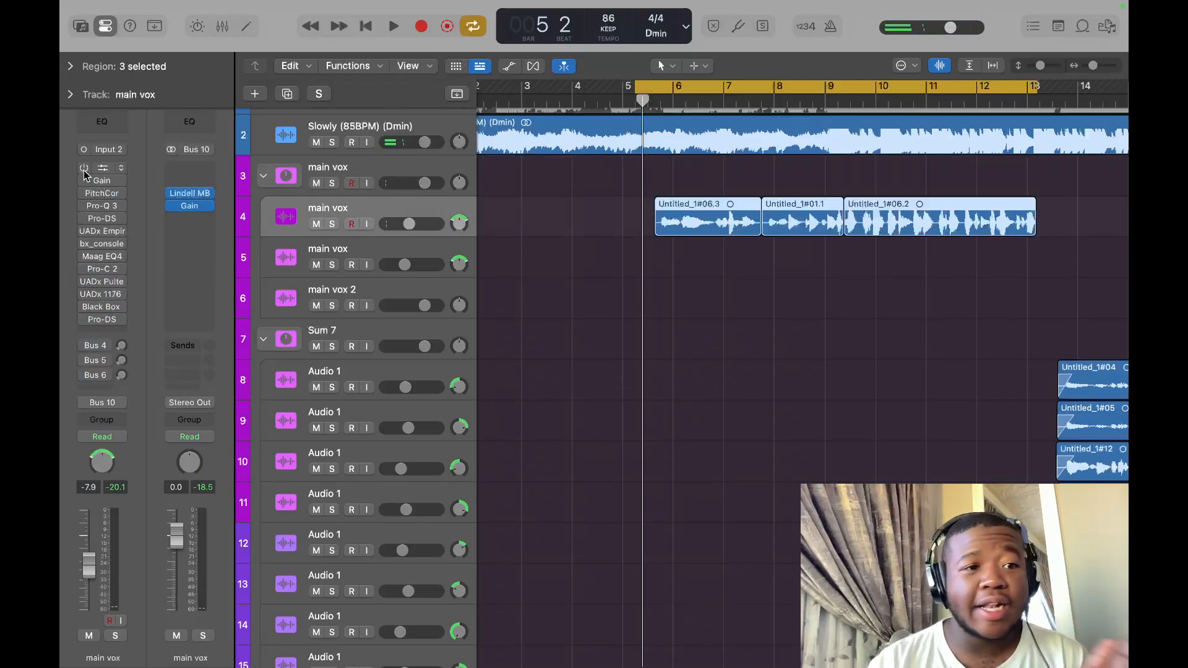
{"action": "left_click_drag", "start_coordinate": [85, 173], "coordinate": [79, 226]}
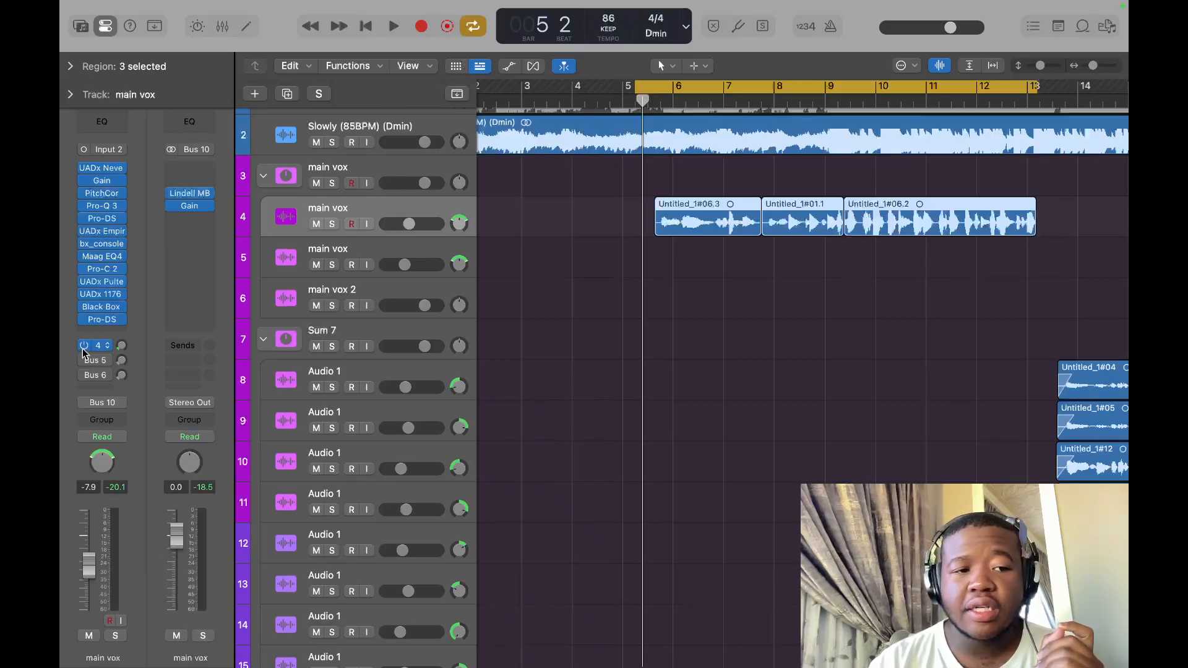
{"action": "key", "text": "space"}
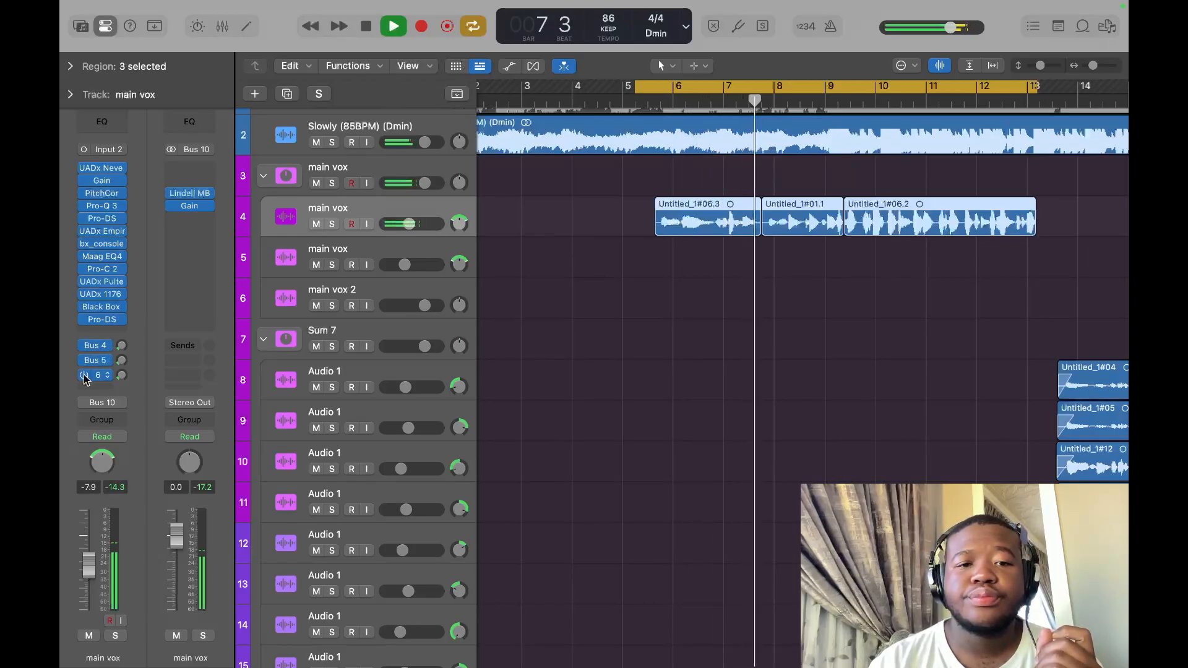
{"action": "scroll", "coordinate": [771, 330], "scroll_direction": "right", "scroll_amount": 3}
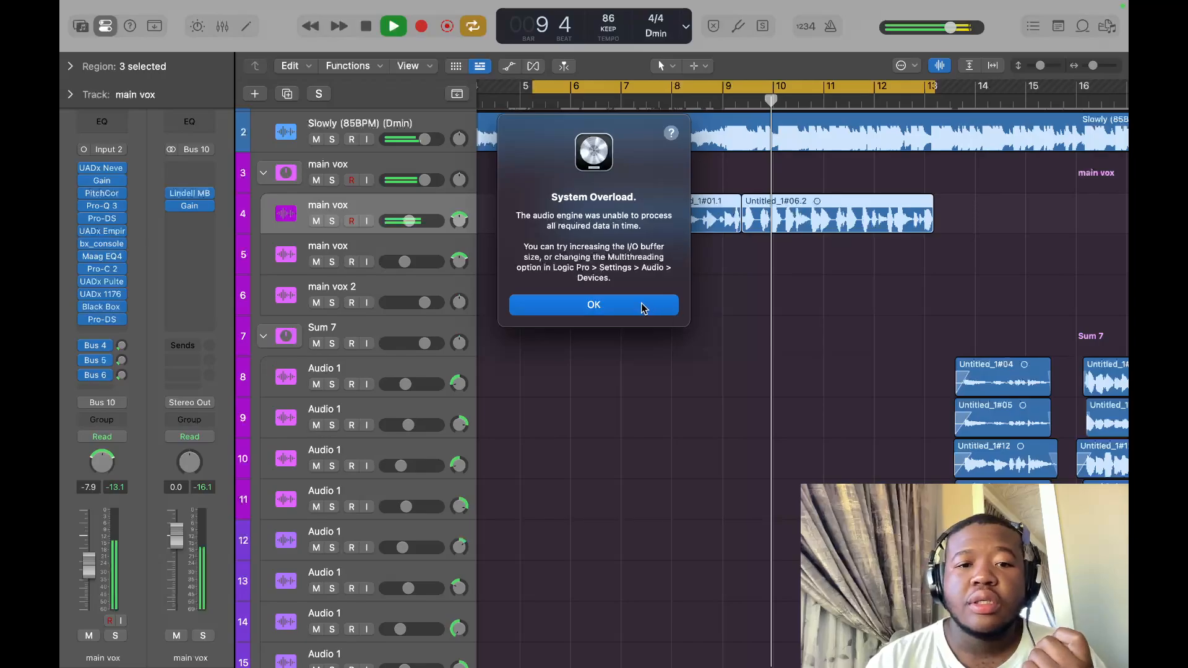
{"action": "left_click", "coordinate": [642, 307]}
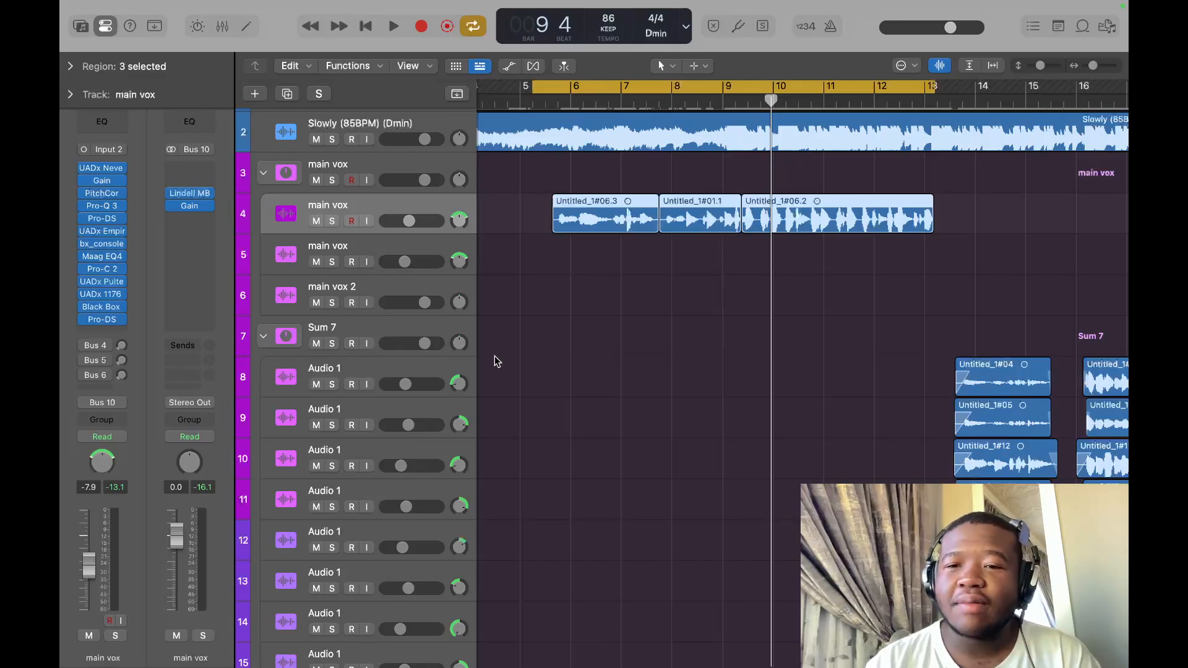
Tighten the cycle range to the three main vox regions, from about bar 5.5 to just past bar 13.
{"action": "scroll", "coordinate": [495, 355], "scroll_direction": "down", "scroll_amount": 2}
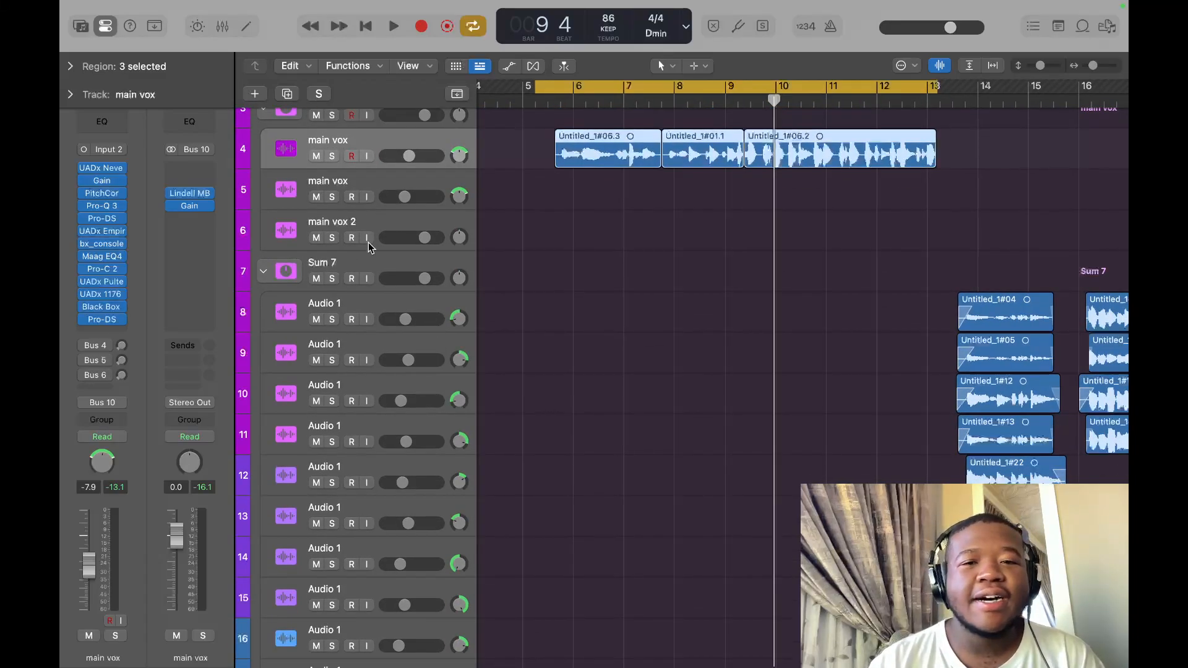
{"action": "left_click", "coordinate": [376, 263]}
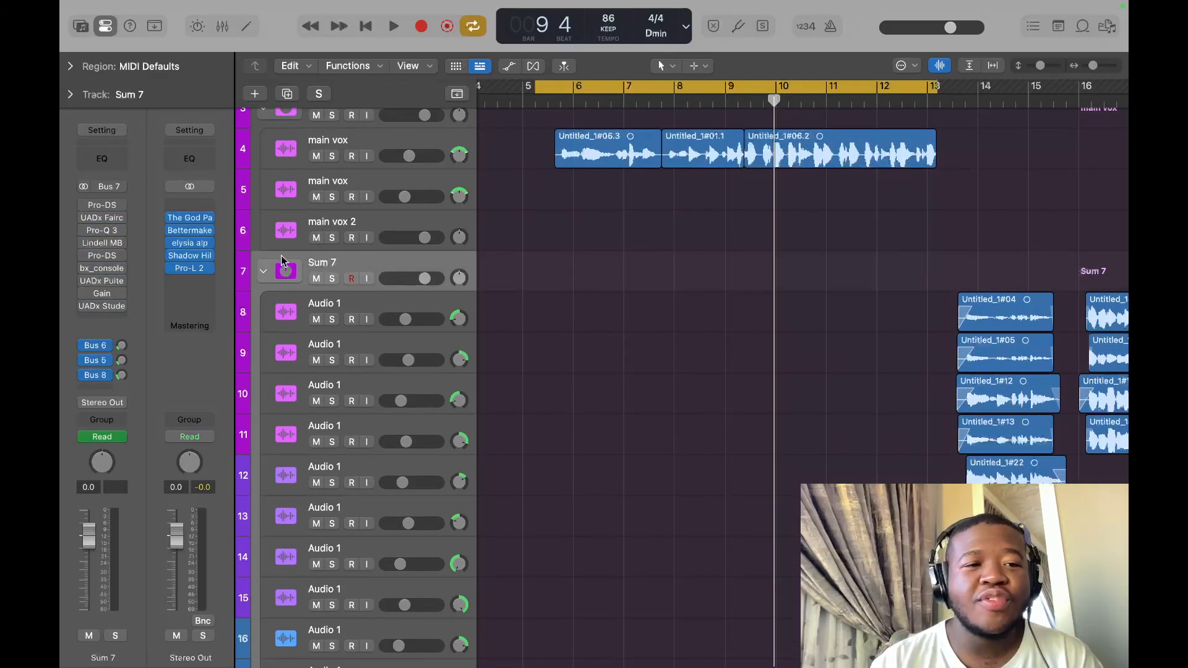
{"action": "scroll", "coordinate": [788, 341], "scroll_direction": "up", "scroll_amount": 3}
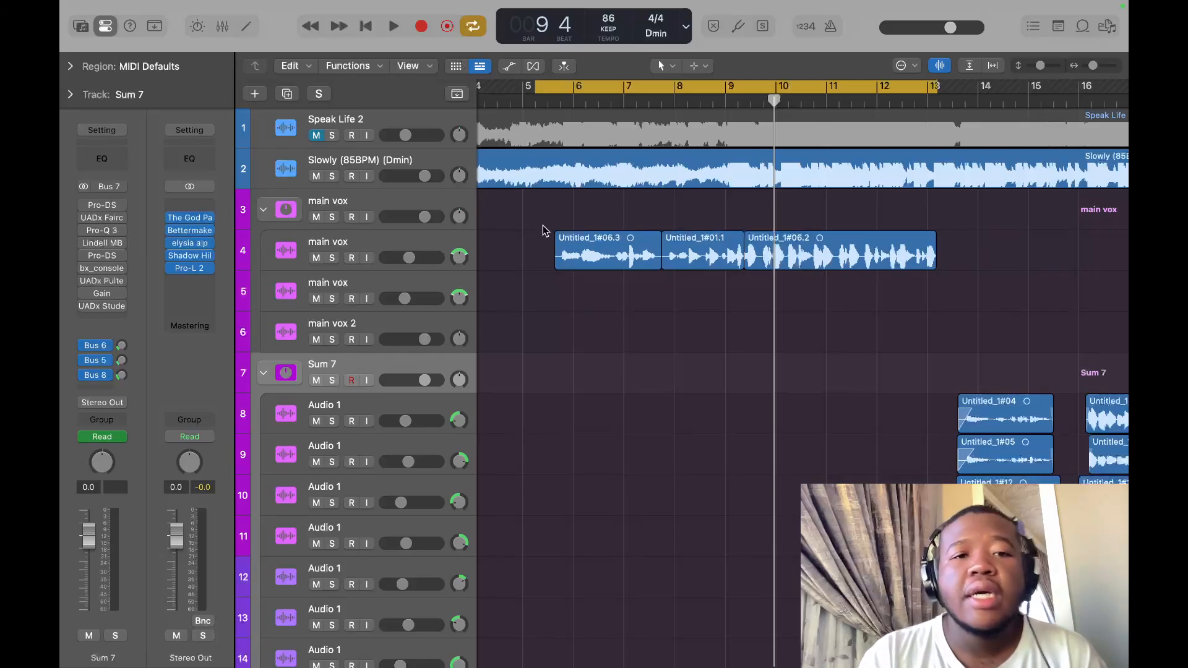
{"action": "left_click_drag", "start_coordinate": [541, 92], "coordinate": [555, 91]}
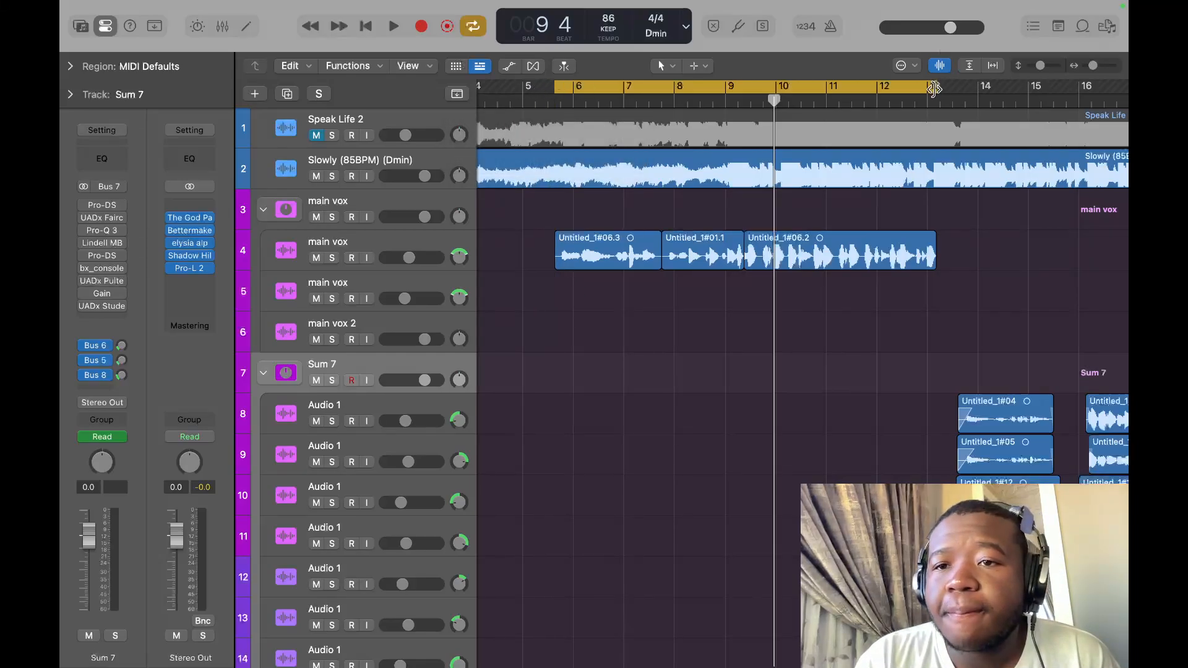
{"action": "left_click_drag", "start_coordinate": [934, 89], "coordinate": [933, 88]}
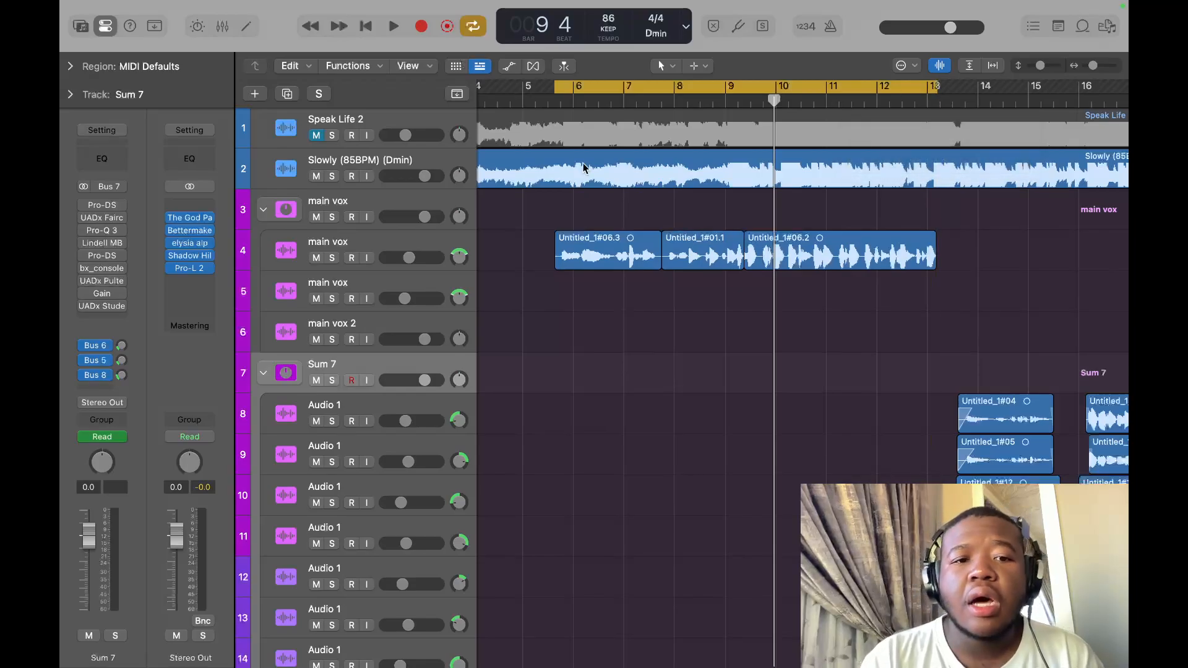
With the lead main vox inserts bypassed, mute the Slowly (85BPM) (Dmin) track and place the playhead near the first vocal region's start.
{"action": "left_click", "coordinate": [392, 236]}
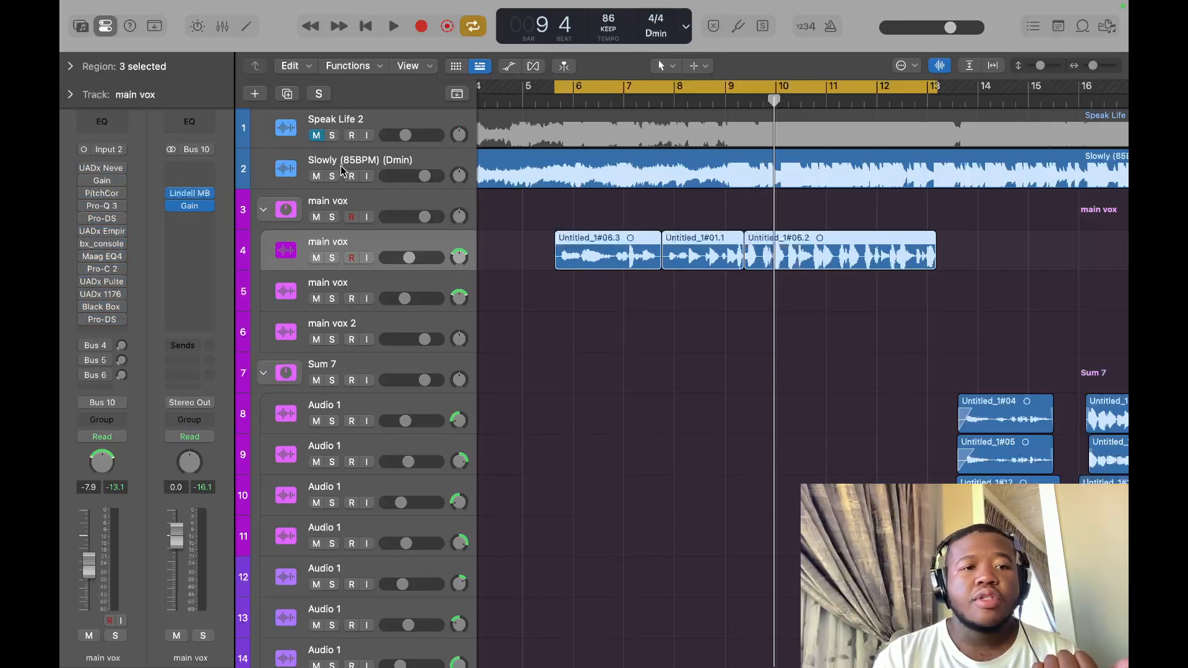
{"action": "left_click", "coordinate": [316, 177]}
{"action": "scroll", "coordinate": [585, 199], "scroll_direction": "down", "scroll_amount": 1}
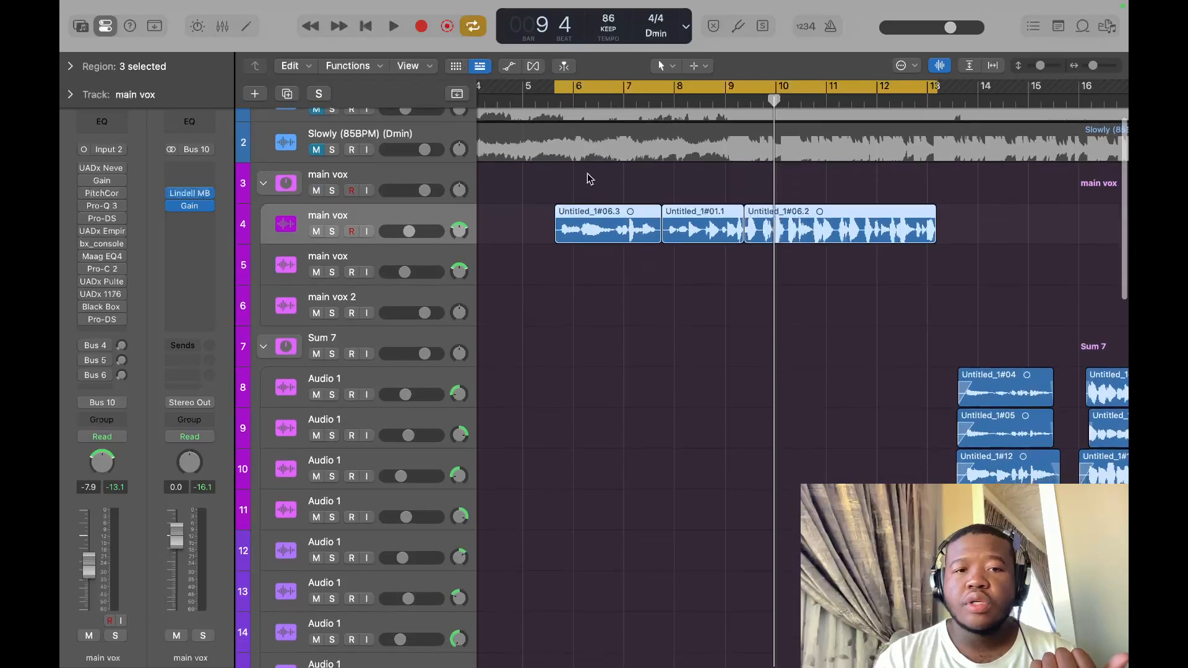
{"action": "left_click", "coordinate": [560, 100]}
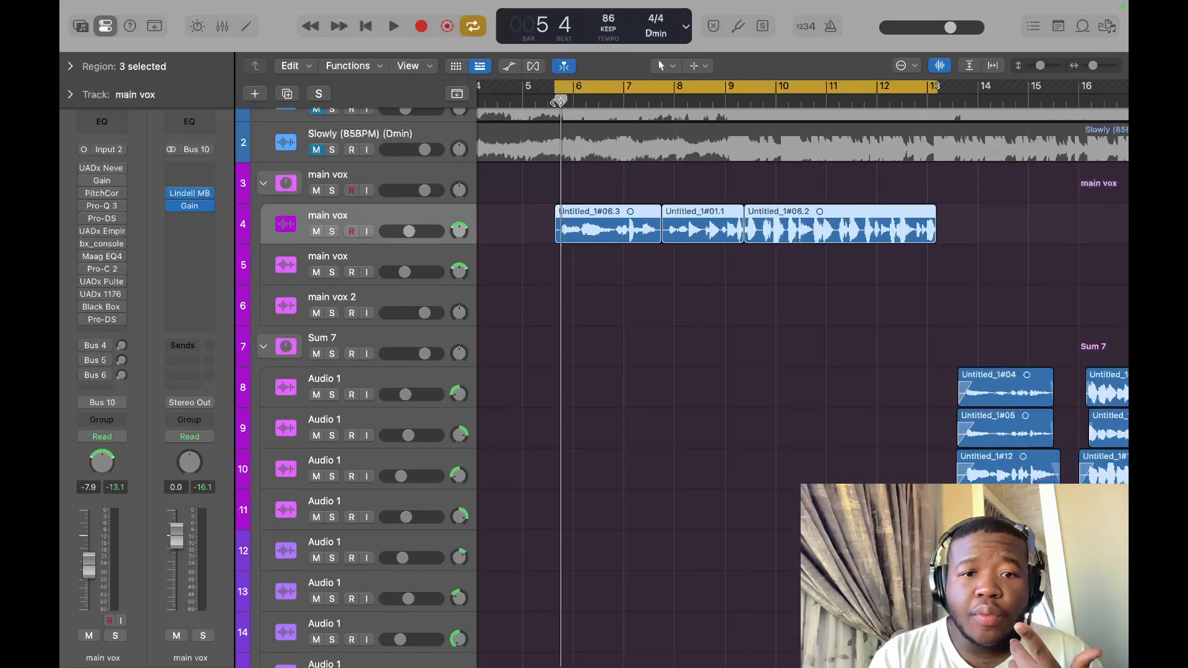
Open and enable the UADx Neve 1073 Preamp and EQ on the lead main vox track, moving its window clear of the regions.
{"action": "left_click", "coordinate": [102, 168]}
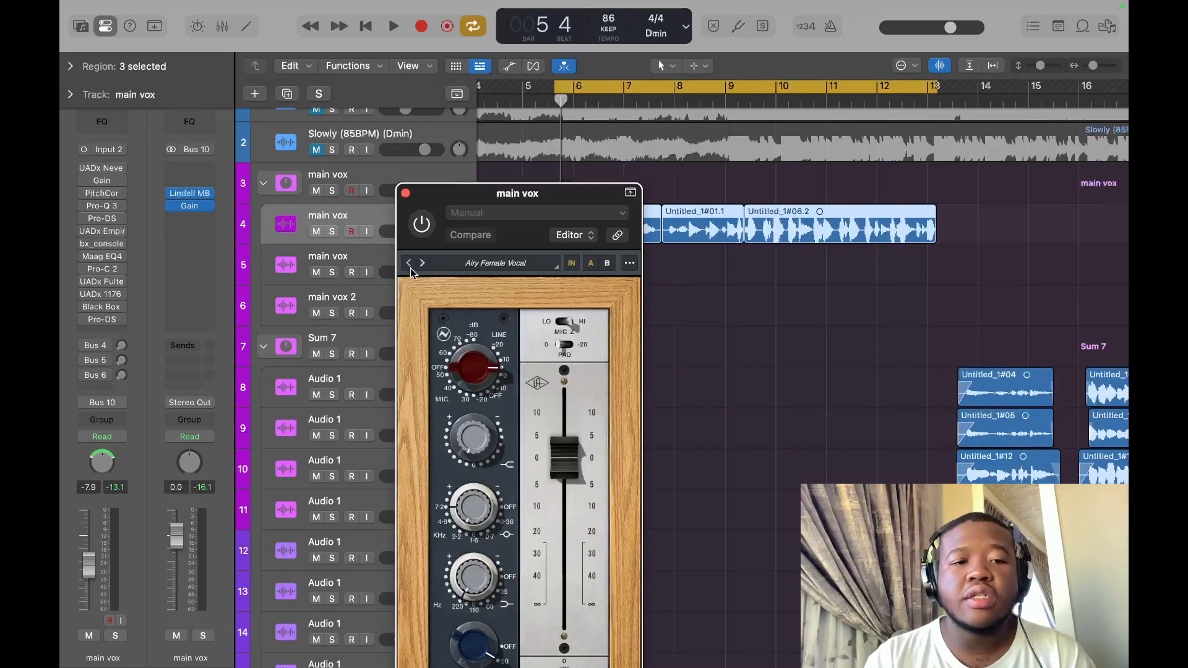
{"action": "left_click", "coordinate": [429, 221]}
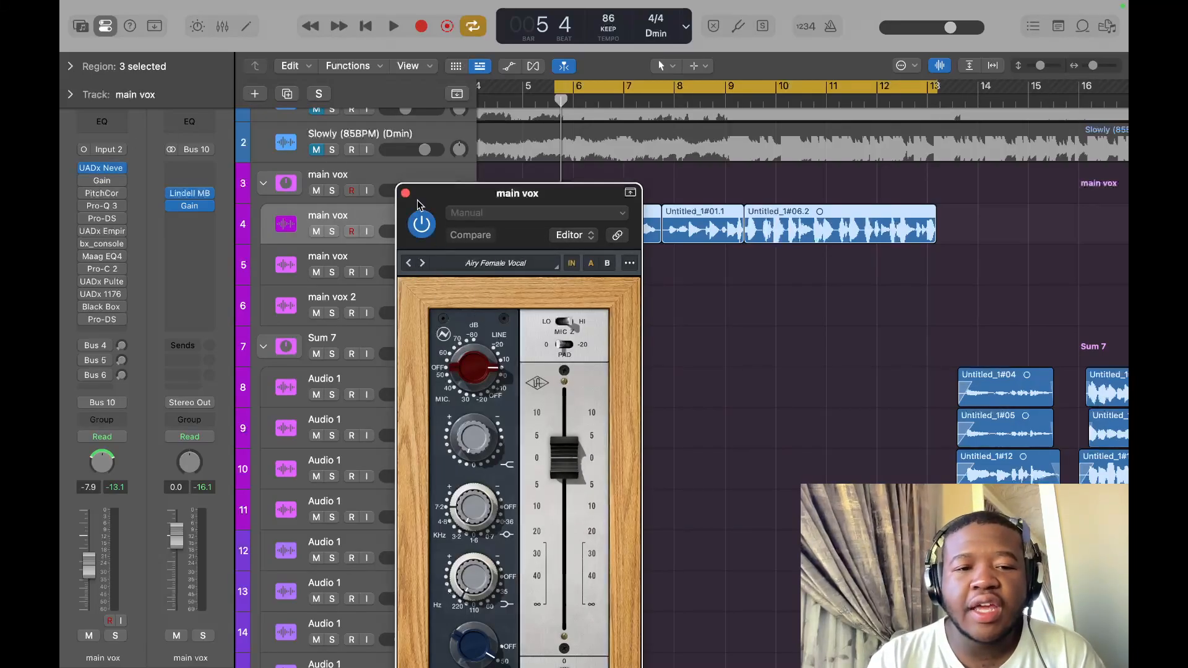
{"action": "left_click_drag", "start_coordinate": [473, 197], "coordinate": [295, 62]}
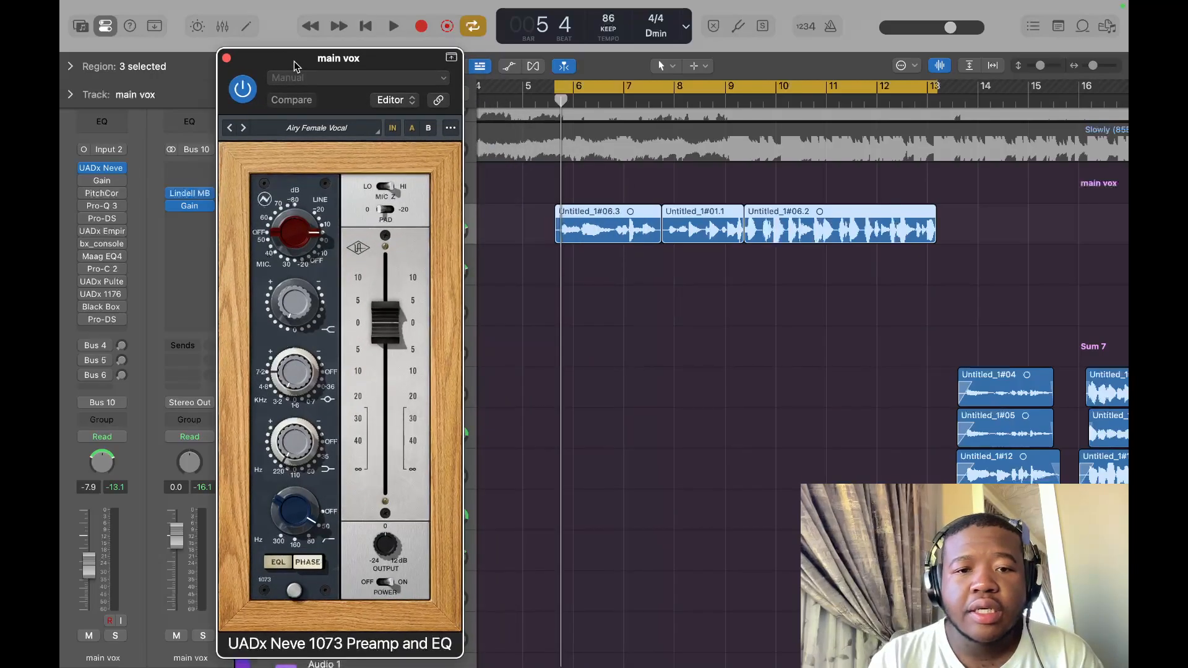
Play the vocal loop while switching the Neve 1073 off and on to compare its sound, and close the plug-in.
{"action": "key", "text": "space"}
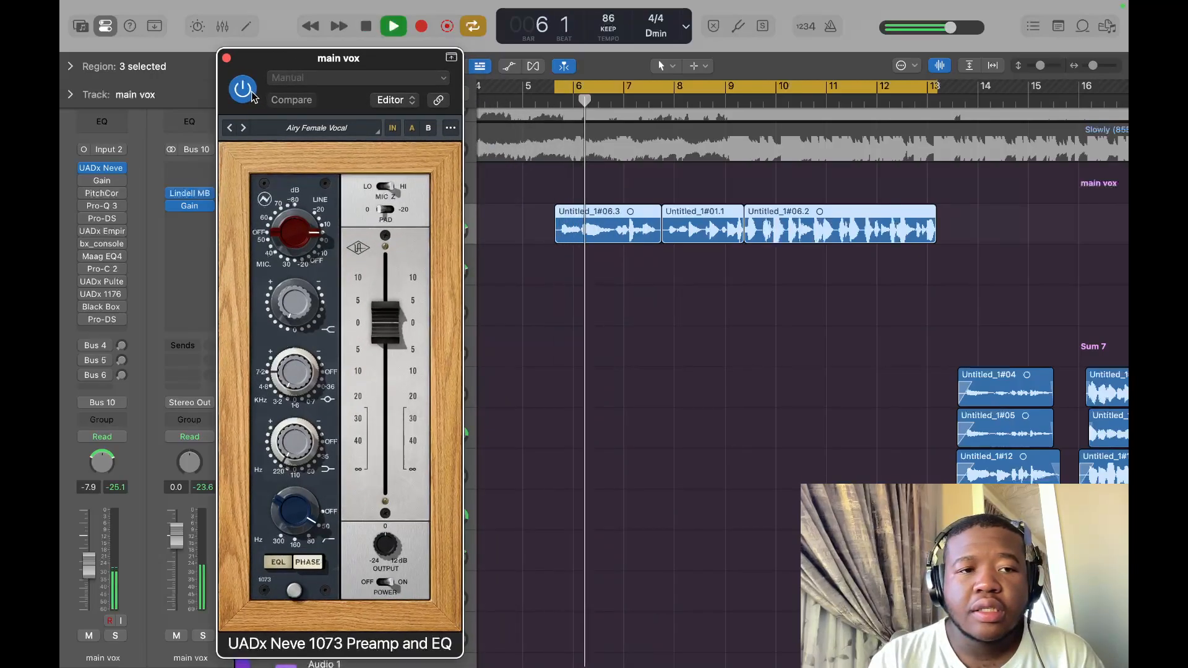
{"action": "left_click", "coordinate": [248, 92]}
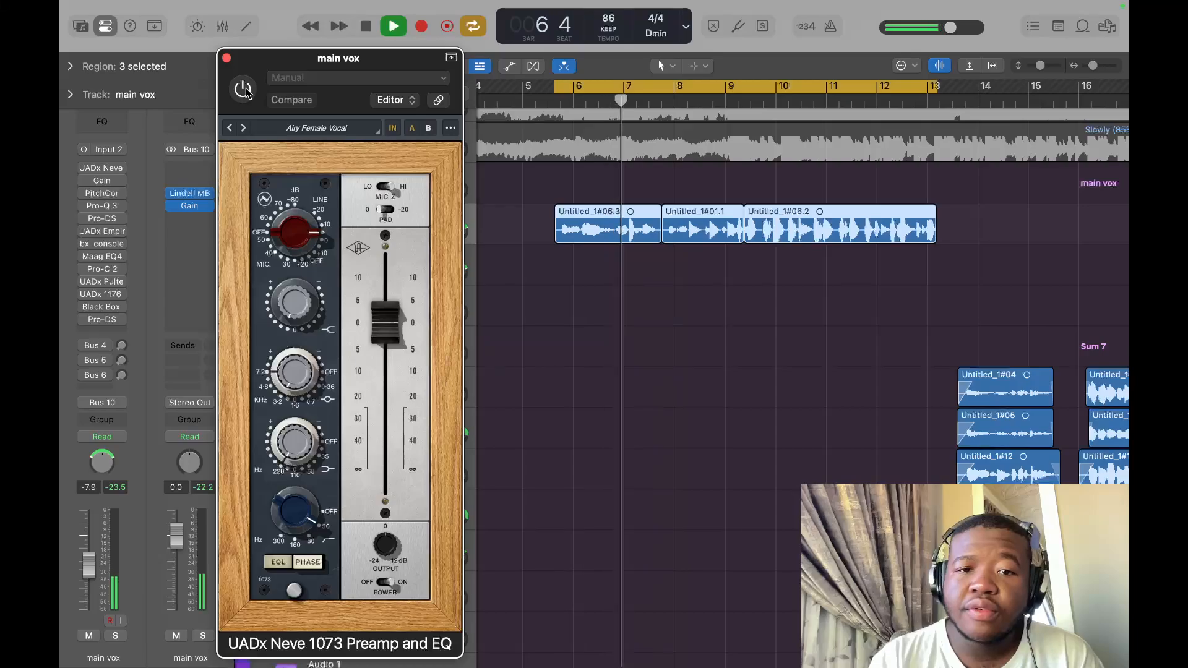
{"action": "left_click", "coordinate": [247, 92]}
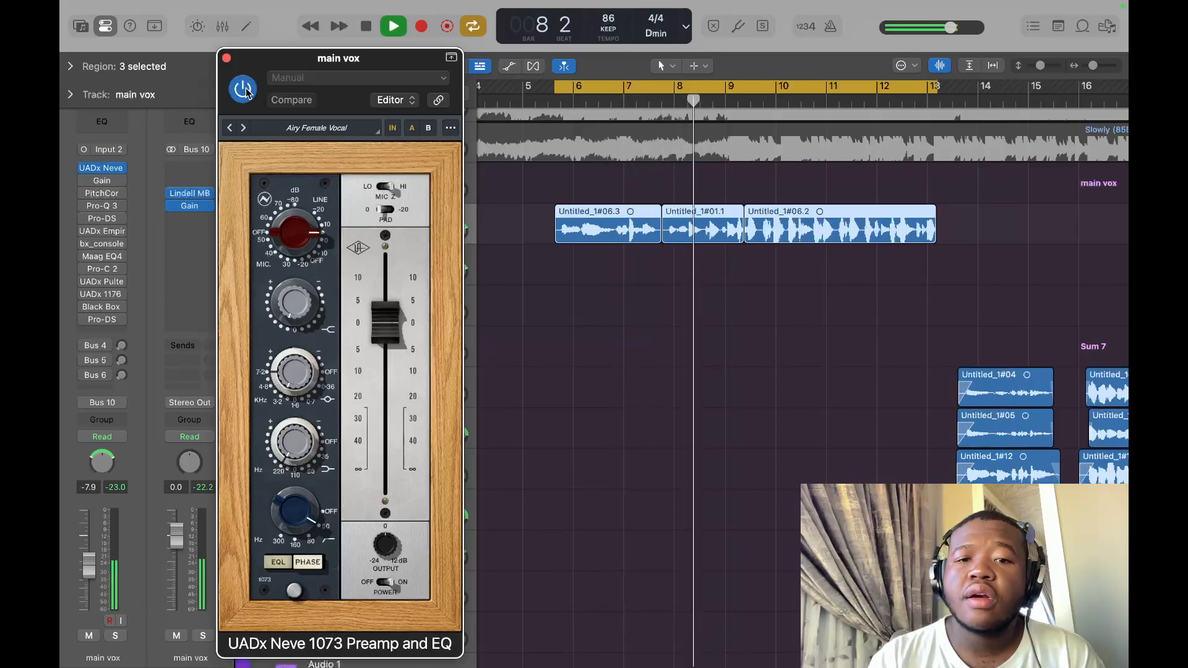
{"action": "key", "text": "space"}
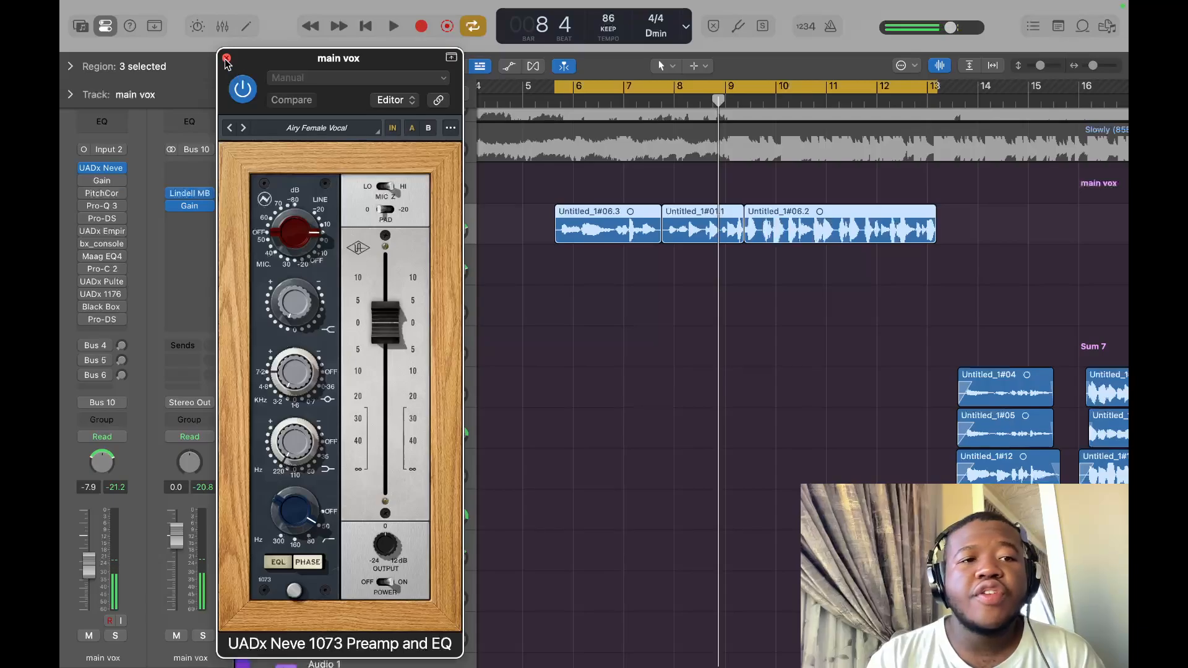
{"action": "left_click", "coordinate": [227, 59]}
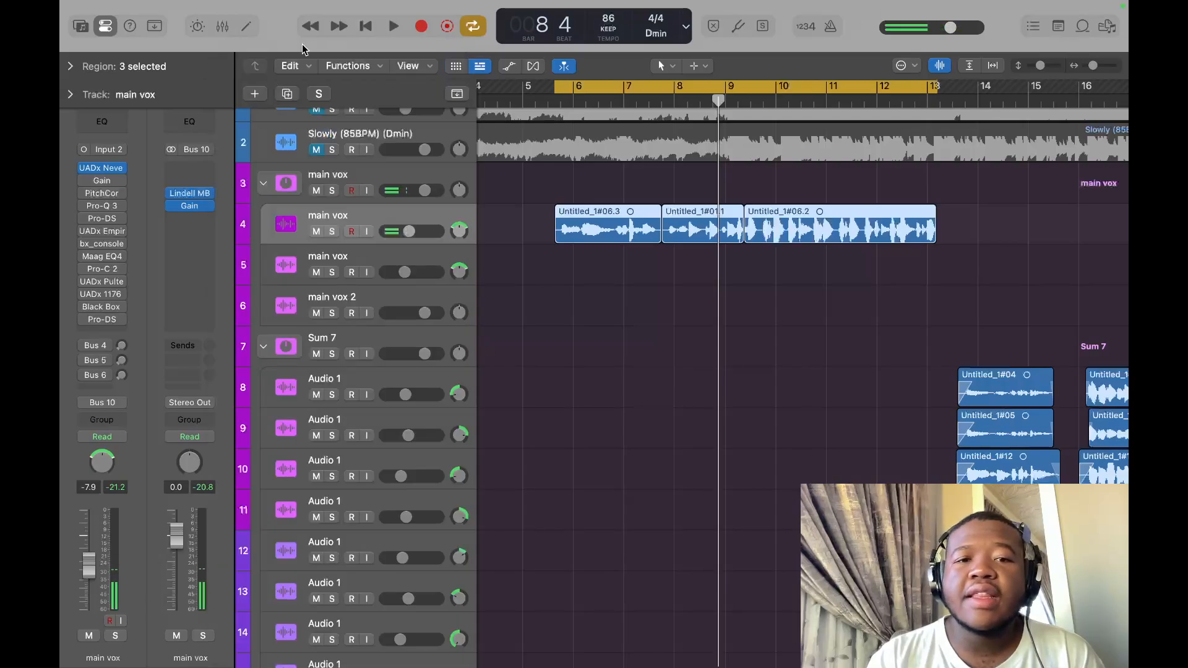
Enable the Gain plug-in on the lead main vox track and play the vocal loop, briefly unmuting the Slowly (85BPM) (Dmin) track.
{"action": "left_click", "coordinate": [102, 181]}
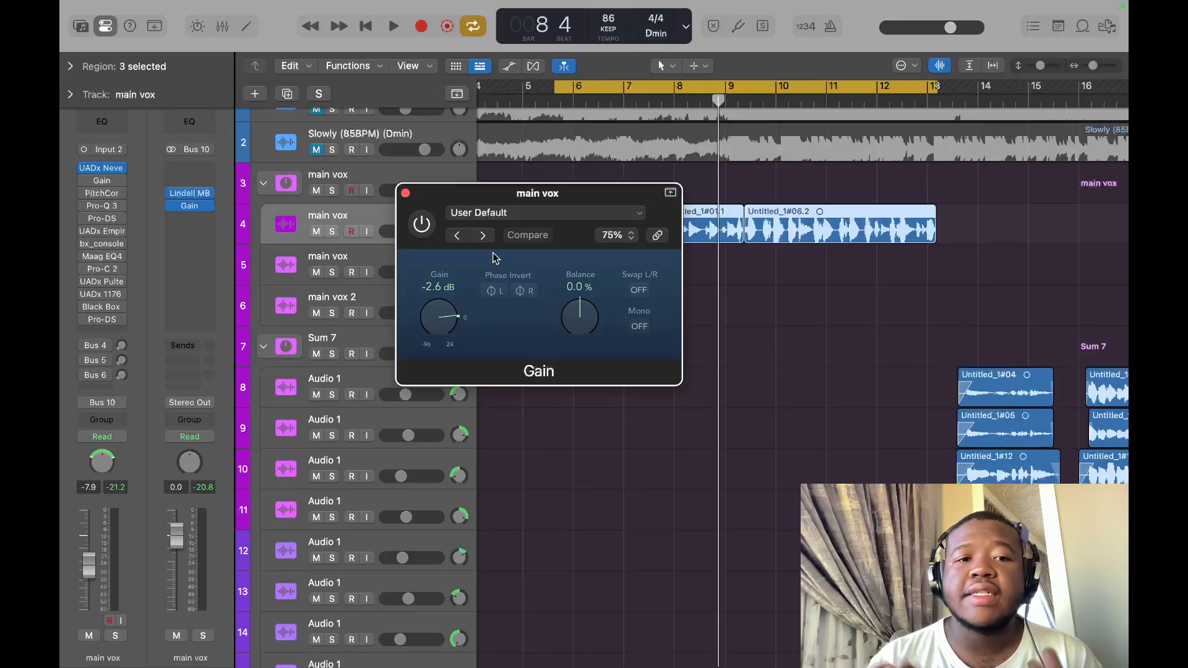
{"action": "left_click", "coordinate": [406, 193]}
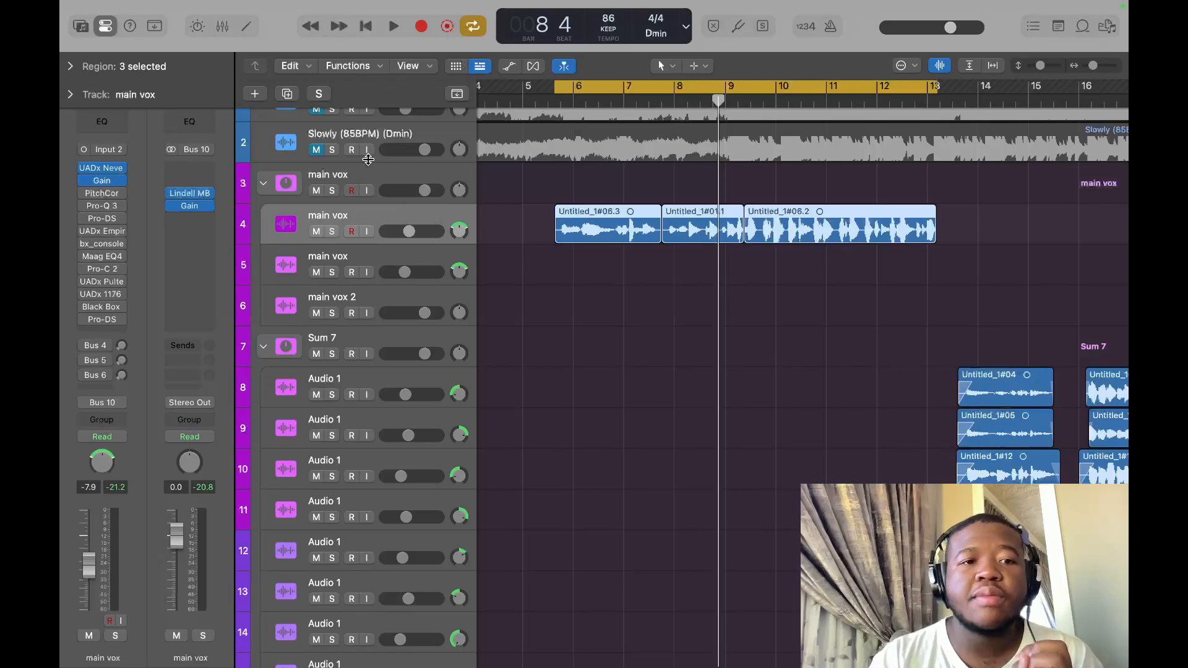
{"action": "key", "text": "space"}
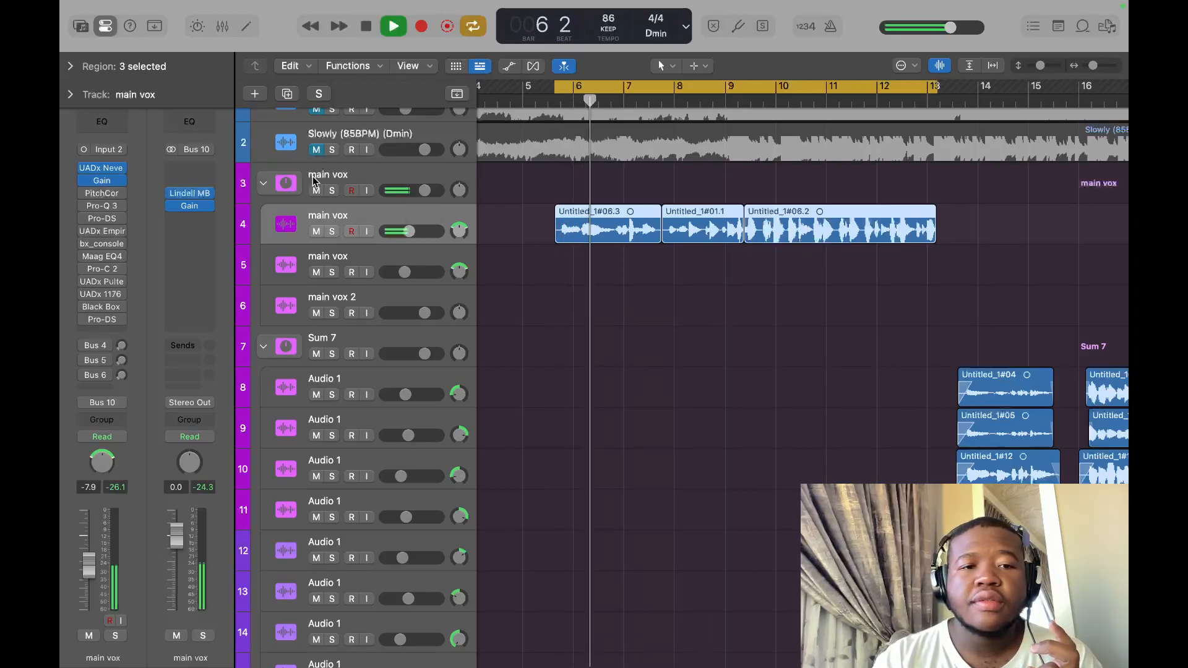
{"action": "left_click", "coordinate": [317, 150]}
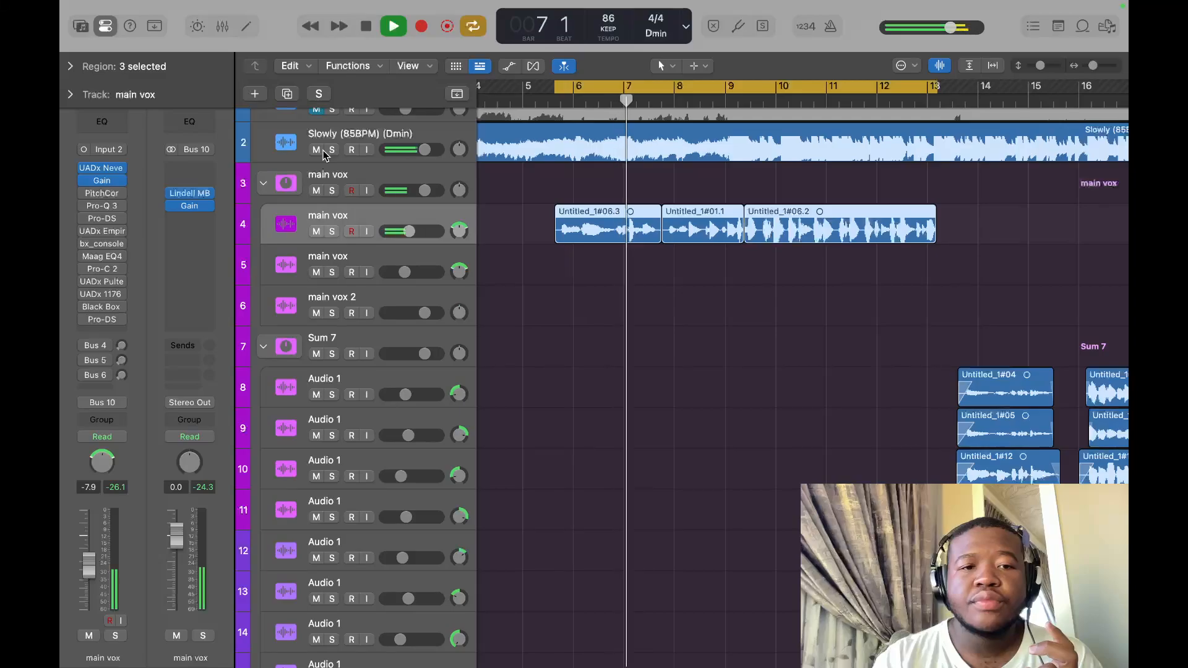
{"action": "left_click", "coordinate": [317, 150]}
{"action": "key", "text": "space"}
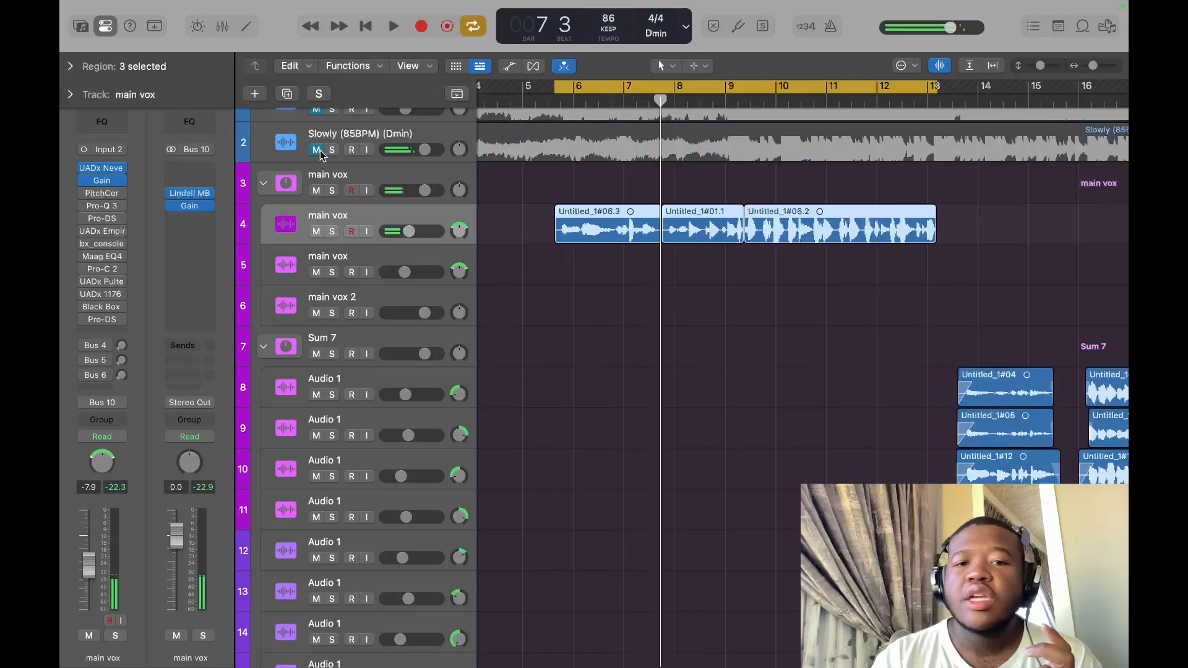
Enable Pitch Correction on the lead main vox track, review its settings, and play the vocal loop with the Slowly (85BPM) (Dmin) track unmuted.
{"action": "mouse_move", "coordinate": [89, 196]}
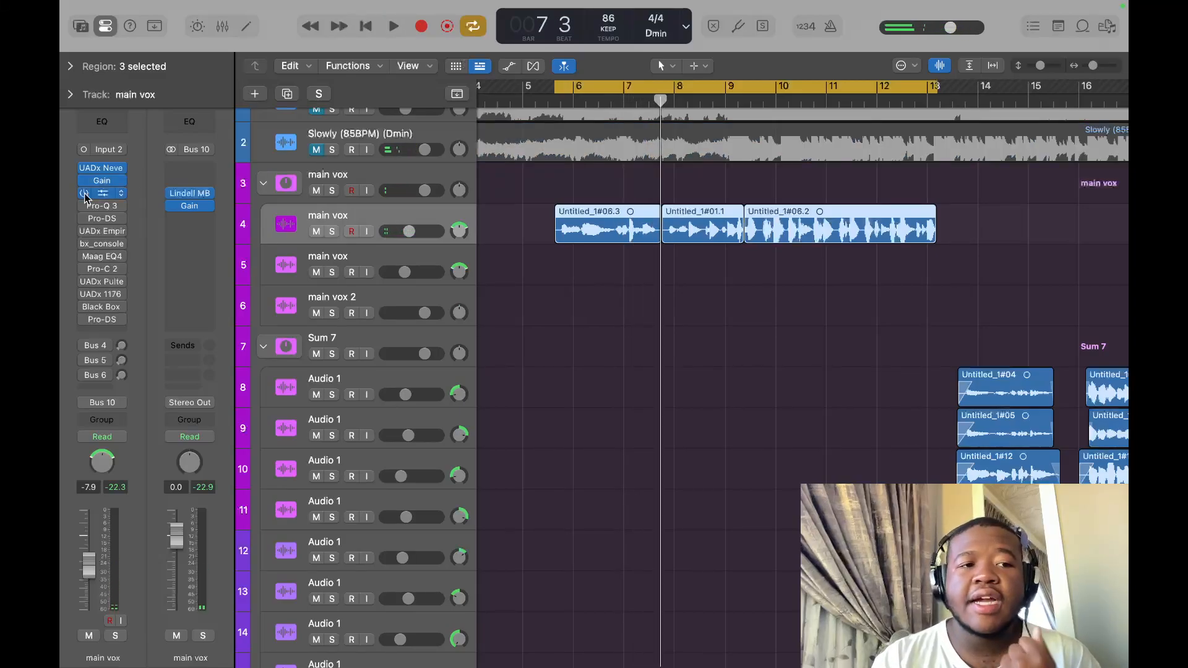
{"action": "left_click", "coordinate": [103, 194]}
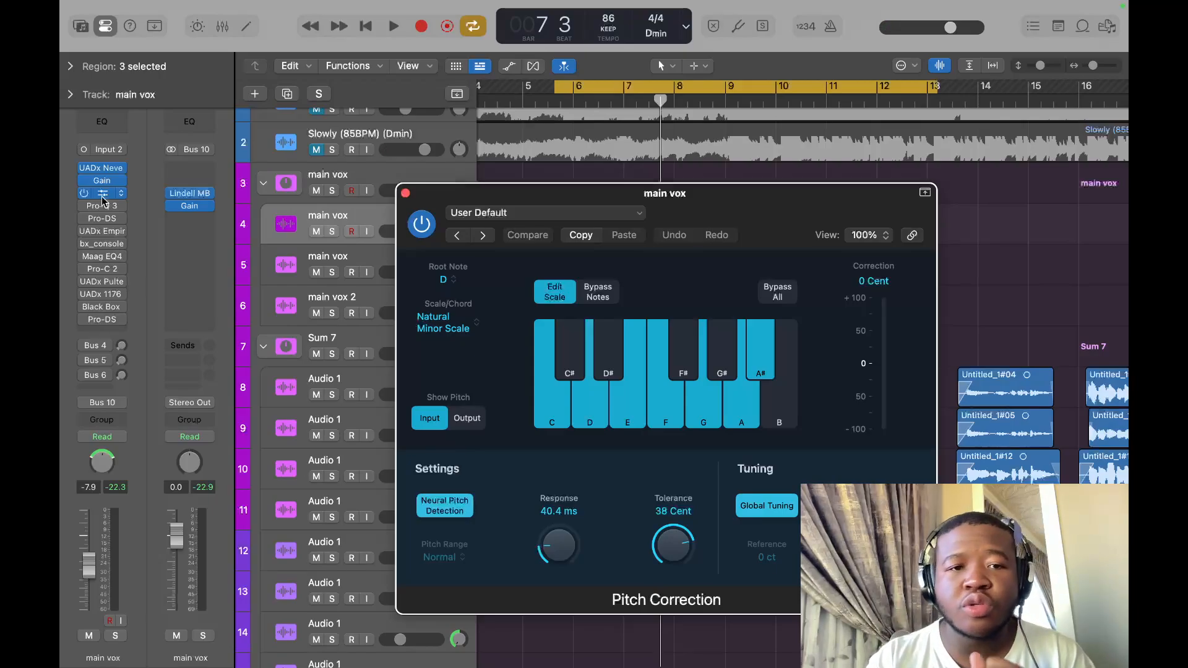
{"action": "left_click", "coordinate": [406, 193]}
{"action": "key", "text": "space"}
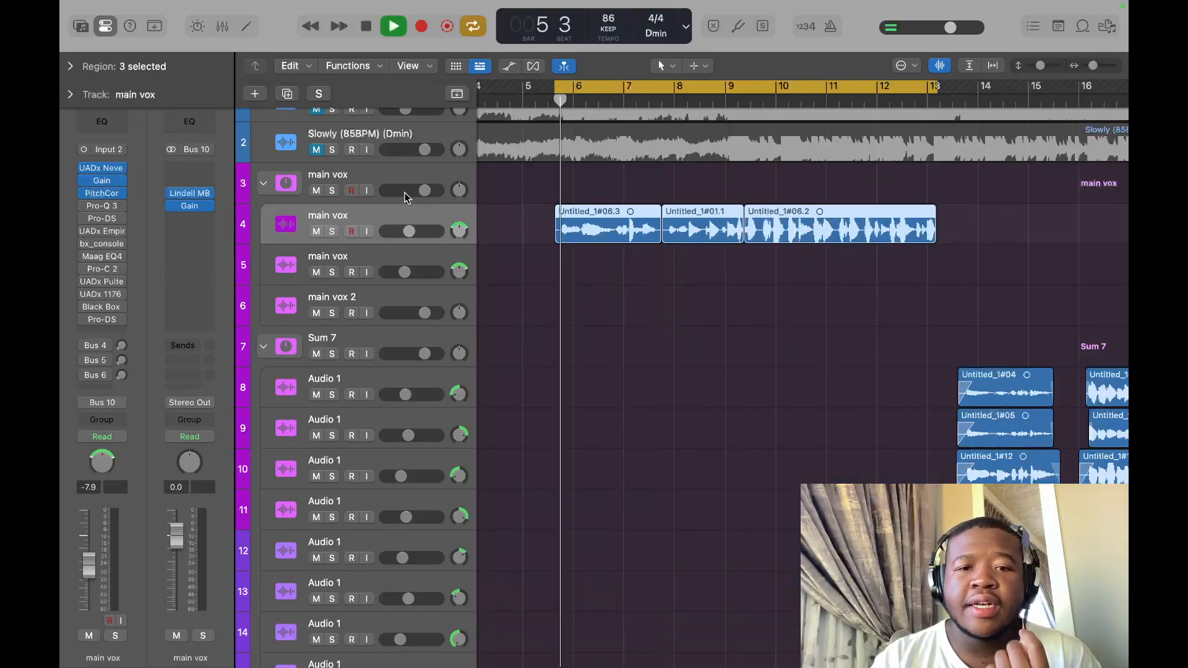
{"action": "left_click", "coordinate": [317, 149]}
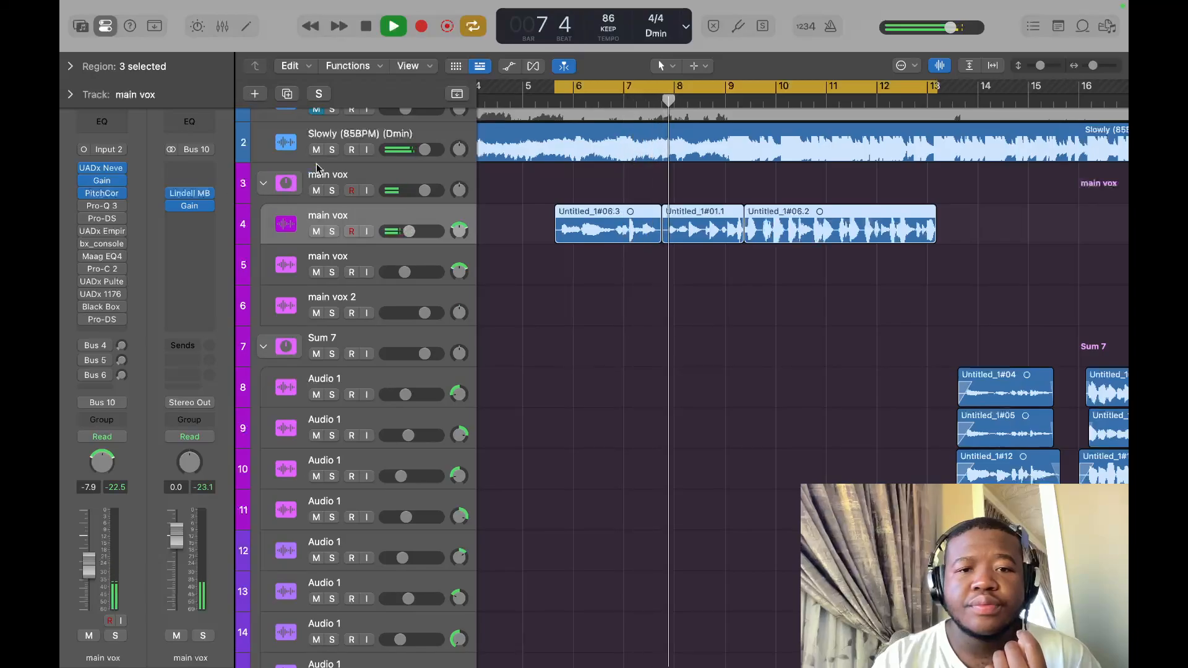
{"action": "key", "text": "space"}
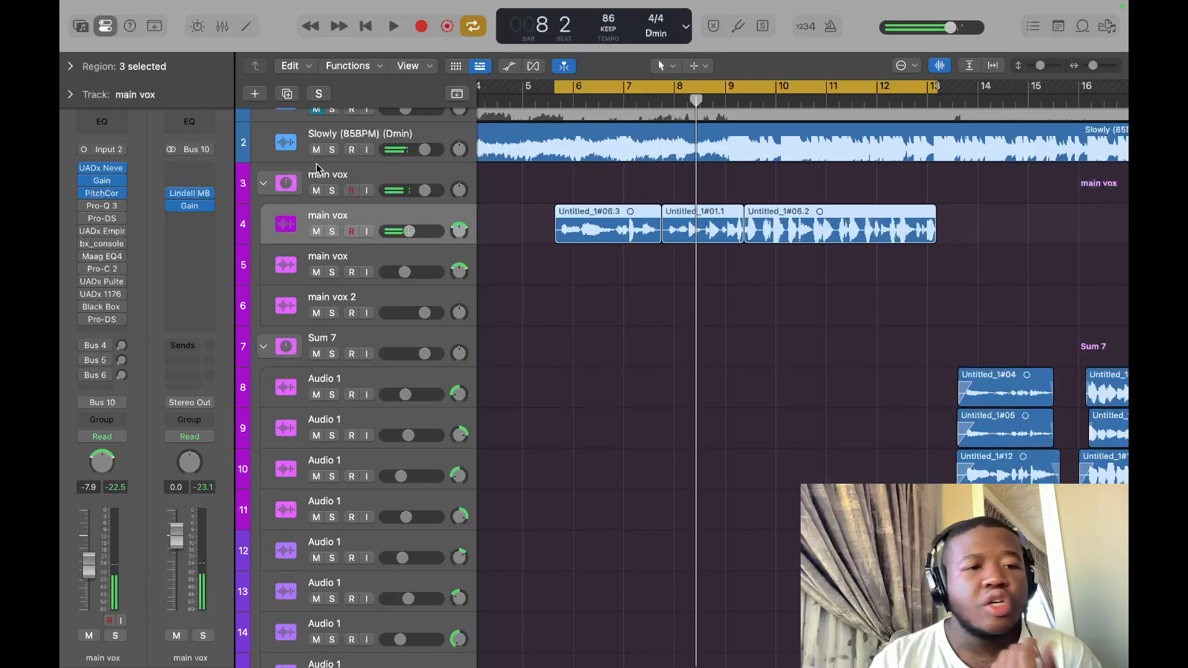
Enable Pro-Q 3 on the lead main vox, mute the Slowly (85BPM) (Dmin) track, and compare the looped vocal with the EQ off and on.
{"action": "mouse_move", "coordinate": [103, 210]}
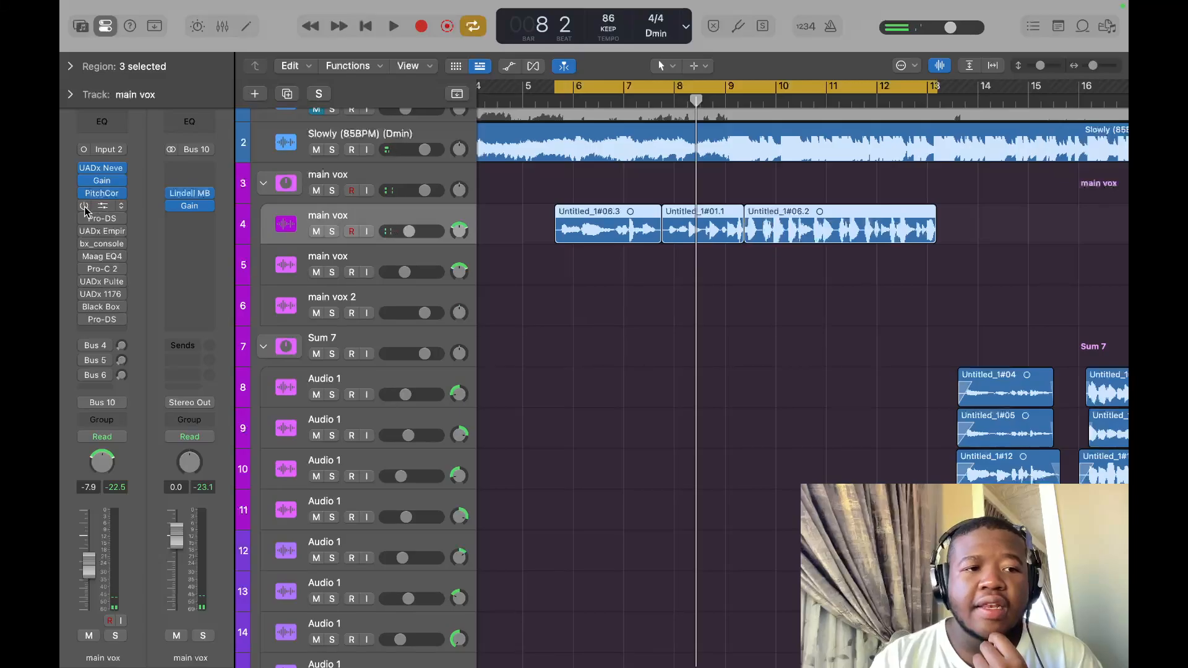
{"action": "left_click", "coordinate": [101, 208]}
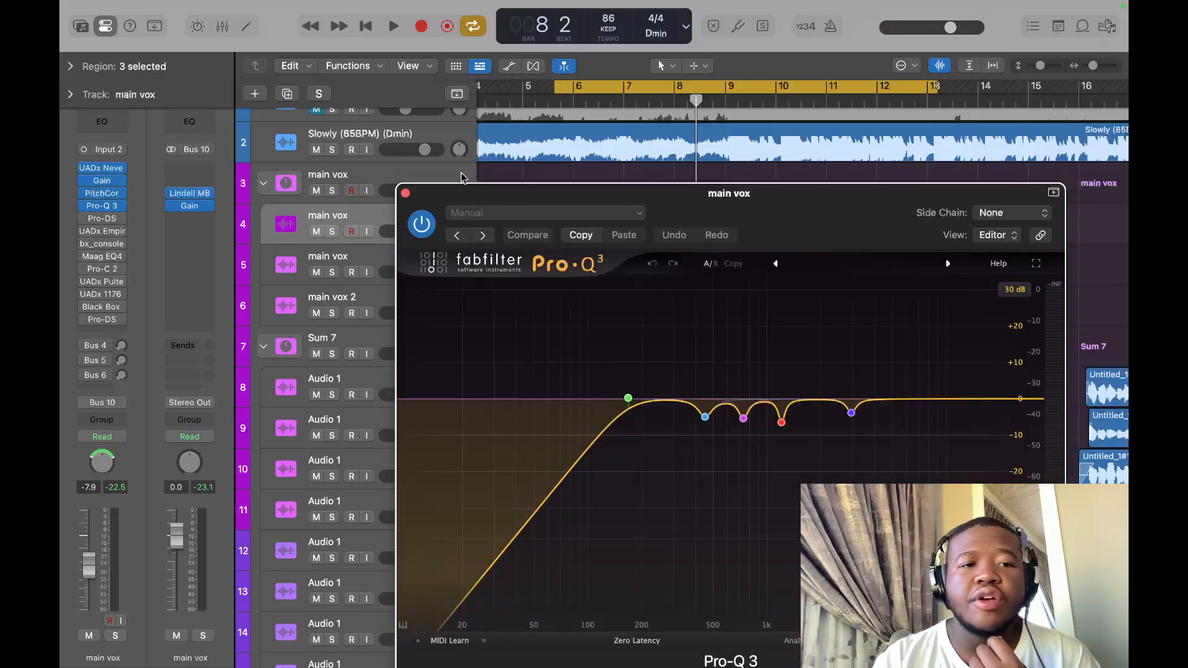
{"action": "left_click", "coordinate": [321, 150]}
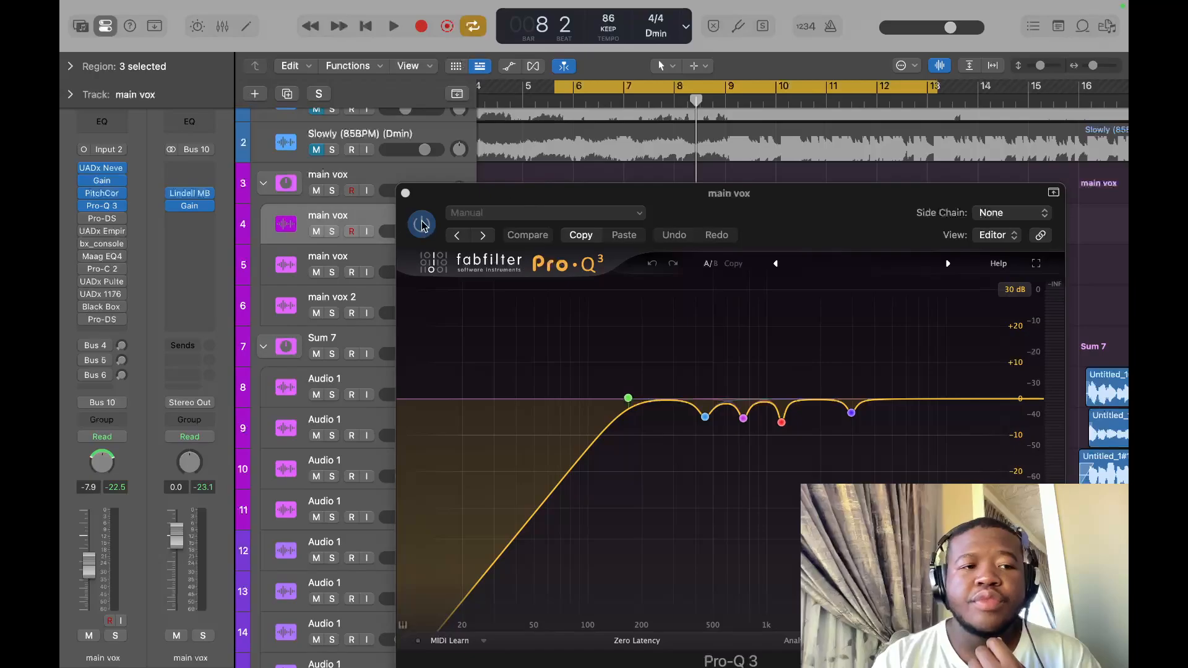
{"action": "key", "text": "space"}
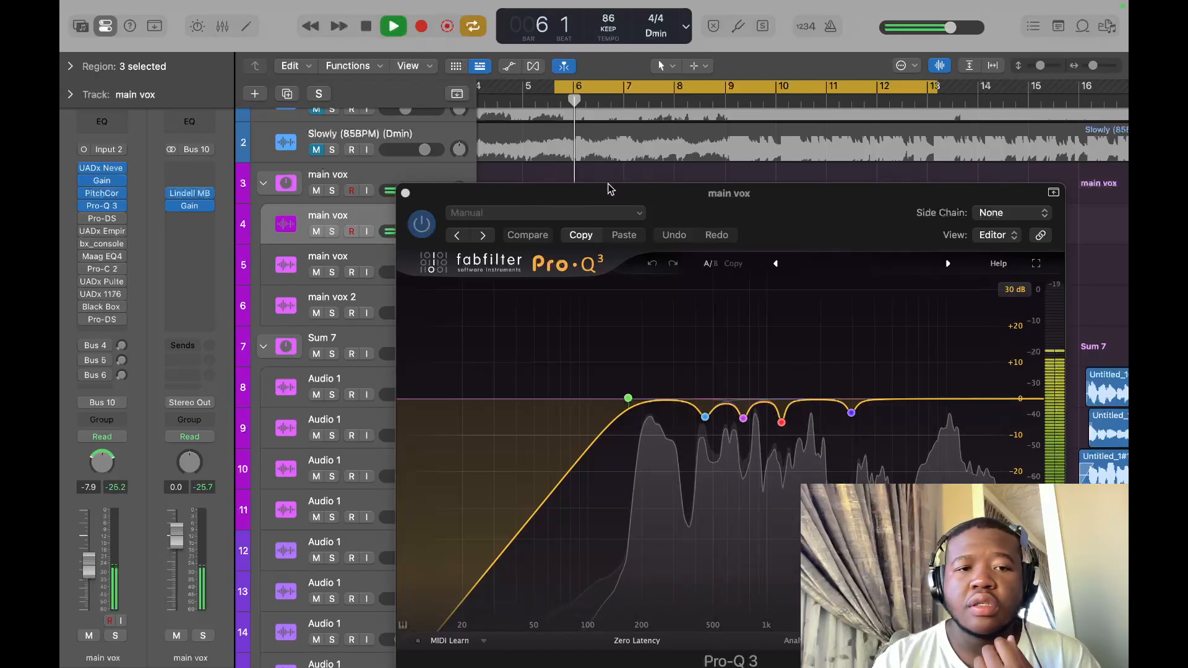
{"action": "left_click", "coordinate": [422, 227]}
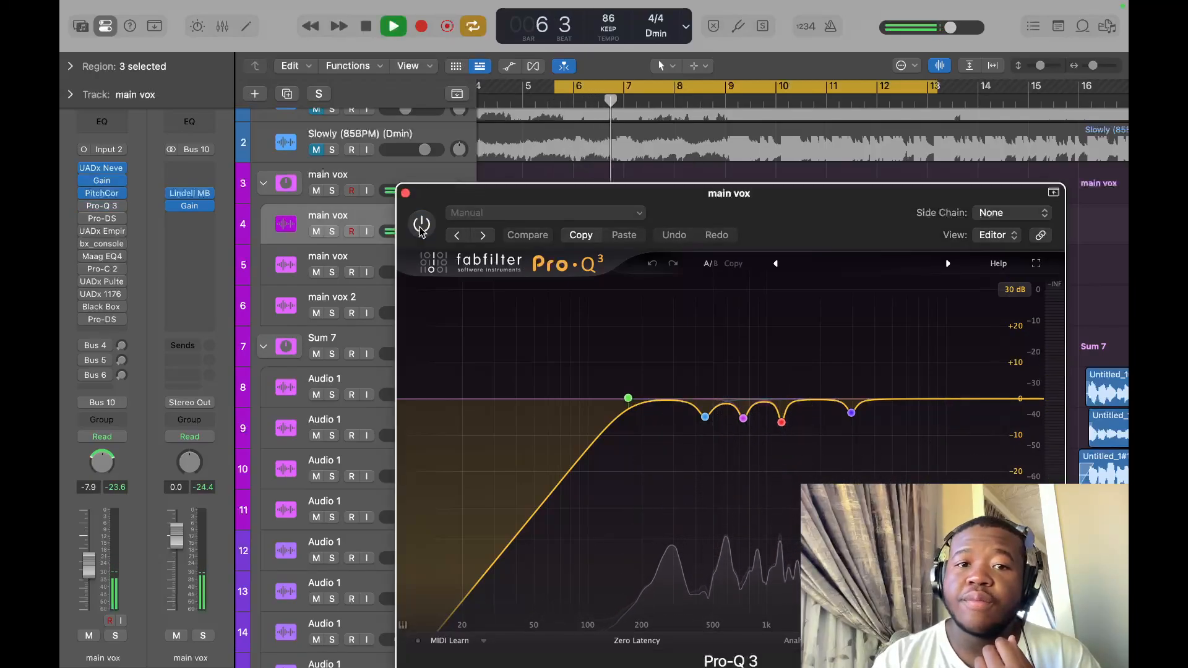
{"action": "left_click", "coordinate": [421, 228]}
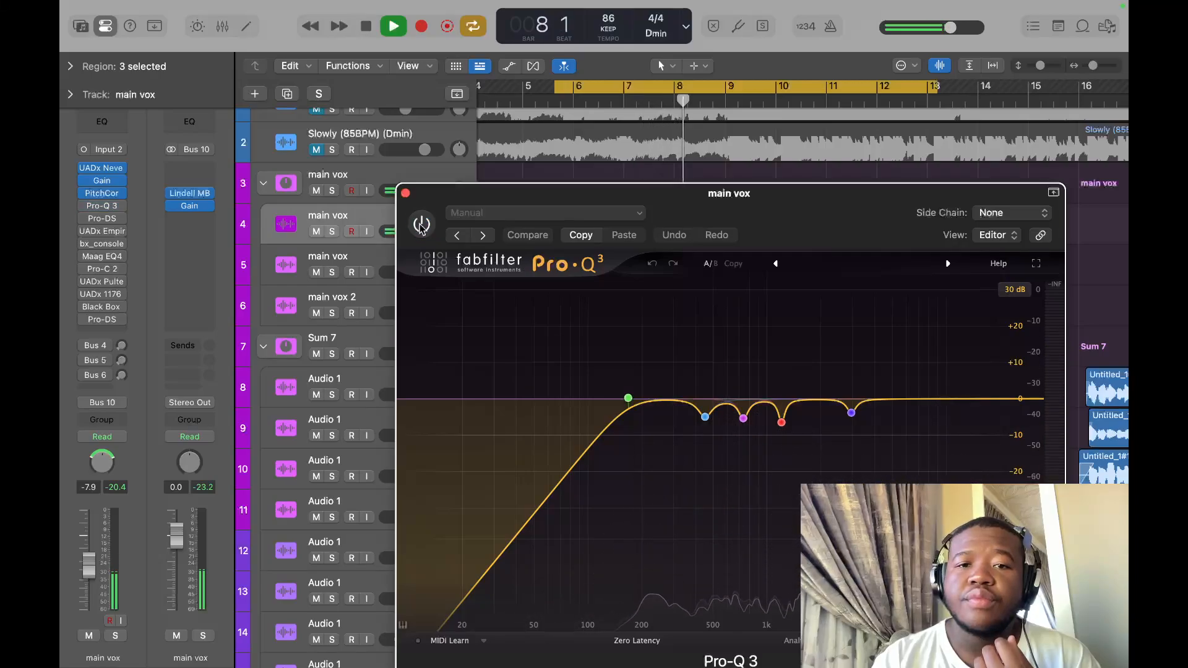
{"action": "key", "text": "space"}
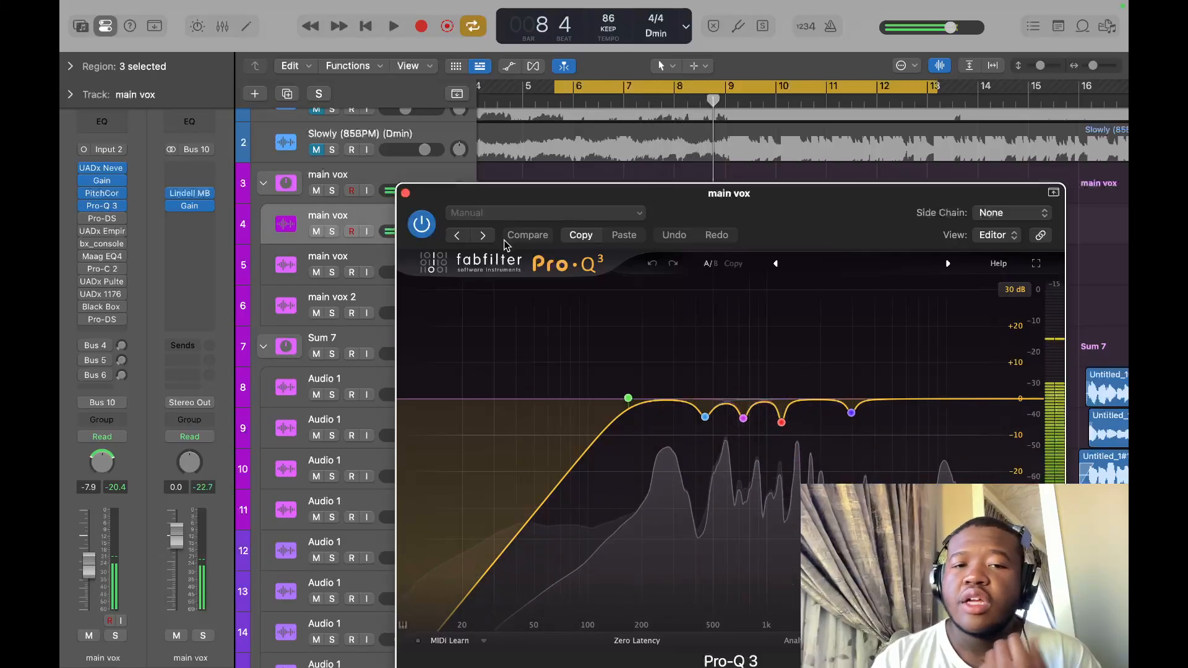
Move the Pro-Q 3 window clear and, during loop playback, solo the 452 Hz and 739 Hz cut bands one after the other.
{"action": "left_click_drag", "start_coordinate": [585, 205], "coordinate": [535, 135]}
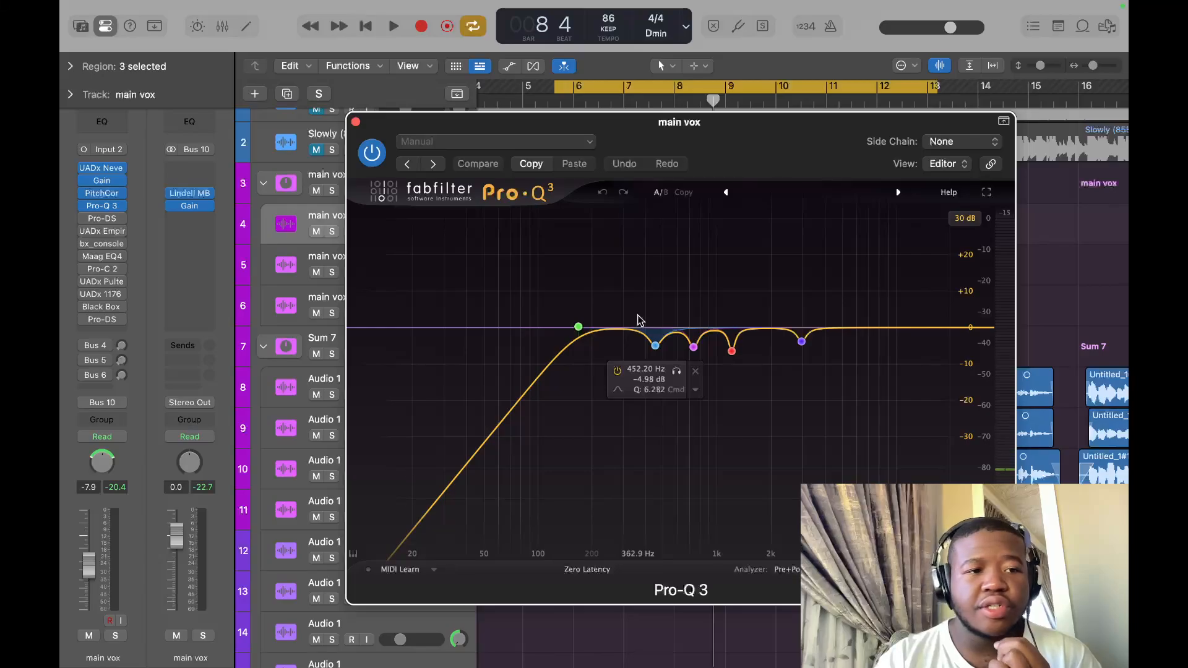
{"action": "key", "text": "space"}
{"action": "left_click", "coordinate": [655, 345]}
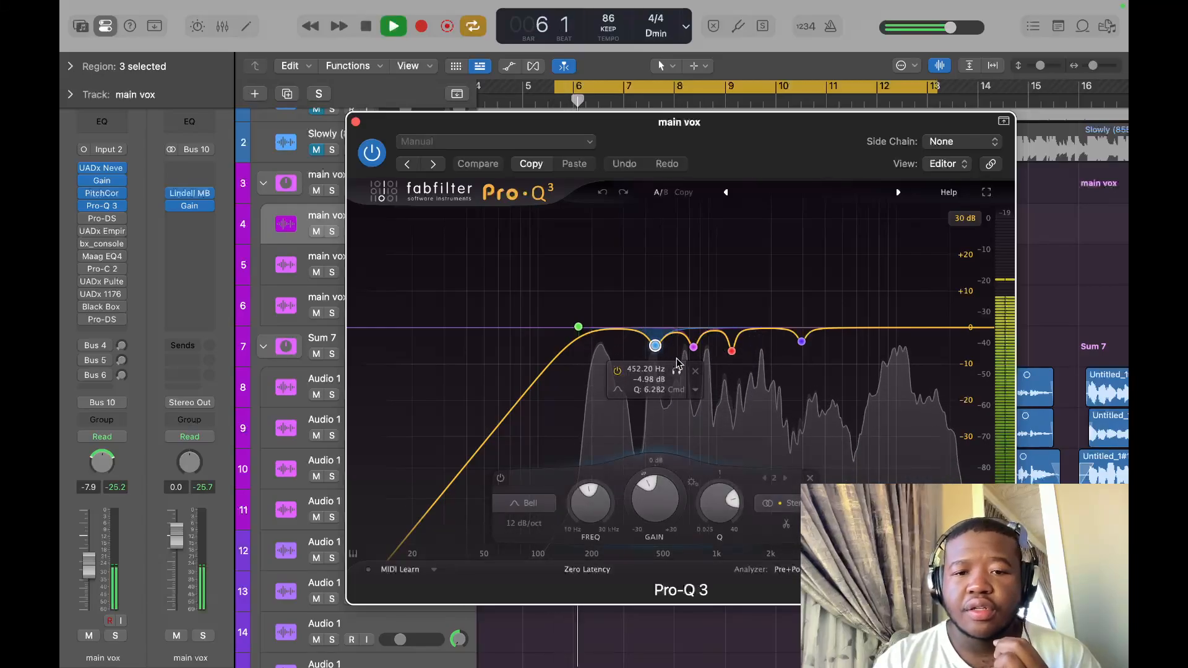
{"action": "left_click", "coordinate": [675, 371]}
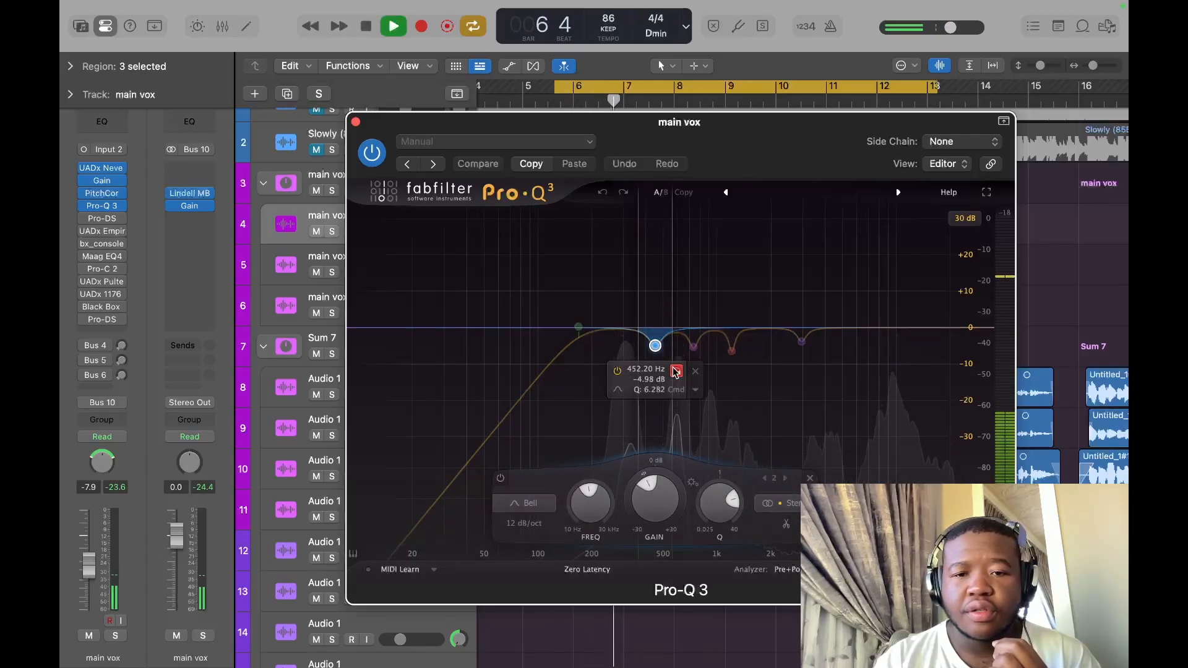
{"action": "left_click", "coordinate": [677, 370]}
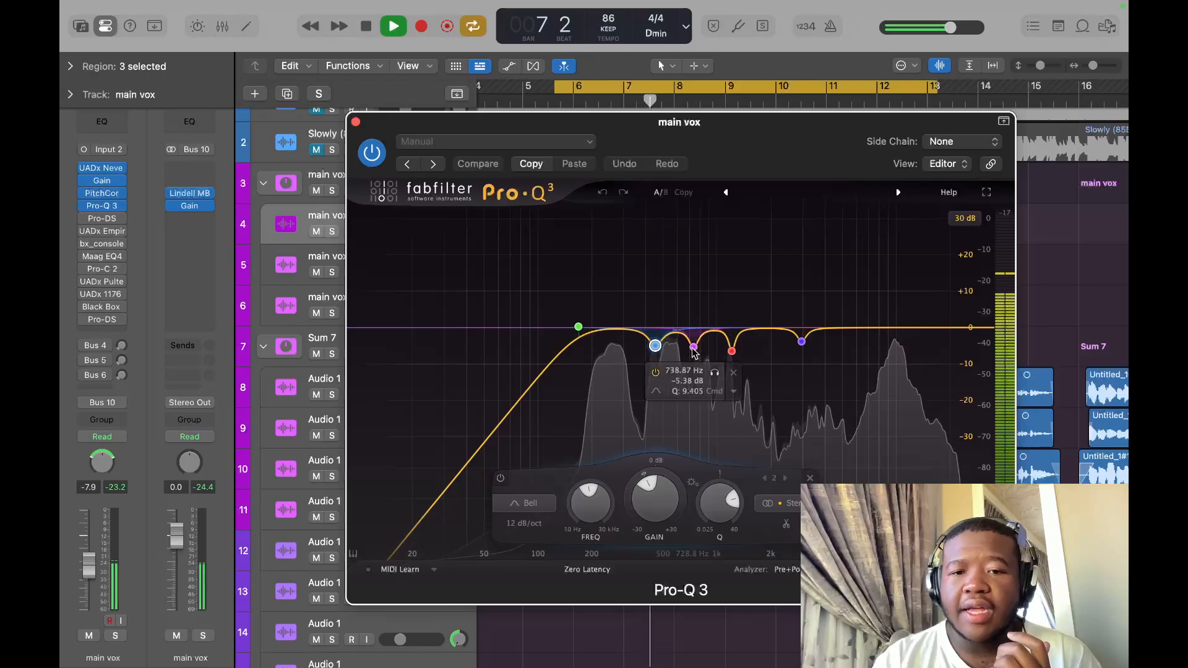
{"action": "left_click", "coordinate": [693, 347]}
{"action": "left_click", "coordinate": [715, 372]}
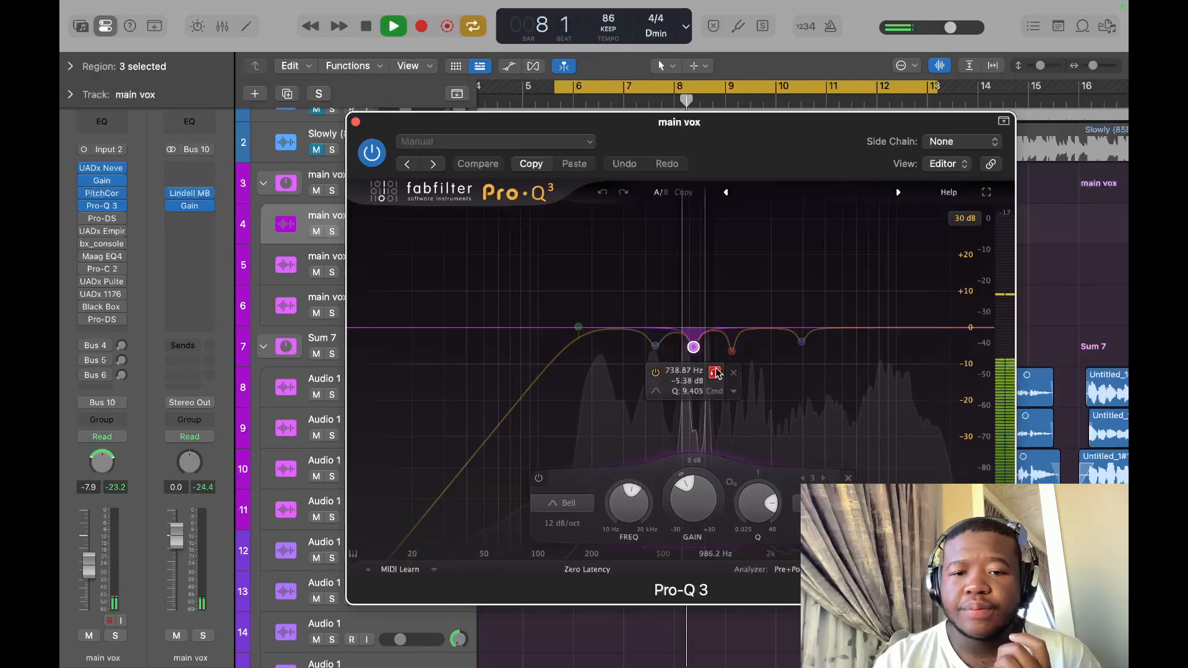
{"action": "left_click", "coordinate": [715, 372]}
Solo the 1208 Hz and 2956 Hz cut bands in turn, close Pro-Q 3, and stop playback.
{"action": "left_click", "coordinate": [732, 351]}
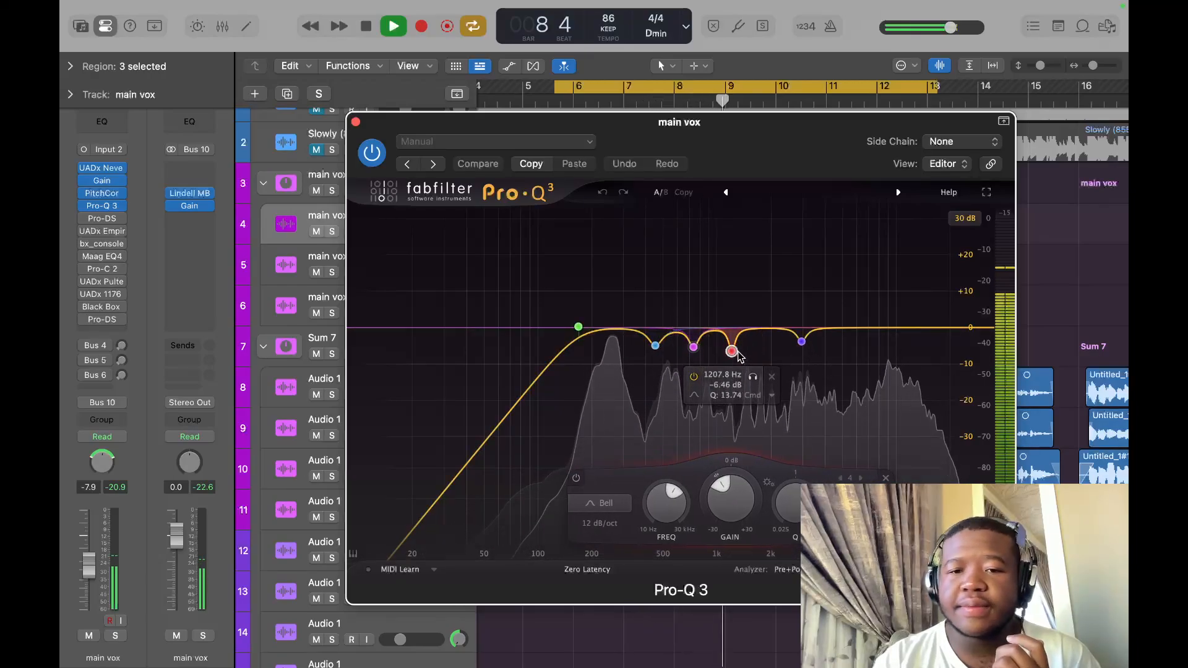
{"action": "left_click", "coordinate": [753, 376]}
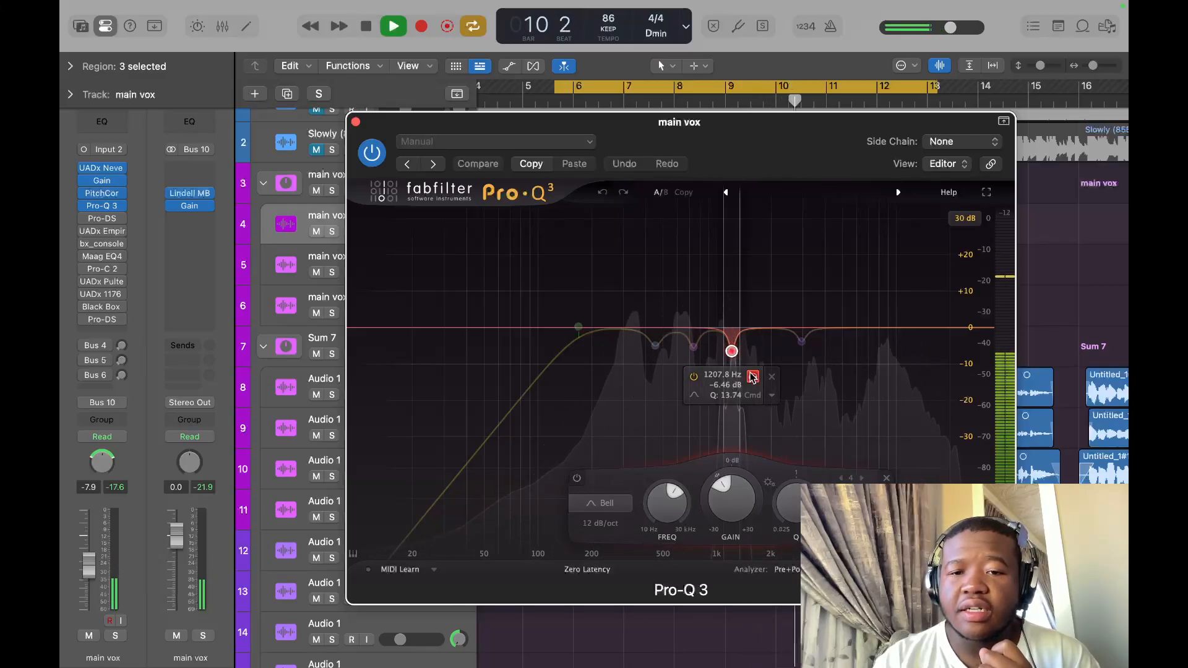
{"action": "left_click", "coordinate": [753, 377]}
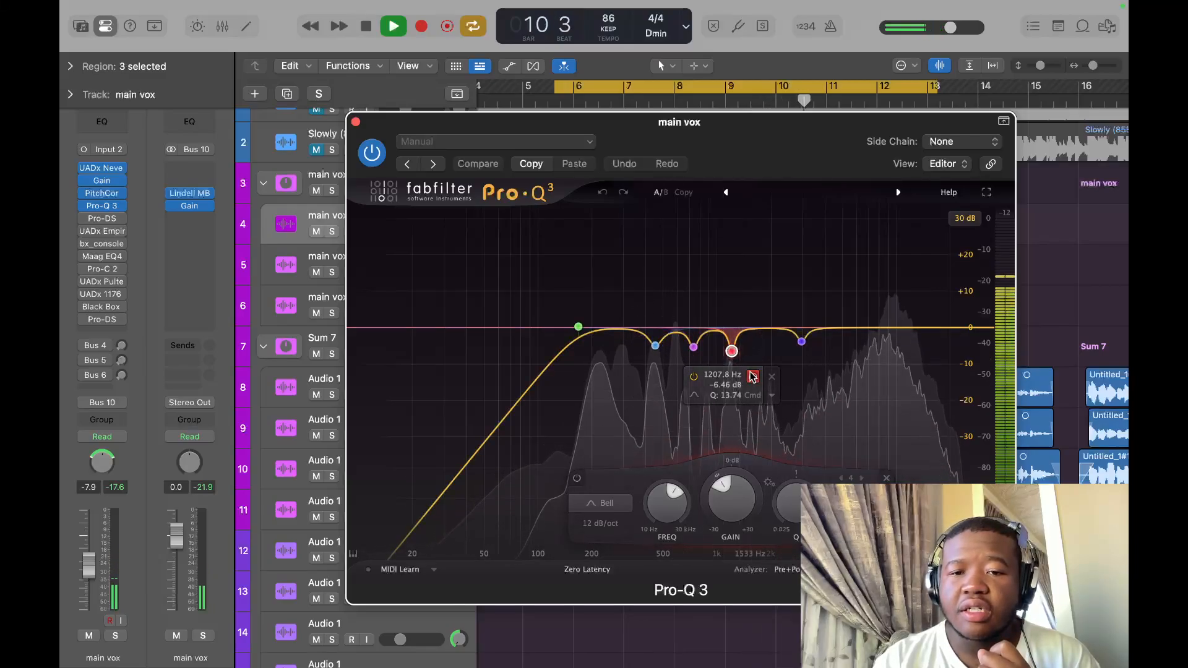
{"action": "left_click", "coordinate": [802, 342]}
{"action": "left_click", "coordinate": [822, 367]}
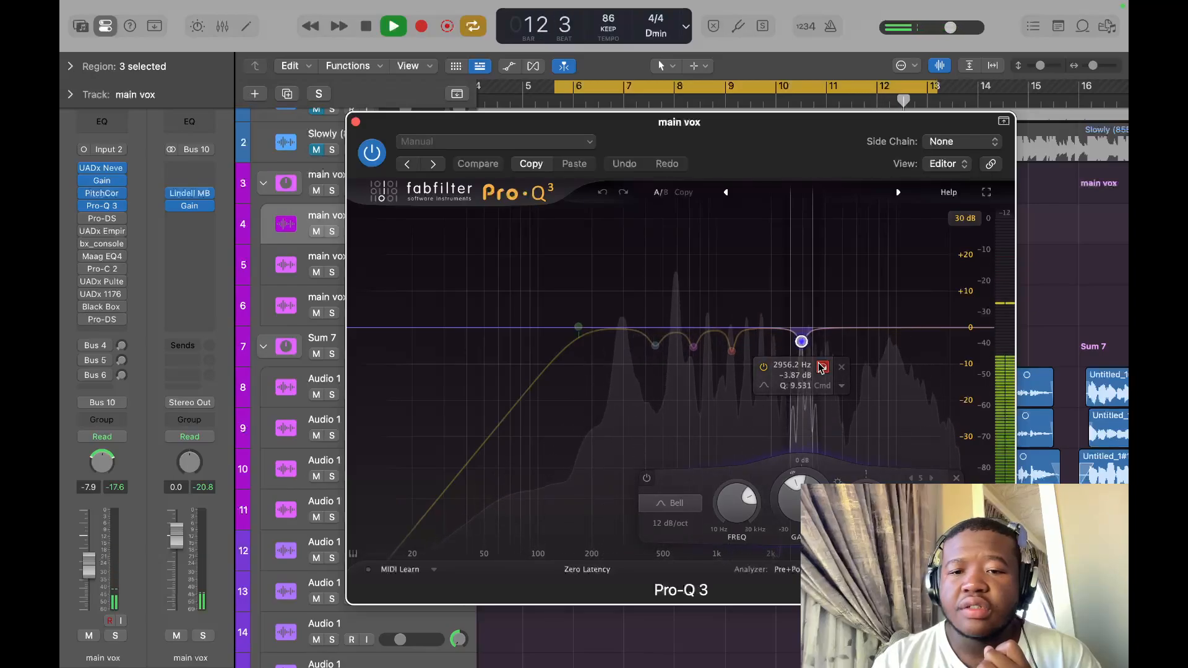
{"action": "left_click", "coordinate": [822, 367]}
{"action": "left_click", "coordinate": [356, 124]}
{"action": "key", "text": "space"}
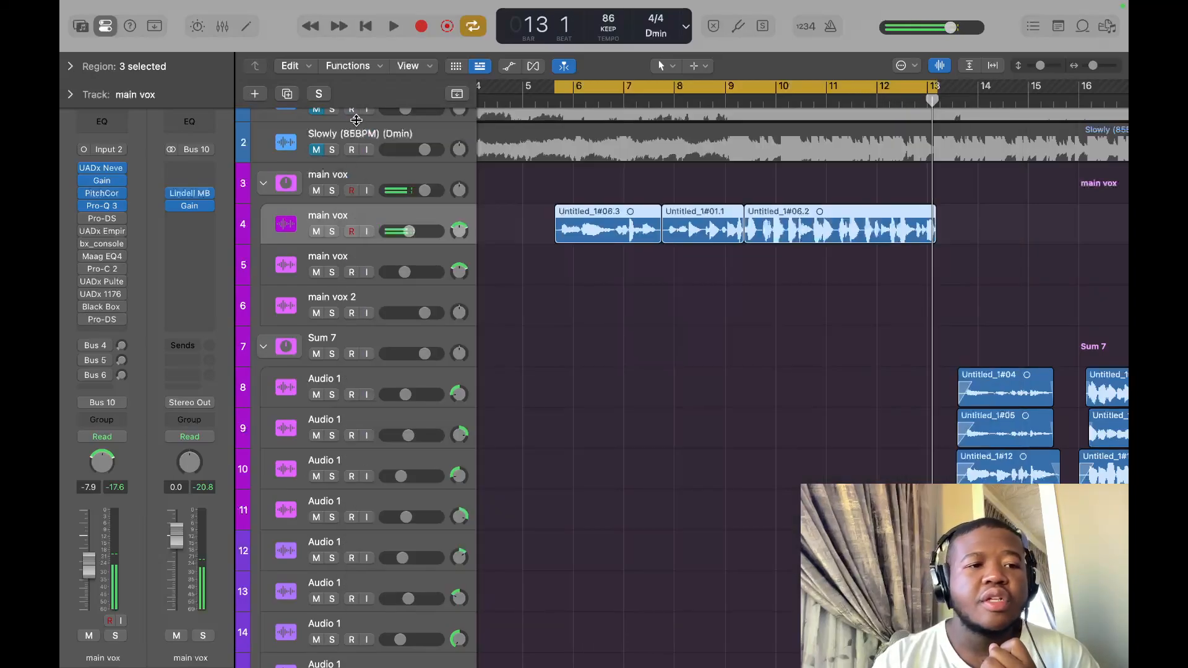
Enable the first Pro-DS de-esser on the lead main vox track, review its settings, close it, and play part of the vocal loop.
{"action": "left_click", "coordinate": [101, 219]}
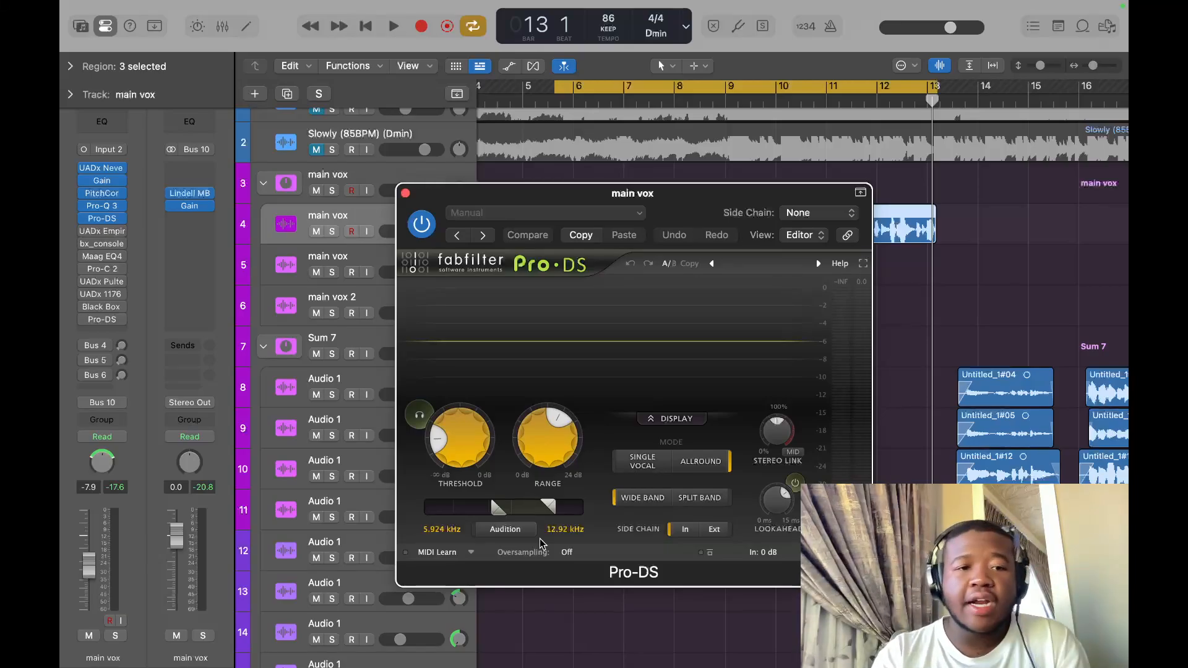
{"action": "left_click", "coordinate": [406, 194]}
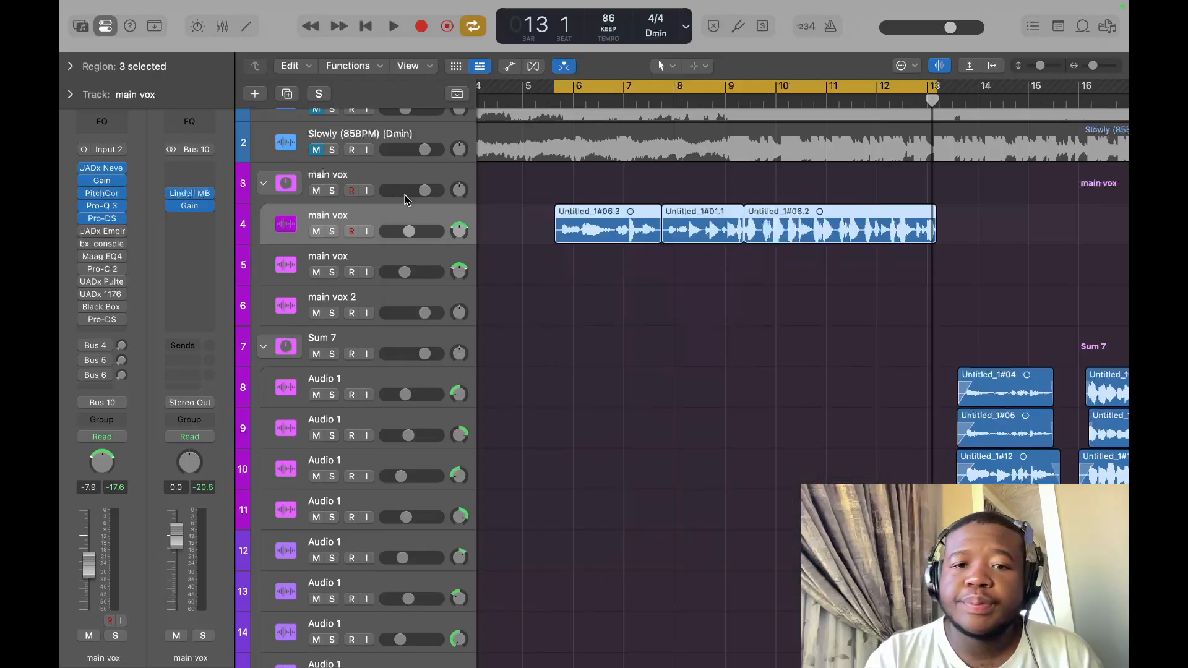
{"action": "key", "text": "space"}
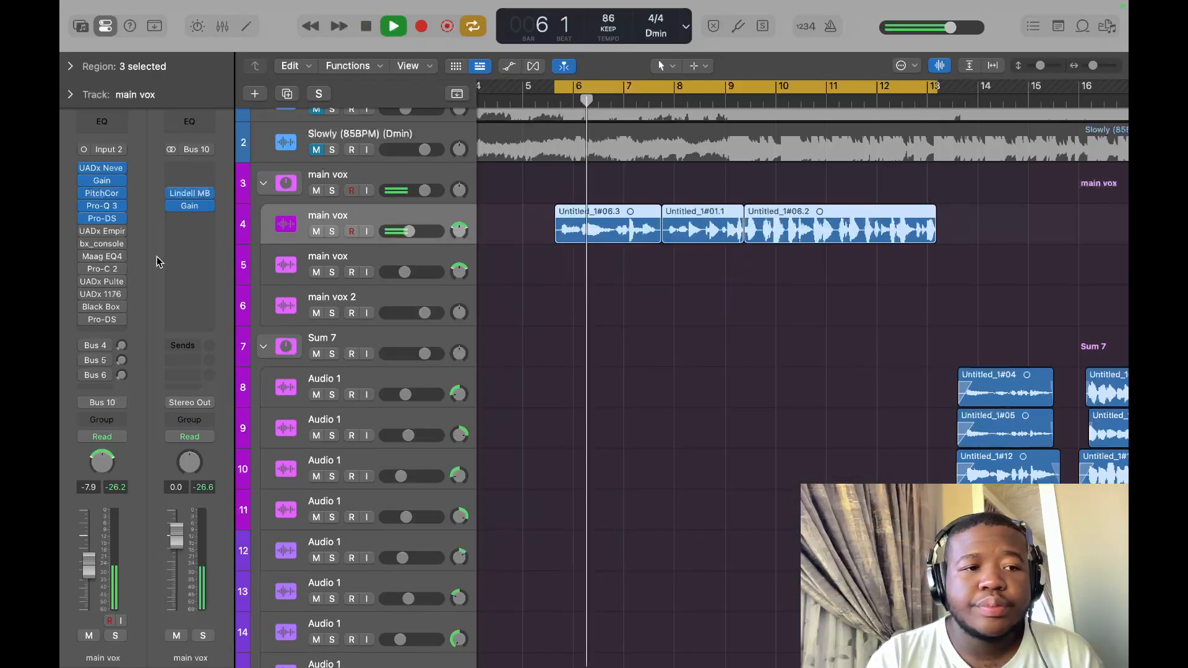
{"action": "mouse_move", "coordinate": [93, 223]}
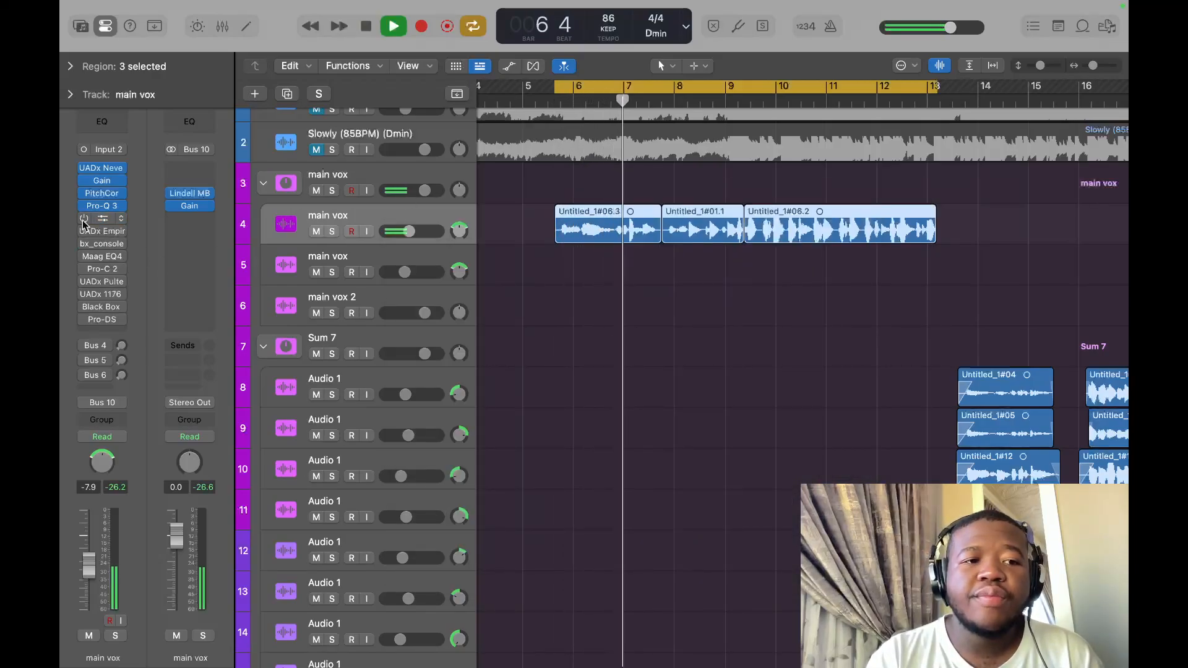
{"action": "key", "text": "space"}
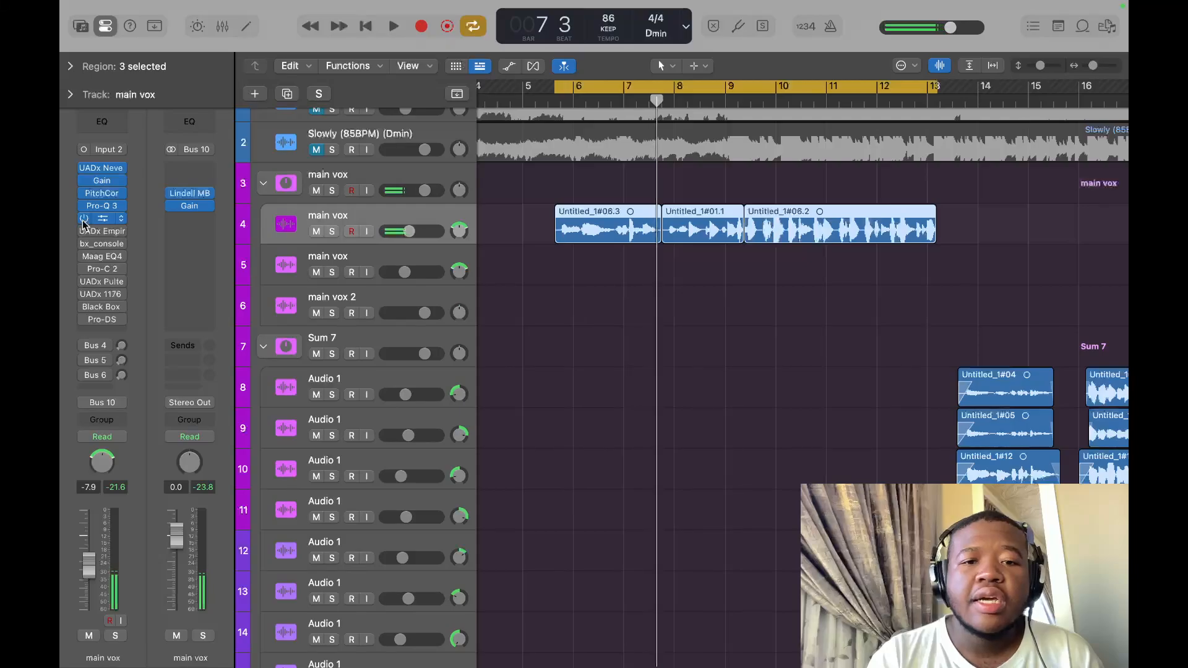
Open and enable the UADx Empirical Labs Distressor on the lead main vox track, moving its window clear of the vocal regions.
{"action": "left_click", "coordinate": [103, 232]}
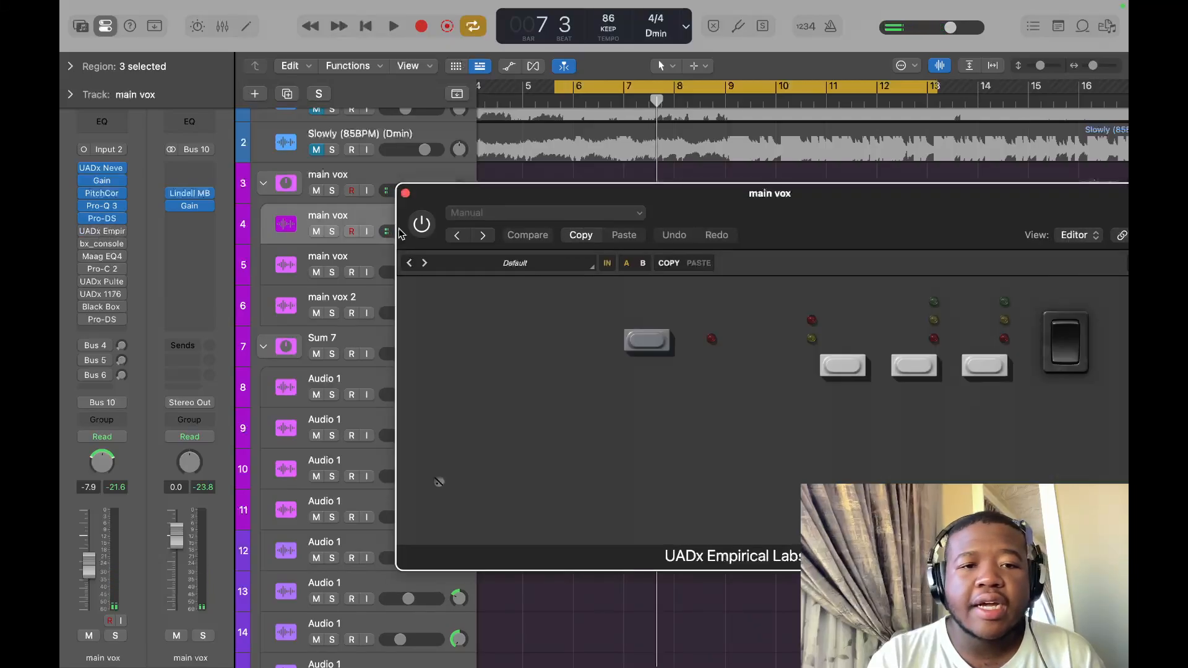
{"action": "left_click", "coordinate": [422, 226]}
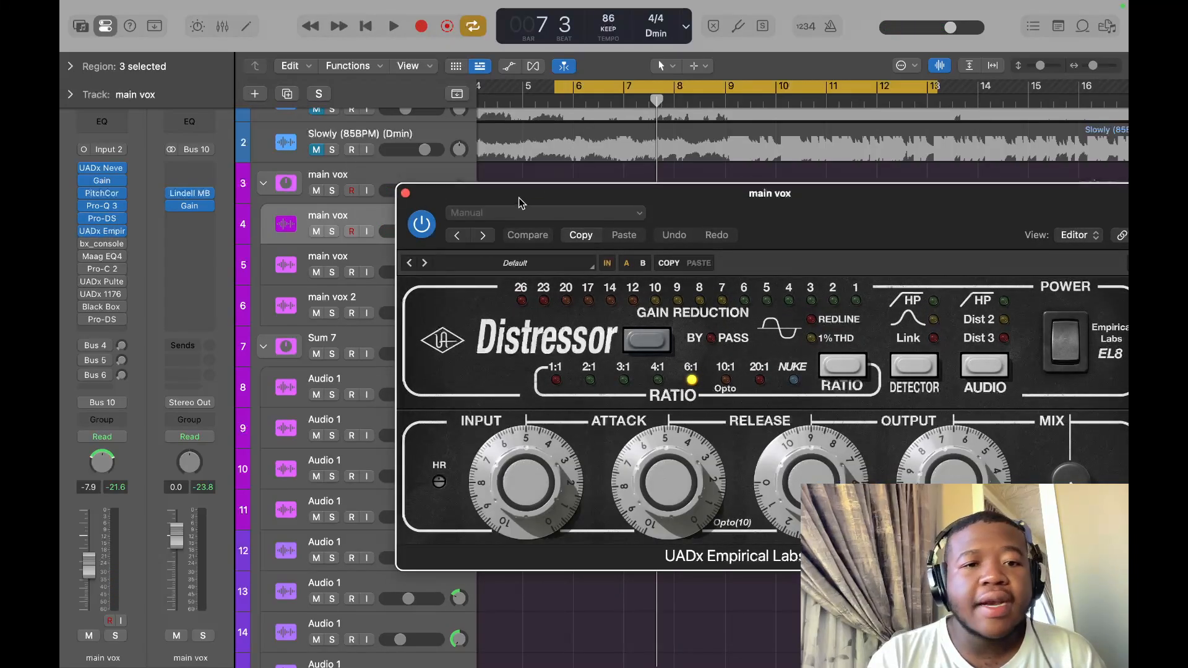
{"action": "left_click_drag", "start_coordinate": [519, 198], "coordinate": [372, 252]}
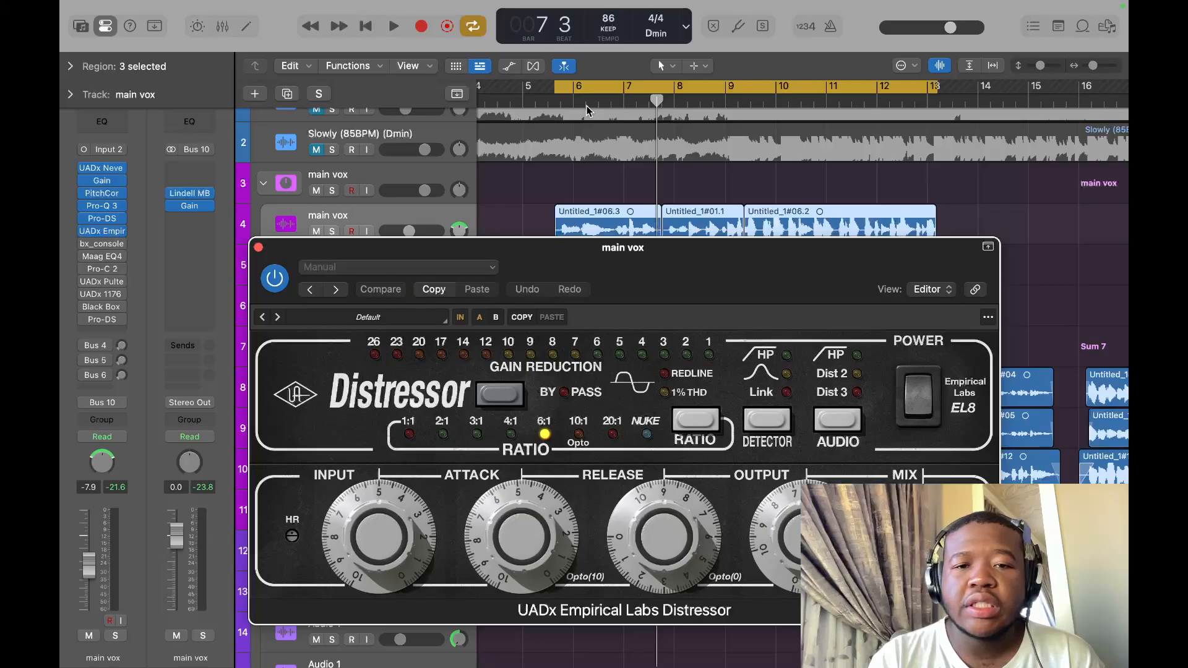
Play the vocal loop, unmute the Slowly (85BPM) beat track, close the Distressor window, and stop playback.
{"action": "key", "text": "space"}
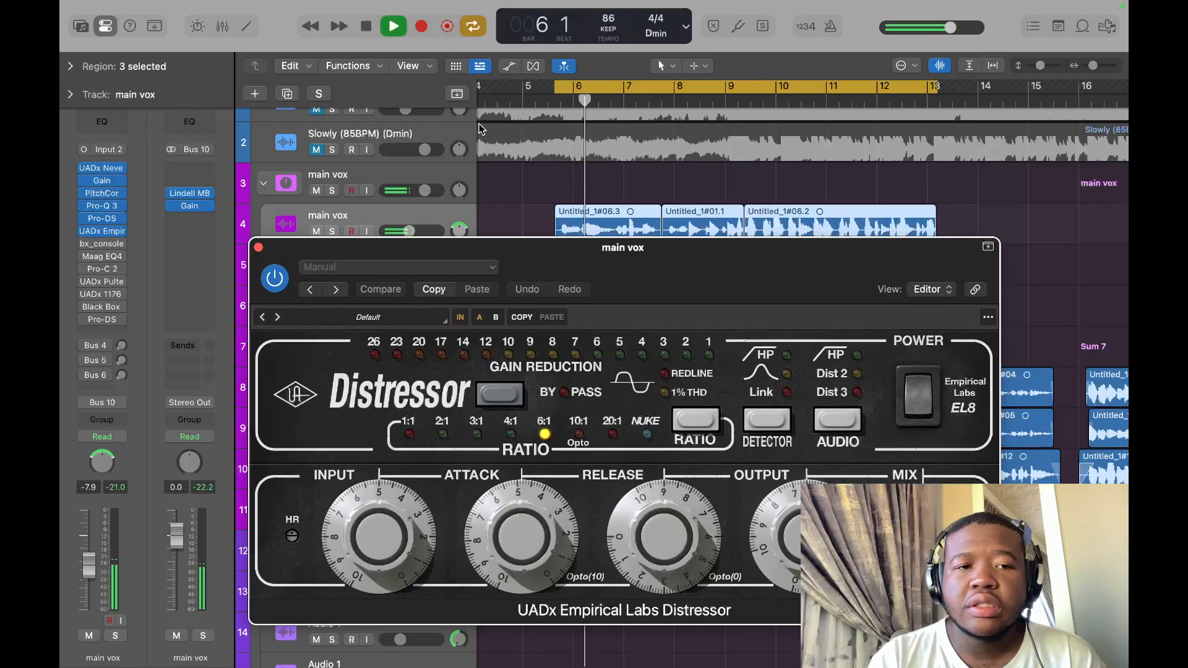
{"action": "left_click", "coordinate": [317, 151]}
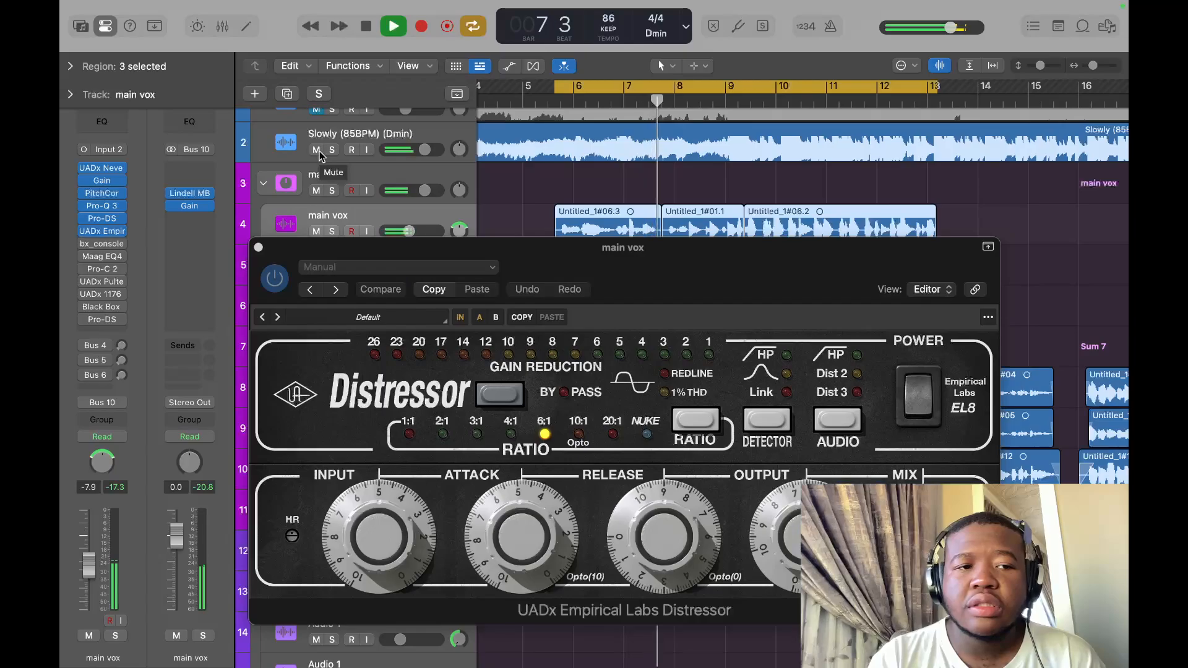
{"action": "left_click", "coordinate": [258, 247]}
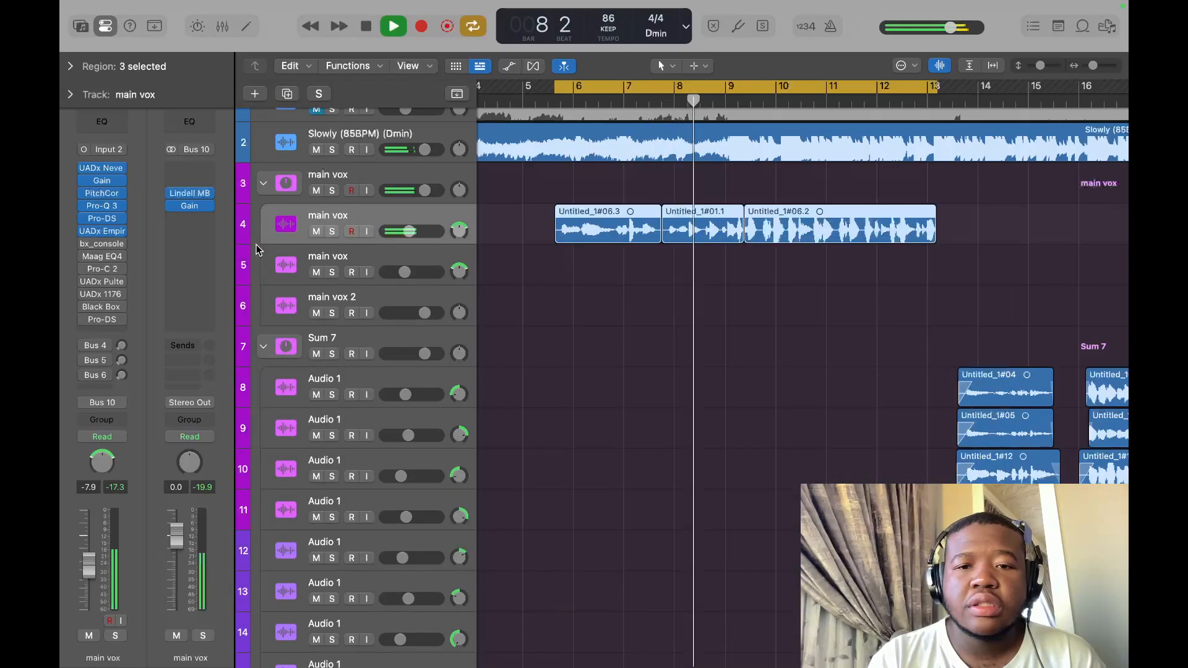
{"action": "key", "text": "space"}
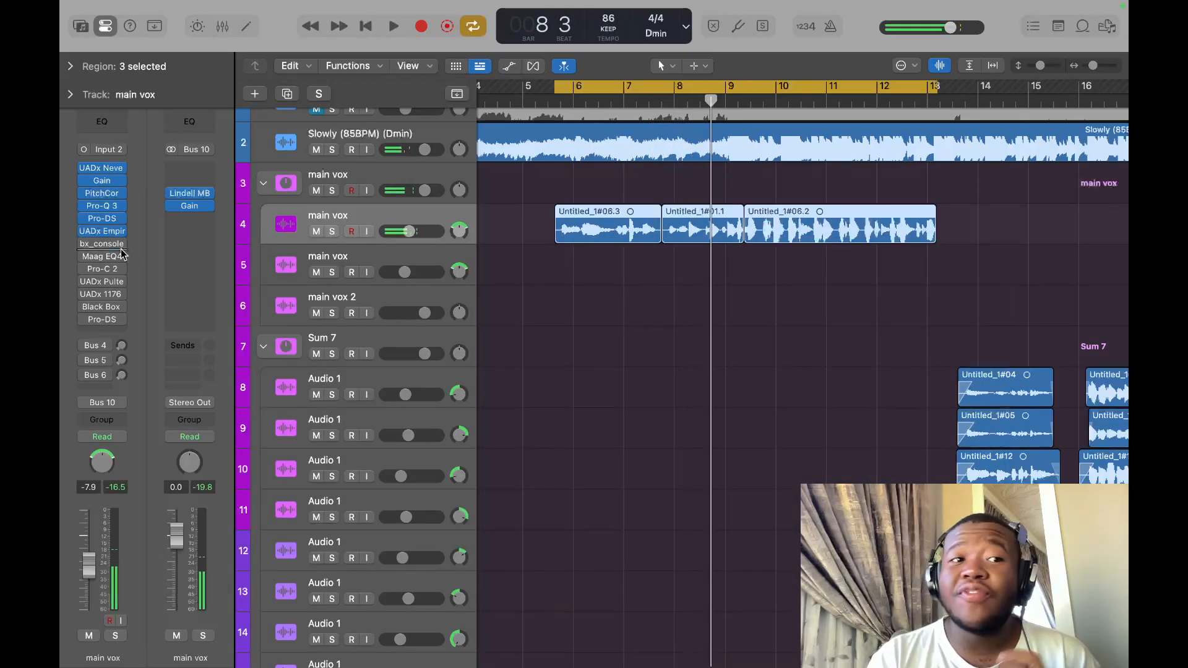
Enable the bx_console SSL 4000 E on the lead main vox track and open its window.
{"action": "mouse_move", "coordinate": [86, 246]}
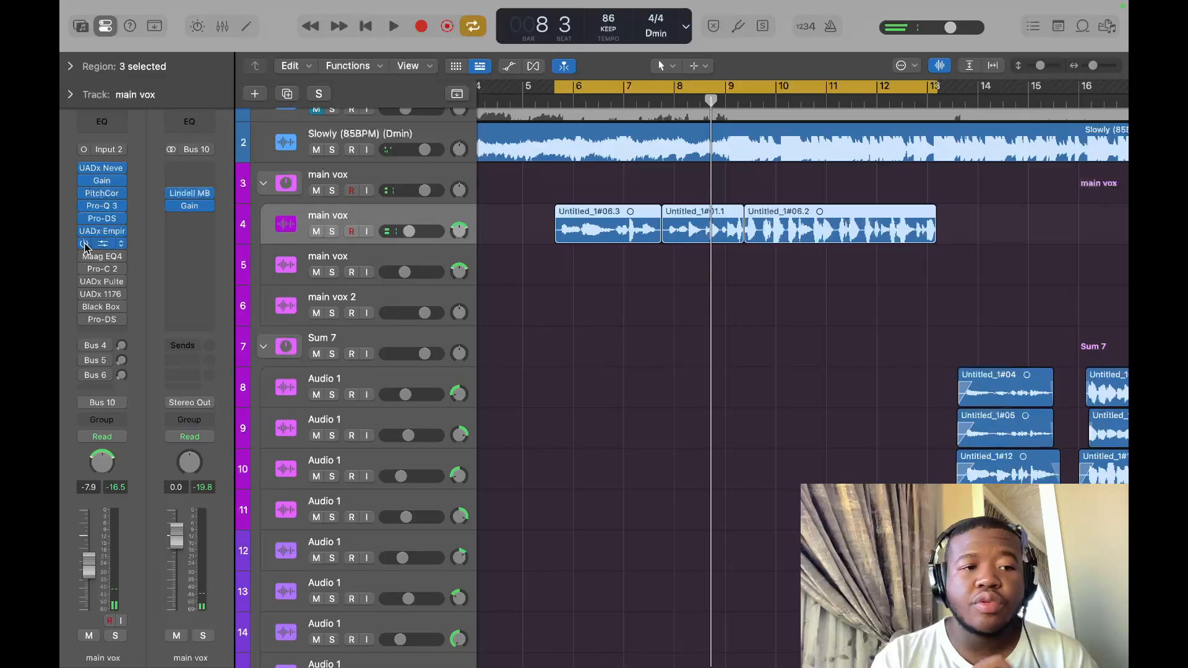
{"action": "left_click", "coordinate": [103, 246]}
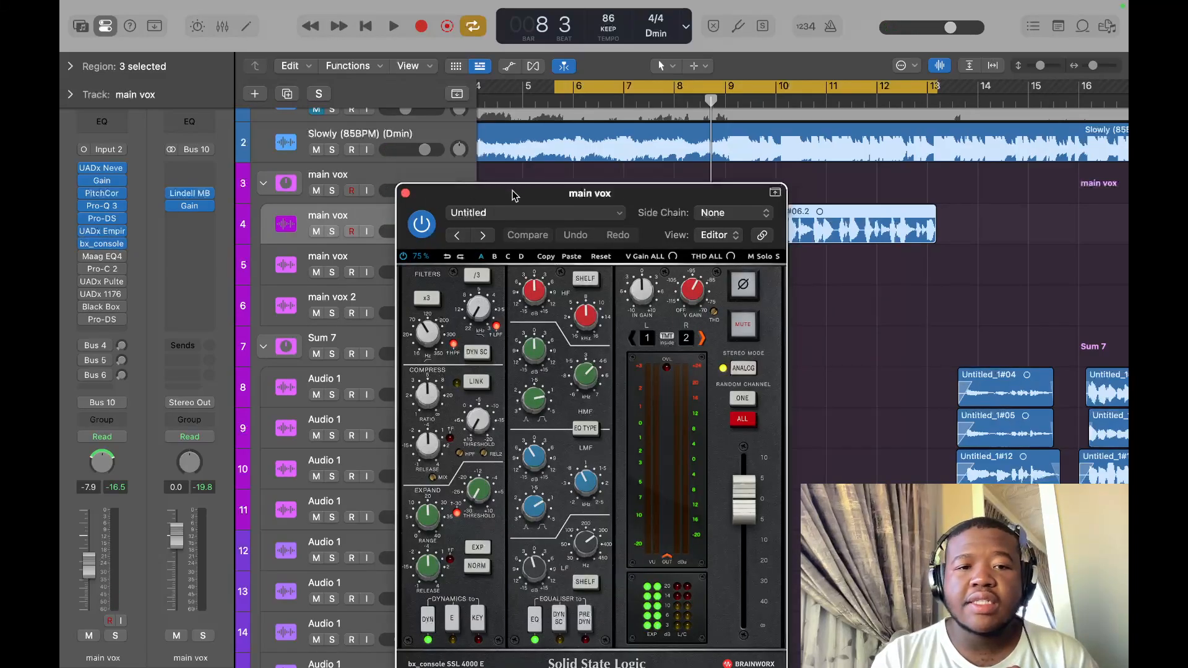
{"action": "left_click", "coordinate": [553, 211]}
{"action": "left_click", "coordinate": [548, 203]}
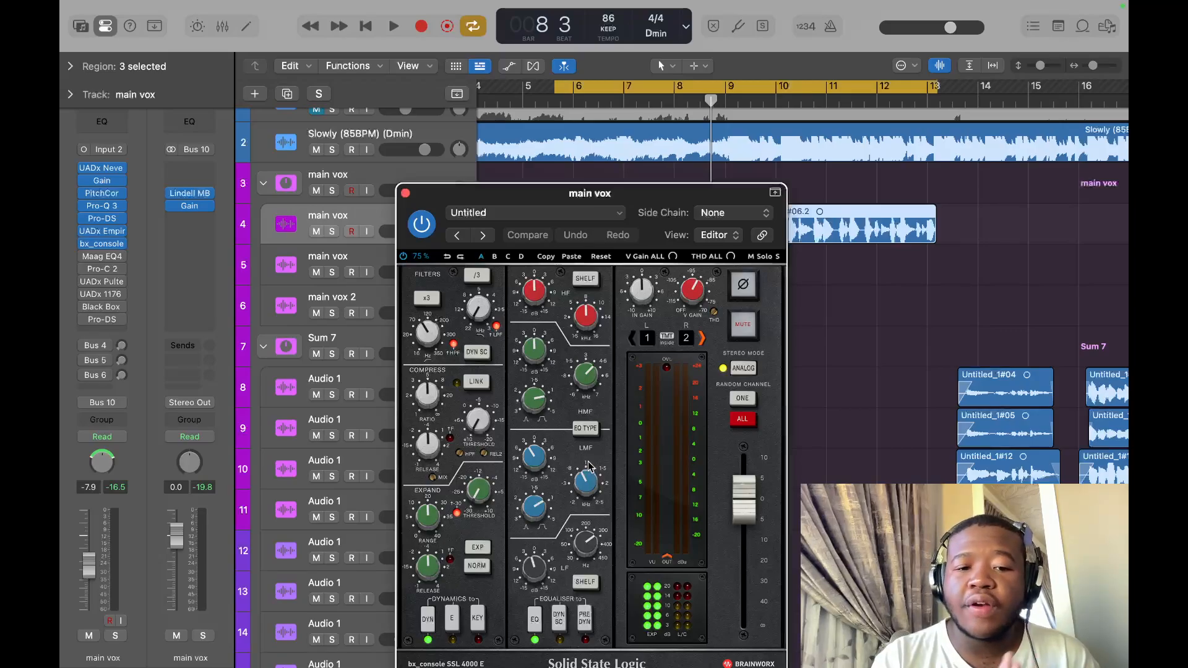
Review the low-mid and low-frequency equaliser controls of the SSL 4000 E and close the plug-in.
{"action": "left_click_drag", "start_coordinate": [584, 489], "coordinate": [583, 488]}
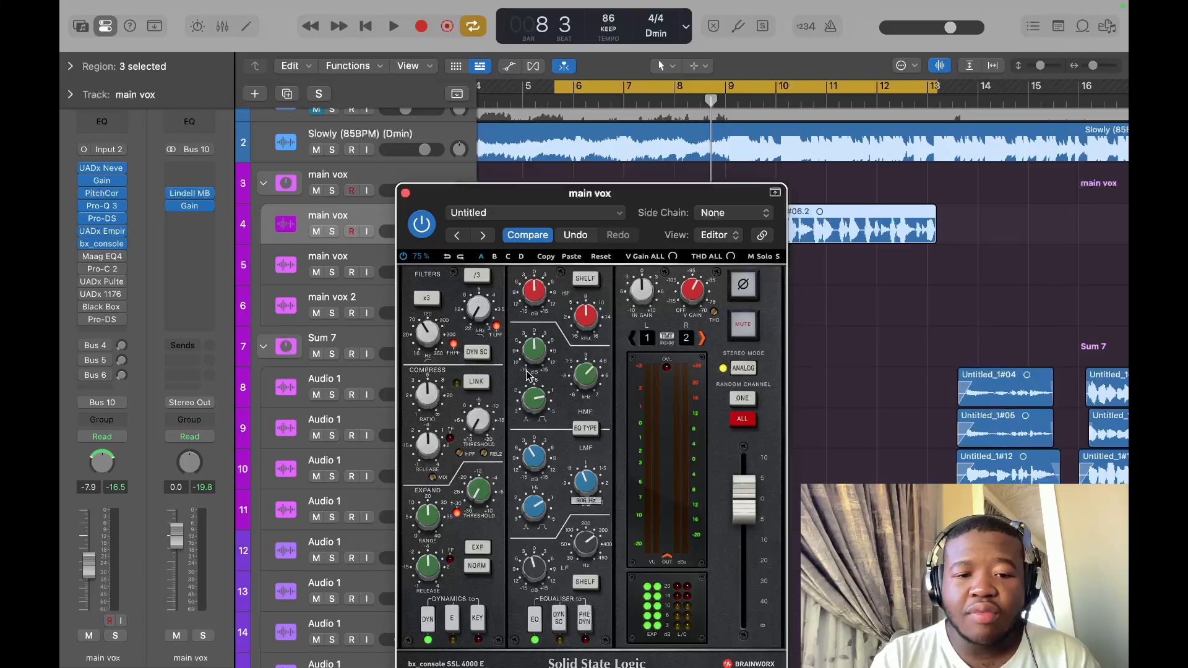
{"action": "mouse_move", "coordinate": [590, 539]}
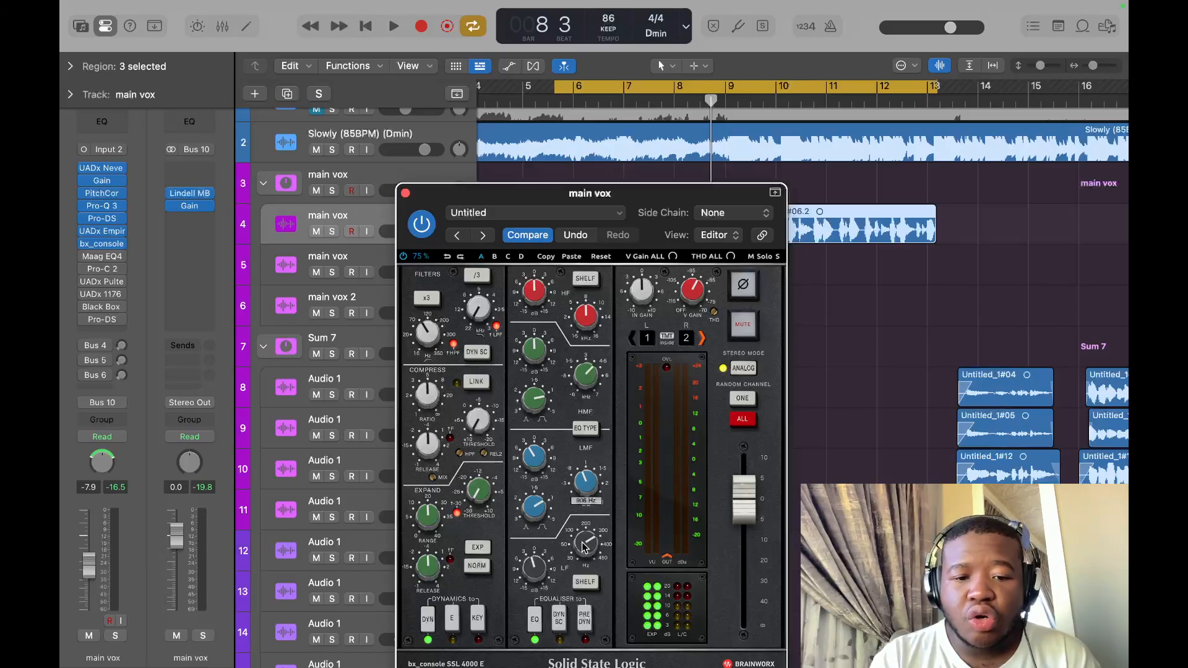
{"action": "left_click_drag", "start_coordinate": [585, 547], "coordinate": [585, 546]}
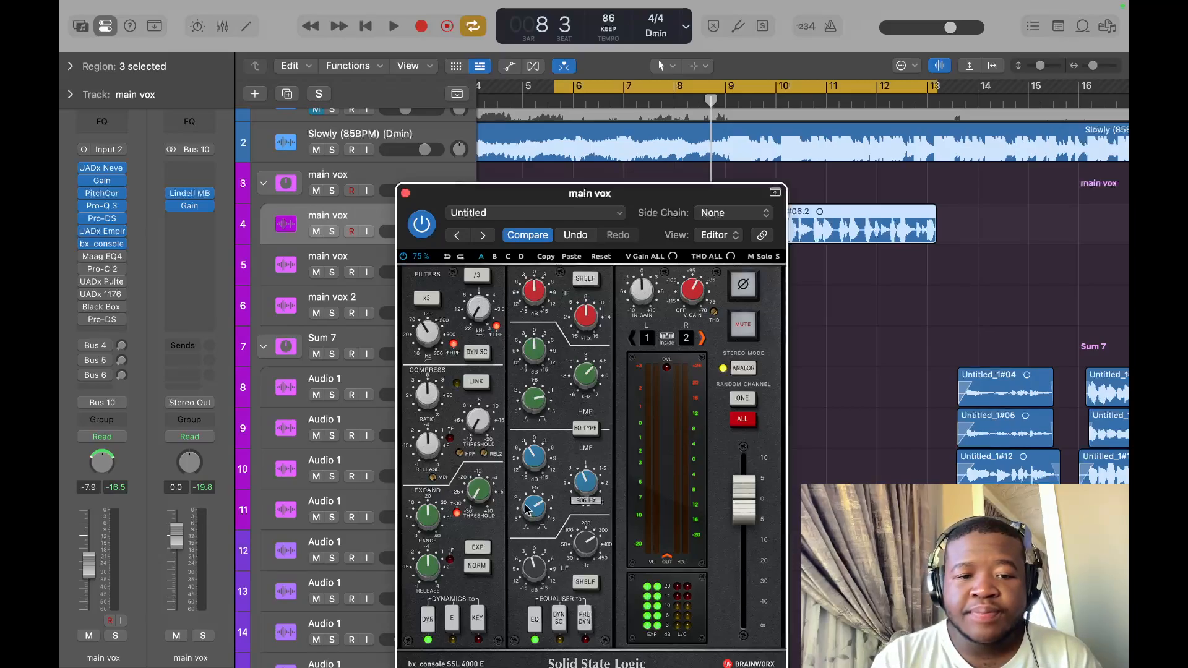
{"action": "mouse_move", "coordinate": [536, 467]}
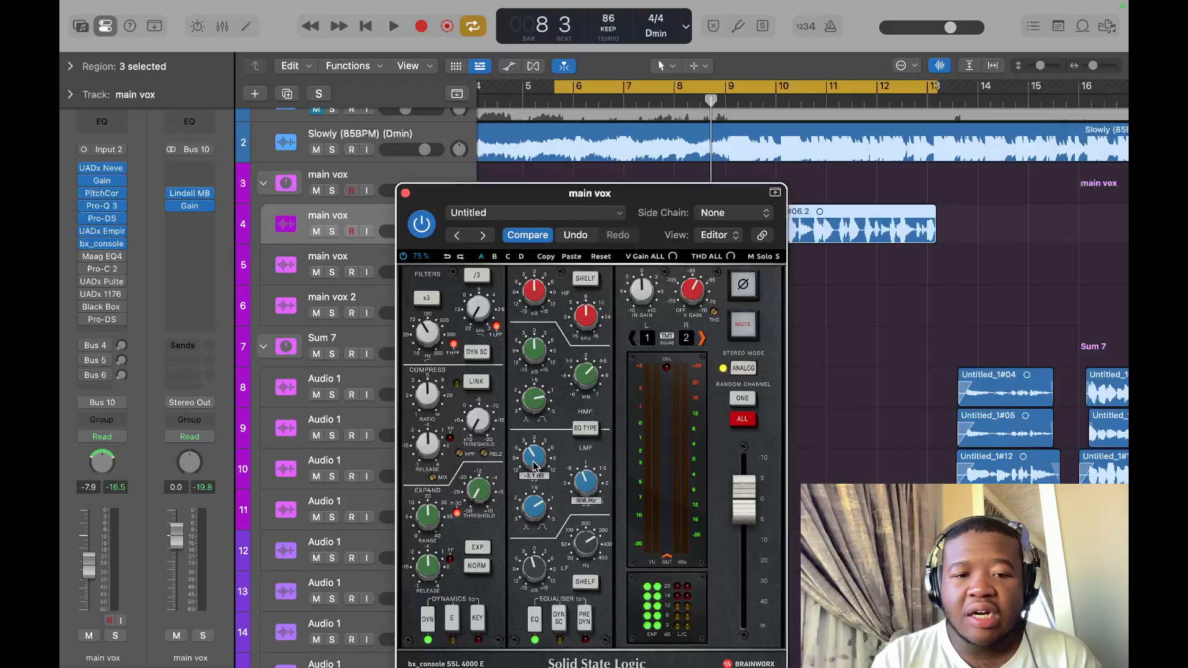
{"action": "mouse_move", "coordinate": [536, 562]}
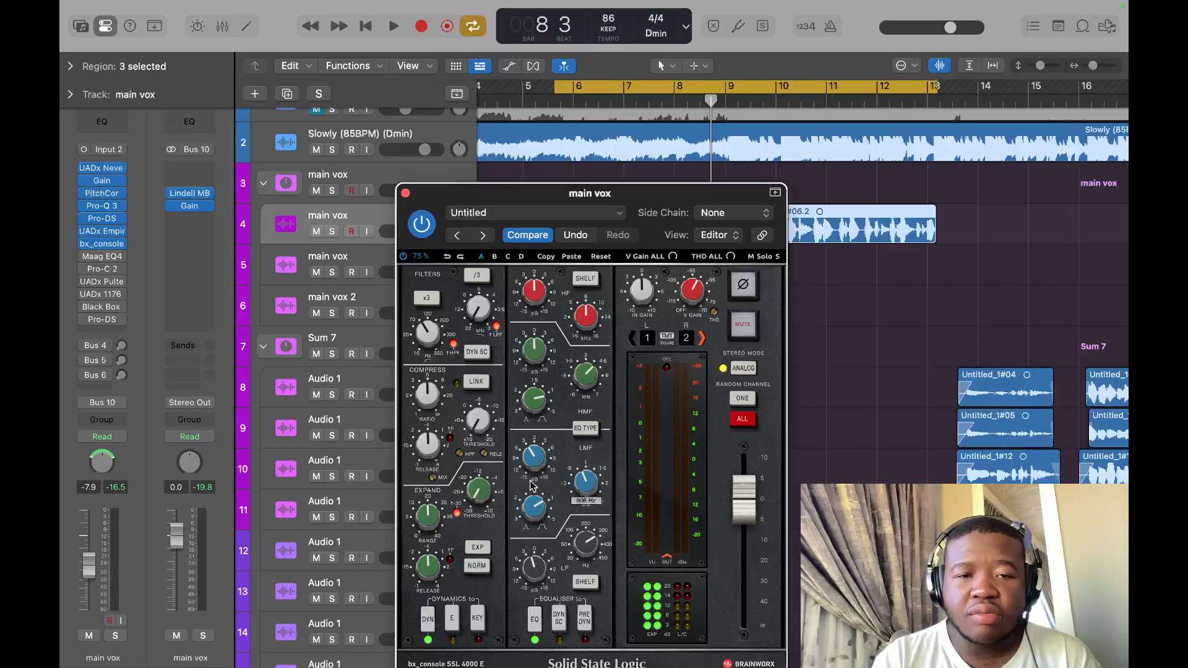
{"action": "left_click", "coordinate": [405, 193]}
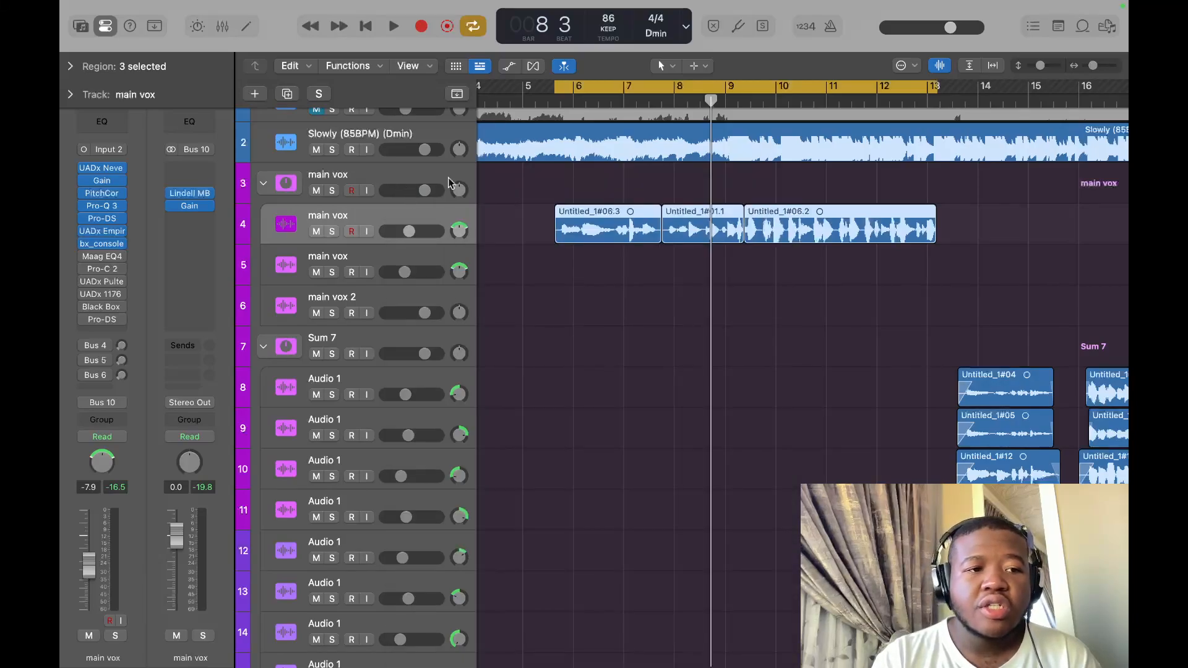
Play parts of the loop with the beat to judge the bx_console SSL 4000 E's effect on the lead vocal.
{"action": "key", "text": "space"}
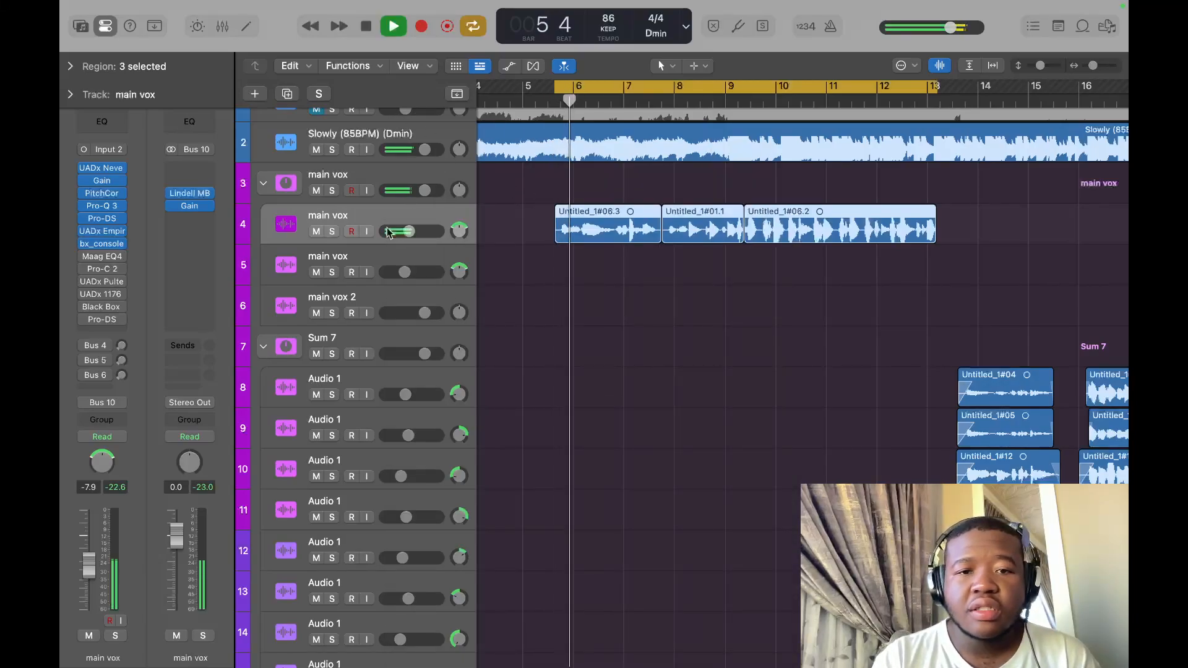
{"action": "key", "text": "space"}
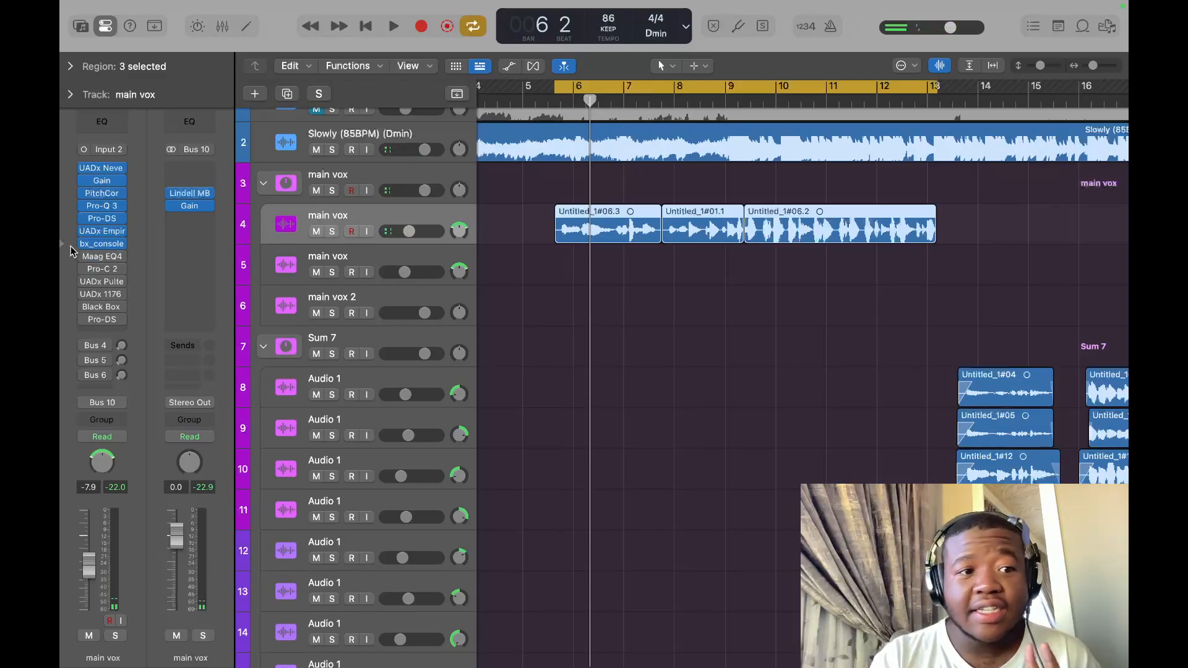
{"action": "mouse_move", "coordinate": [83, 246]}
{"action": "key", "text": "space"}
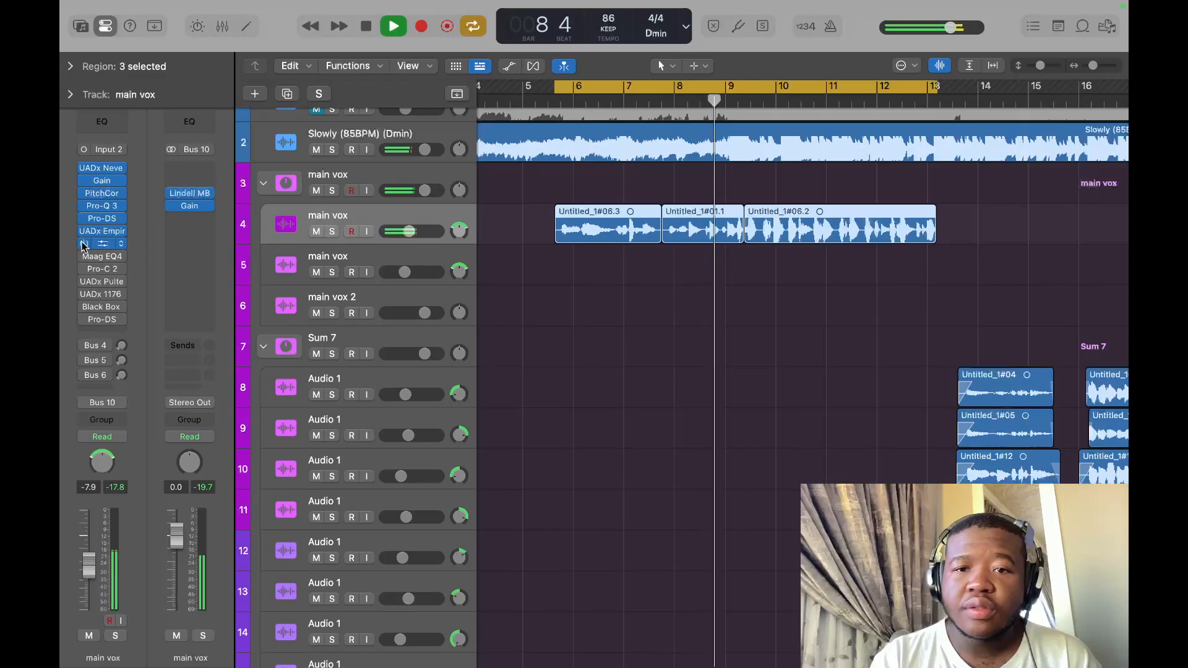
{"action": "key", "text": "space"}
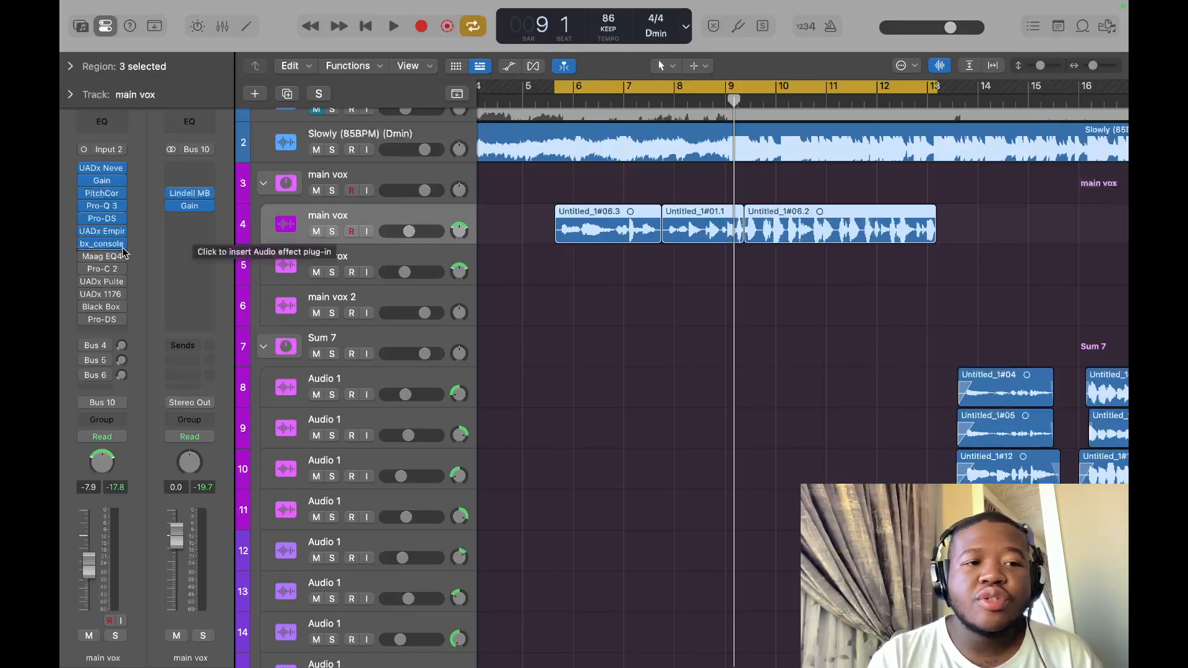
Open the Maag EQ4 on the lead main vox track, enable it during loop playback, and stop playback.
{"action": "left_click", "coordinate": [105, 259]}
{"action": "key", "text": "space"}
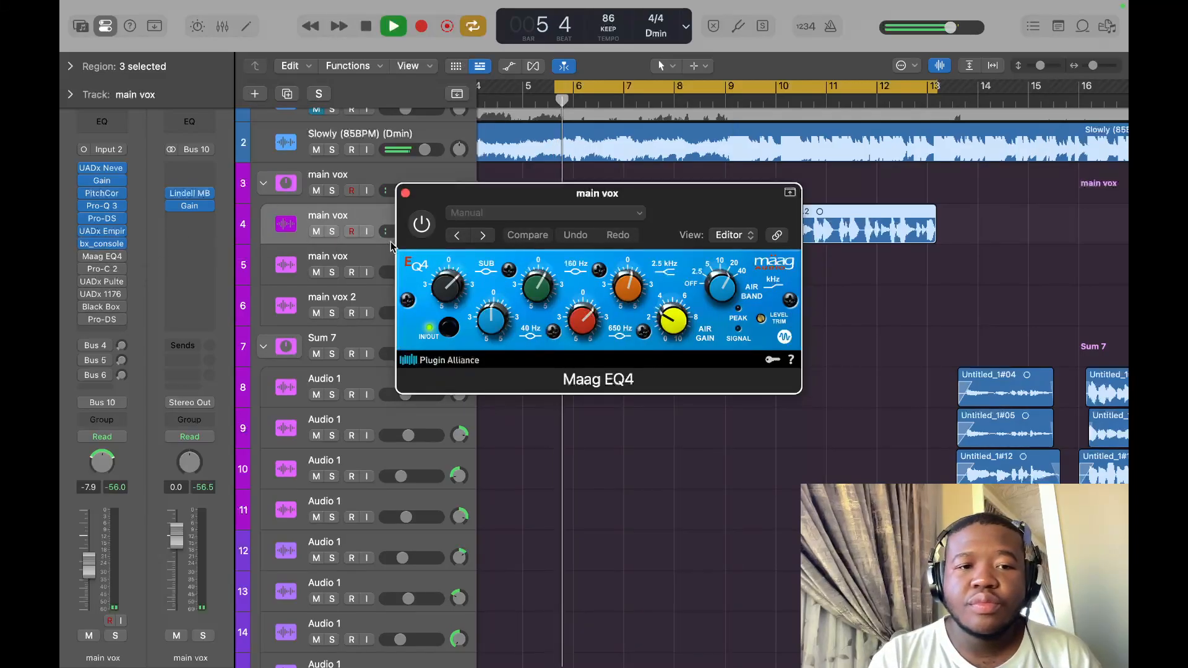
{"action": "left_click", "coordinate": [425, 224]}
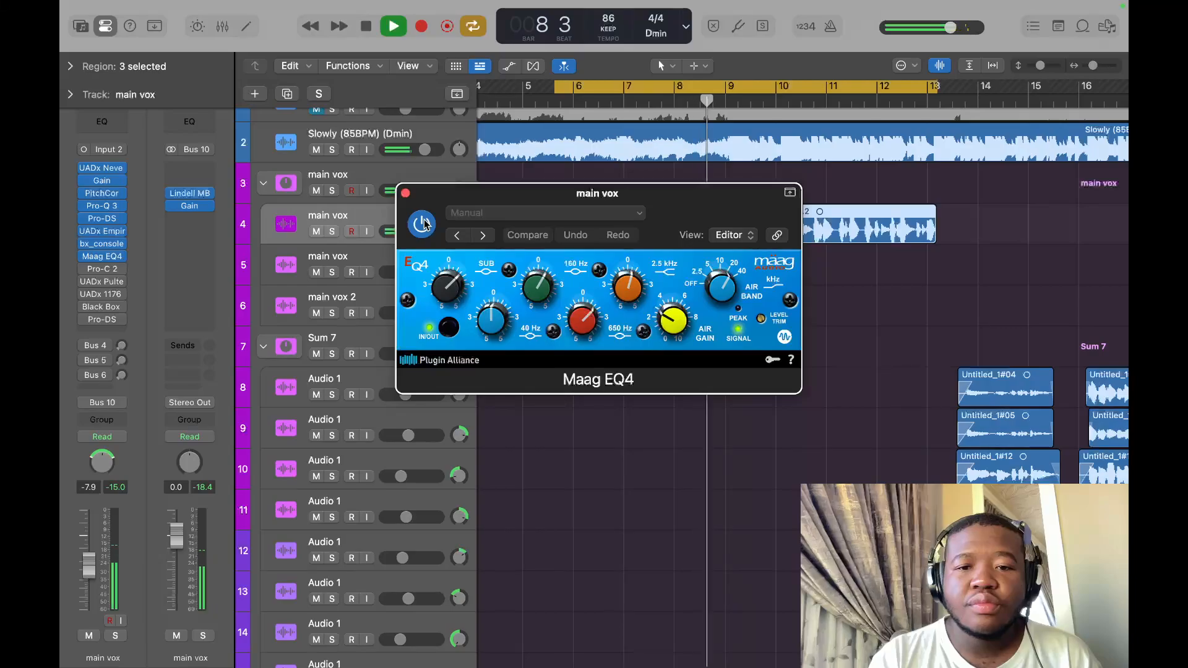
{"action": "key", "text": "space"}
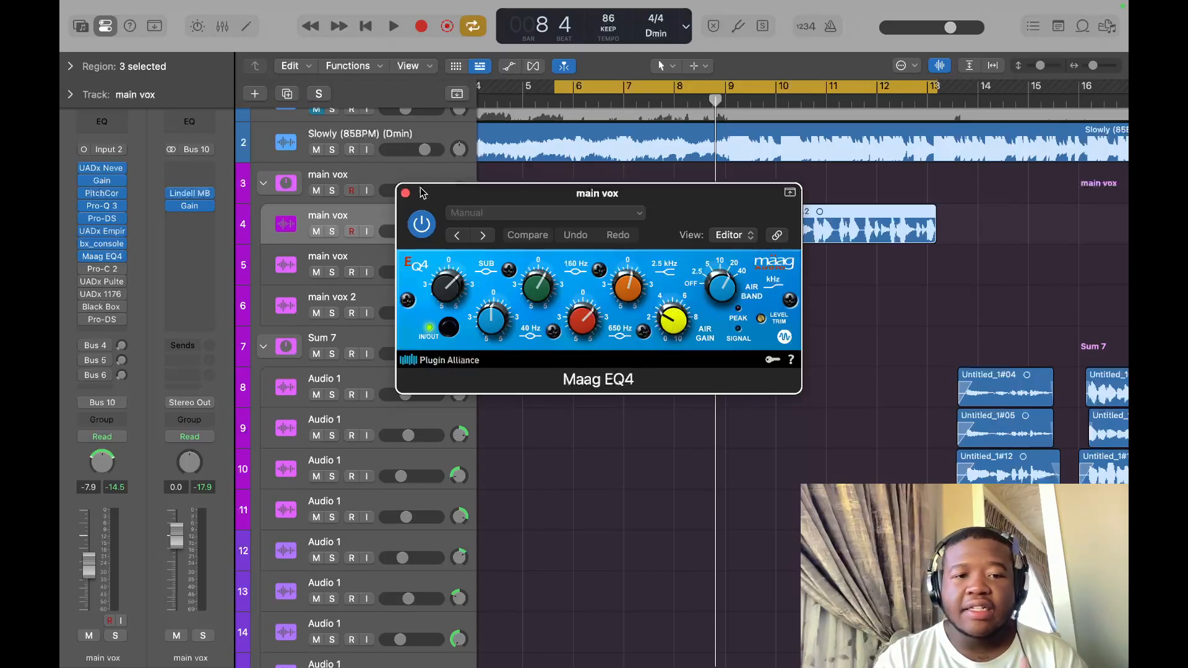
Compare the vocal with the Maag EQ4 bypassed and active during loop playback, close its window, and leave it enabled.
{"action": "key", "text": "space"}
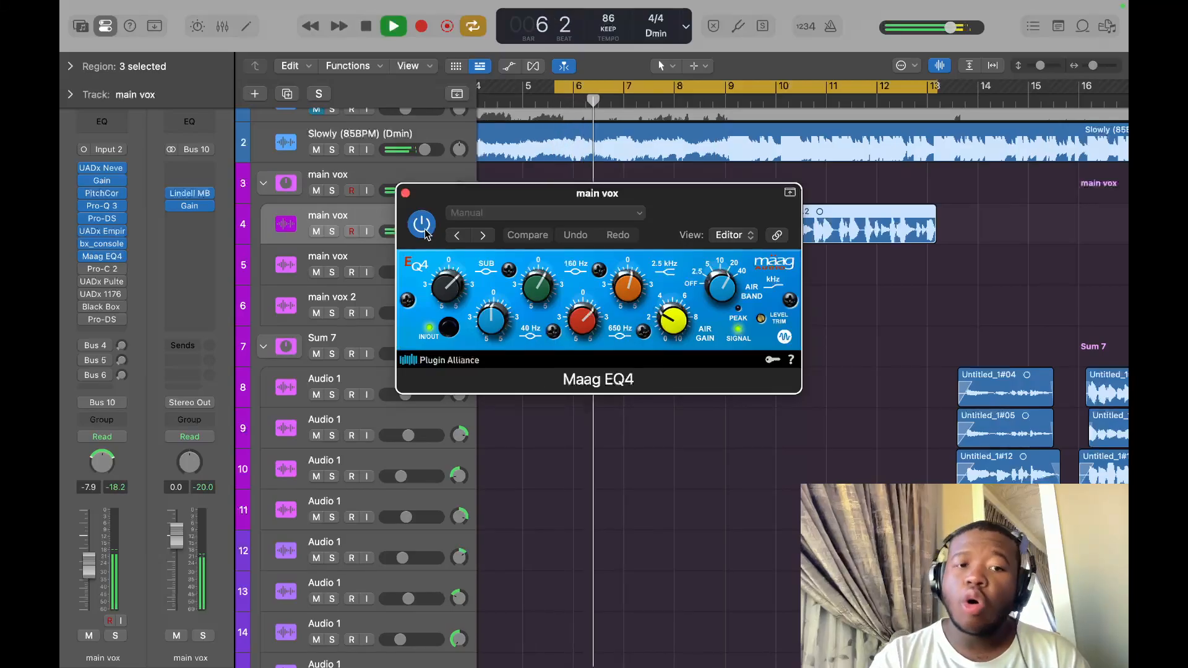
{"action": "left_click", "coordinate": [425, 233]}
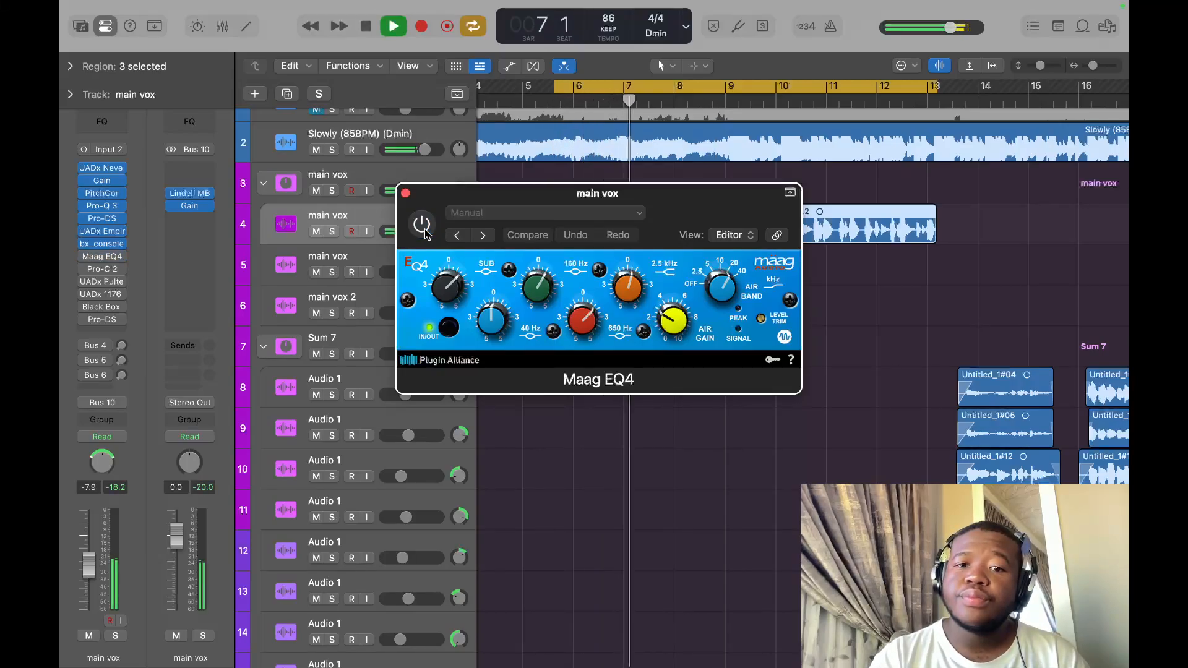
{"action": "left_click", "coordinate": [425, 234]}
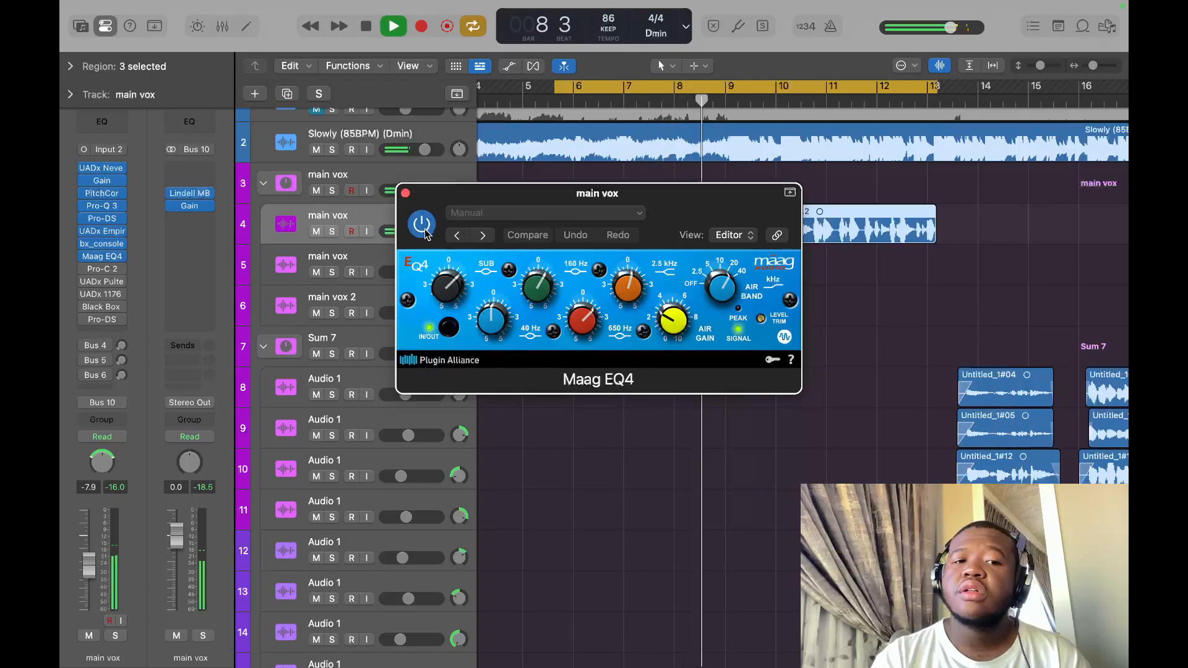
{"action": "left_click", "coordinate": [426, 234]}
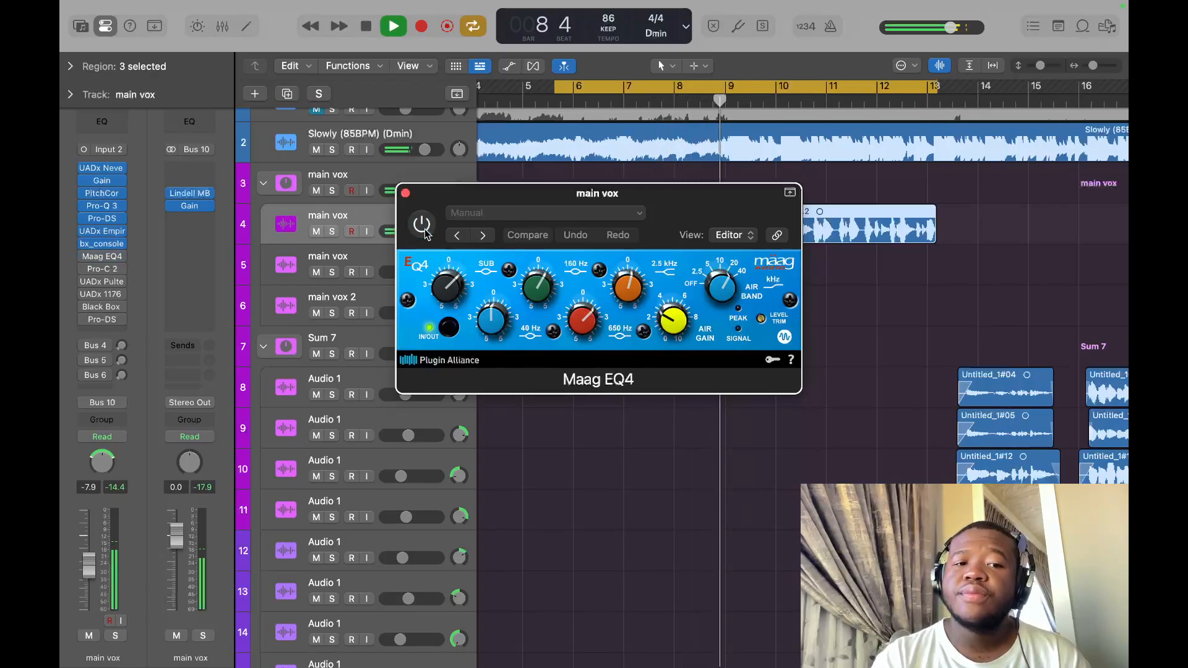
{"action": "key", "text": "space"}
{"action": "left_click", "coordinate": [406, 193]}
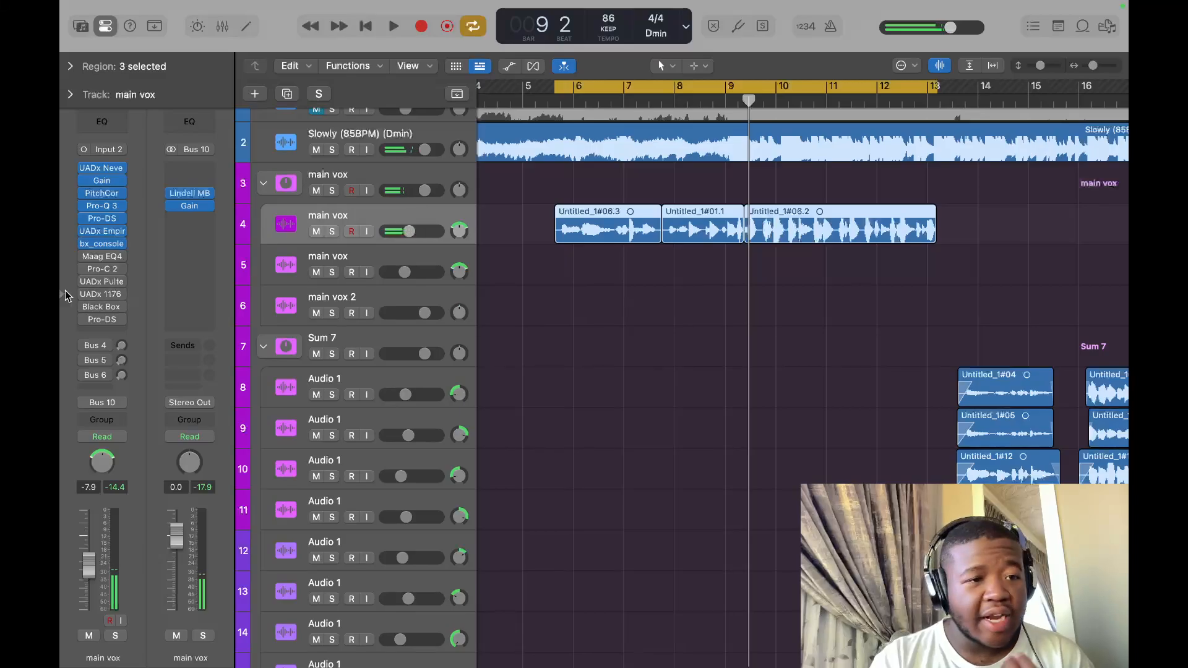
{"action": "mouse_move", "coordinate": [104, 258]}
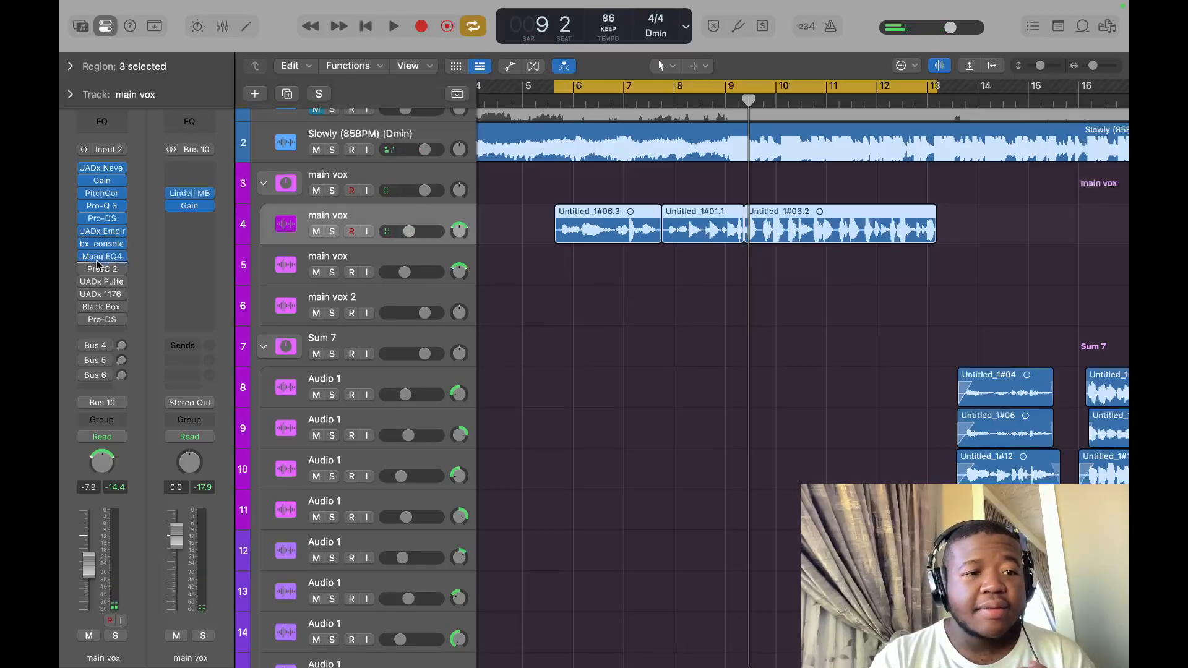
Open Pro-C 2 on the lead main vox track and compare the loop with the compressor enabled and bypassed.
{"action": "left_click", "coordinate": [103, 270]}
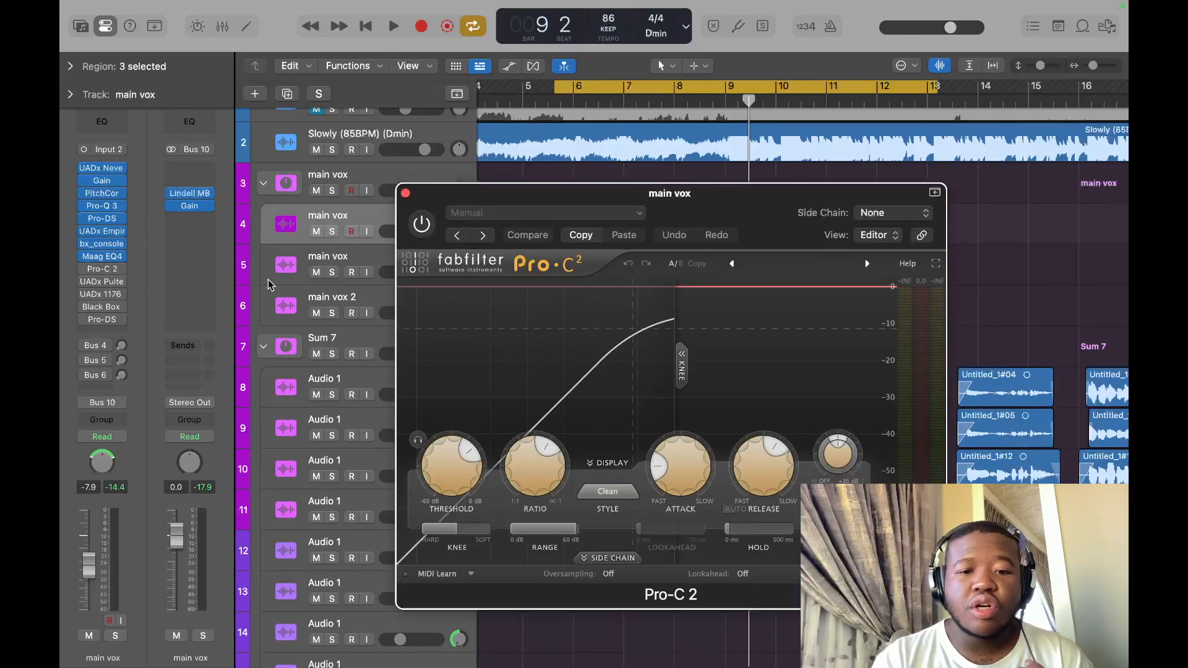
{"action": "left_click", "coordinate": [423, 232]}
{"action": "key", "text": "space"}
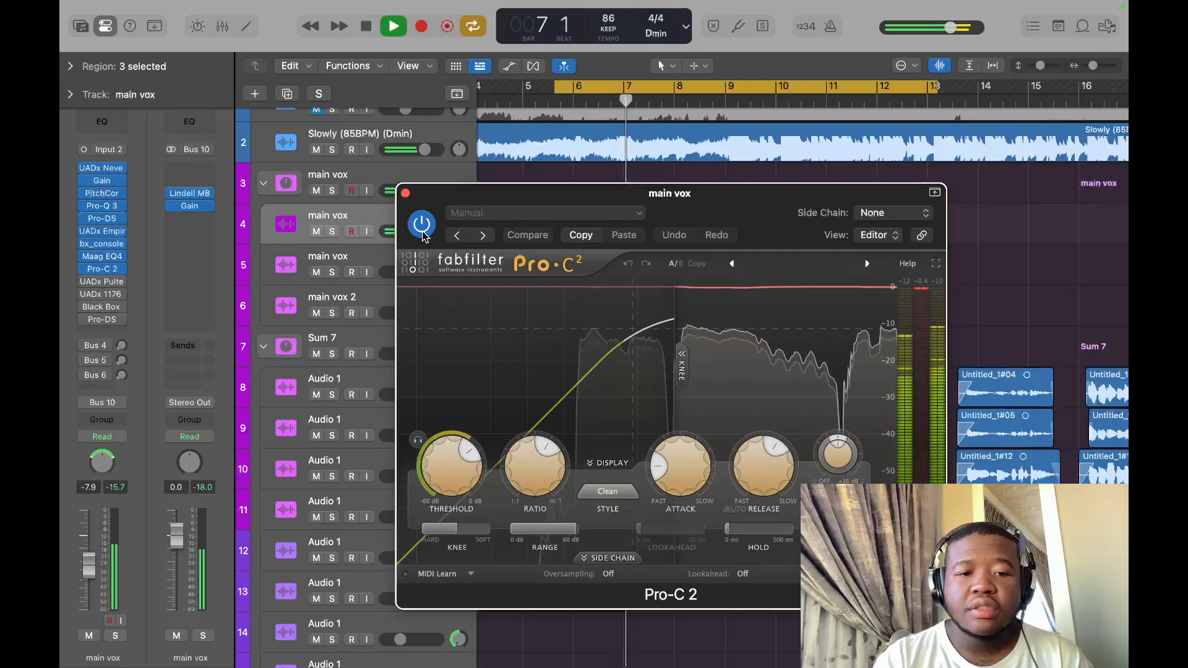
{"action": "left_click", "coordinate": [423, 236]}
{"action": "key", "text": "space"}
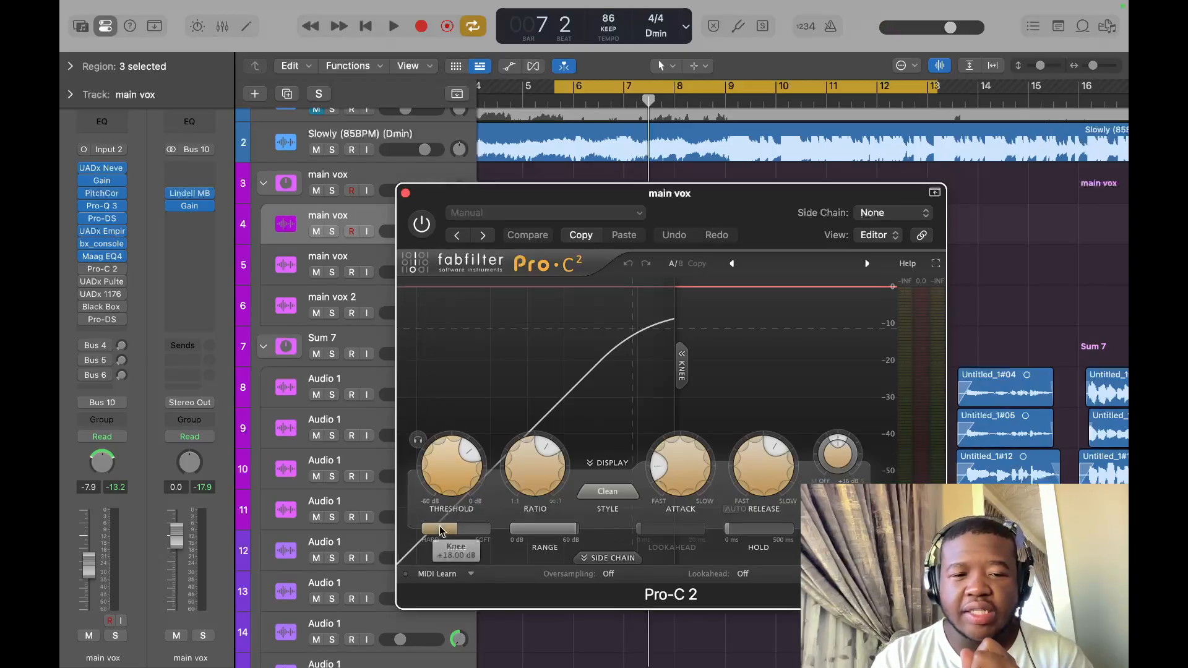
Review the Pro-C 2 threshold and ratio, try a higher ratio, and set it back to 4:1.
{"action": "mouse_move", "coordinate": [452, 450]}
{"action": "mouse_move", "coordinate": [537, 470]}
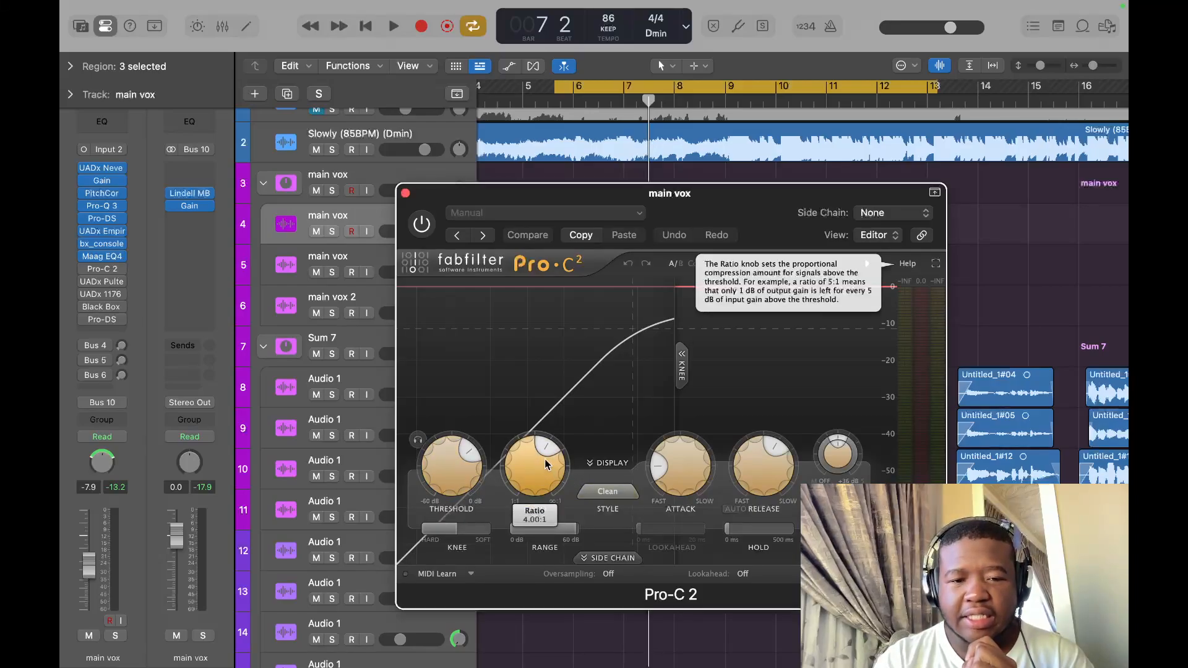
{"action": "left_click_drag", "start_coordinate": [546, 478], "coordinate": [540, 434]}
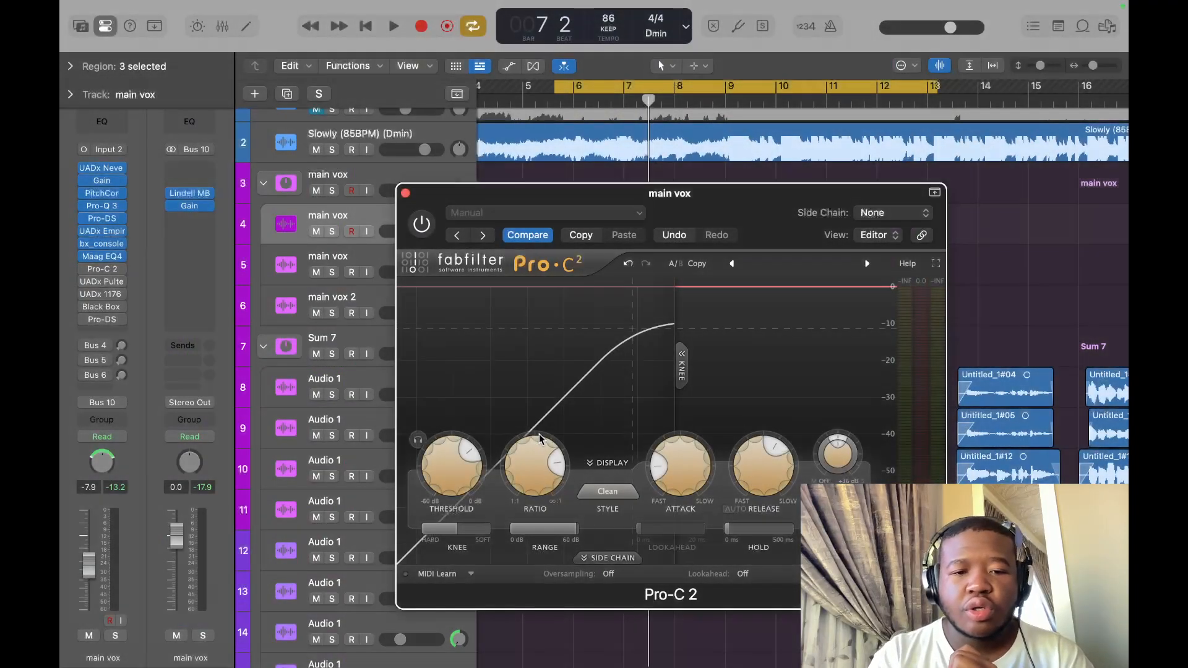
{"action": "double_click", "coordinate": [553, 461]}
{"action": "type", "text": "4"}
{"action": "key", "text": "Return"}
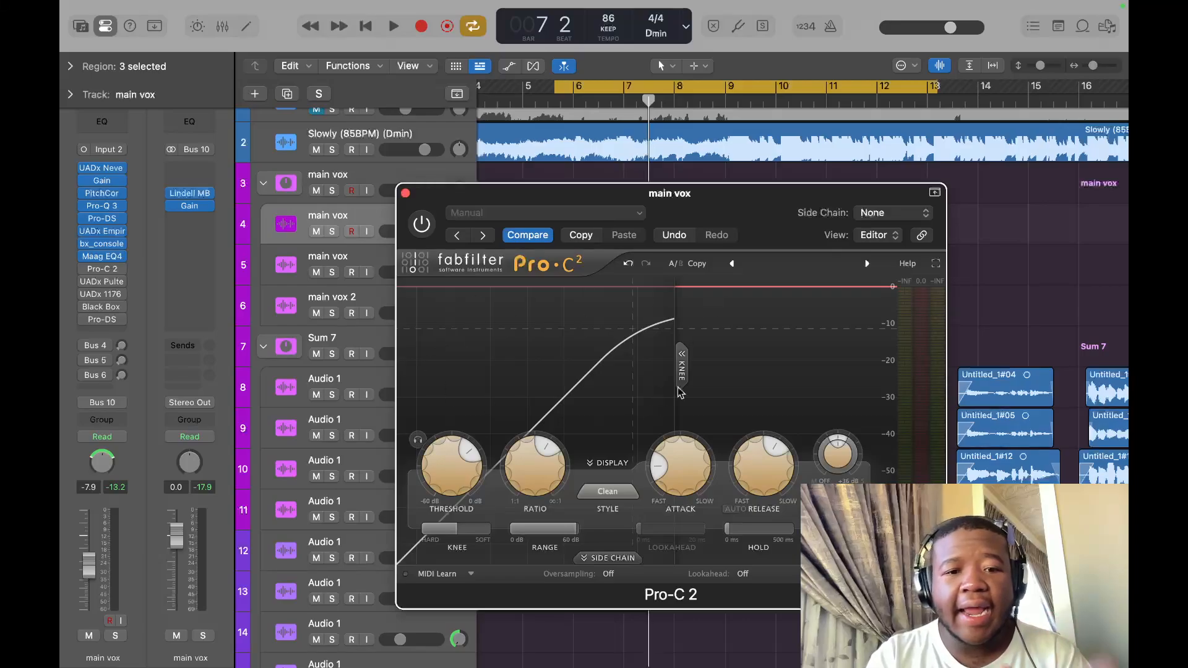
Move the Pro-C 2 window up slightly, enable the compressor during loop playback, stop playback, and close it.
{"action": "mouse_move", "coordinate": [564, 206]}
{"action": "left_mouse_down"}
{"action": "mouse_move", "coordinate": [588, 390]}
{"action": "mouse_move", "coordinate": [549, 118]}
{"action": "mouse_move", "coordinate": [570, 183]}
{"action": "left_mouse_up"}
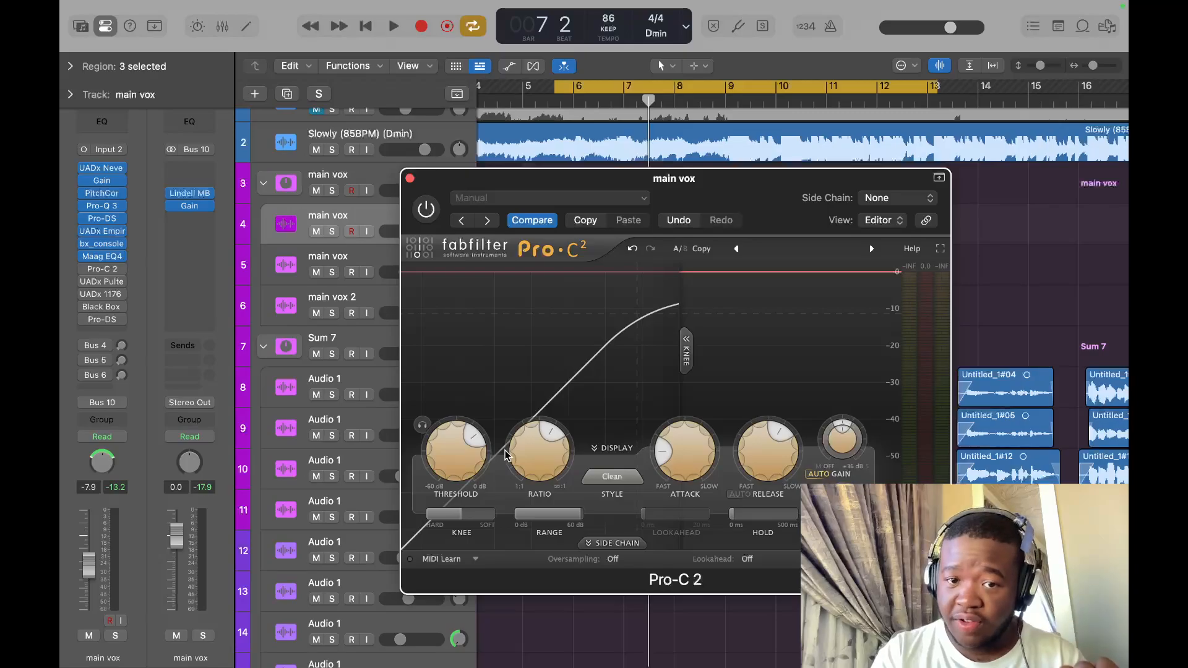
{"action": "key", "text": "space"}
{"action": "left_click", "coordinate": [427, 207]}
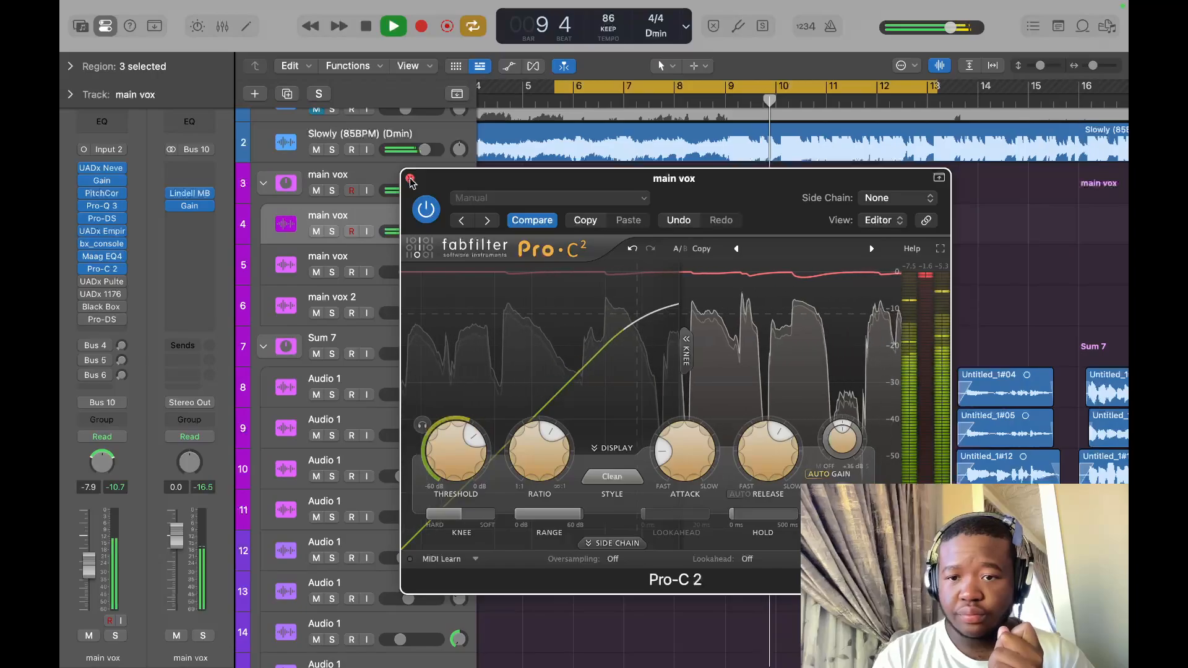
{"action": "key", "text": "space"}
{"action": "left_click", "coordinate": [411, 178]}
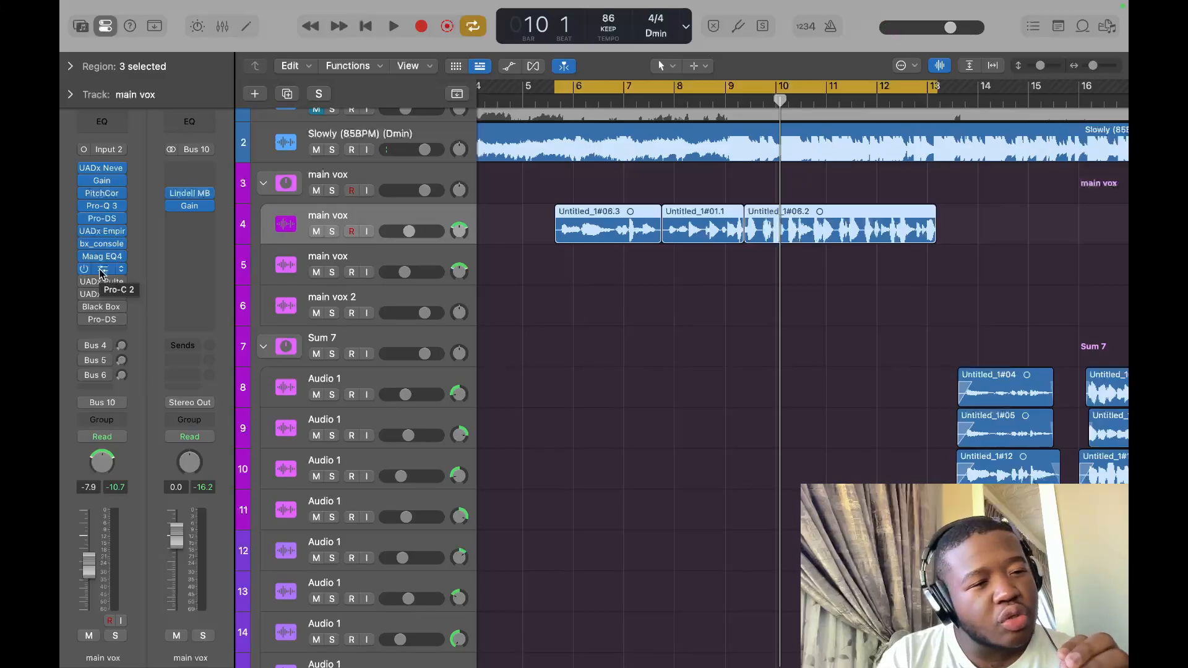
Open the Distressor on the lead main vox track to review its settings, and close it.
{"action": "left_click", "coordinate": [103, 231]}
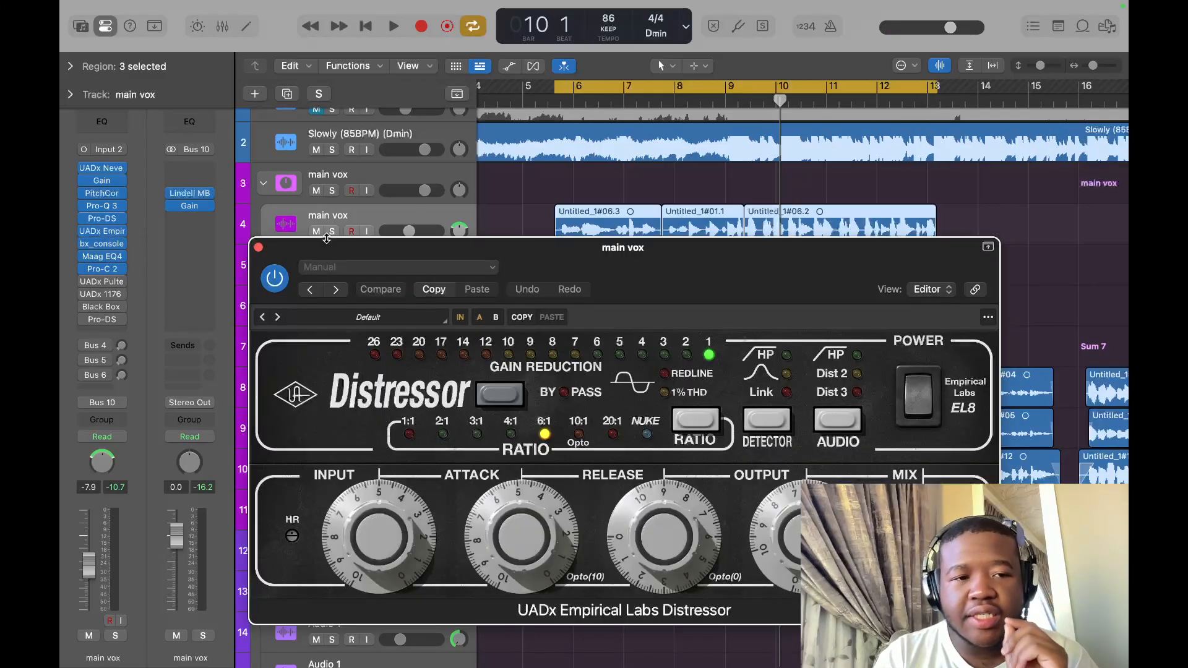
{"action": "left_click", "coordinate": [259, 249]}
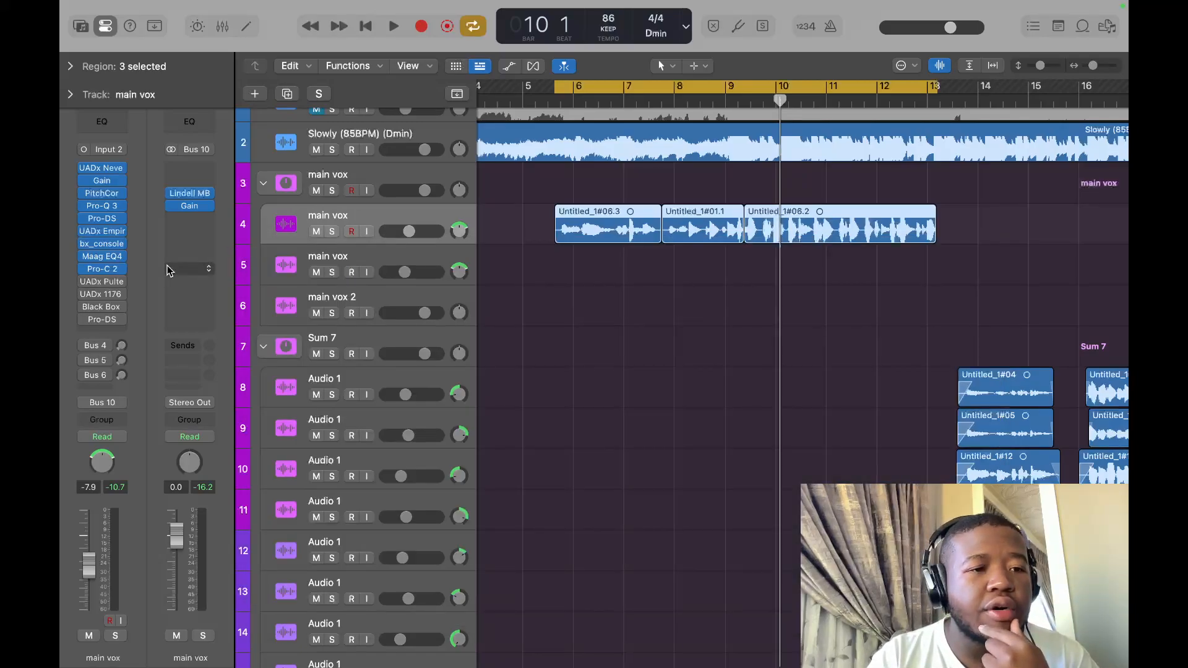
Enable the Pultec EQP-1A on the lead main vox track, compare the loop with it bypassed and active, and close its window.
{"action": "left_click", "coordinate": [96, 284]}
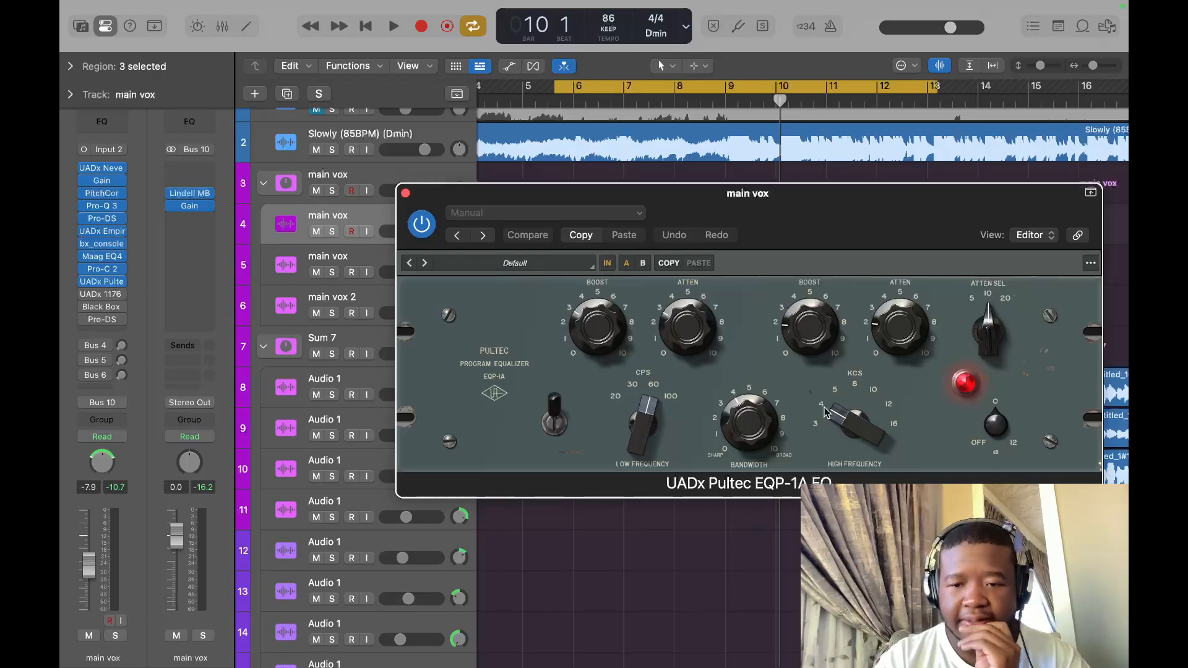
{"action": "left_click_drag", "start_coordinate": [840, 419], "coordinate": [847, 424]}
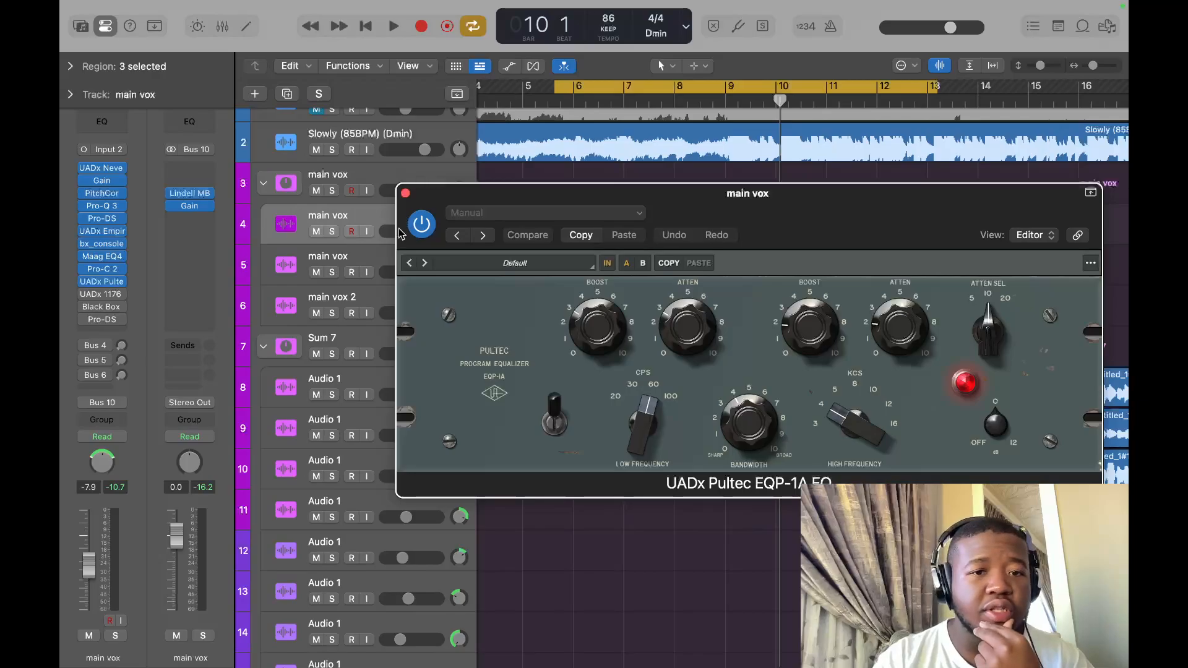
{"action": "key", "text": "space"}
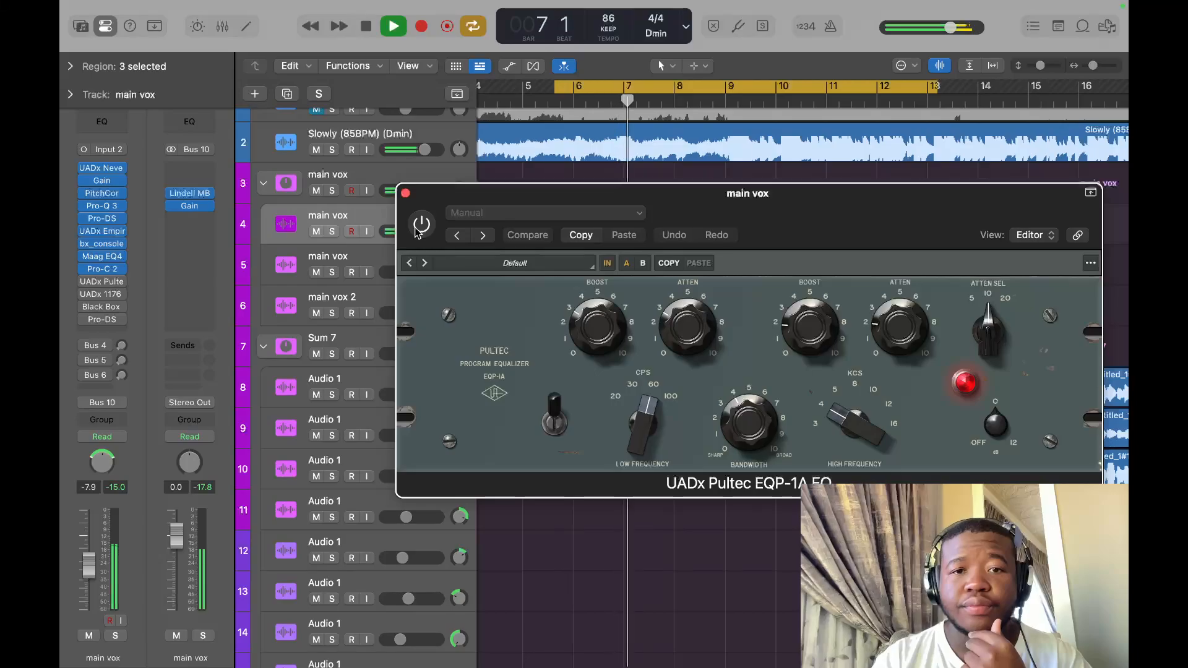
{"action": "left_click", "coordinate": [417, 231]}
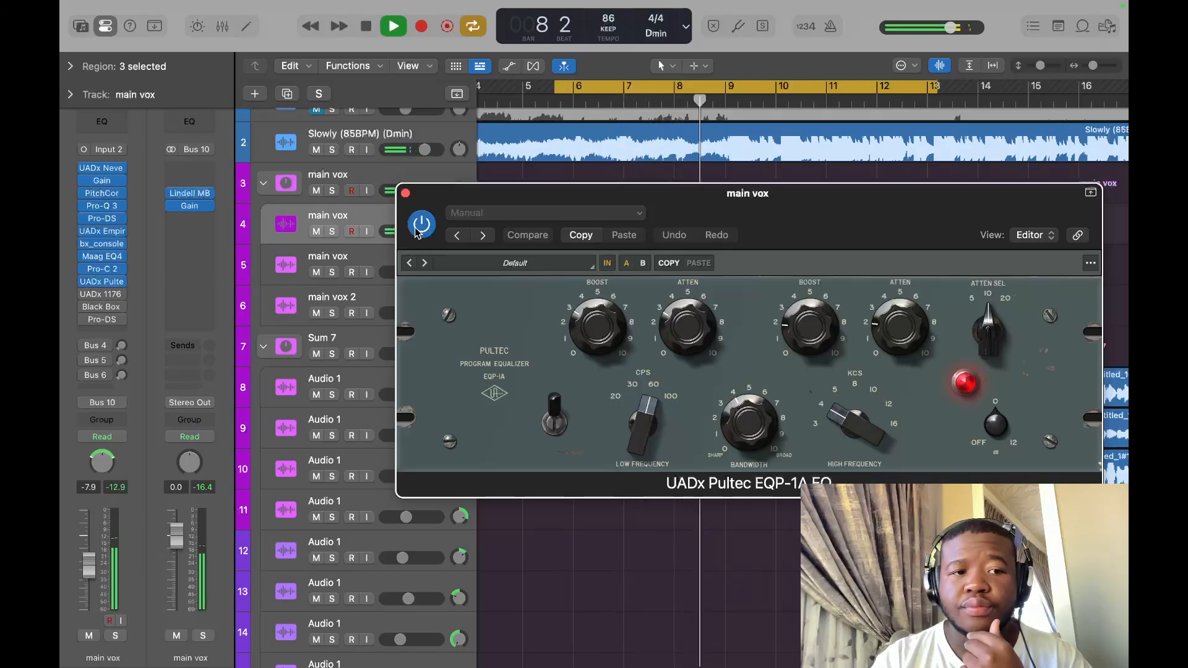
{"action": "key", "text": "space"}
{"action": "left_click", "coordinate": [405, 194]}
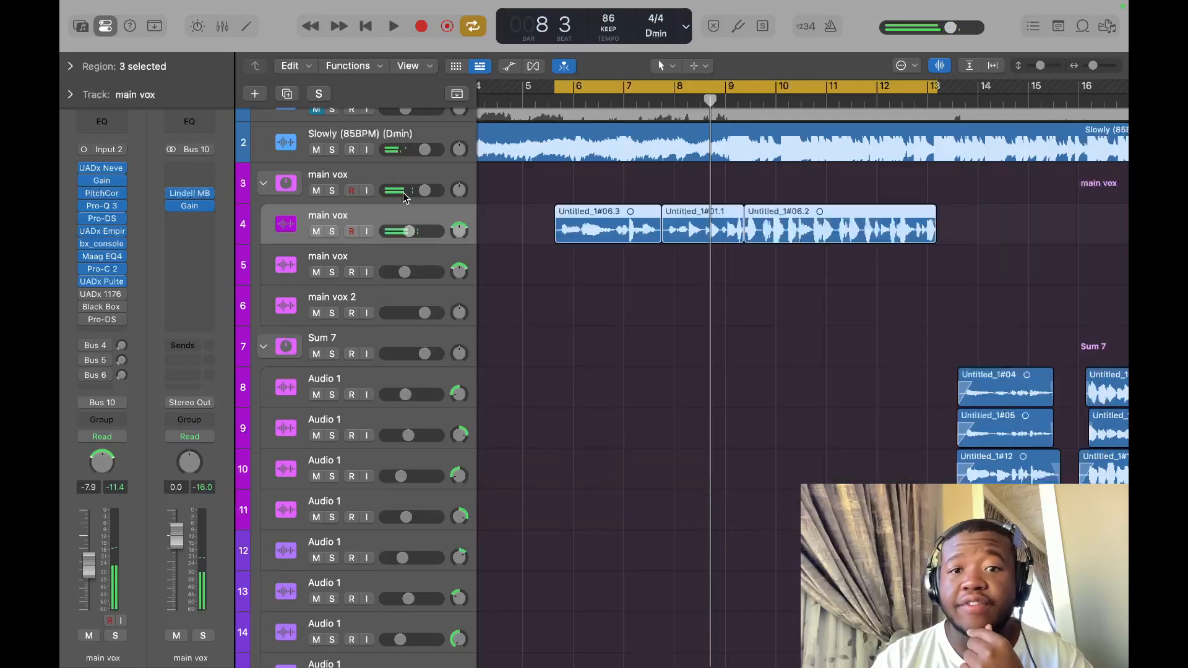
Enable and open the UADx 1176 Rev A compressor on the lead main vox track, and move its window below the lead vocal regions.
{"action": "left_click", "coordinate": [118, 295]}
{"action": "left_click", "coordinate": [103, 296]}
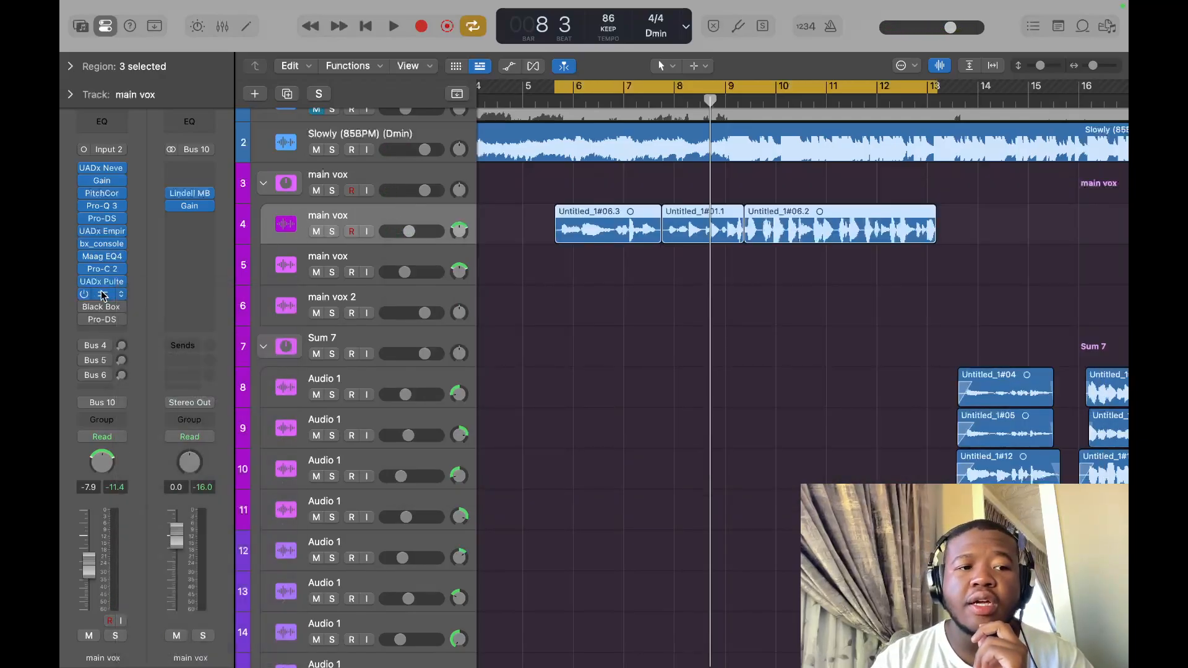
{"action": "left_click", "coordinate": [103, 295]}
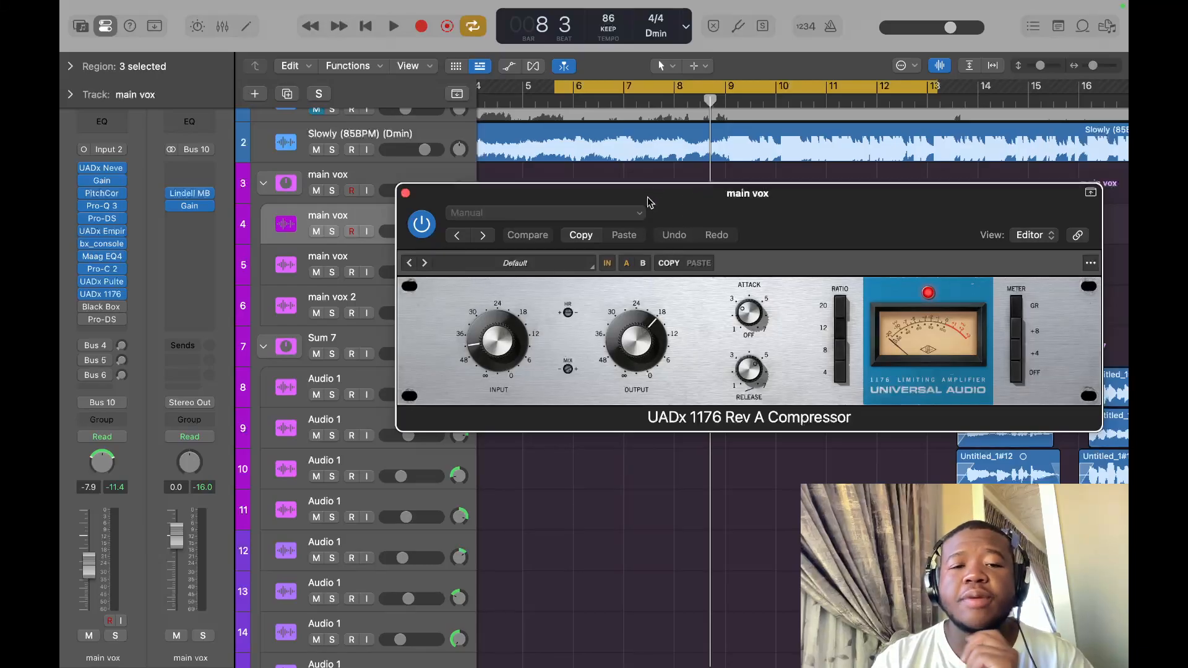
{"action": "left_click_drag", "start_coordinate": [647, 197], "coordinate": [575, 224]}
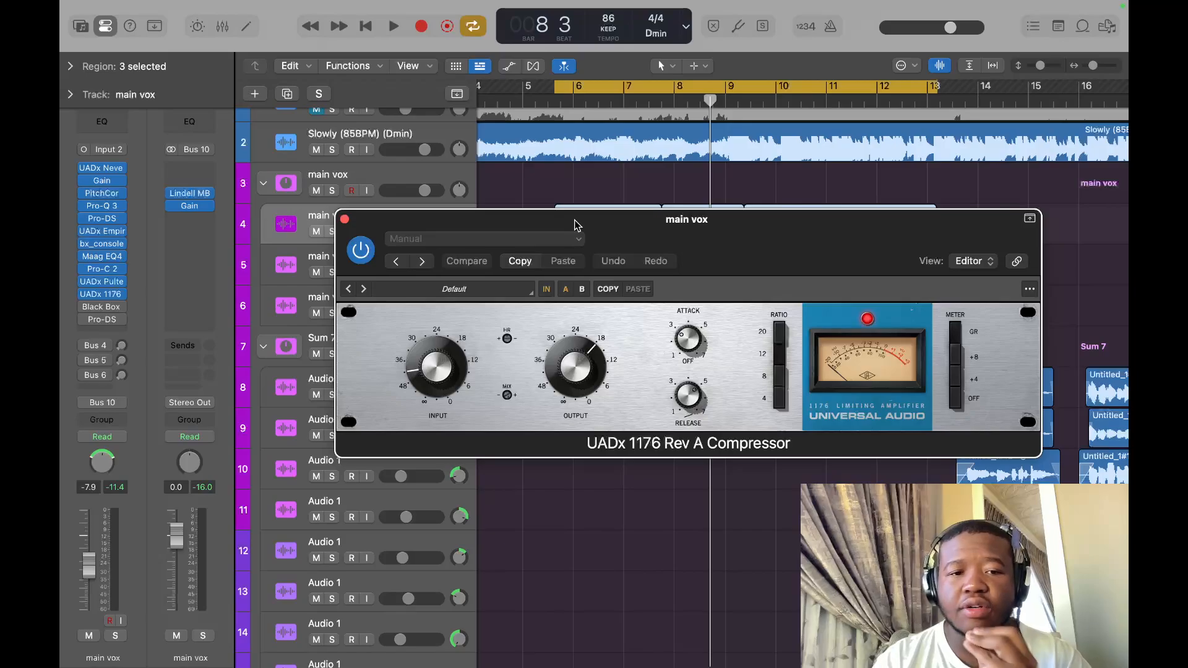
{"action": "left_click_drag", "start_coordinate": [575, 222], "coordinate": [620, 345]}
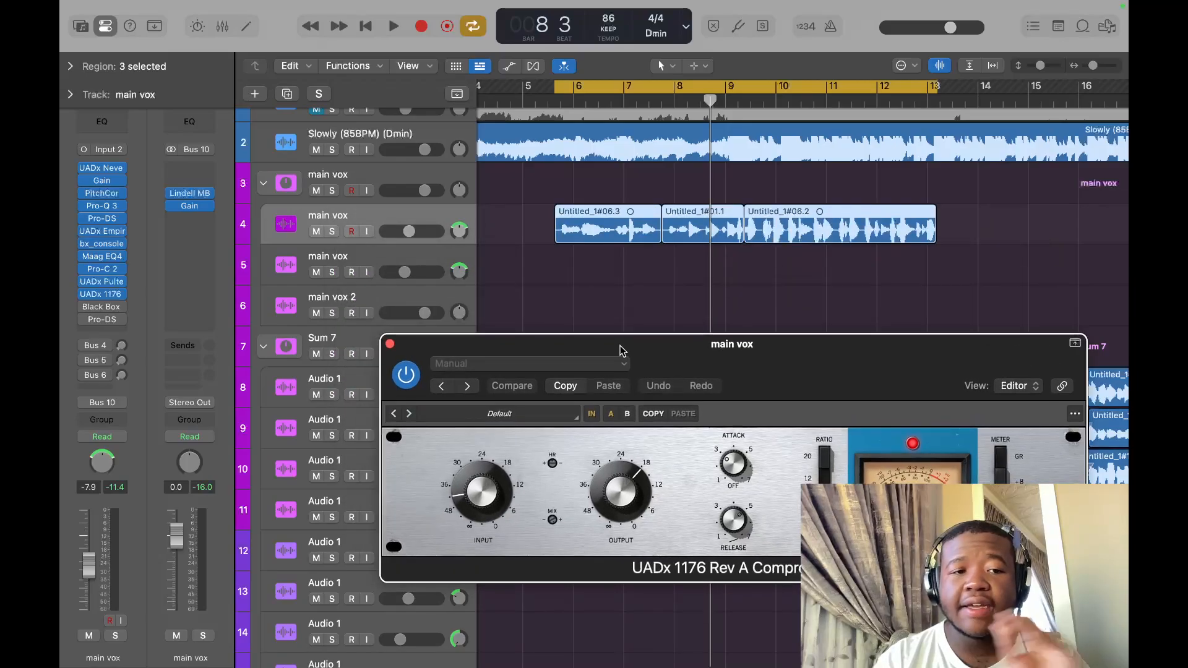
{"action": "left_click", "coordinate": [550, 311]}
Compare the loop with the 1176 compressor bypassed and active, leave it enabled, stop playback, and close its window.
{"action": "key", "text": "space"}
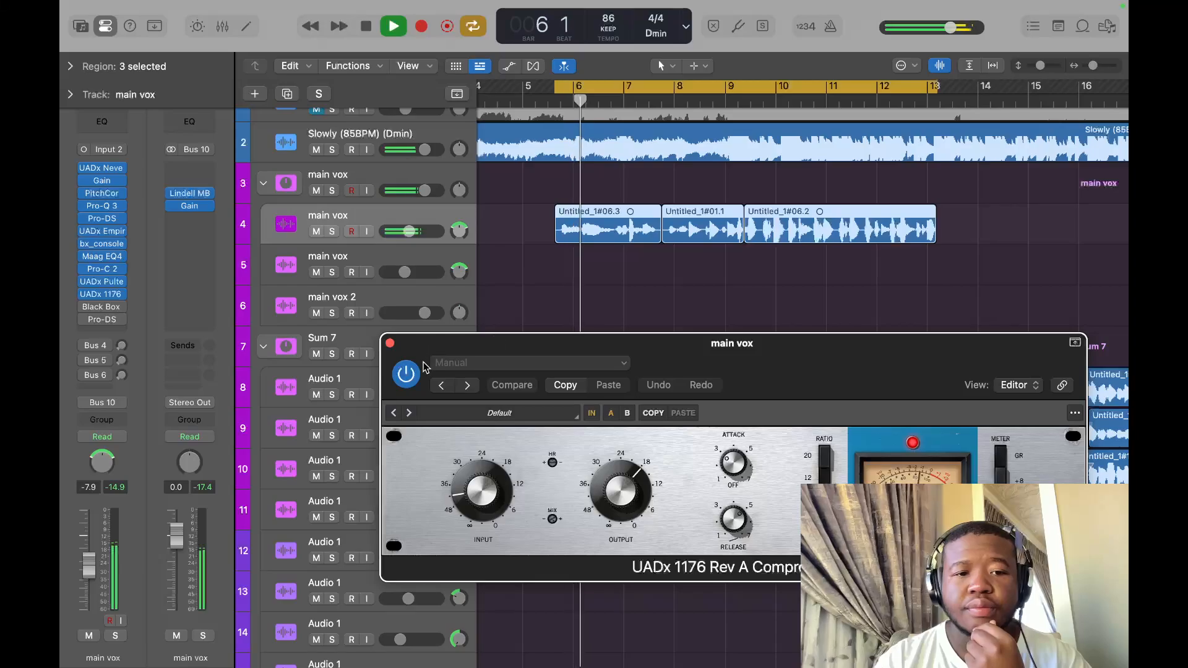
{"action": "left_click", "coordinate": [406, 375]}
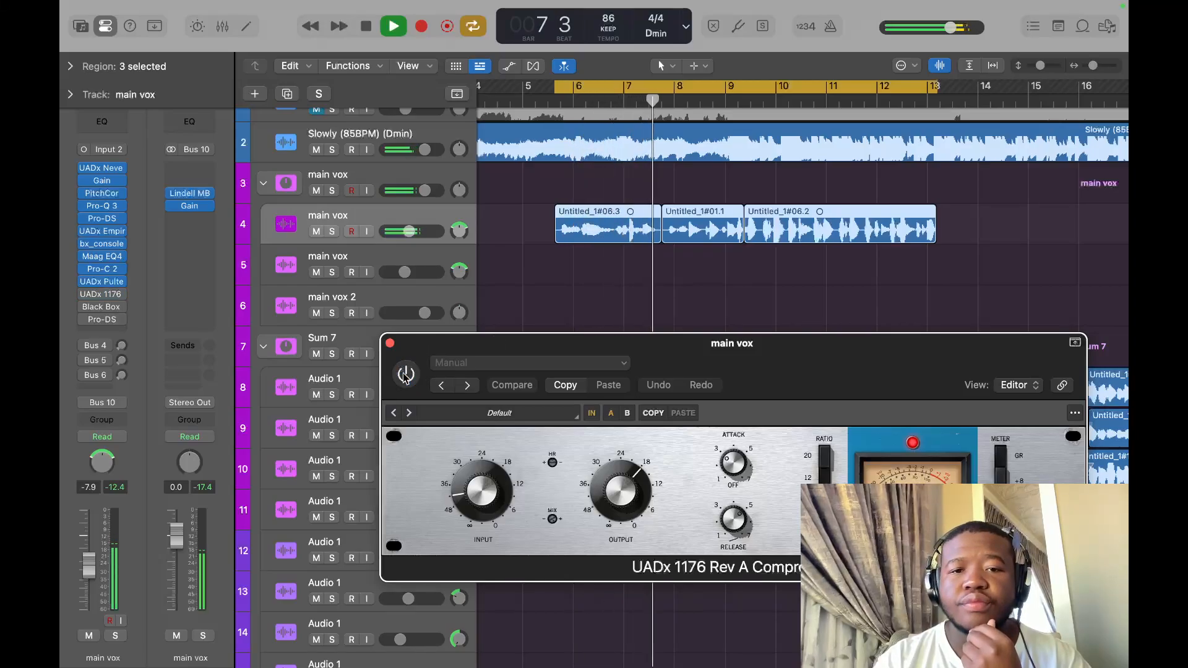
{"action": "left_click", "coordinate": [406, 375]}
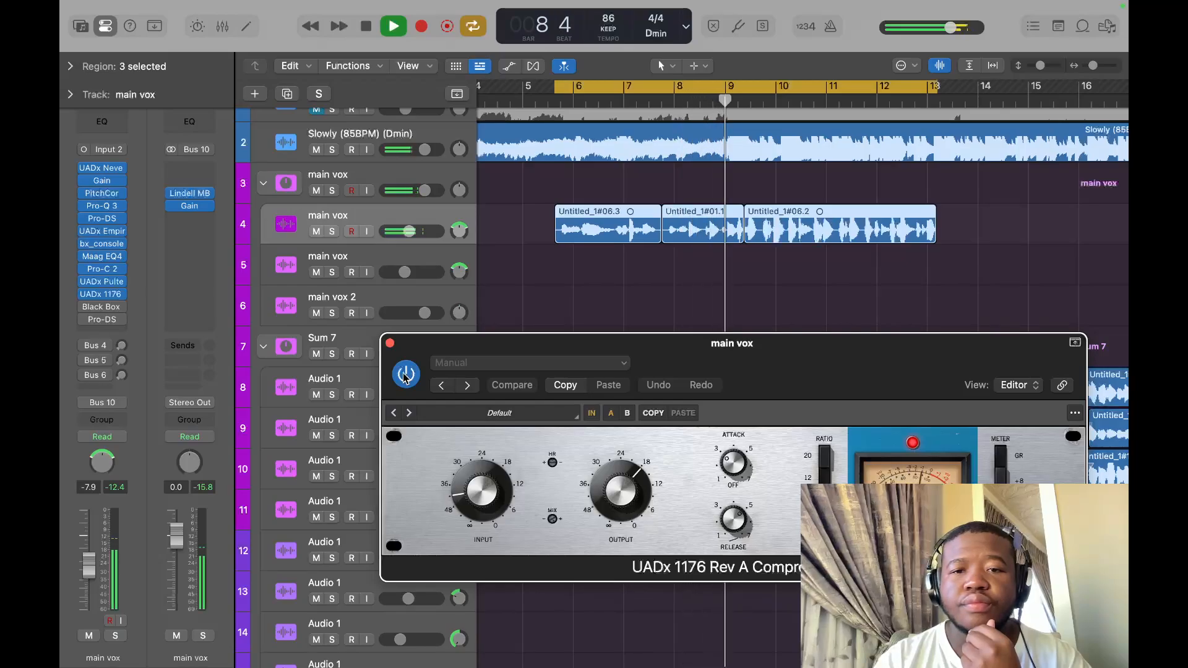
{"action": "key", "text": "space"}
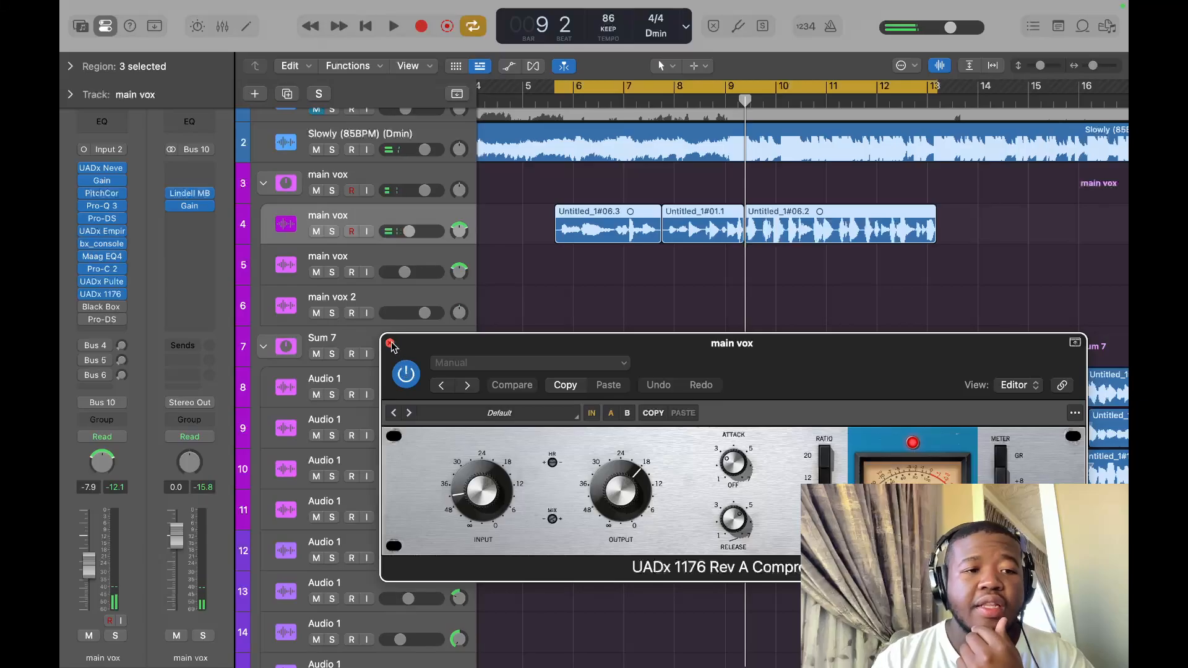
{"action": "left_click", "coordinate": [390, 343]}
Enable and open the Black Box HG-2MS on the lead main vox track, and move its window so its controls are in view.
{"action": "left_click", "coordinate": [101, 305]}
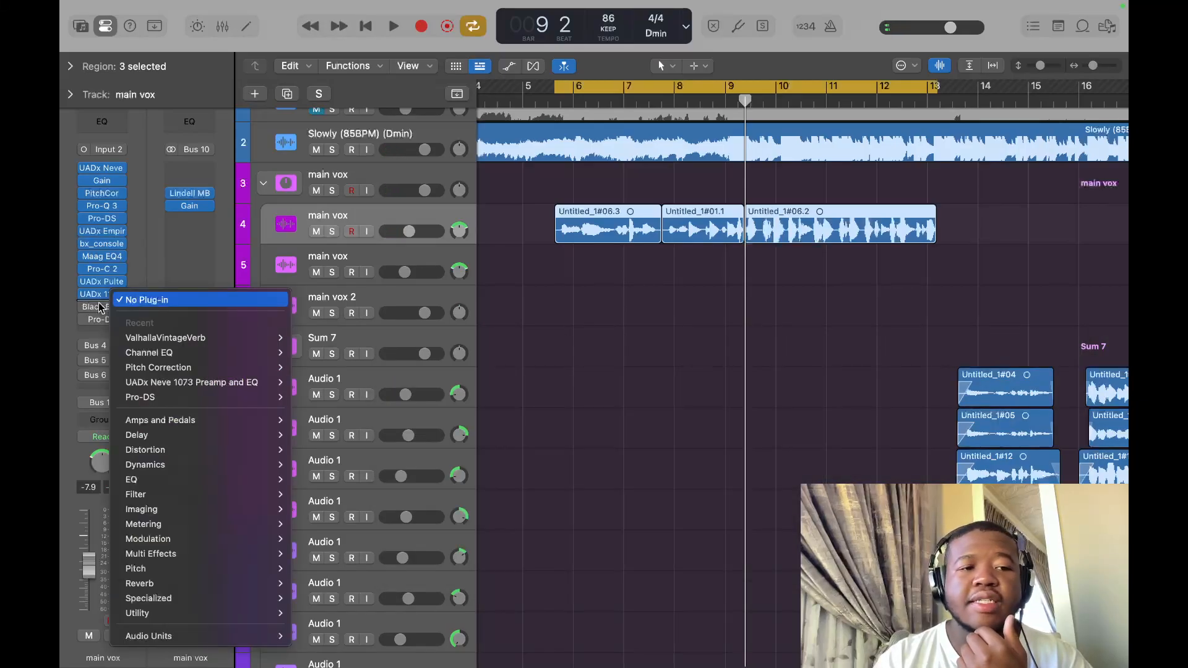
{"action": "left_click", "coordinate": [101, 307]}
{"action": "left_click", "coordinate": [101, 307]}
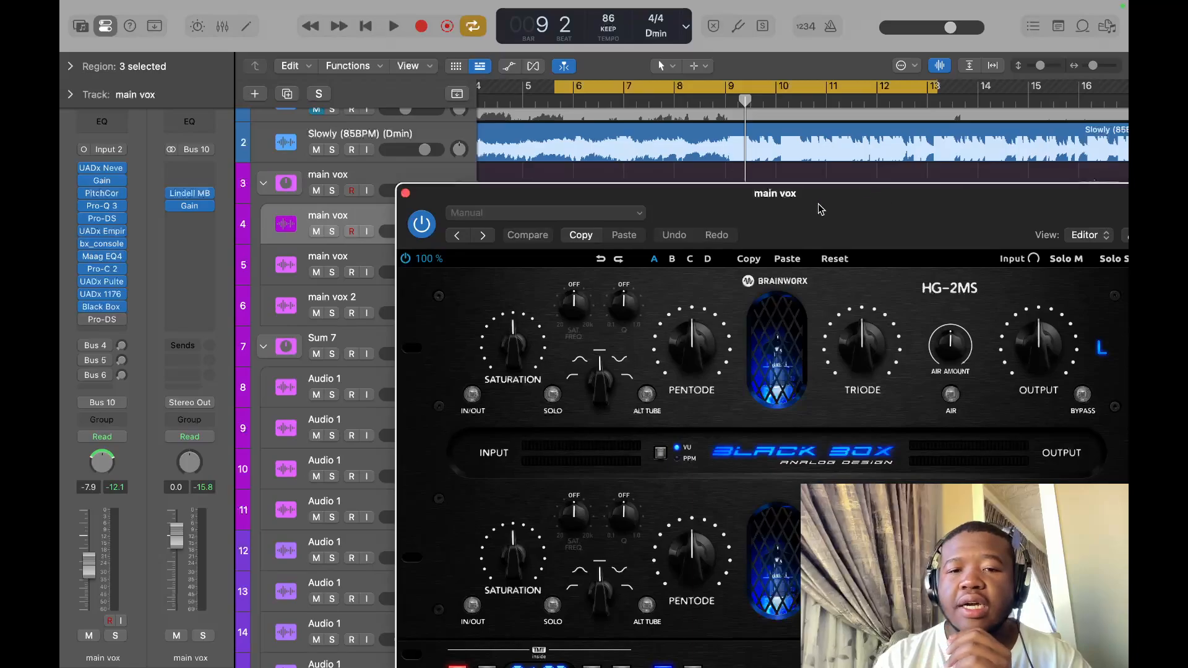
{"action": "left_click_drag", "start_coordinate": [798, 196], "coordinate": [648, 117]}
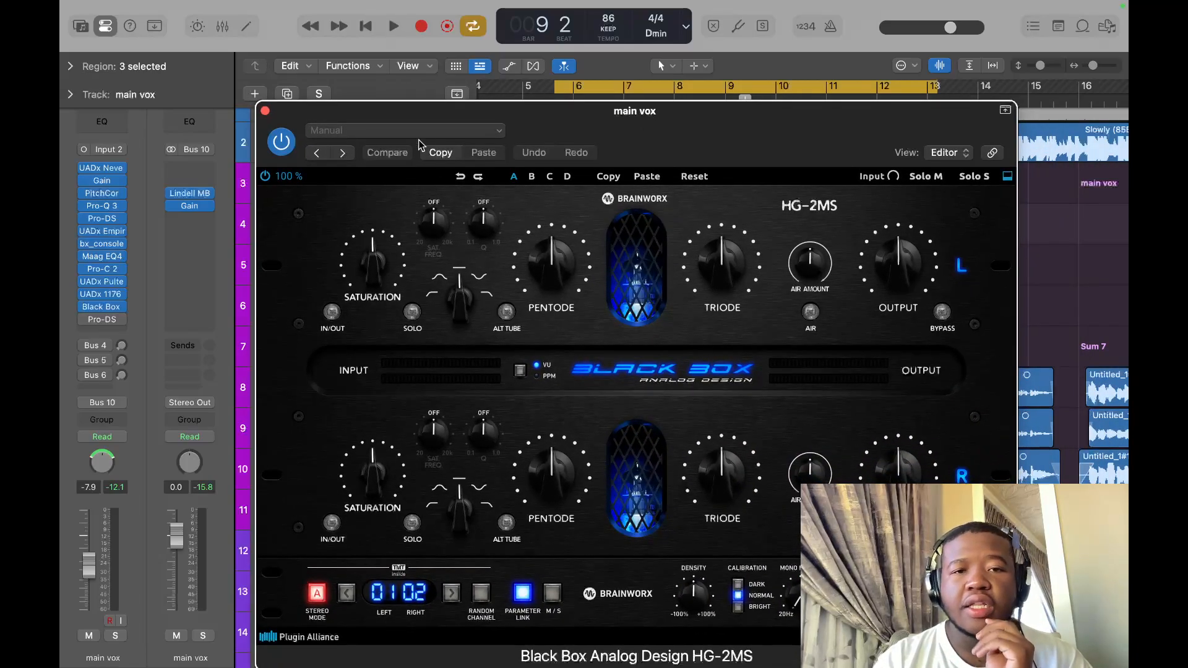
Compare the loop with the Black Box HG-2MS bypassed and active, leave it enabled, dismiss the overload alert, and close the window.
{"action": "key", "text": "space"}
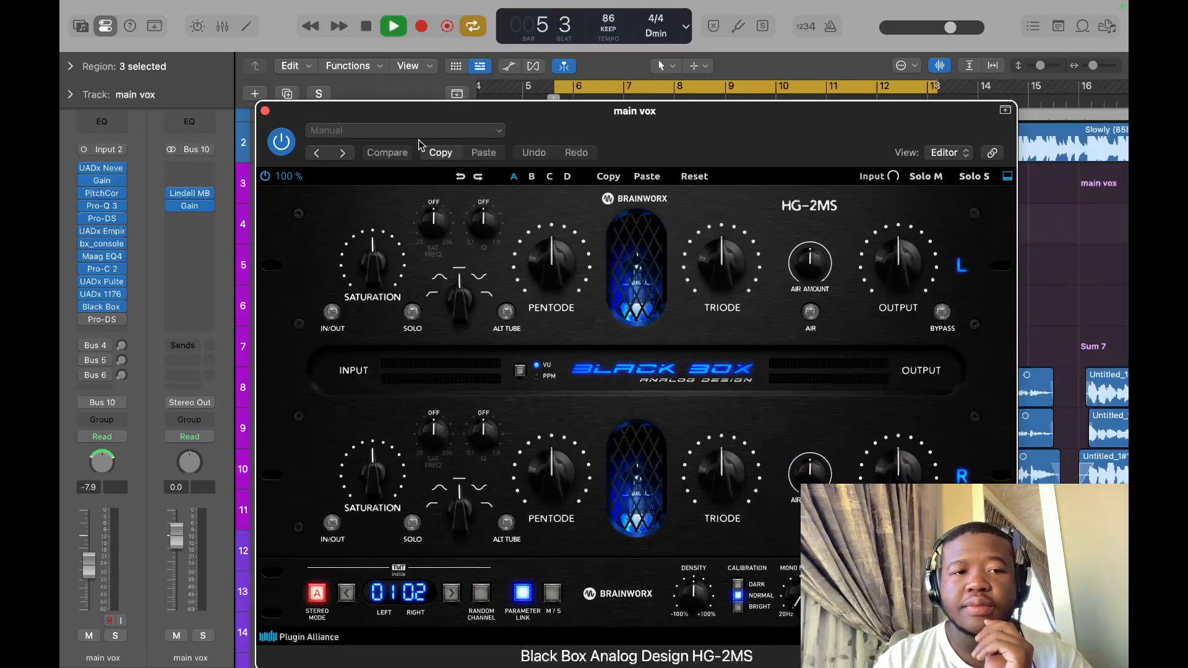
{"action": "left_click", "coordinate": [285, 148]}
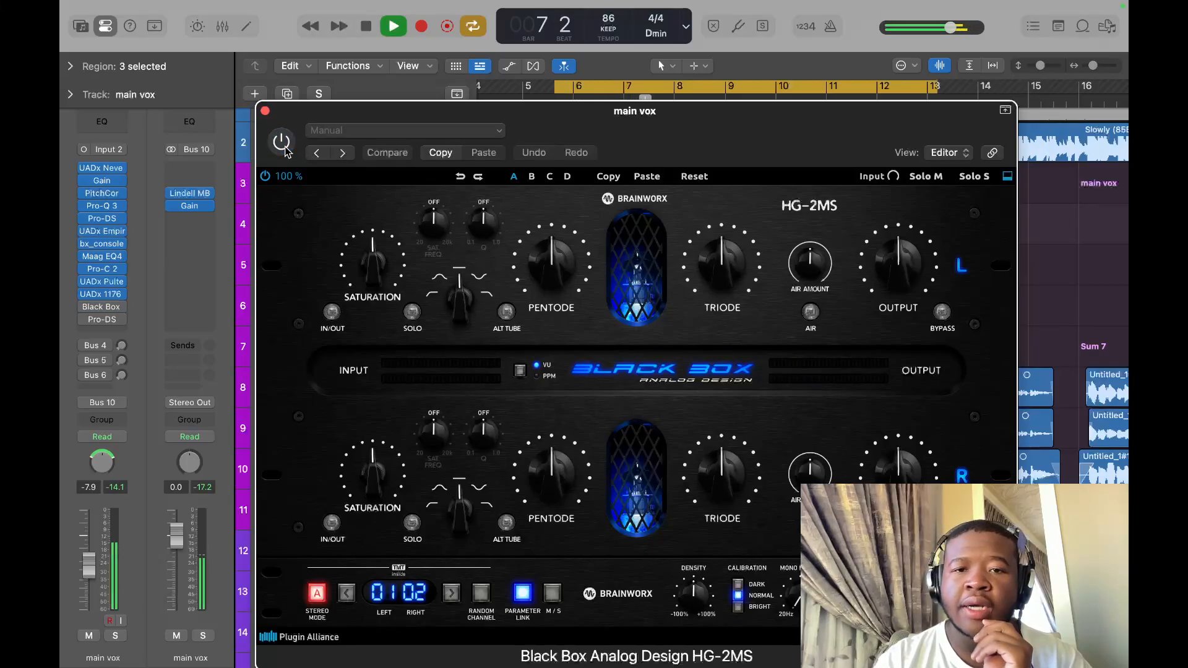
{"action": "left_click", "coordinate": [283, 147]}
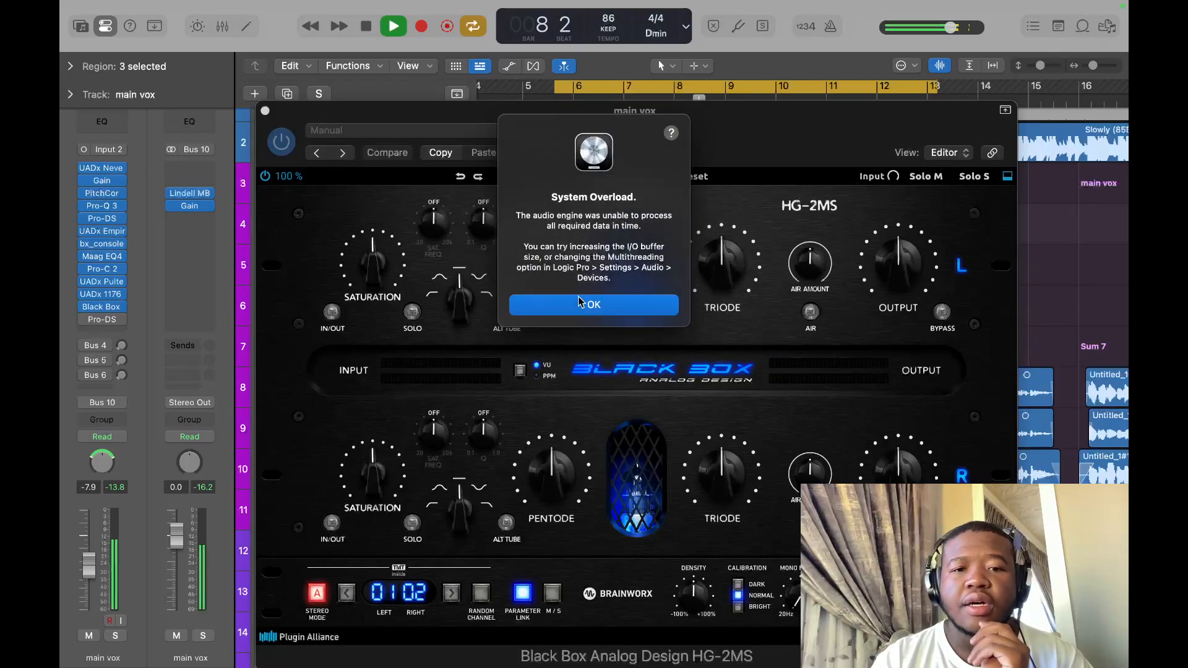
{"action": "left_click", "coordinate": [580, 303]}
{"action": "left_click", "coordinate": [265, 111]}
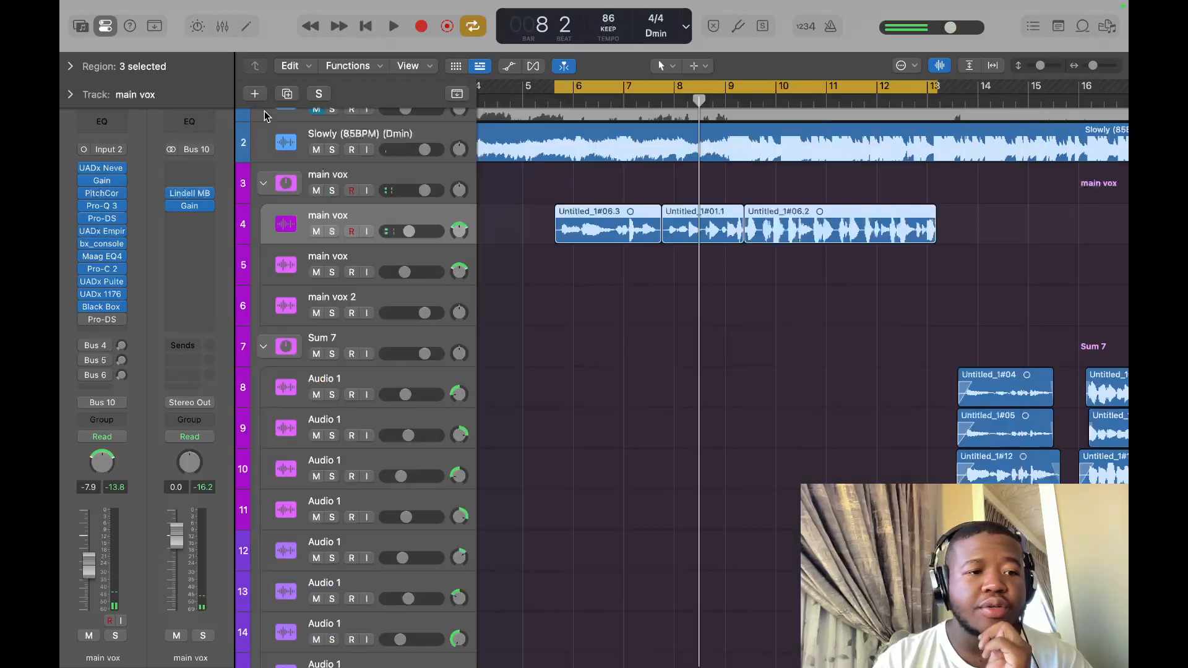
Enable the Pro-DS at the end of the lead main vox chain, play the loop from its start, and close the de-esser.
{"action": "left_click", "coordinate": [101, 321]}
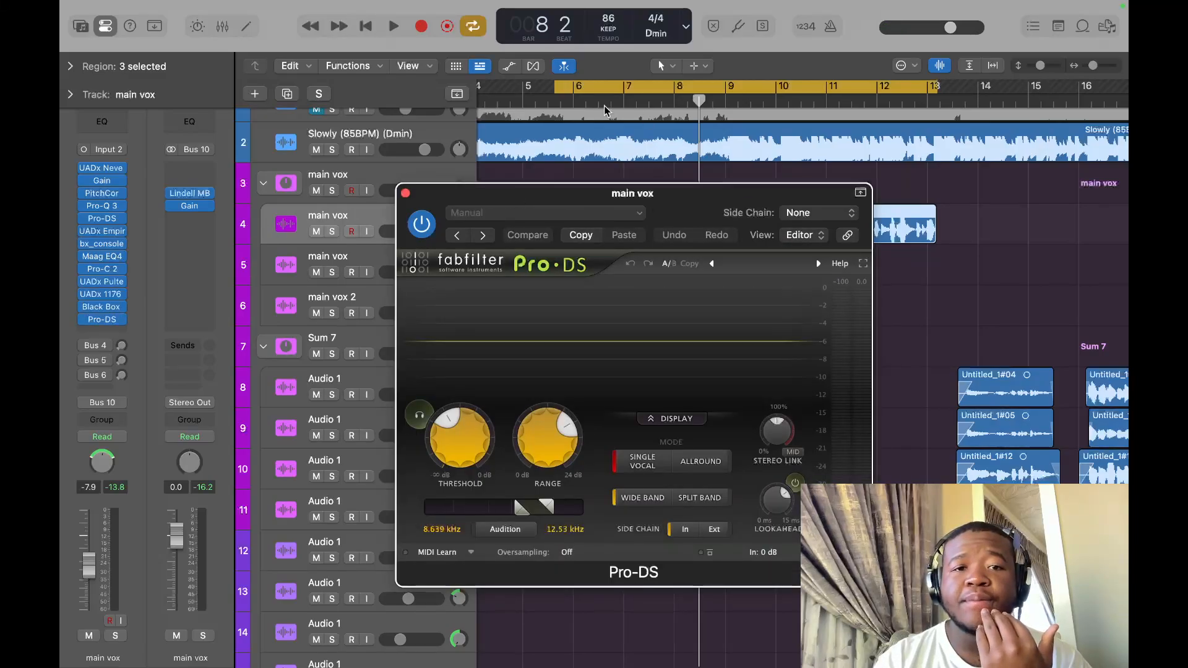
{"action": "left_click", "coordinate": [562, 107]}
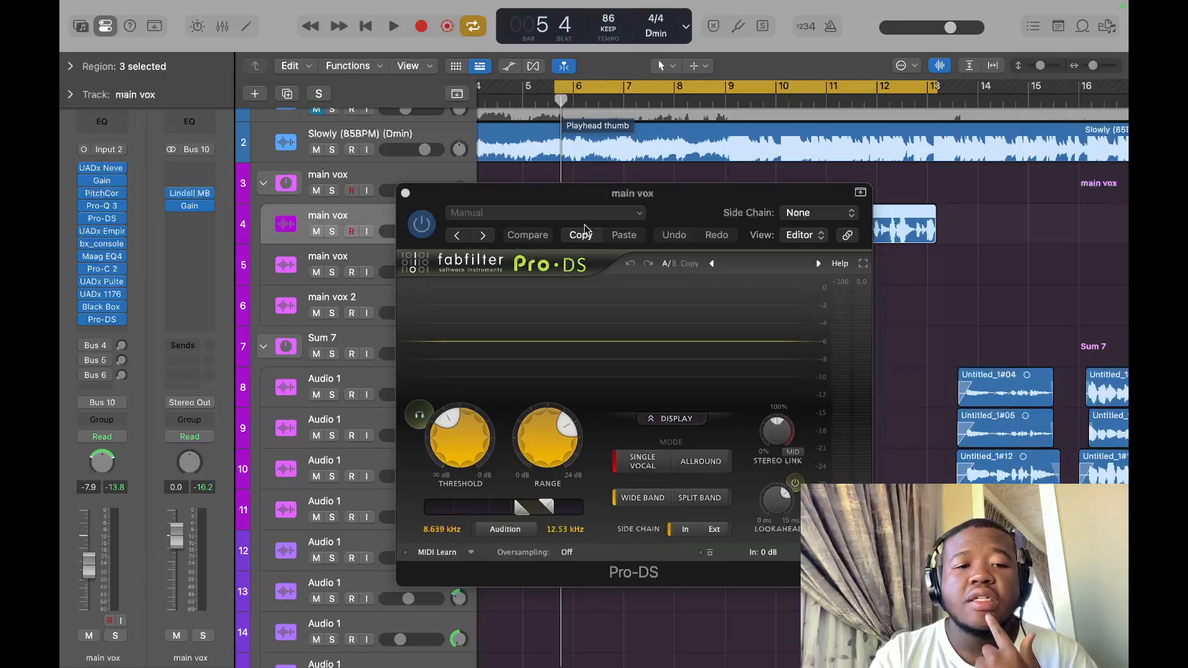
{"action": "key", "text": "space"}
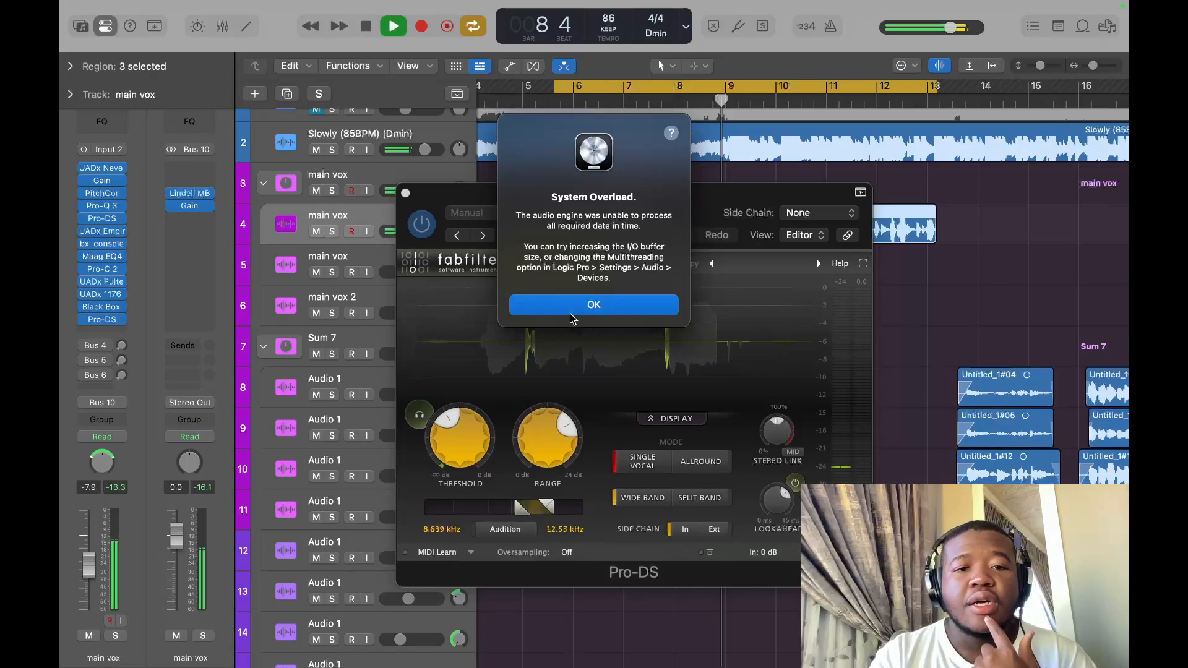
{"action": "key", "text": "Return"}
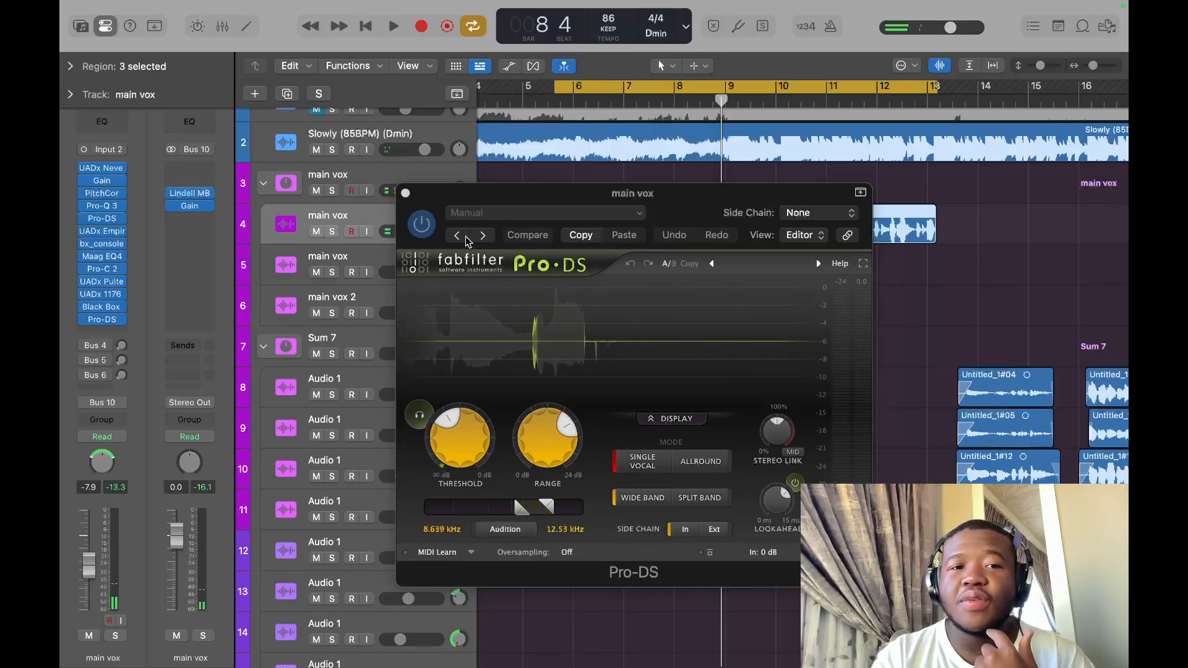
{"action": "left_click", "coordinate": [405, 192]}
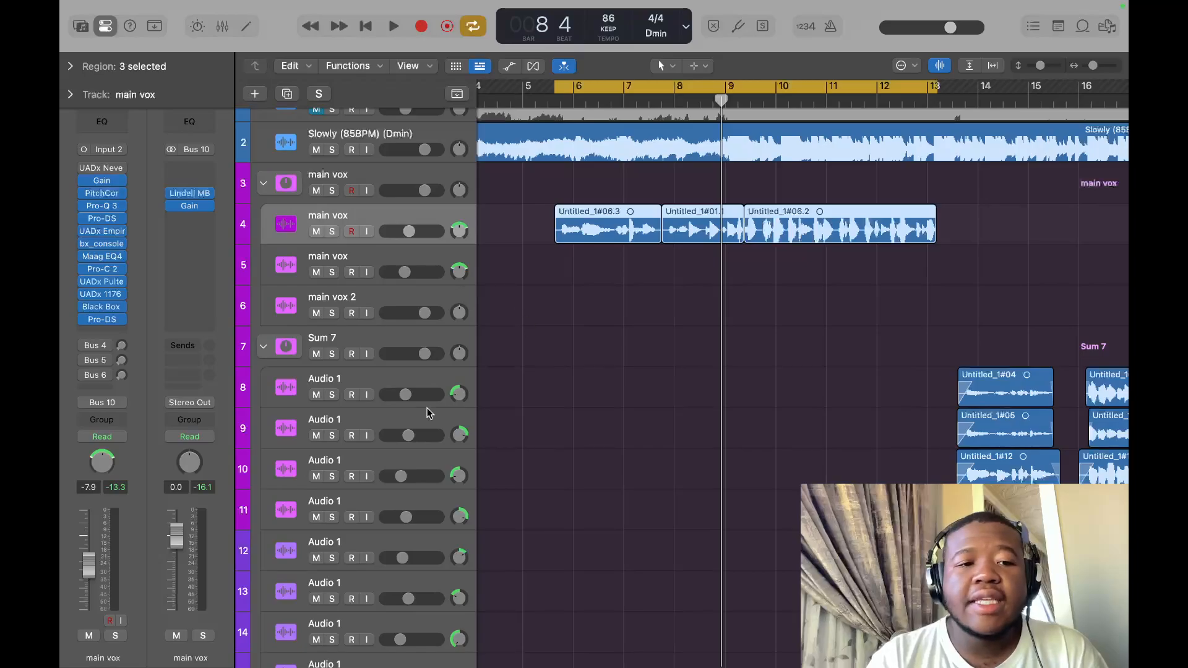
Examine the vocal tracks across the whole arrangement, including the channel strips of the hook sum and Sum 7 stacks.
{"action": "scroll", "coordinate": [488, 422], "scroll_direction": "down", "scroll_amount": 4}
{"action": "scroll", "coordinate": [489, 422], "scroll_direction": "up", "scroll_amount": 2}
{"action": "scroll", "coordinate": [489, 422], "scroll_direction": "down", "scroll_amount": 5}
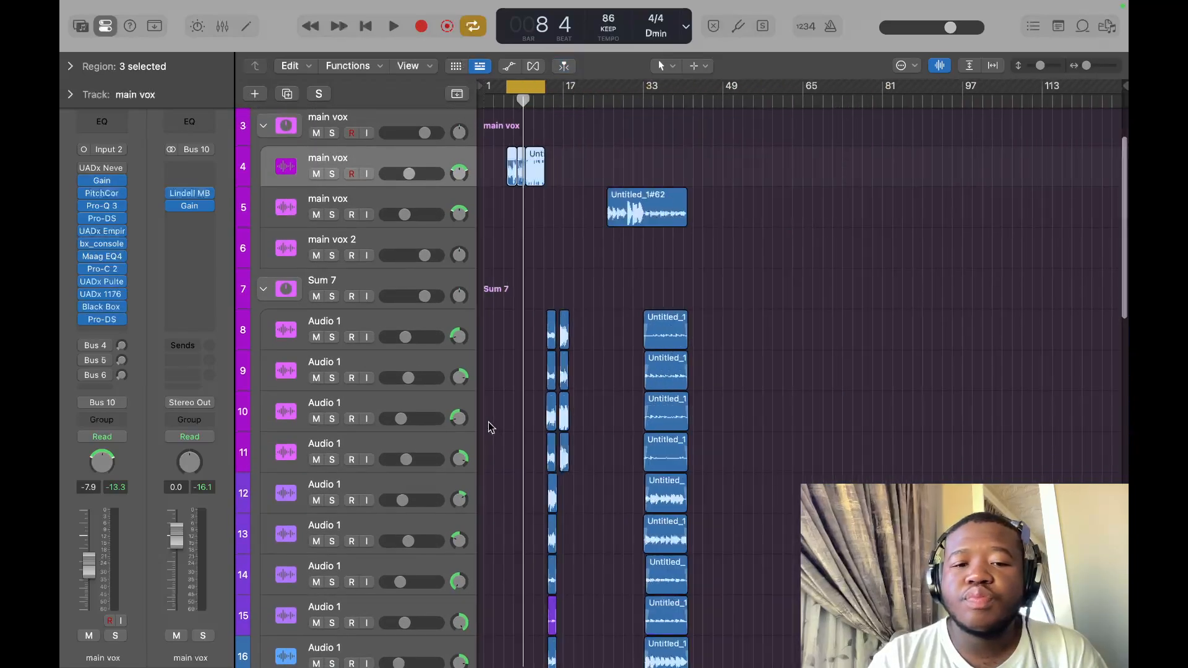
{"action": "scroll", "coordinate": [488, 422], "scroll_direction": "down", "scroll_amount": 7}
{"action": "scroll", "coordinate": [491, 426], "scroll_direction": "down", "scroll_amount": 5}
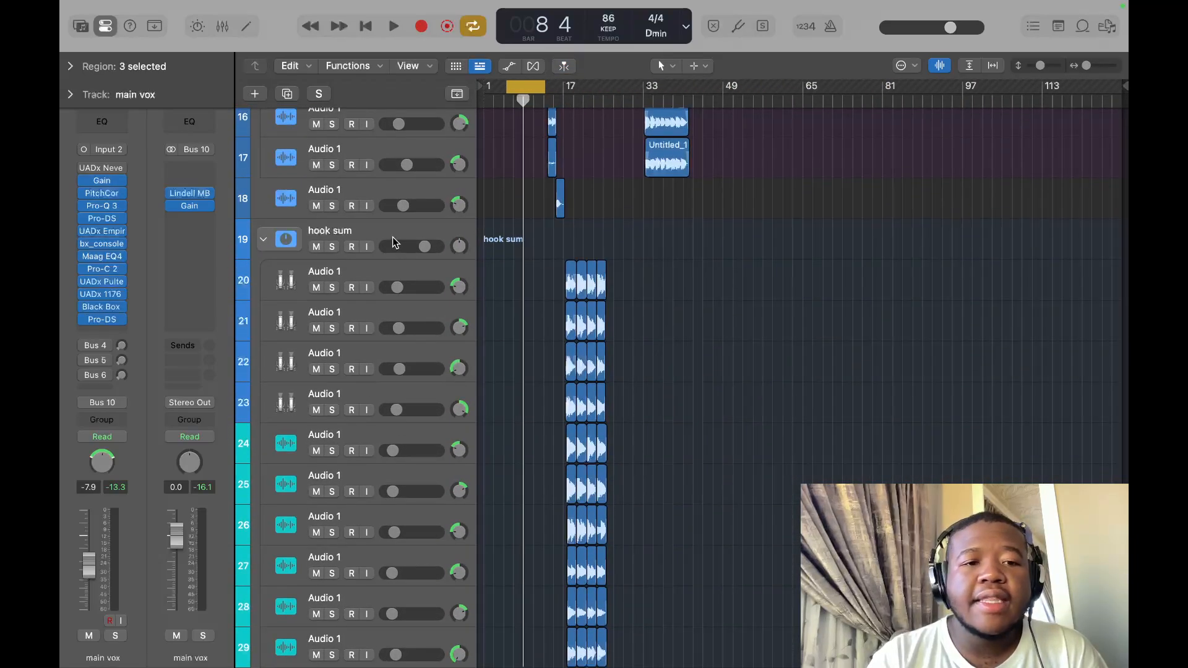
{"action": "left_click", "coordinate": [308, 242]}
{"action": "scroll", "coordinate": [335, 269], "scroll_direction": "up", "scroll_amount": 6}
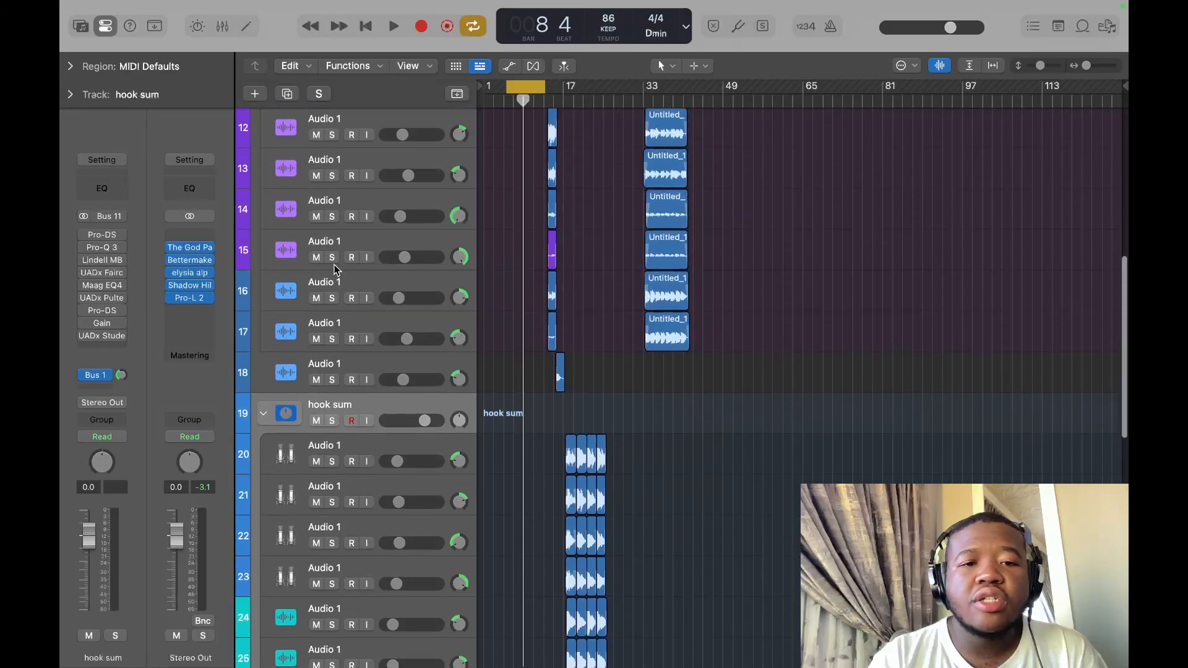
{"action": "scroll", "coordinate": [335, 269], "scroll_direction": "up", "scroll_amount": 6}
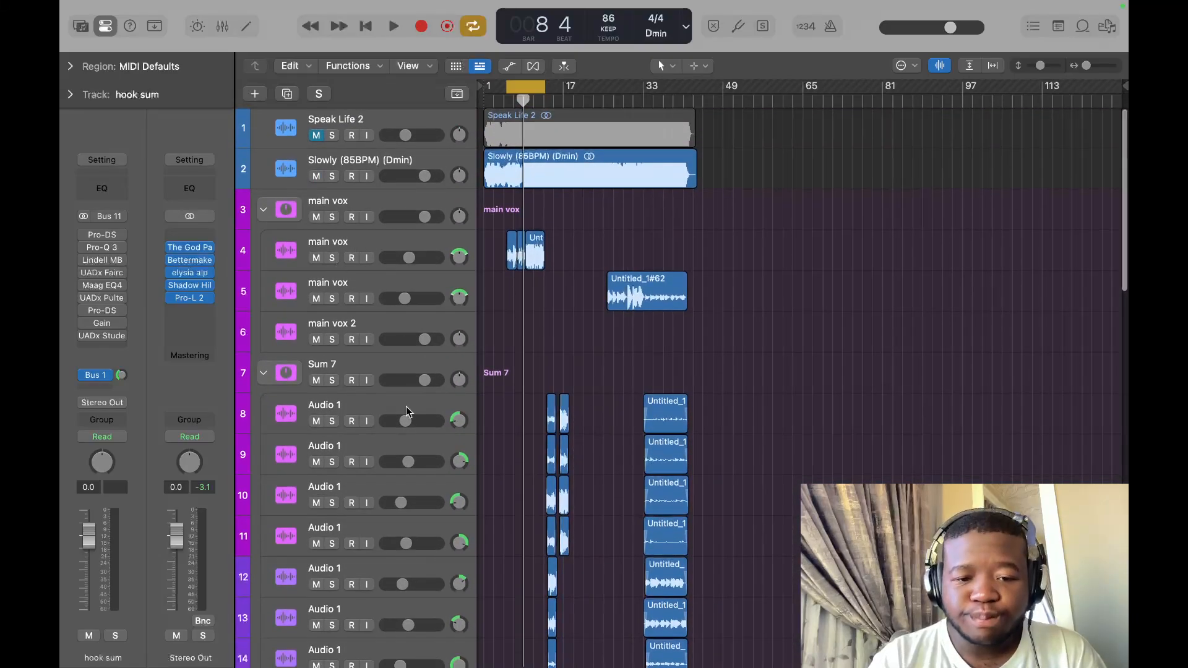
{"action": "scroll", "coordinate": [407, 411], "scroll_direction": "down", "scroll_amount": 4}
{"action": "left_click", "coordinate": [363, 221]}
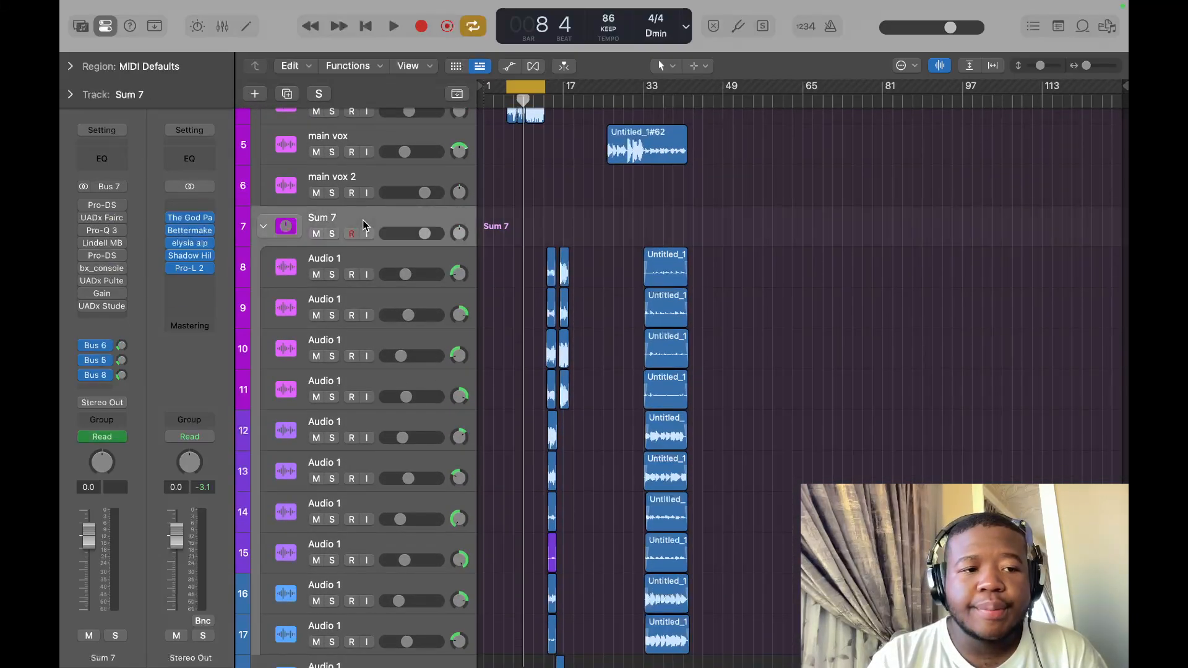
{"action": "scroll", "coordinate": [312, 204], "scroll_direction": "up", "scroll_amount": 3}
{"action": "scroll", "coordinate": [311, 203], "scroll_direction": "up", "scroll_amount": 1}
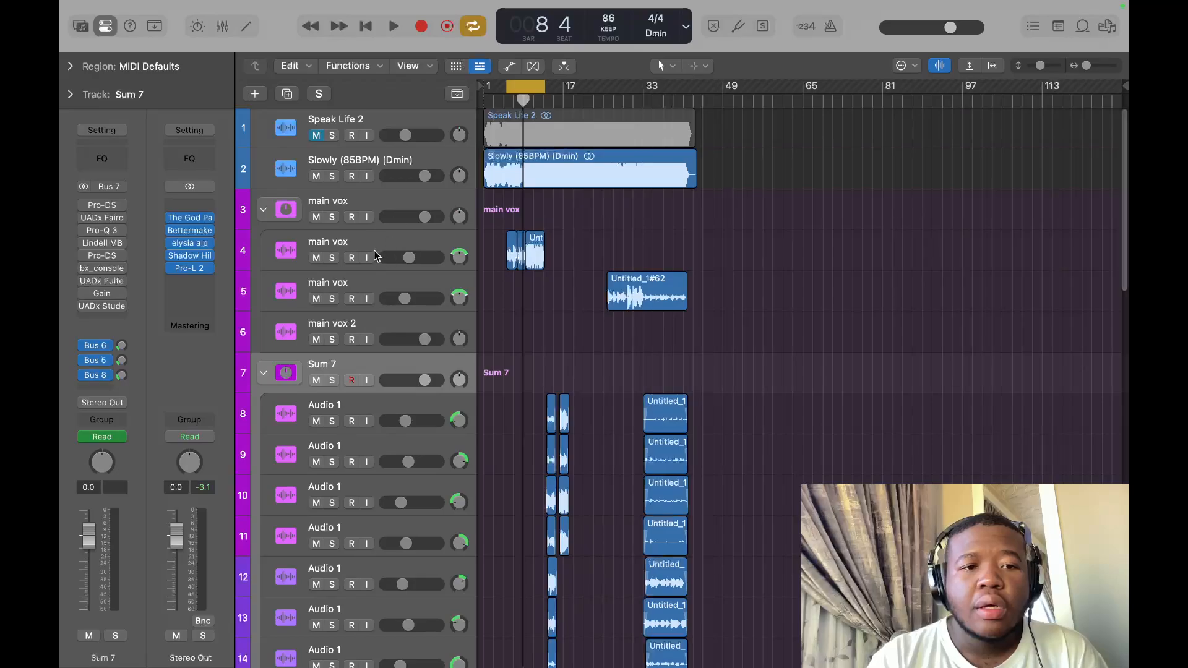
Review the lead main vox track's Bus 4 and Bus 5 sends, opening and closing the ValhallaVintageVerb on the Bus 5 return.
{"action": "left_click", "coordinate": [374, 246]}
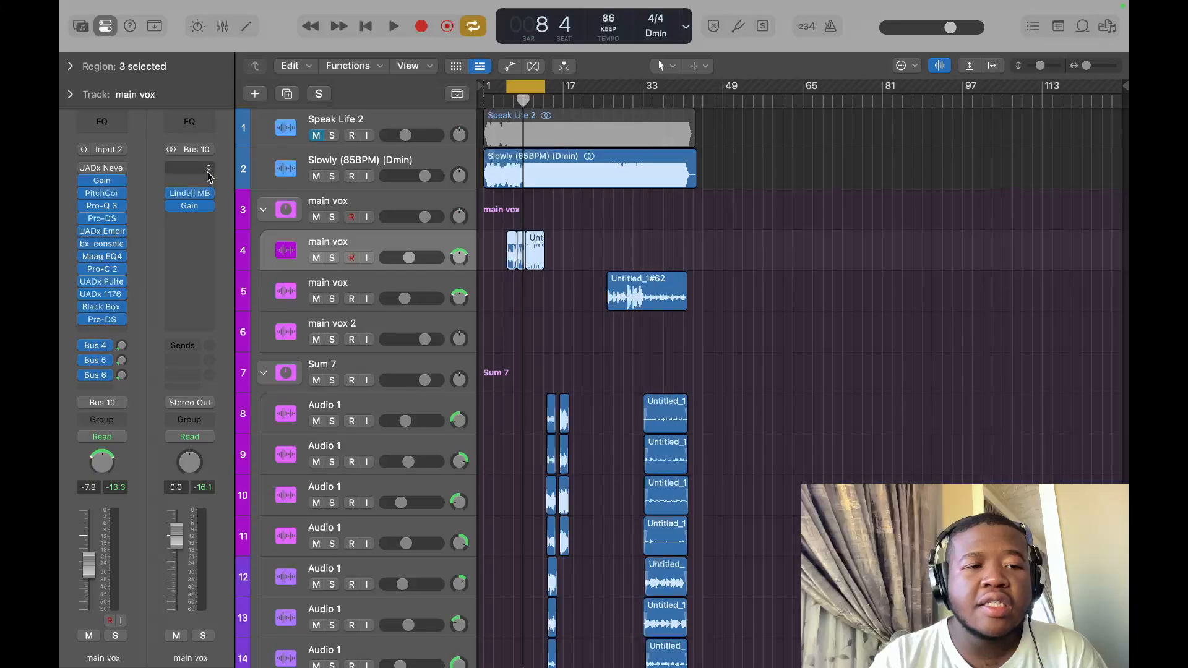
{"action": "left_click", "coordinate": [122, 346]}
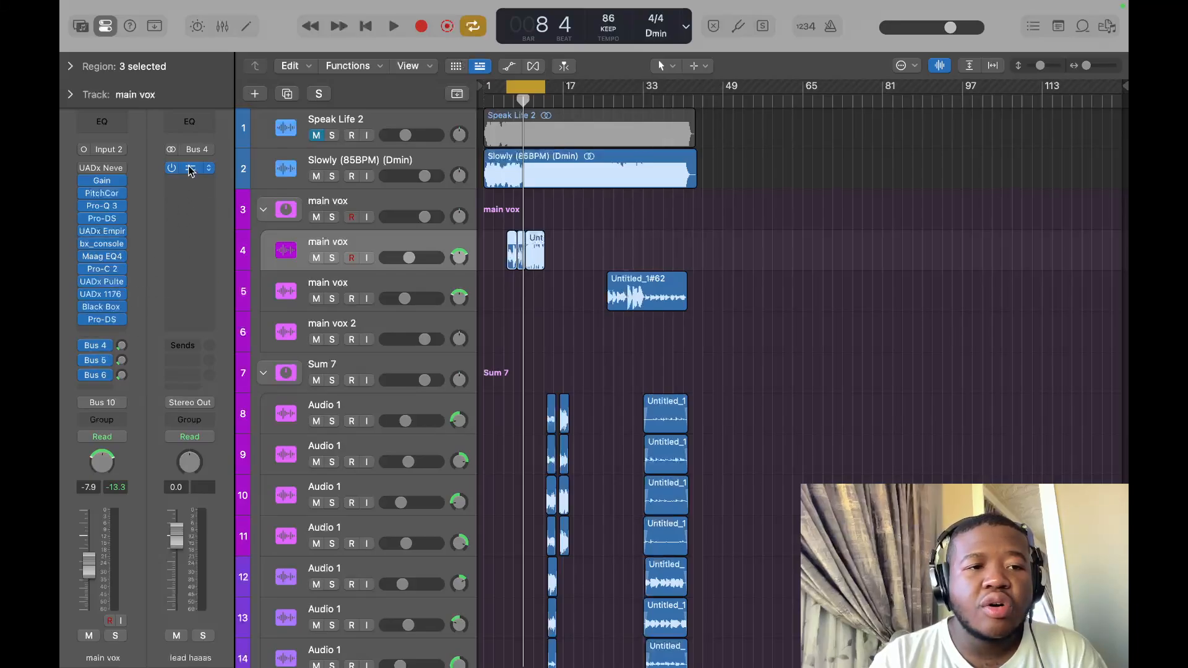
{"action": "left_click", "coordinate": [122, 360]}
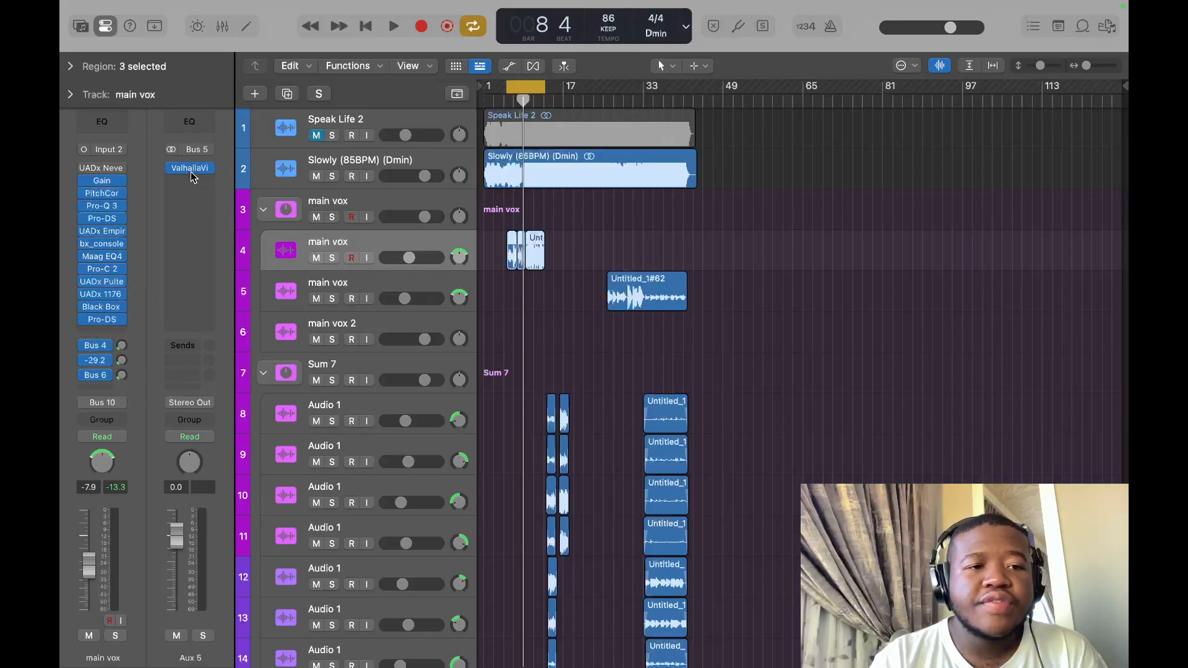
{"action": "left_click", "coordinate": [190, 168]}
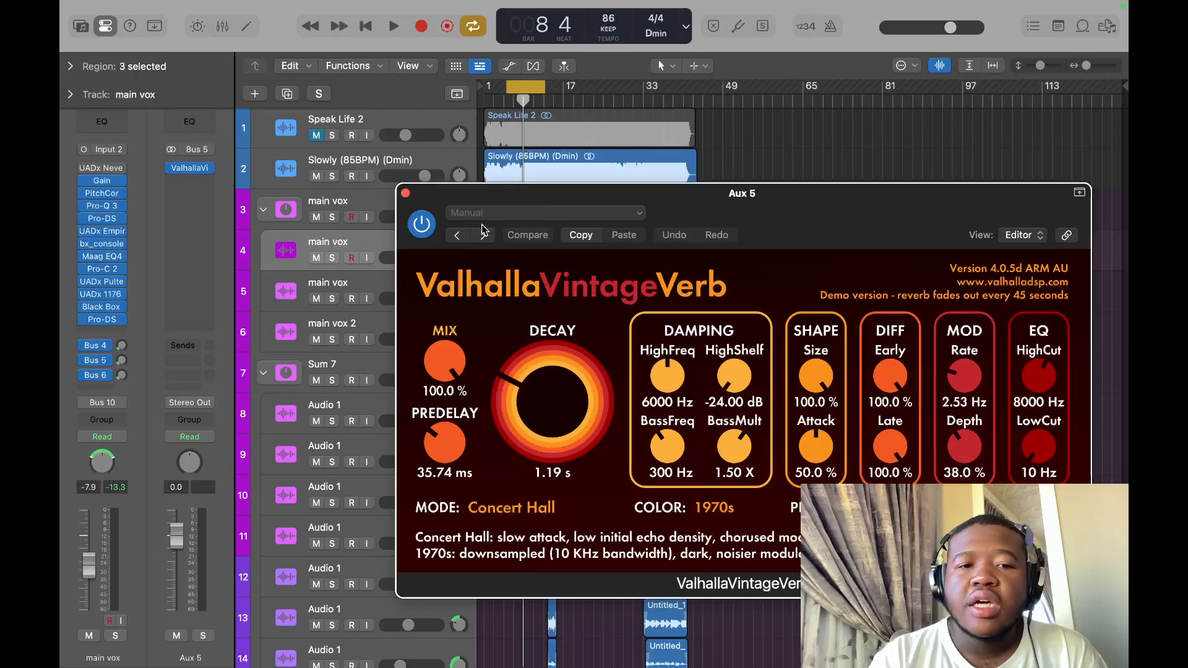
{"action": "left_click", "coordinate": [406, 193]}
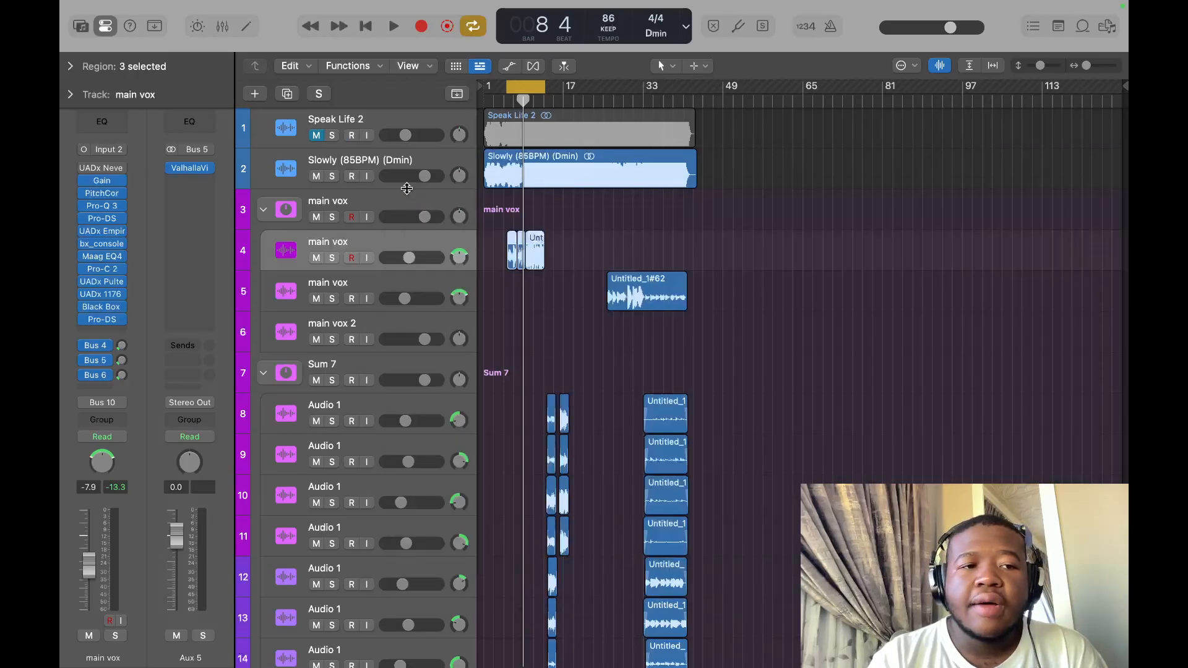
Inspect the Capitol Chambers reverb on the lead vocal's Bus 6 return, close it, and play the loop briefly.
{"action": "left_click", "coordinate": [122, 375]}
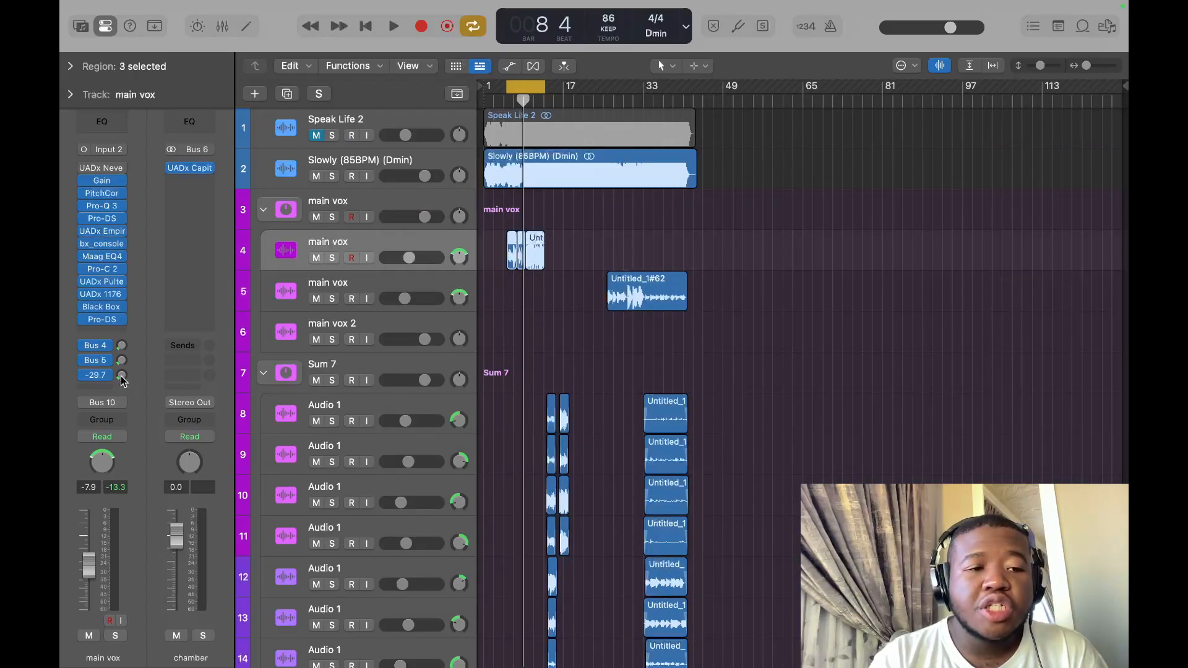
{"action": "left_click", "coordinate": [190, 168]}
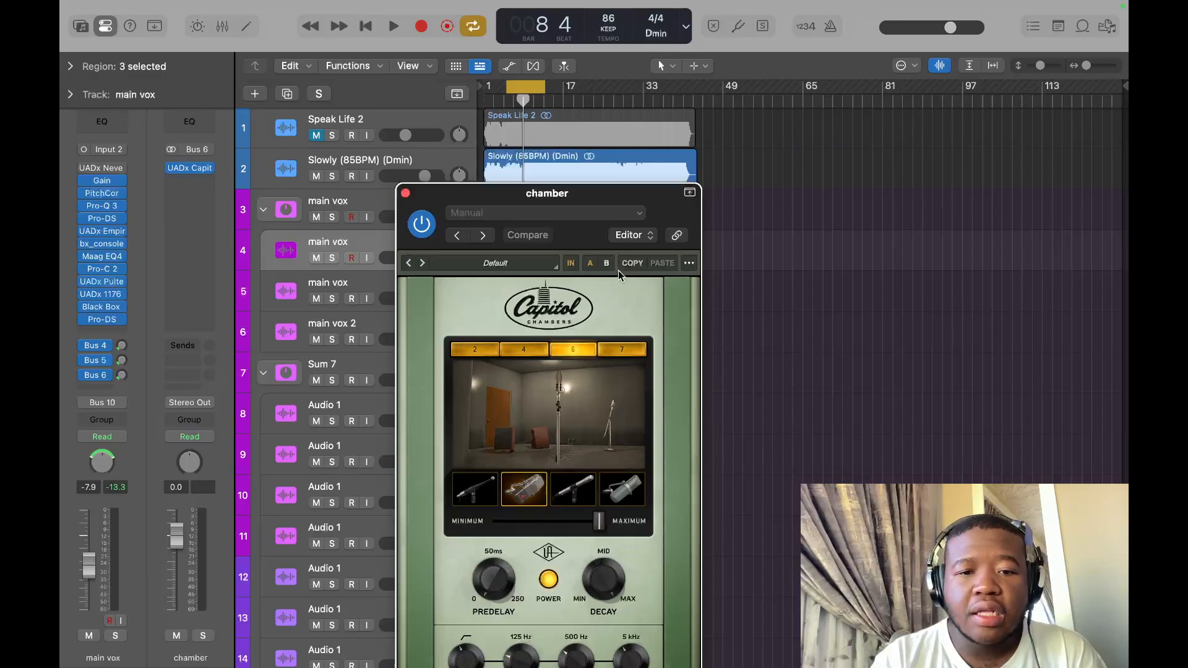
{"action": "left_click", "coordinate": [549, 350]}
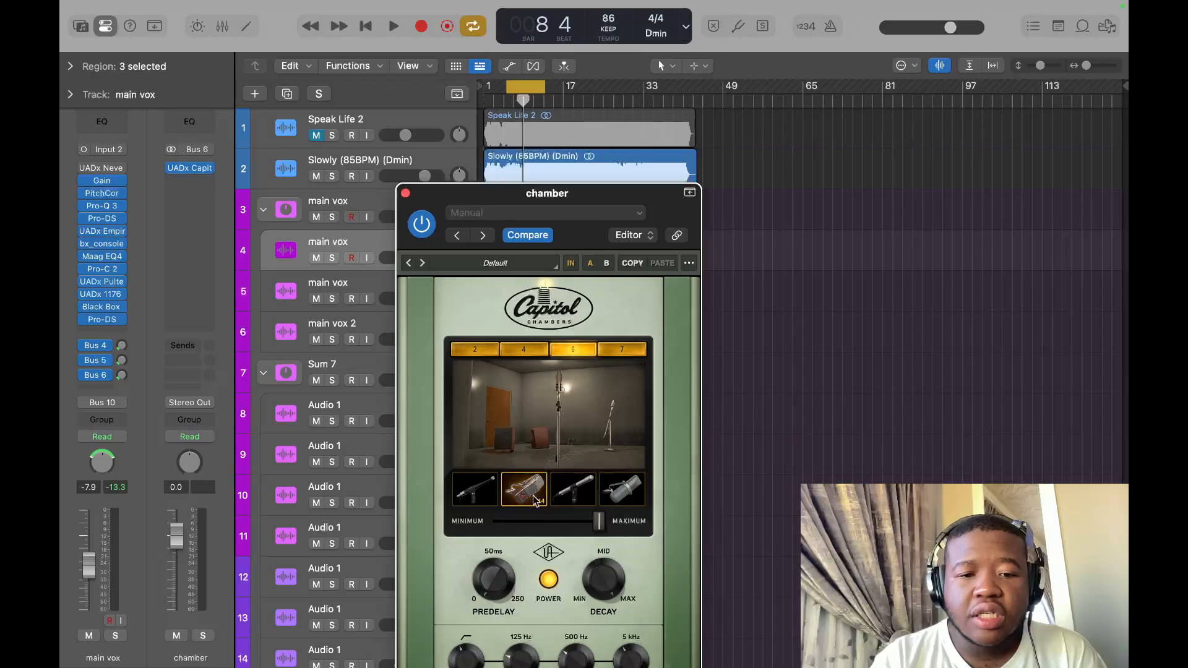
{"action": "left_click", "coordinate": [405, 193]}
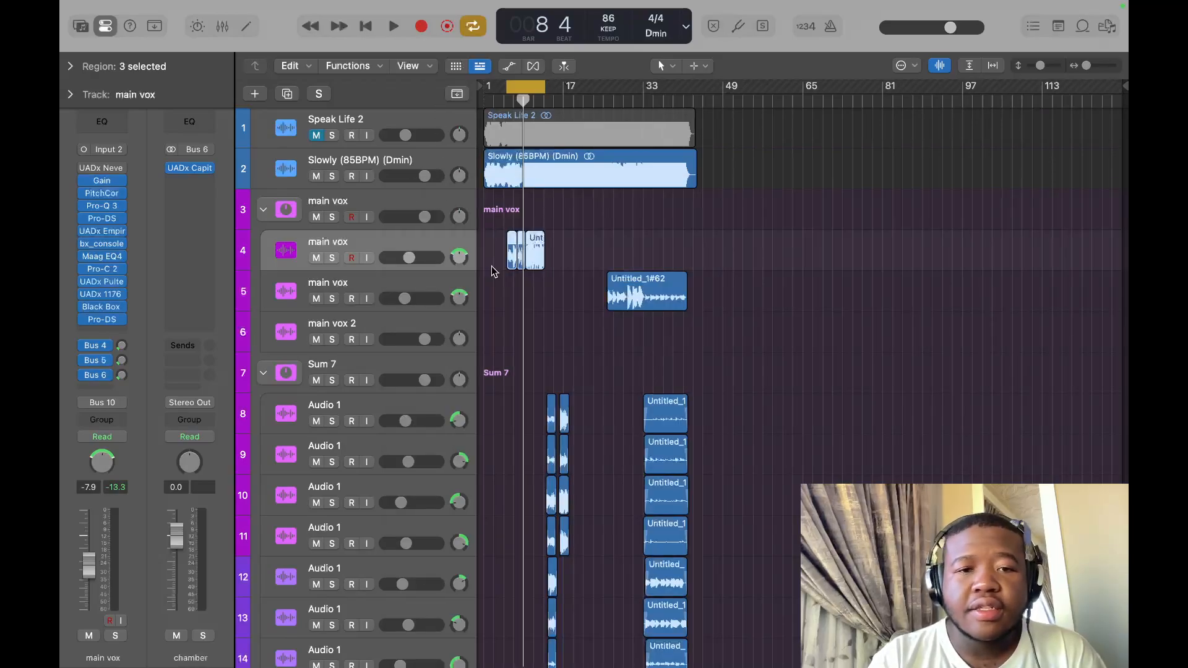
{"action": "key", "text": "space"}
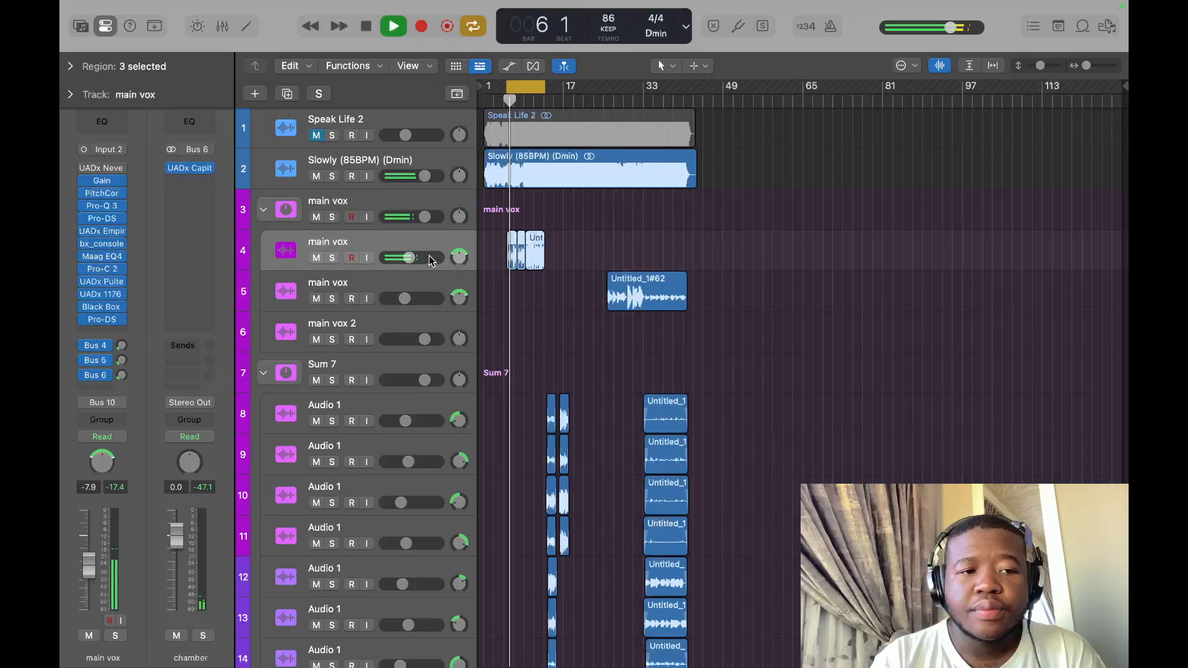
{"action": "key", "text": "space"}
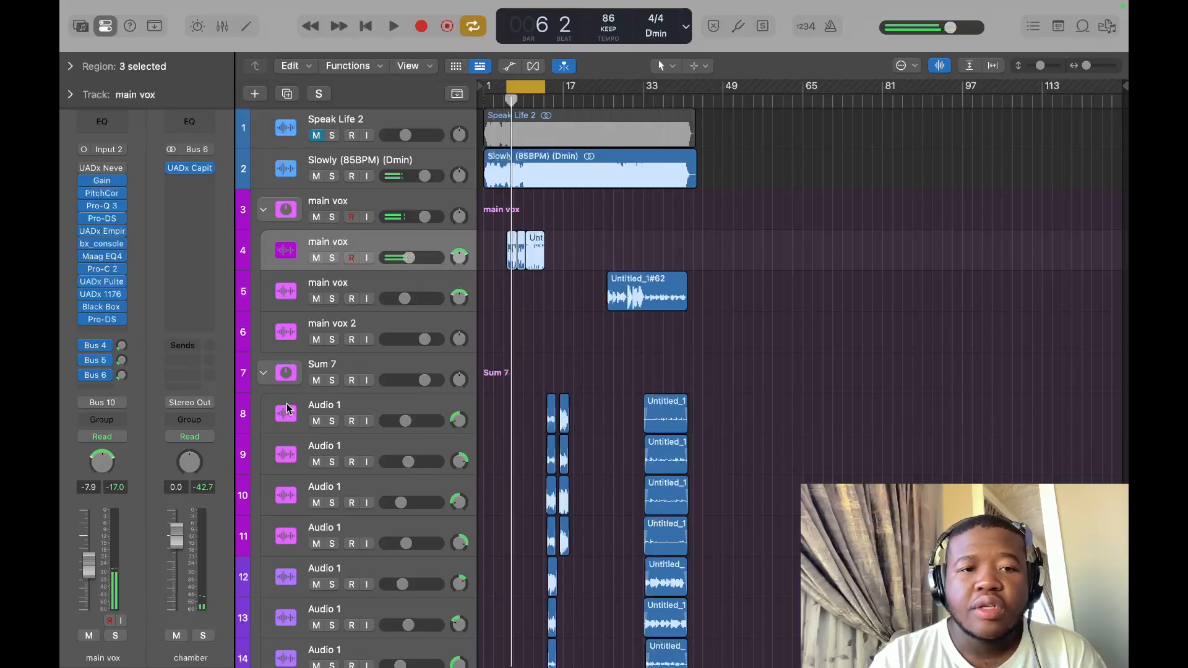
Bypass every active insert plug-in and the Bus 4, Bus 5 and Bus 6 sends on the lead main vox track.
{"action": "scroll", "coordinate": [447, 426], "scroll_direction": "down", "scroll_amount": 2}
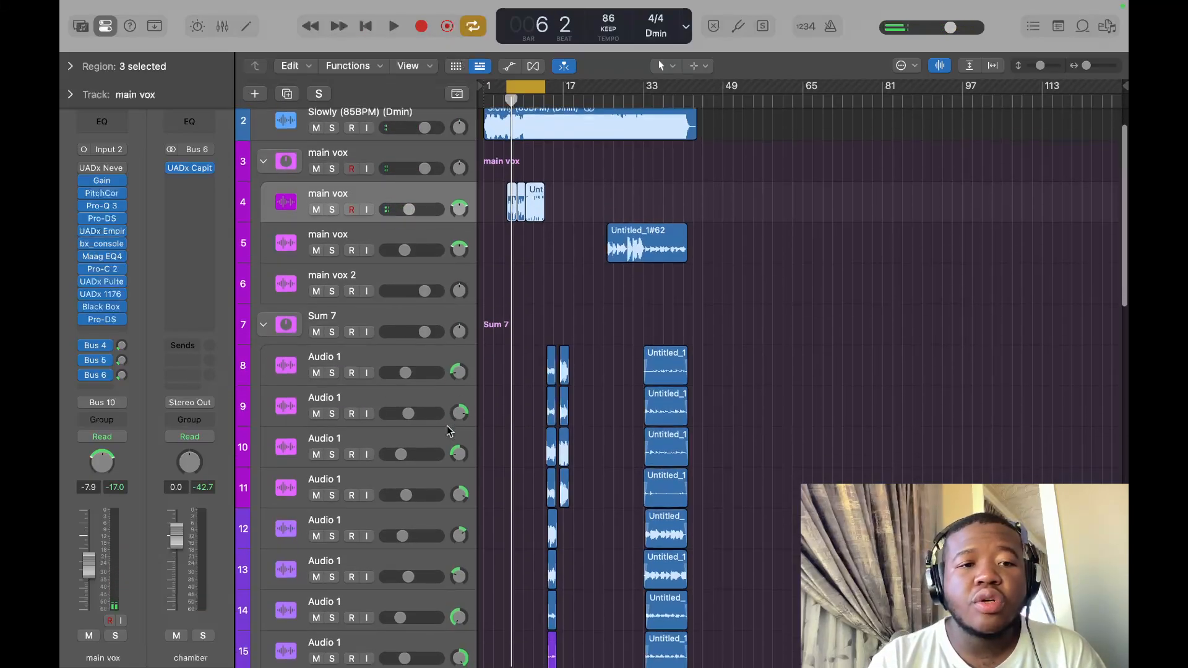
{"action": "mouse_move", "coordinate": [86, 196]}
{"action": "left_click_drag", "start_coordinate": [83, 193], "coordinate": [92, 317]}
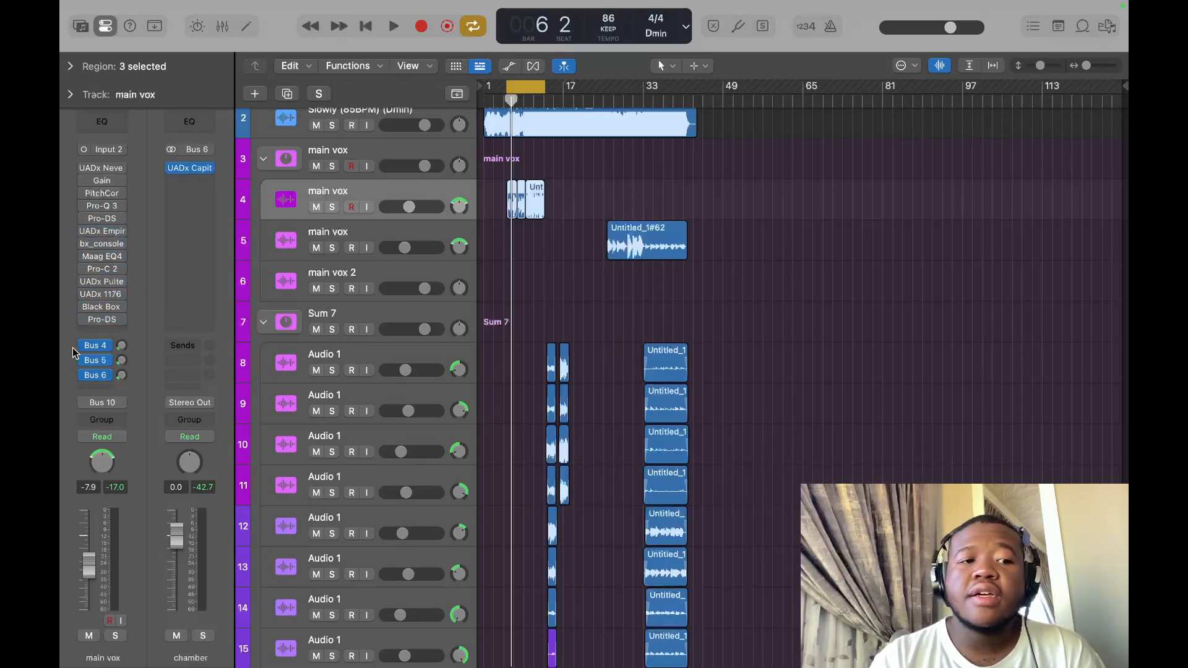
{"action": "left_click_drag", "start_coordinate": [84, 346], "coordinate": [85, 375]}
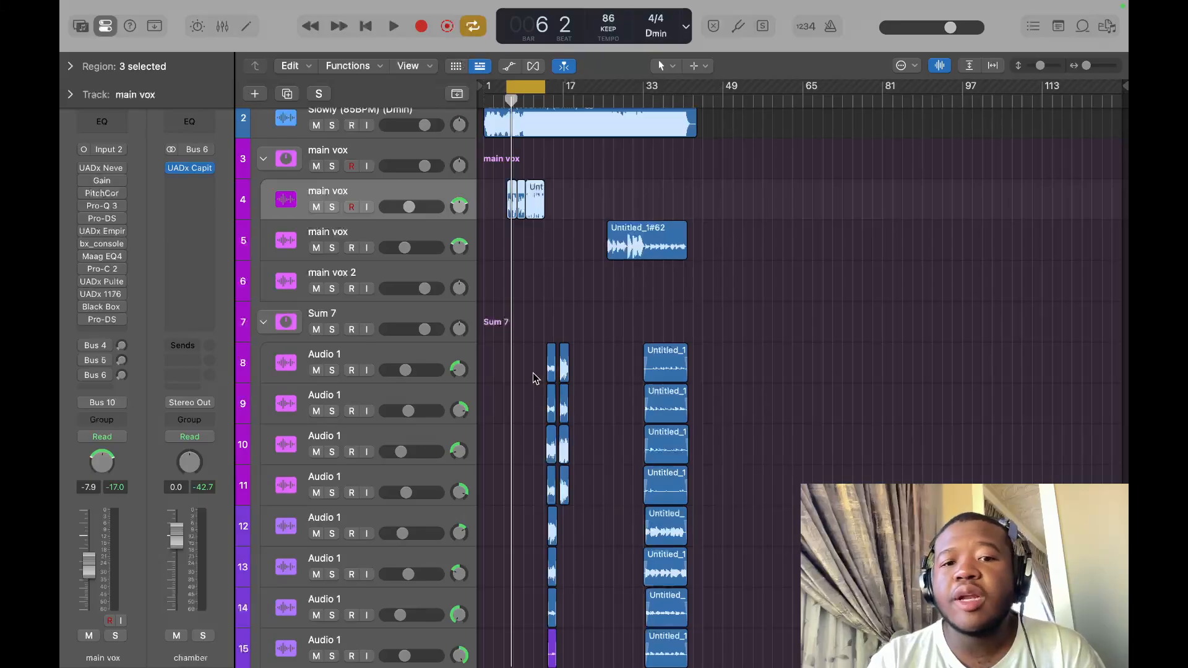
Move the cycle range to the first two phrases of the Sum 7 stack, from about bar 13.5 to bar 18.
{"action": "key", "text": "super+Right"}
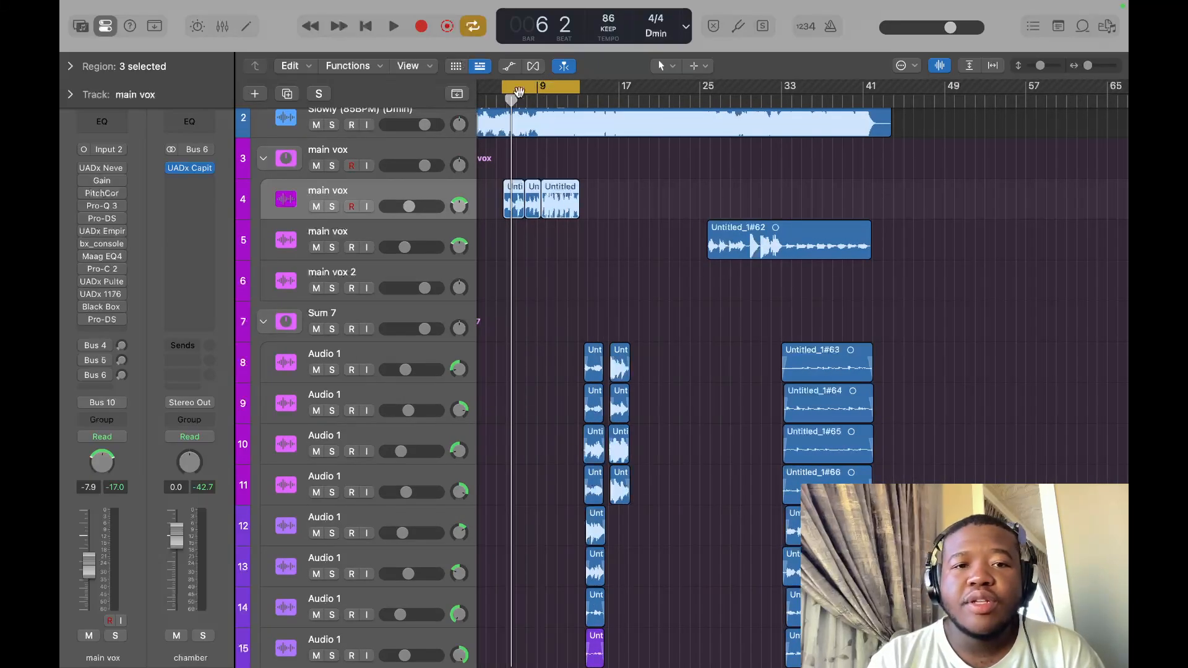
{"action": "left_click_drag", "start_coordinate": [578, 93], "coordinate": [628, 124]}
{"action": "left_click_drag", "start_coordinate": [509, 98], "coordinate": [588, 126]}
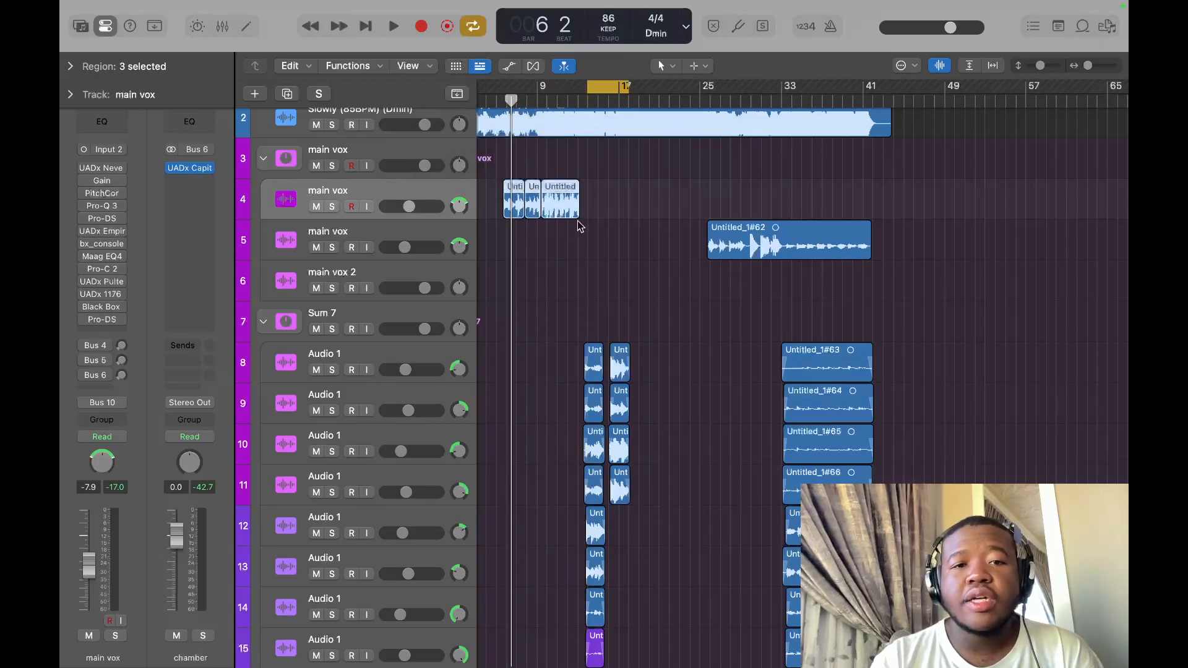
{"action": "key", "text": "super+Right"}
{"action": "key", "text": "super+Right"}
{"action": "key", "text": "super+Right"}
{"action": "key", "text": "super+Right"}
{"action": "key", "text": "super+Right"}
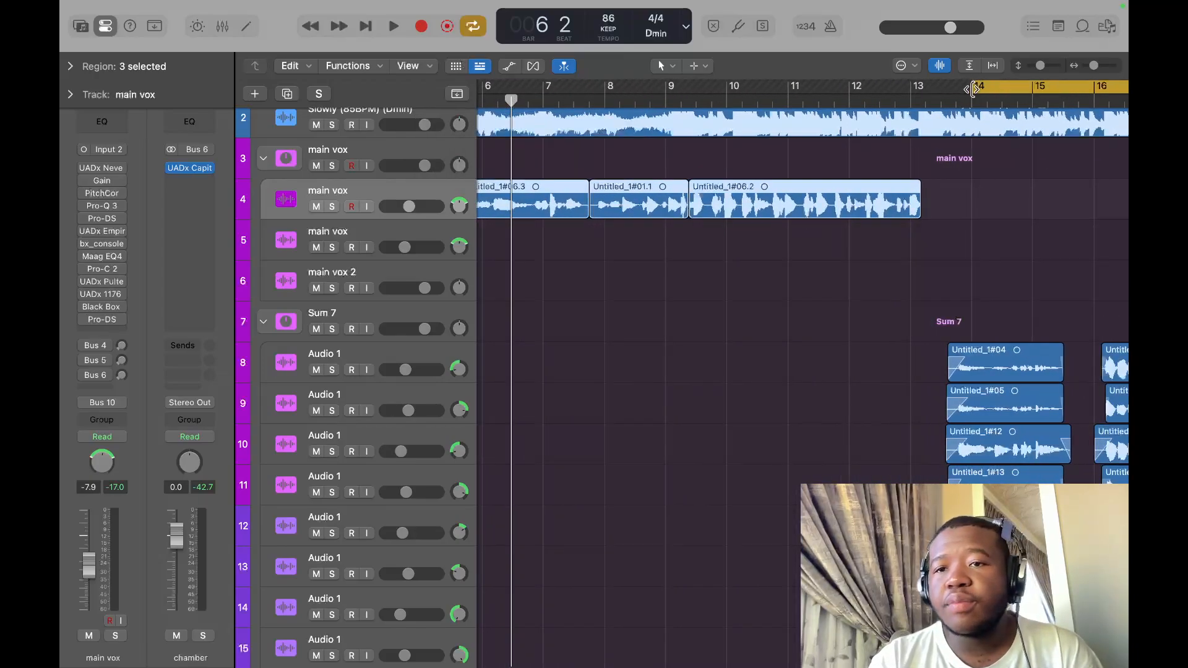
{"action": "left_click_drag", "start_coordinate": [973, 93], "coordinate": [949, 88]}
{"action": "scroll", "coordinate": [997, 213], "scroll_direction": "right", "scroll_amount": 5}
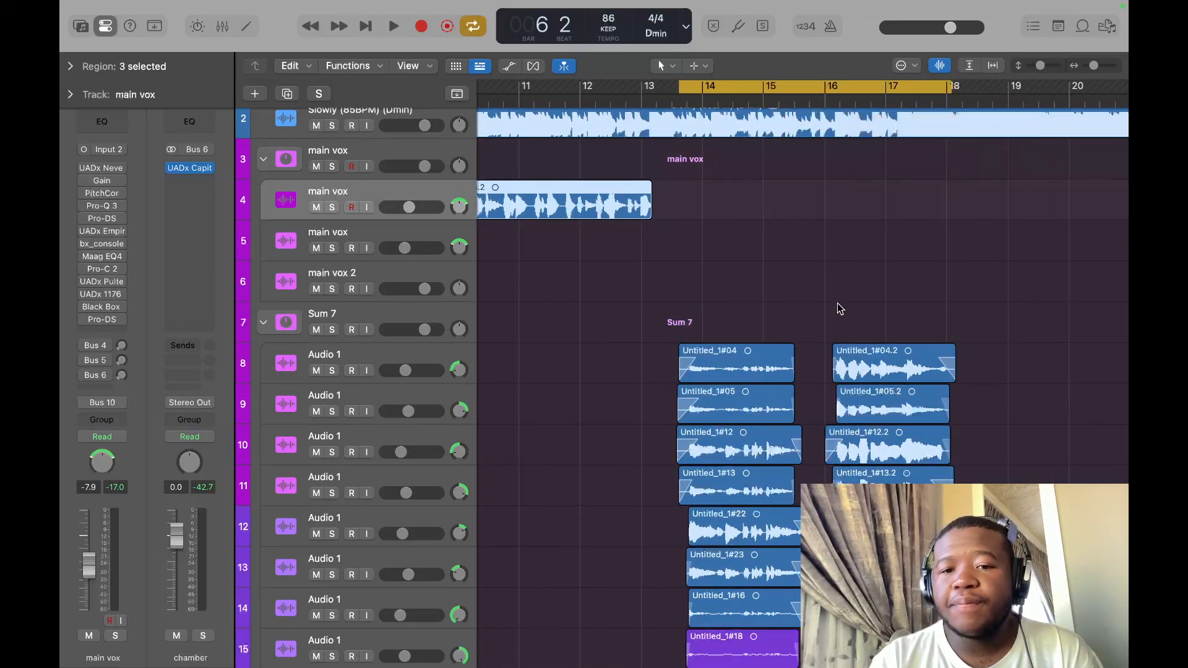
Select the Sum 7 stack and enable all its insert plug-ins from the first Pro-DS through the UADx Studer.
{"action": "scroll", "coordinate": [838, 308], "scroll_direction": "down", "scroll_amount": 10}
{"action": "scroll", "coordinate": [801, 370], "scroll_direction": "up", "scroll_amount": 6}
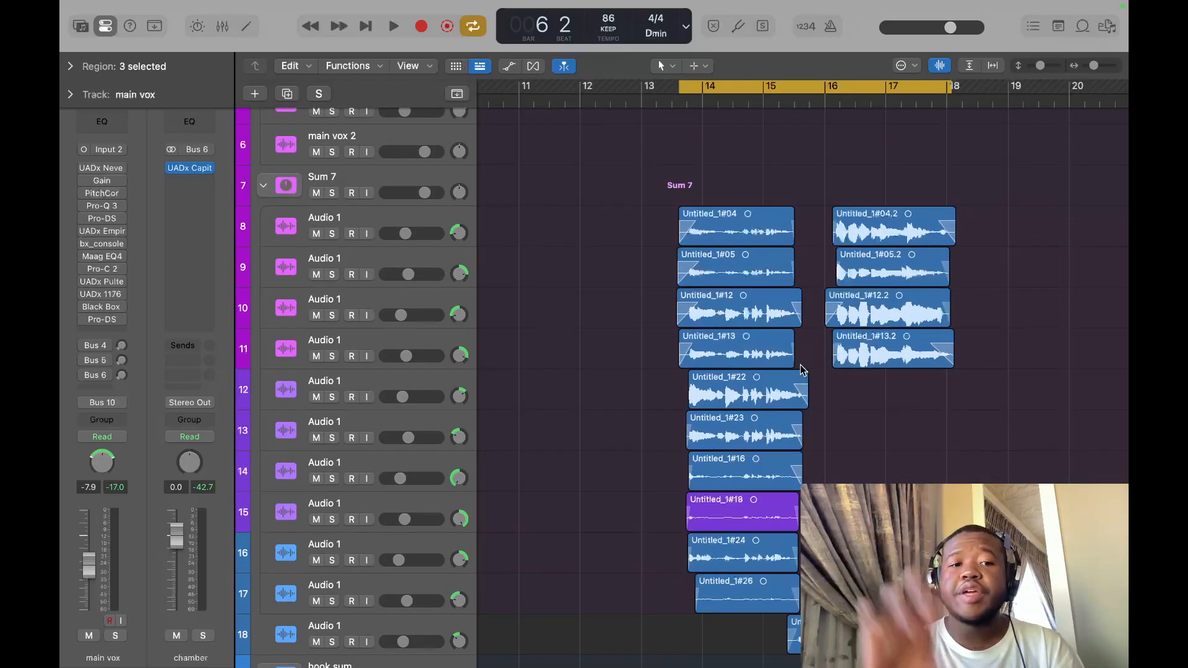
{"action": "left_click", "coordinate": [391, 174]}
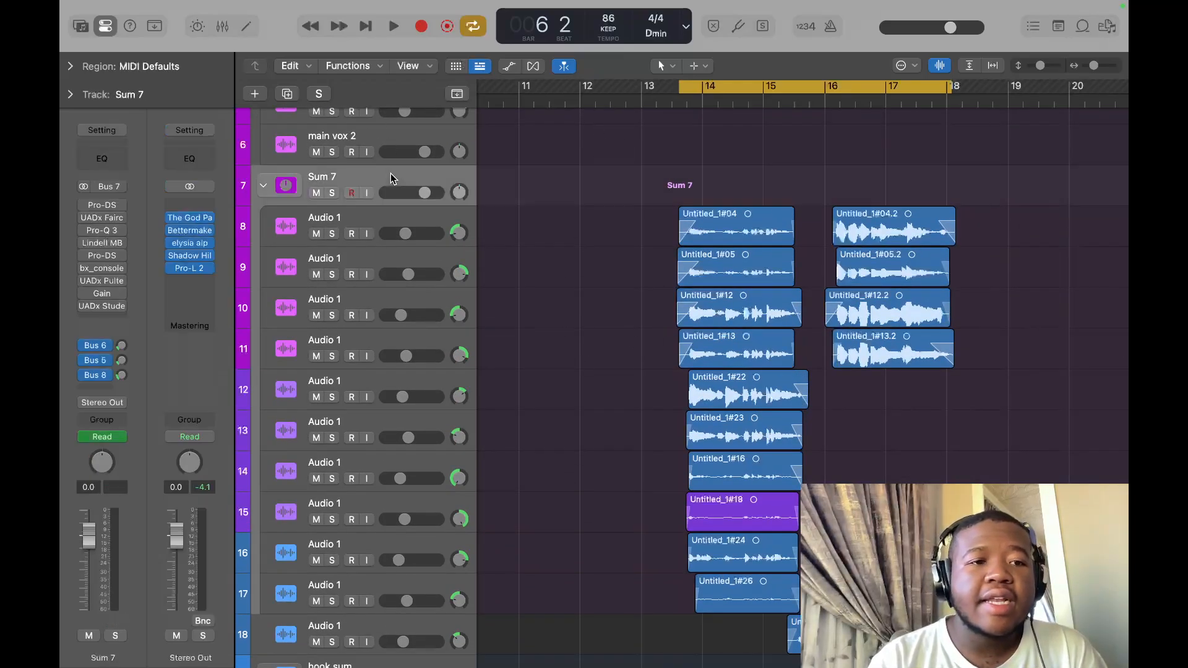
{"action": "scroll", "coordinate": [391, 173], "scroll_direction": "up", "scroll_amount": 1}
{"action": "left_click_drag", "start_coordinate": [84, 205], "coordinate": [91, 313]}
Place the playhead at the cycle start and play through the Sum 7 background vocals.
{"action": "left_click", "coordinate": [677, 104]}
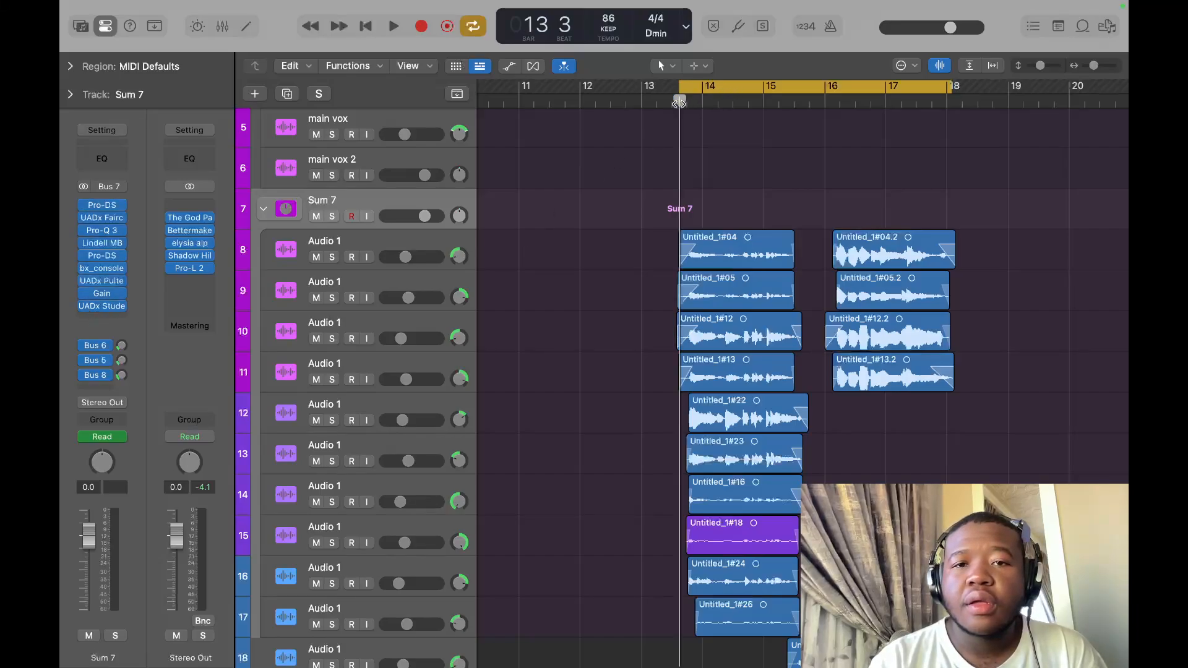
{"action": "key", "text": "space"}
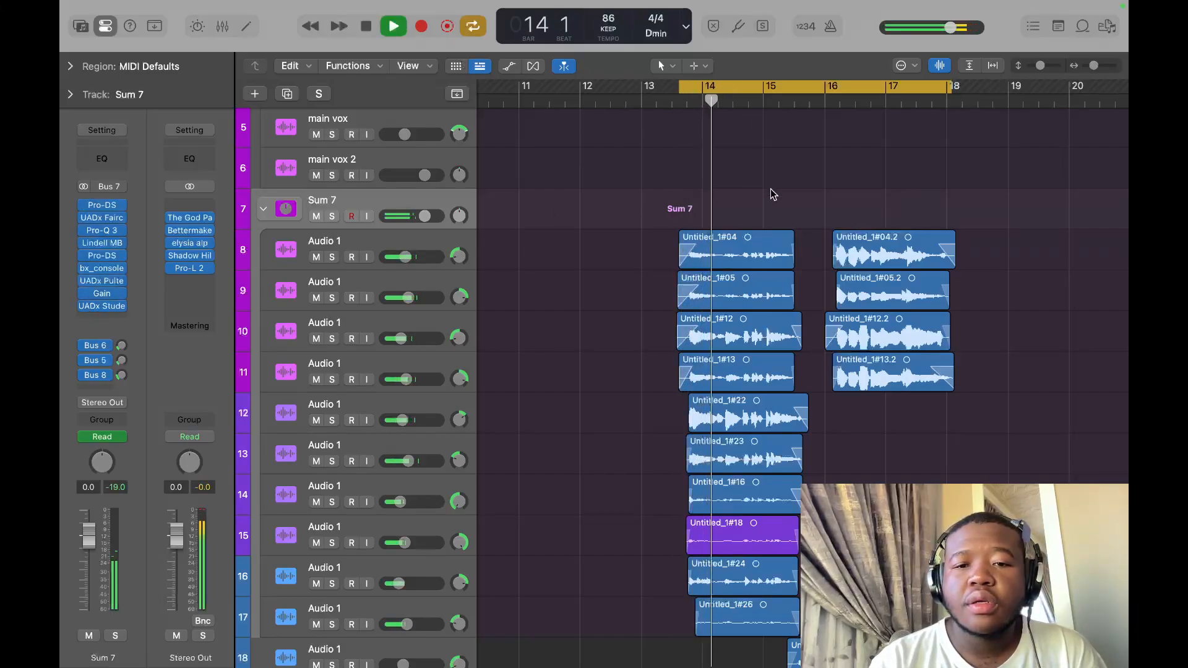
{"action": "scroll", "coordinate": [786, 402], "scroll_direction": "down", "scroll_amount": 3}
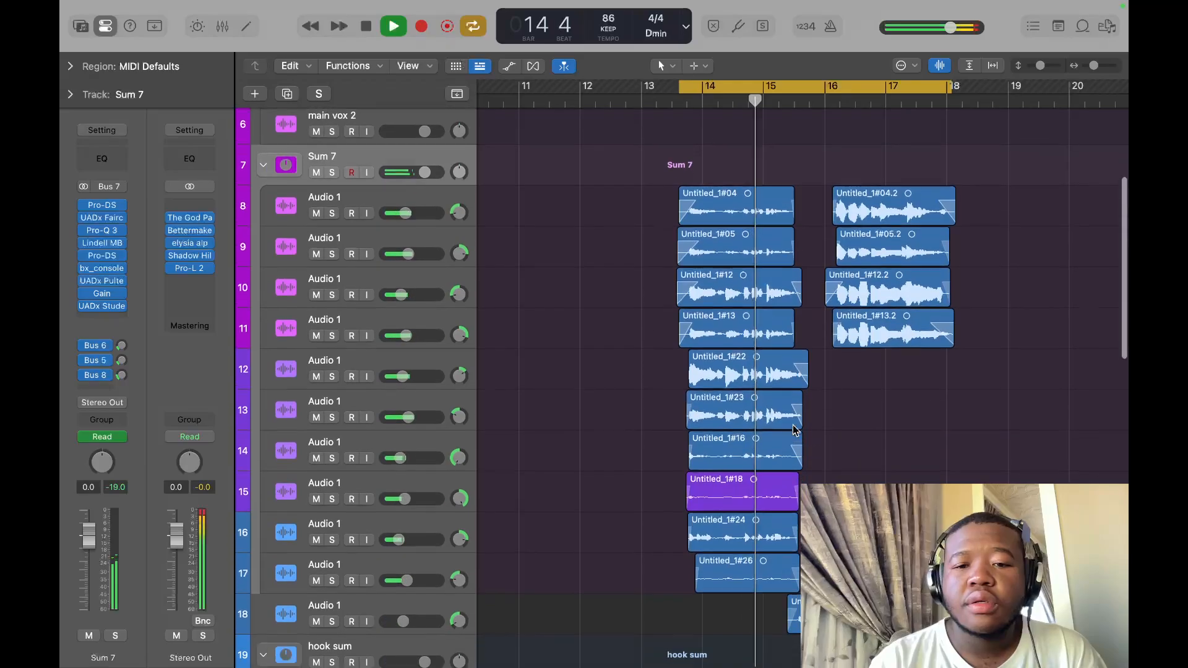
{"action": "scroll", "coordinate": [797, 431], "scroll_direction": "down", "scroll_amount": 1}
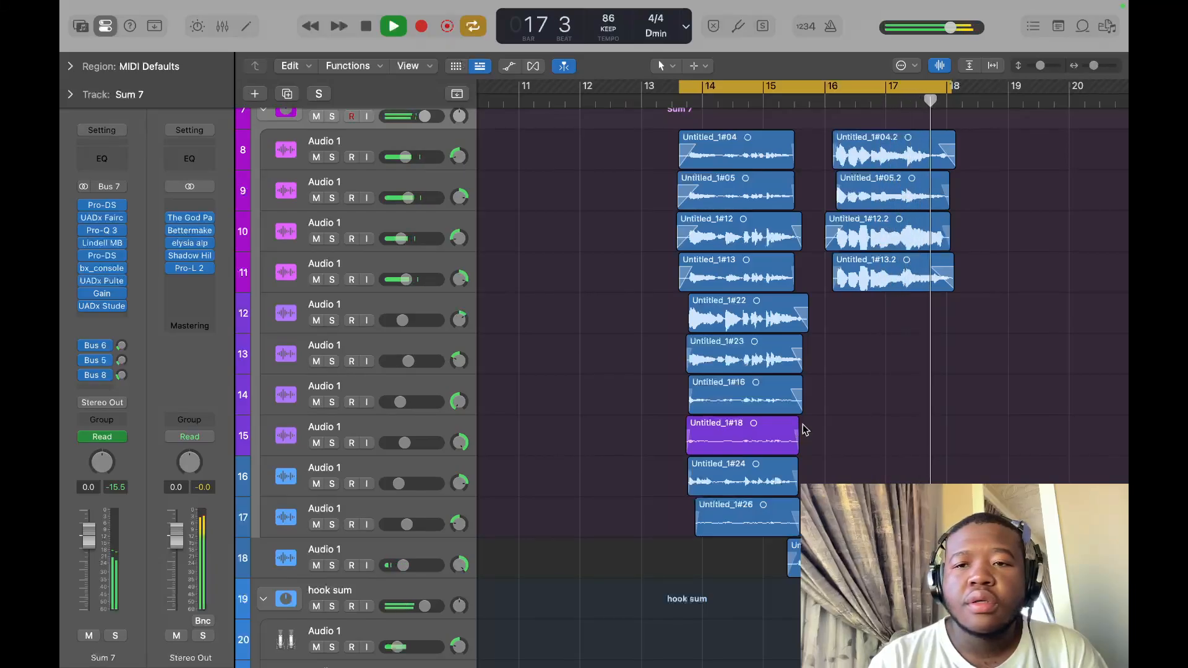
{"action": "key", "text": "space"}
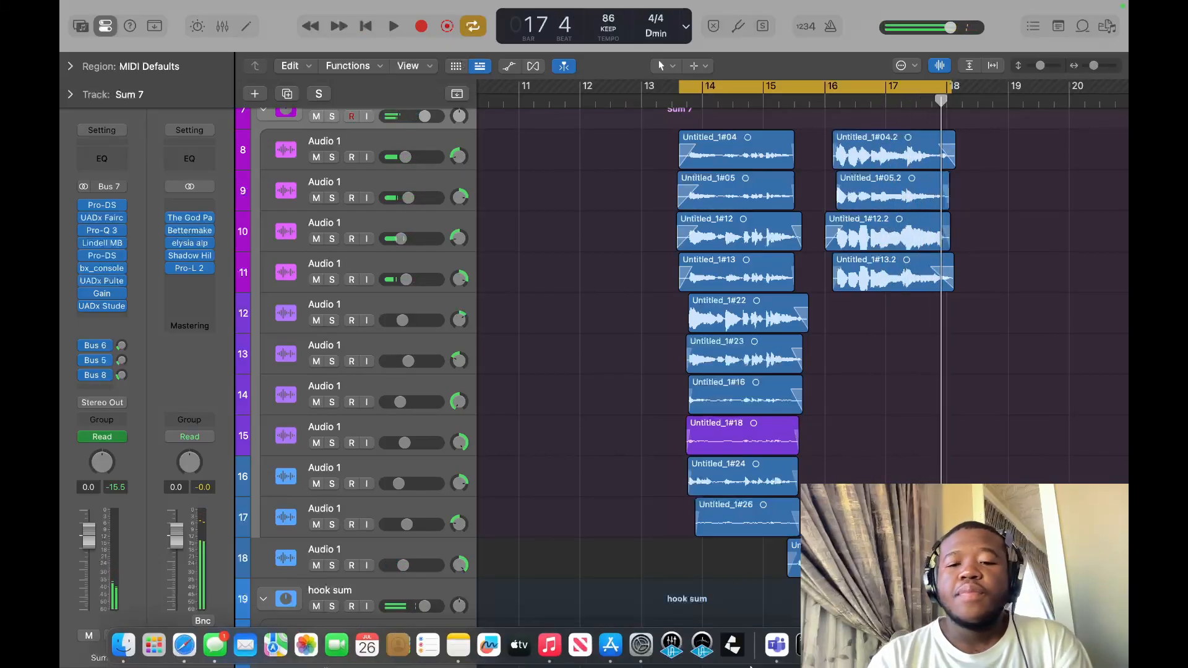
Mute the hook sum stack and play the start of the Sum 7 loop again.
{"action": "left_click", "coordinate": [317, 607]}
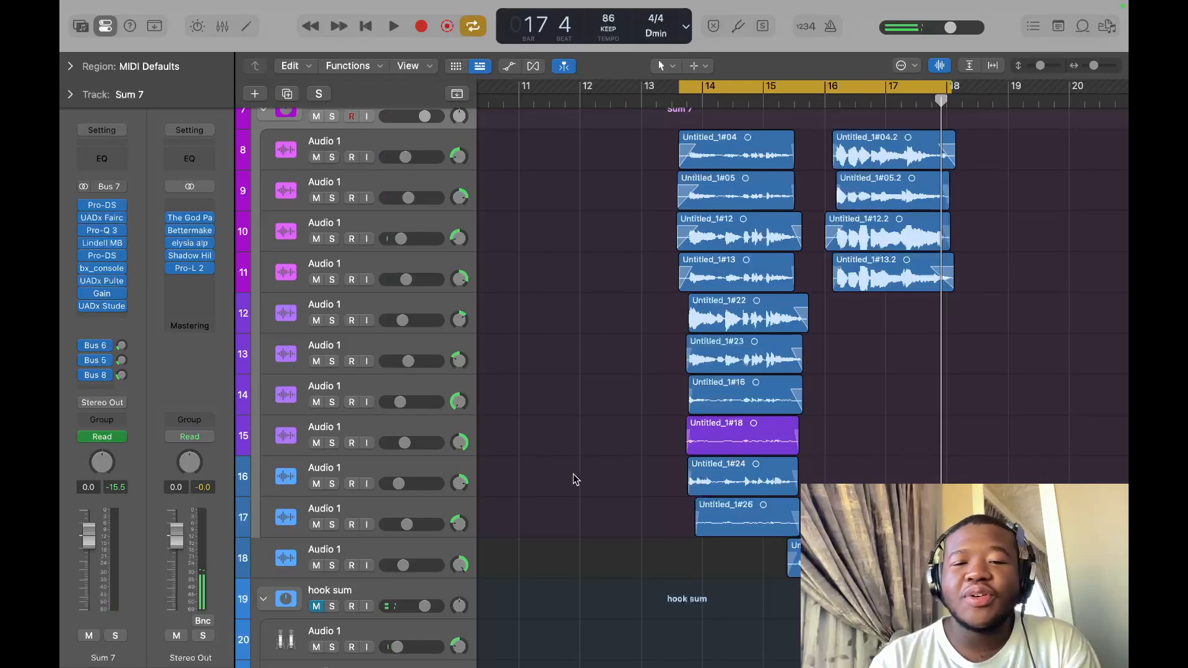
{"action": "scroll", "coordinate": [573, 474], "scroll_direction": "up", "scroll_amount": 3}
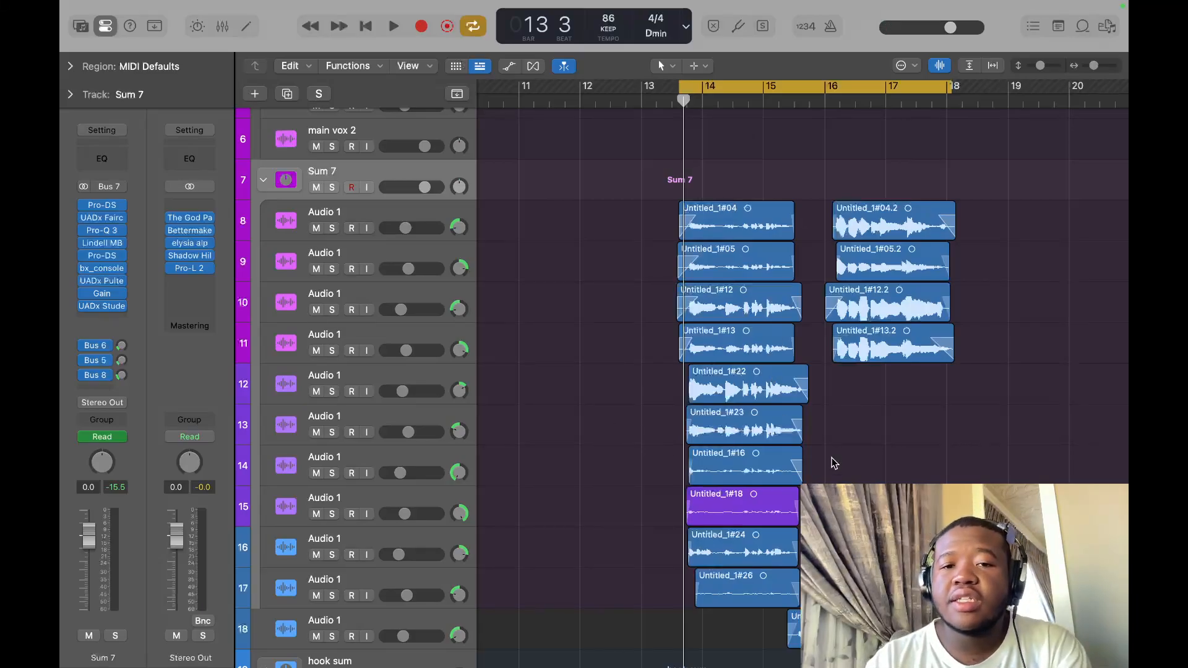
{"action": "key", "text": "space"}
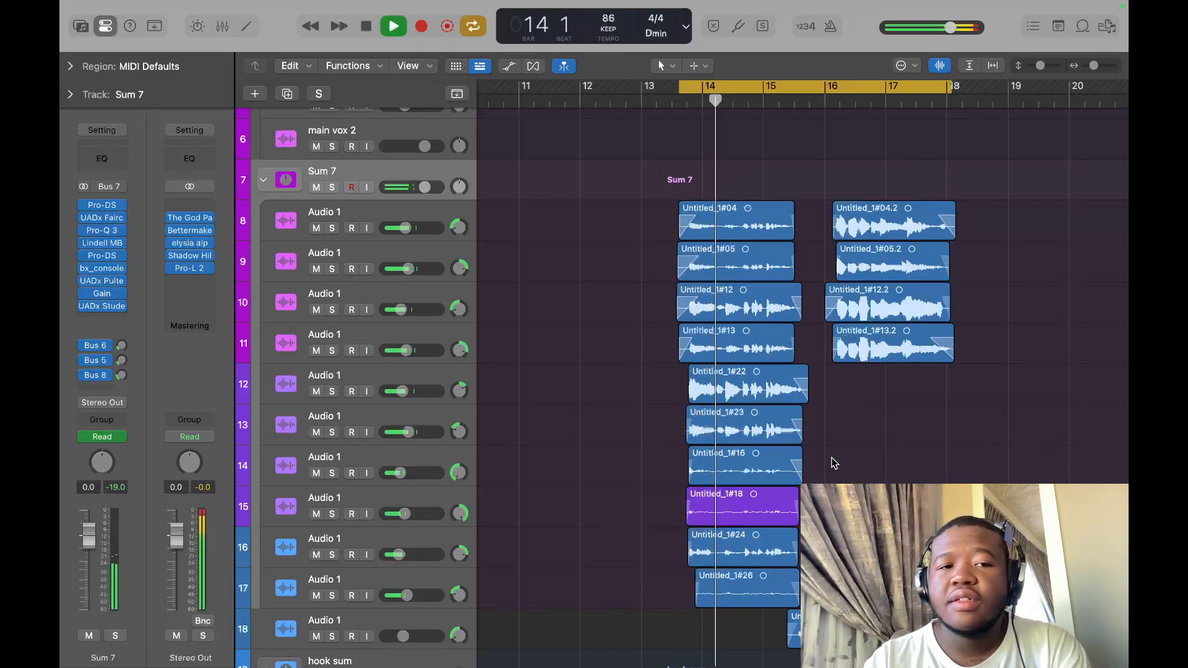
{"action": "key", "text": "space"}
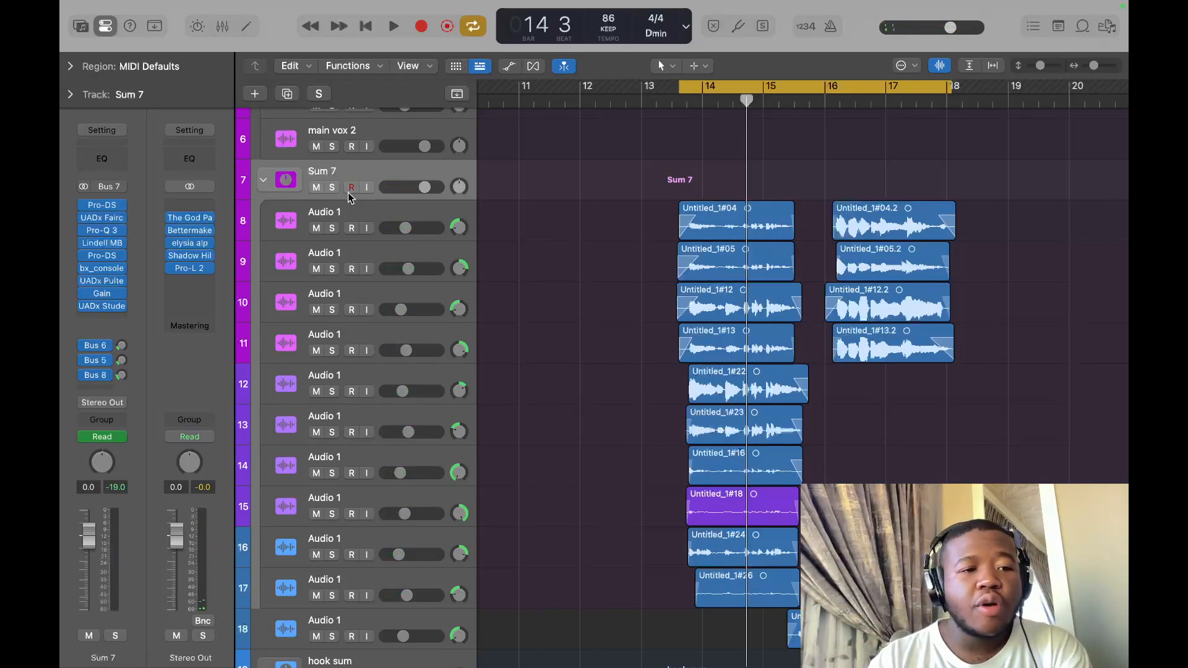
Review the Sum 7 stack's Bus 6, Bus 5 and Bus 8 sends, opening and closing the ValhallaVintageVerb on the Bus 8 return.
{"action": "left_click", "coordinate": [121, 347]}
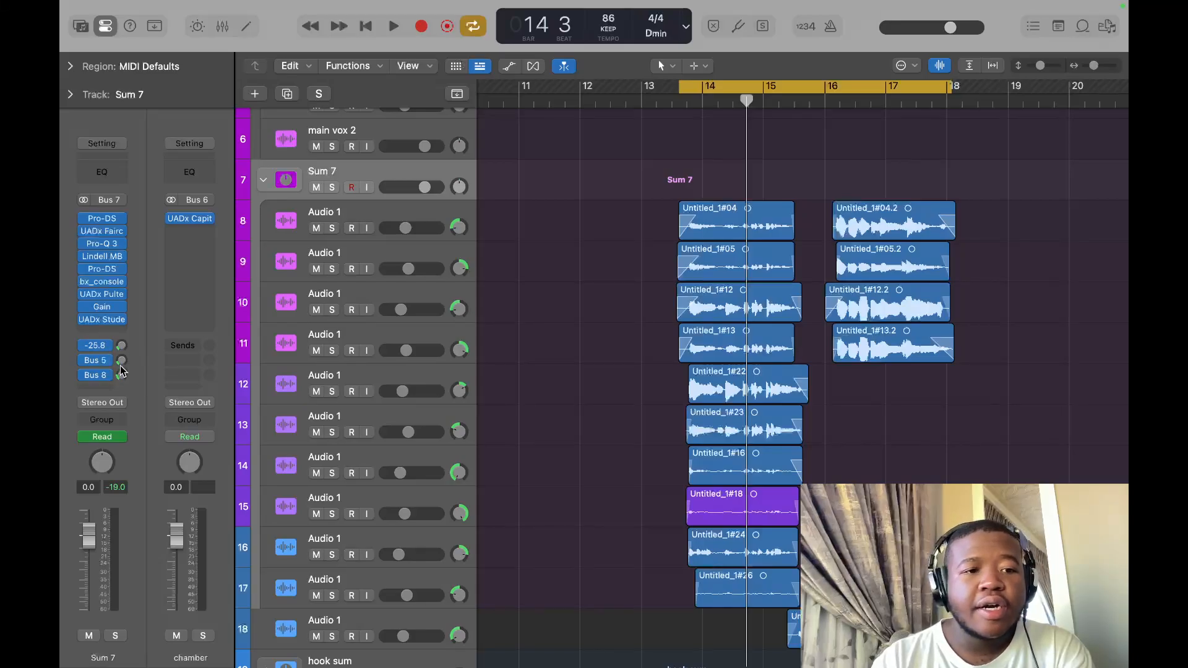
{"action": "left_click", "coordinate": [121, 363]}
{"action": "left_click", "coordinate": [122, 377]}
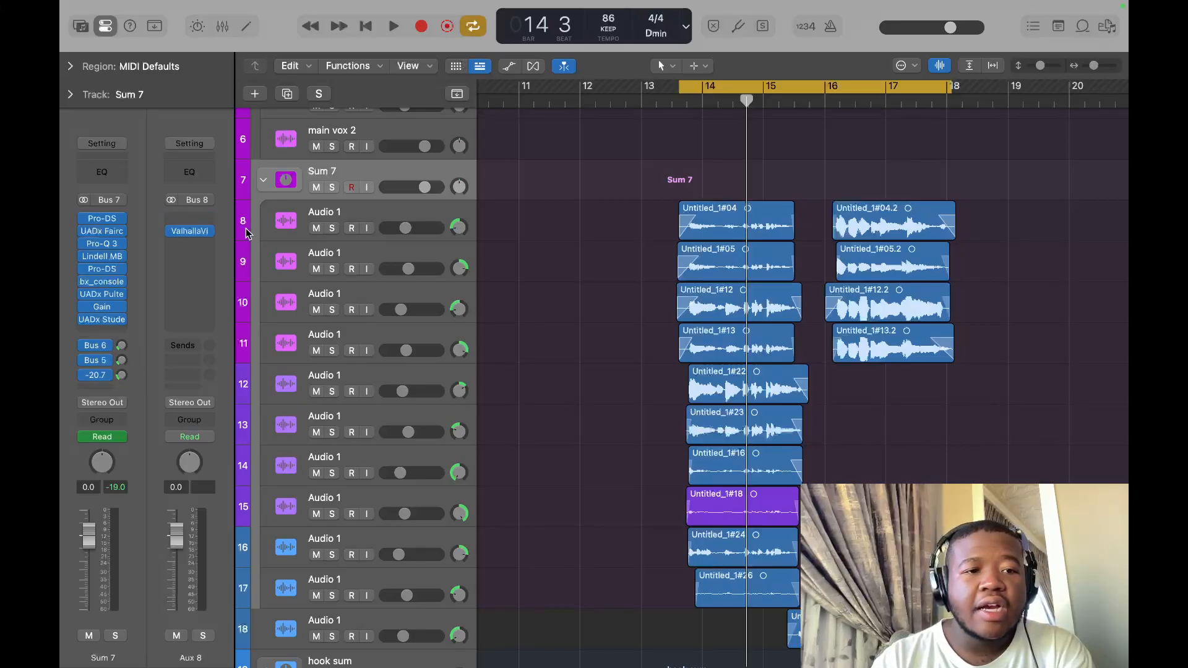
{"action": "left_click", "coordinate": [190, 231]}
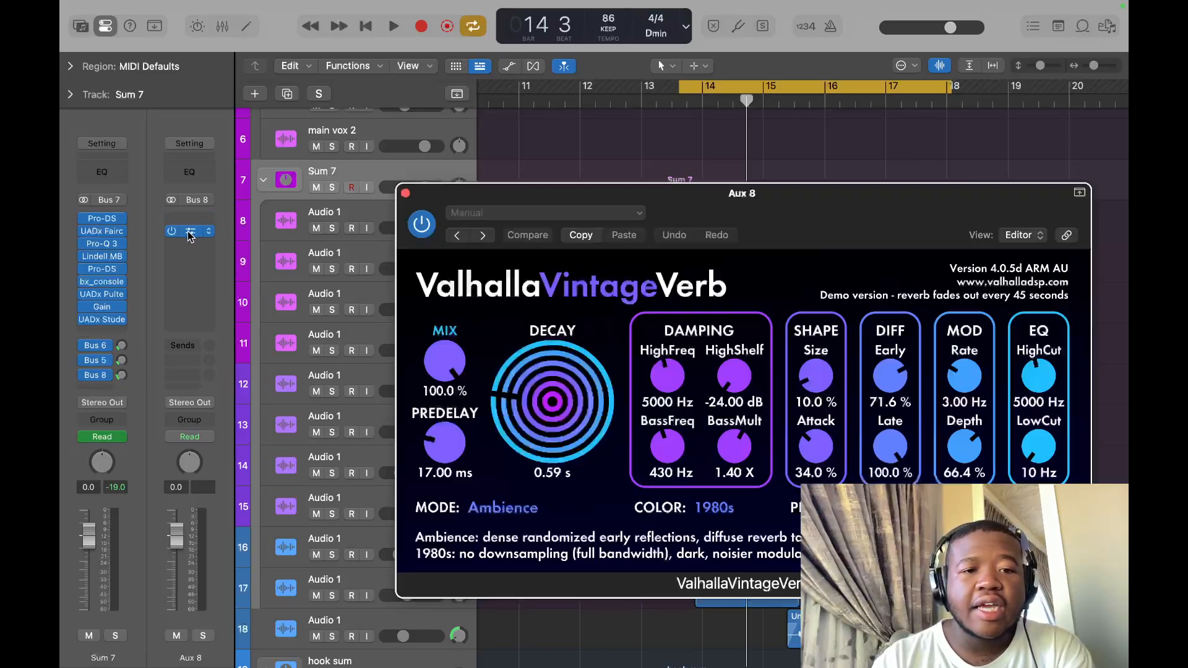
{"action": "left_click", "coordinate": [406, 193]}
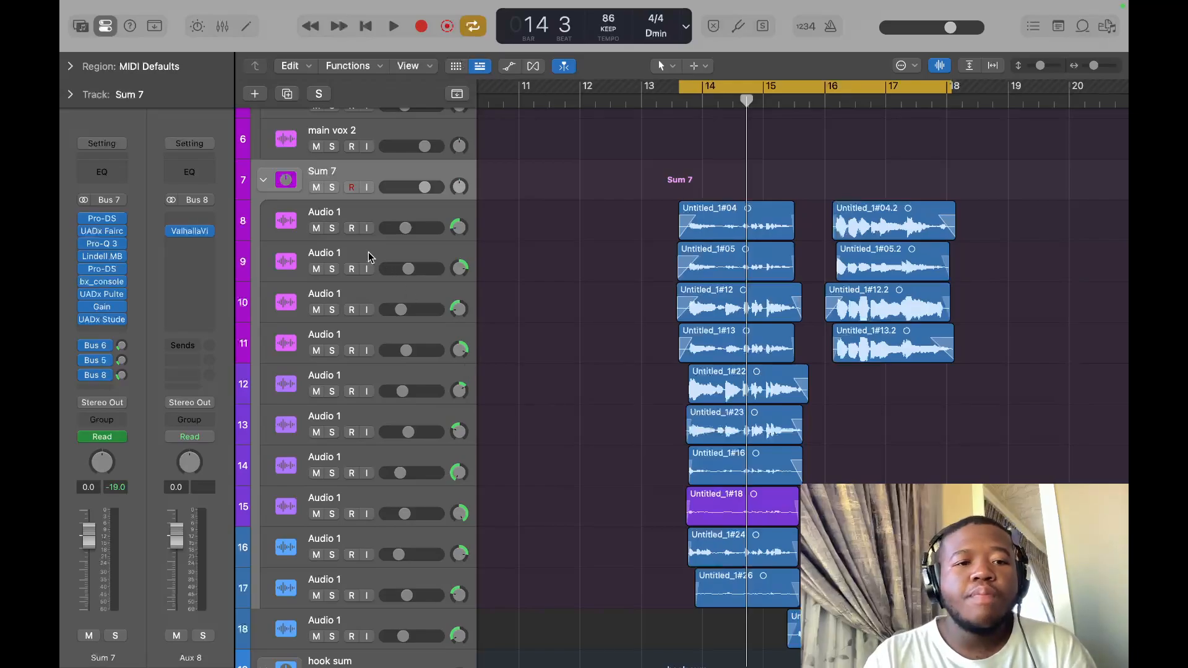
Select the first Audio 1 track in the Sum 7 stack and review its UADx Neve and Pitch Correction plug-ins, closing each.
{"action": "left_click", "coordinate": [372, 214]}
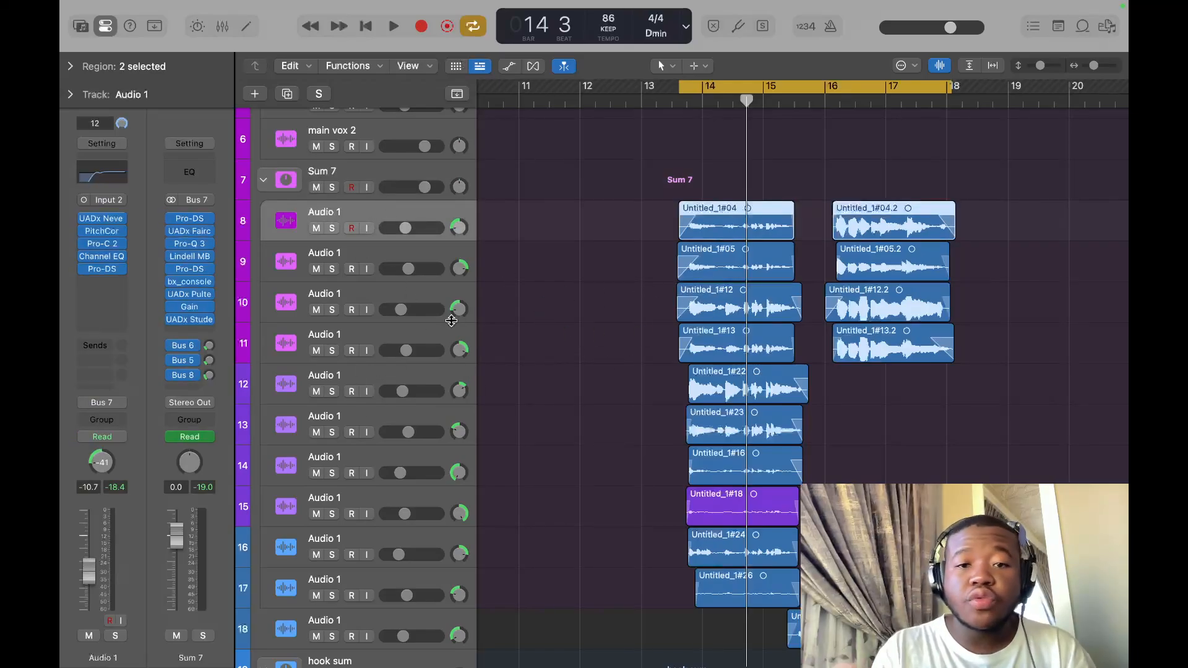
{"action": "left_click", "coordinate": [101, 219]}
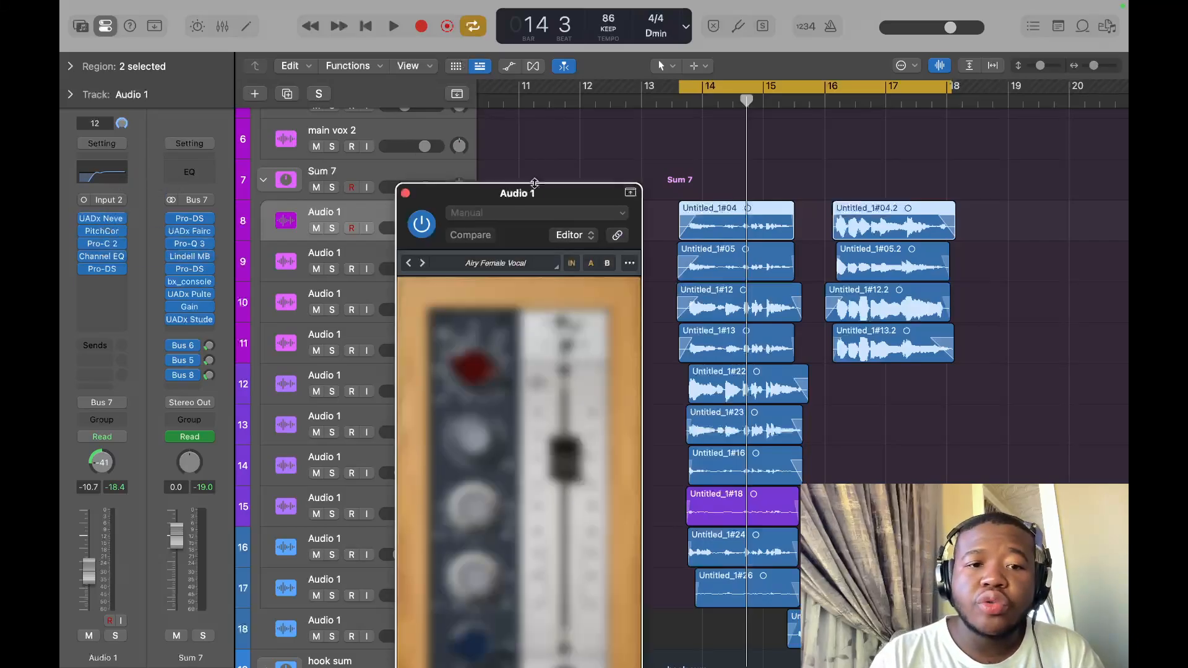
{"action": "left_click", "coordinate": [405, 193]}
{"action": "left_click", "coordinate": [102, 232]}
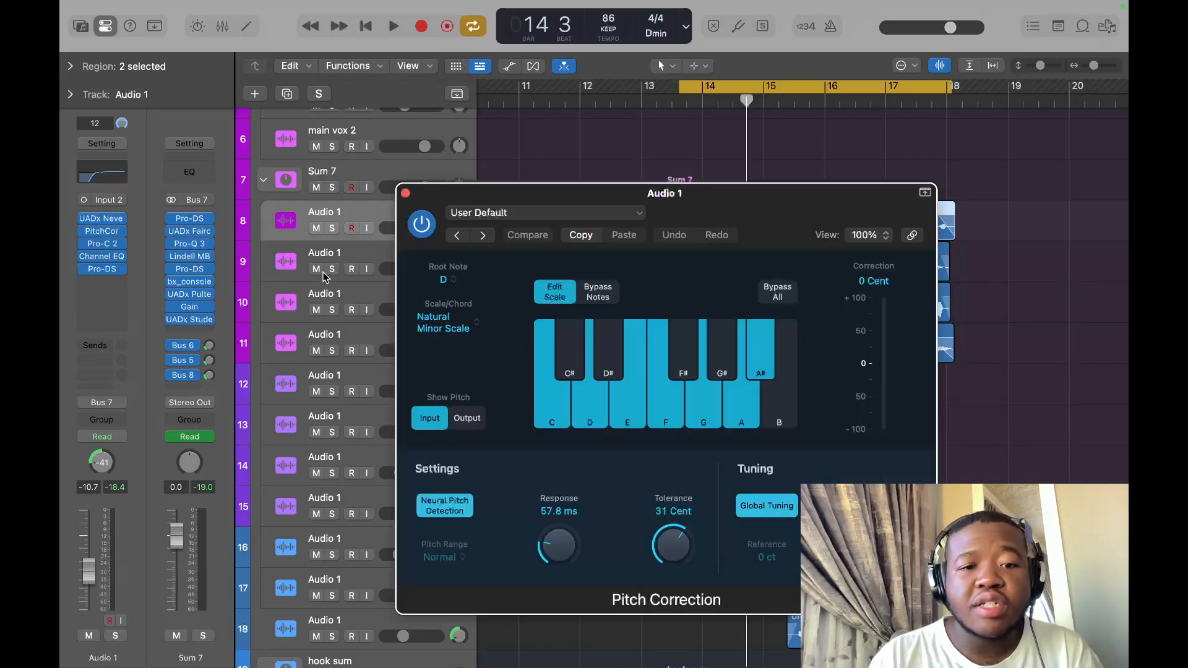
{"action": "left_click", "coordinate": [405, 194]}
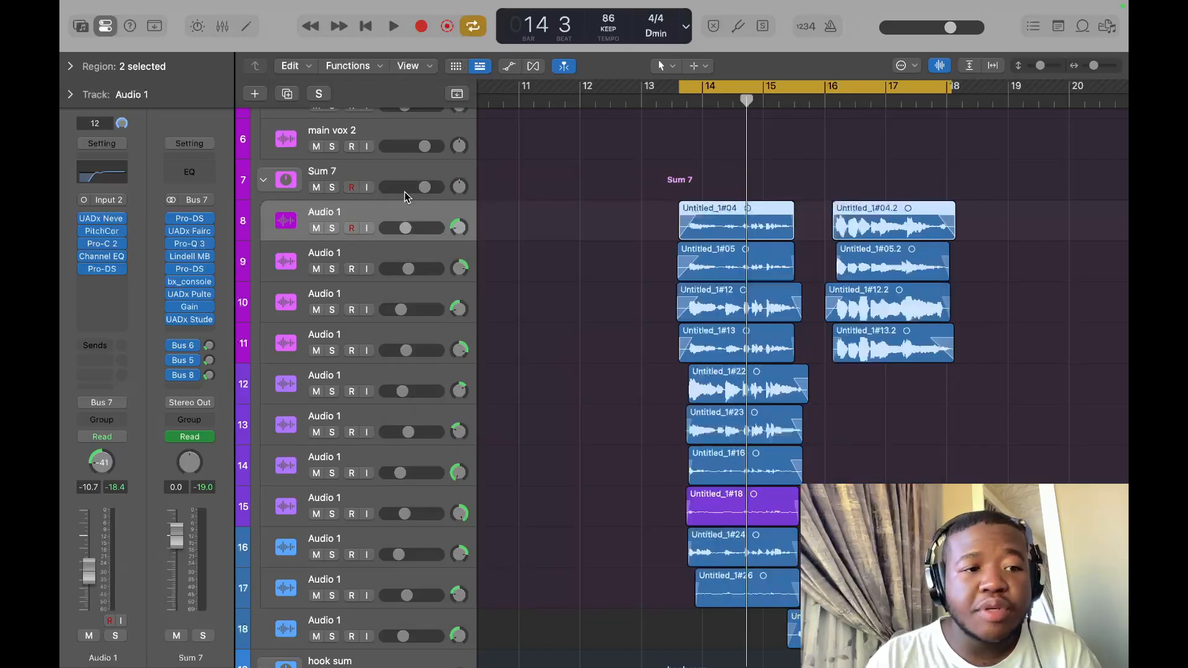
Review the Pro-C 2, Channel EQ and Pro-DS settings on track 8, closing each plug-in.
{"action": "left_click", "coordinate": [103, 244]}
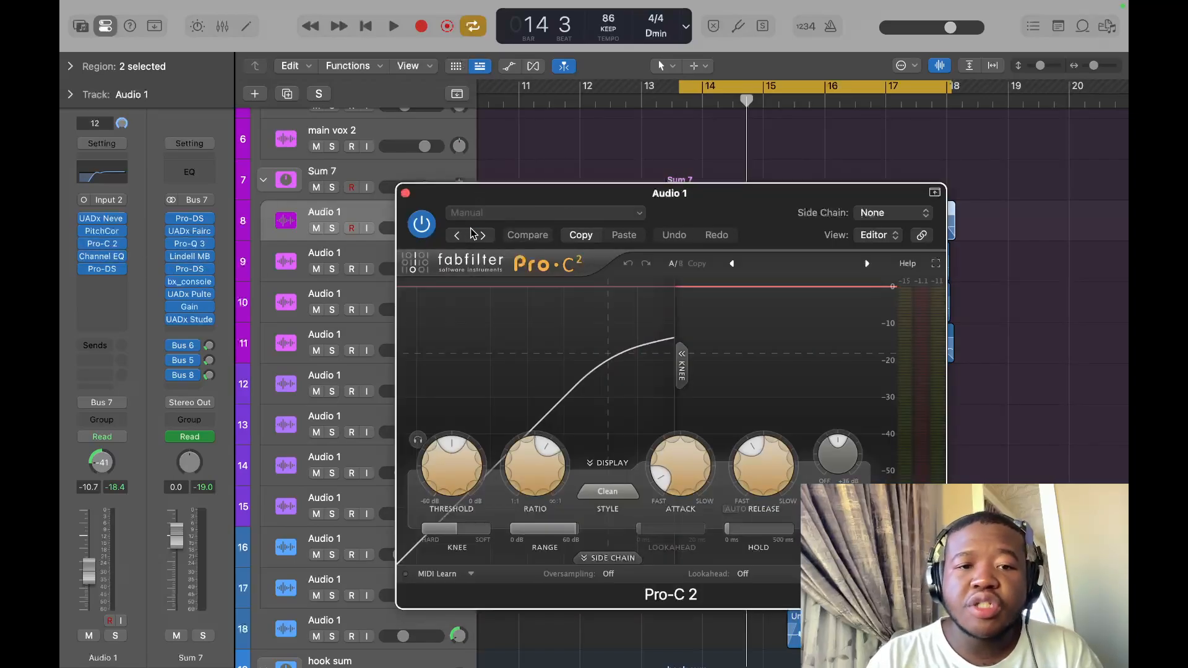
{"action": "left_click", "coordinate": [405, 193]}
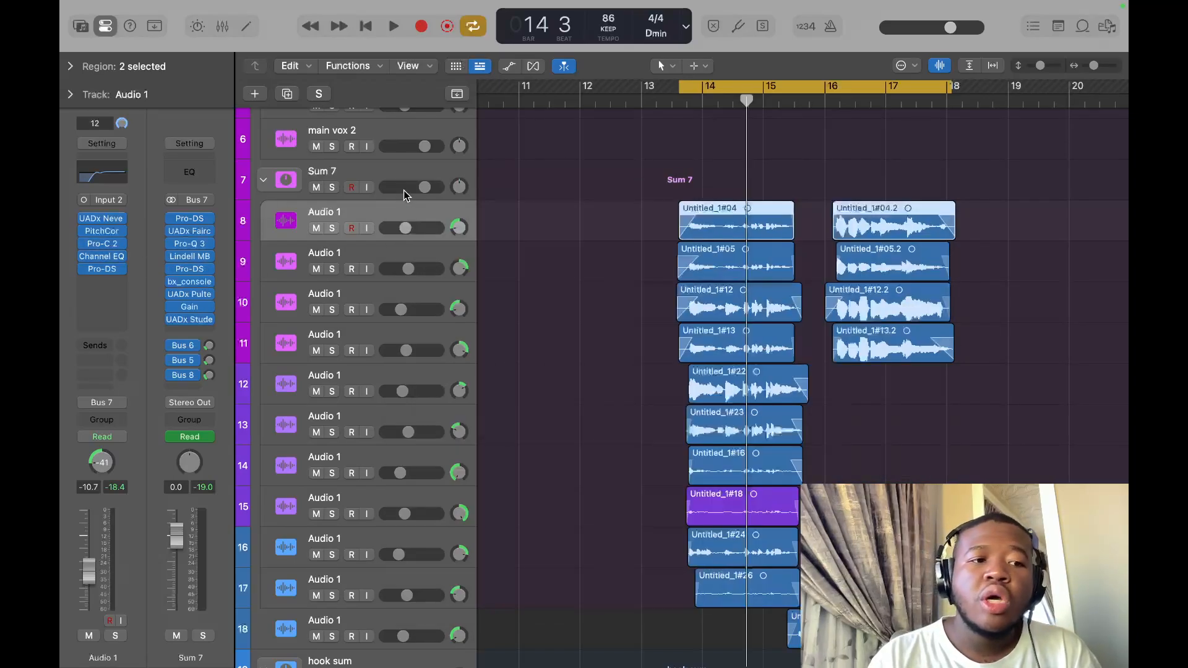
{"action": "left_click", "coordinate": [101, 260]}
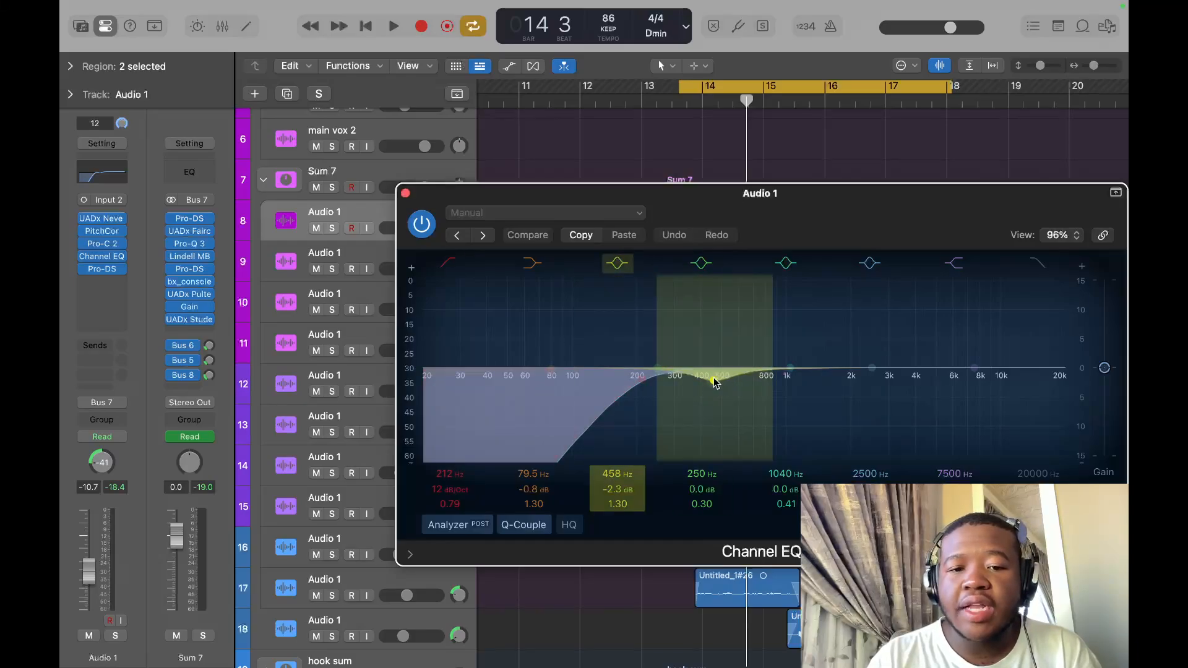
{"action": "left_click", "coordinate": [406, 193]}
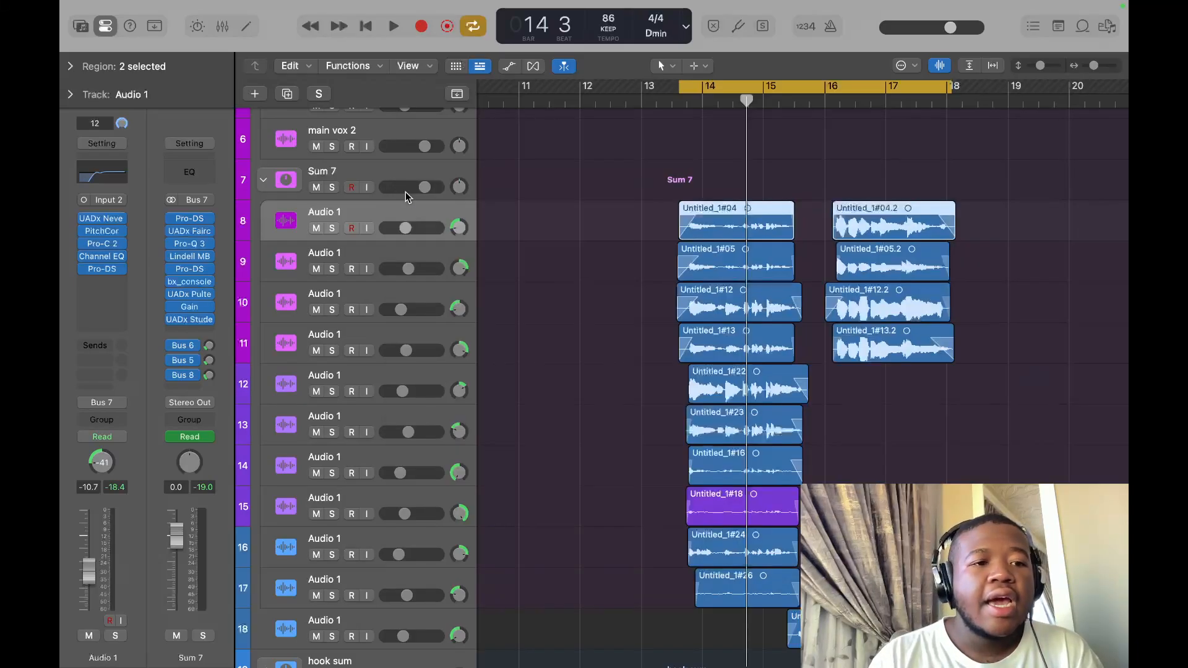
{"action": "left_click", "coordinate": [104, 270]}
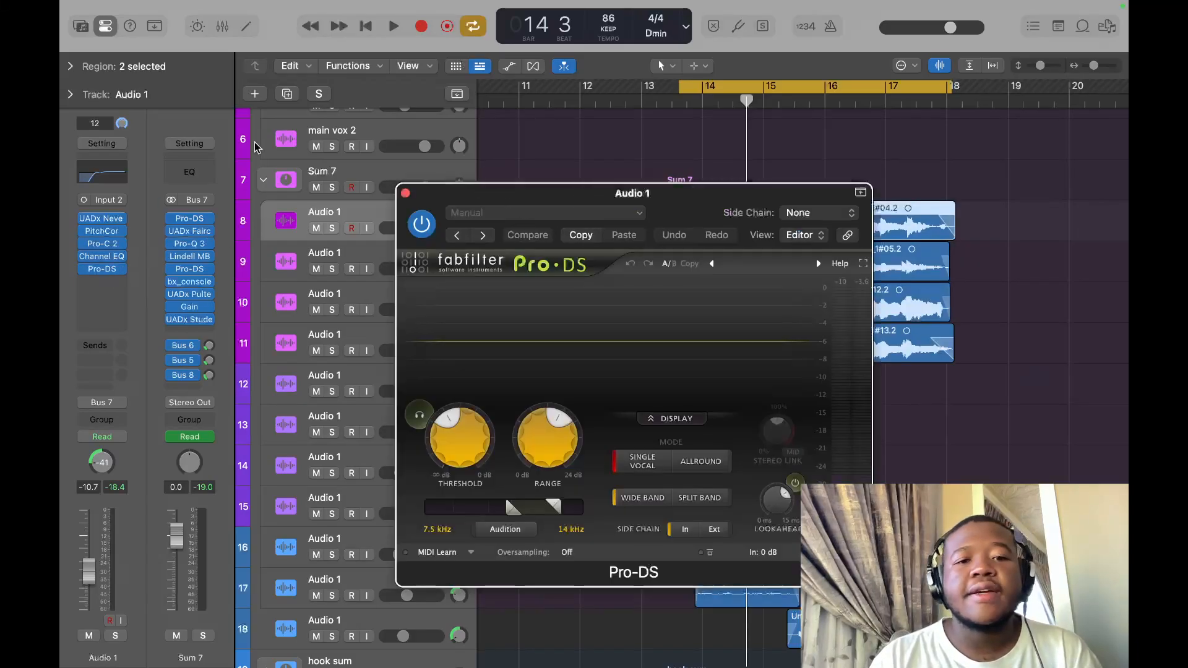
{"action": "left_click", "coordinate": [405, 193]}
Select track 18 below the Sum 7 stack and review its UADx 1176 Rev A Compressor, closing the plug-in.
{"action": "scroll", "coordinate": [608, 399], "scroll_direction": "down", "scroll_amount": 4}
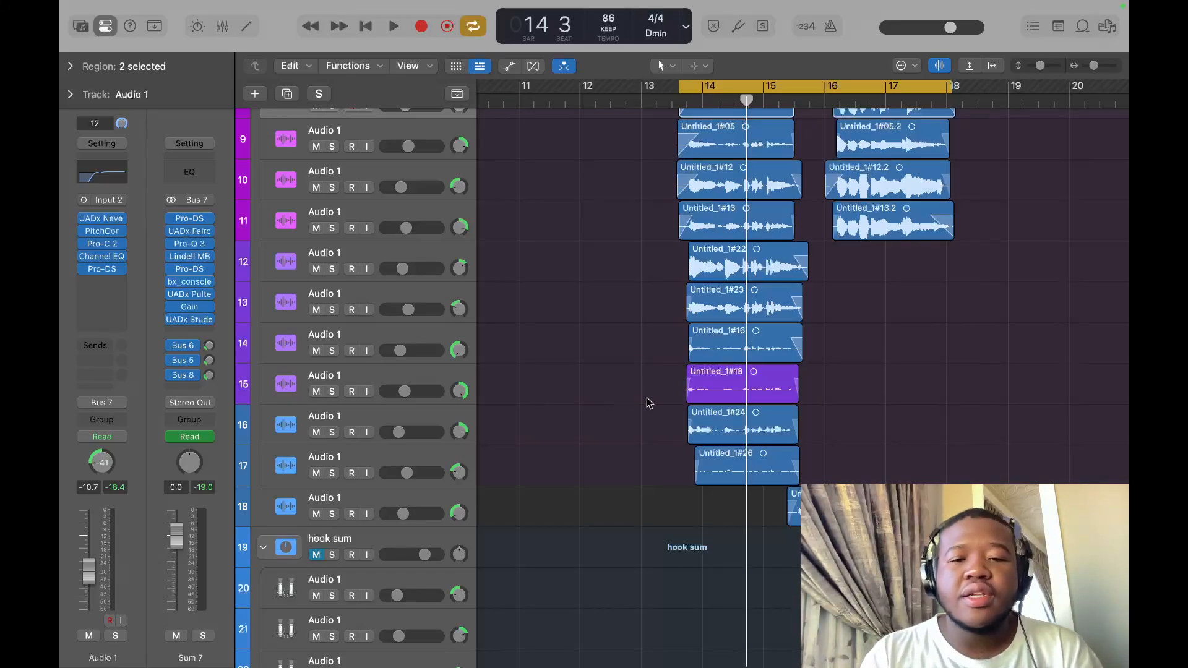
{"action": "scroll", "coordinate": [720, 460], "scroll_direction": "down", "scroll_amount": 1}
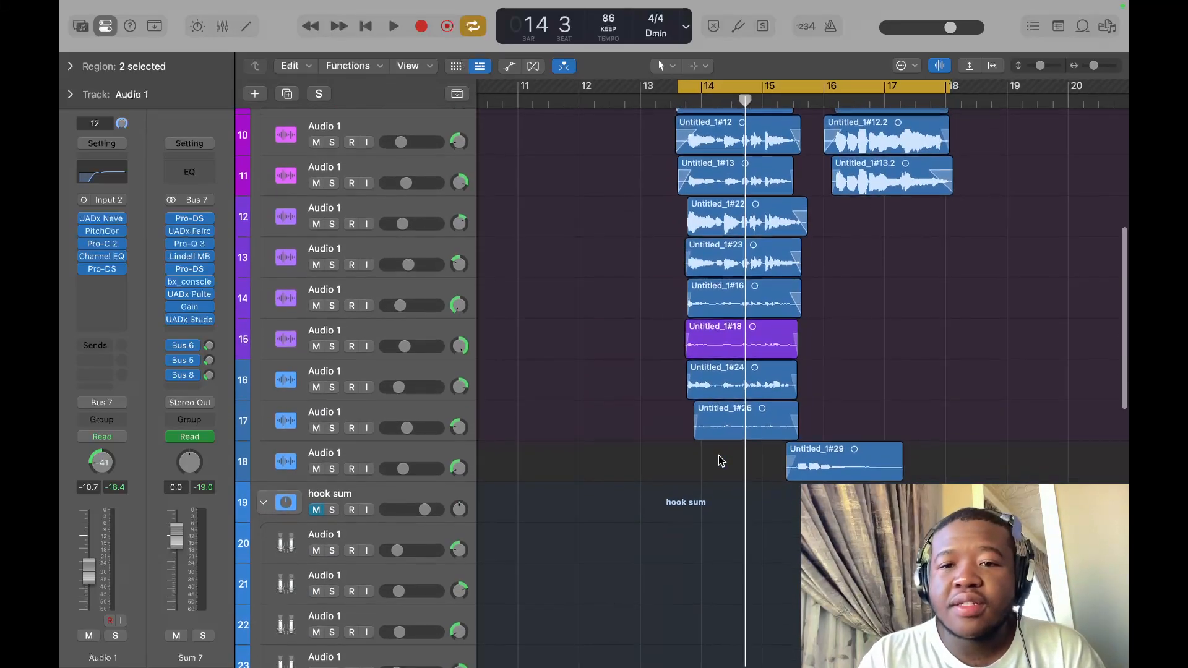
{"action": "left_click", "coordinate": [384, 452]}
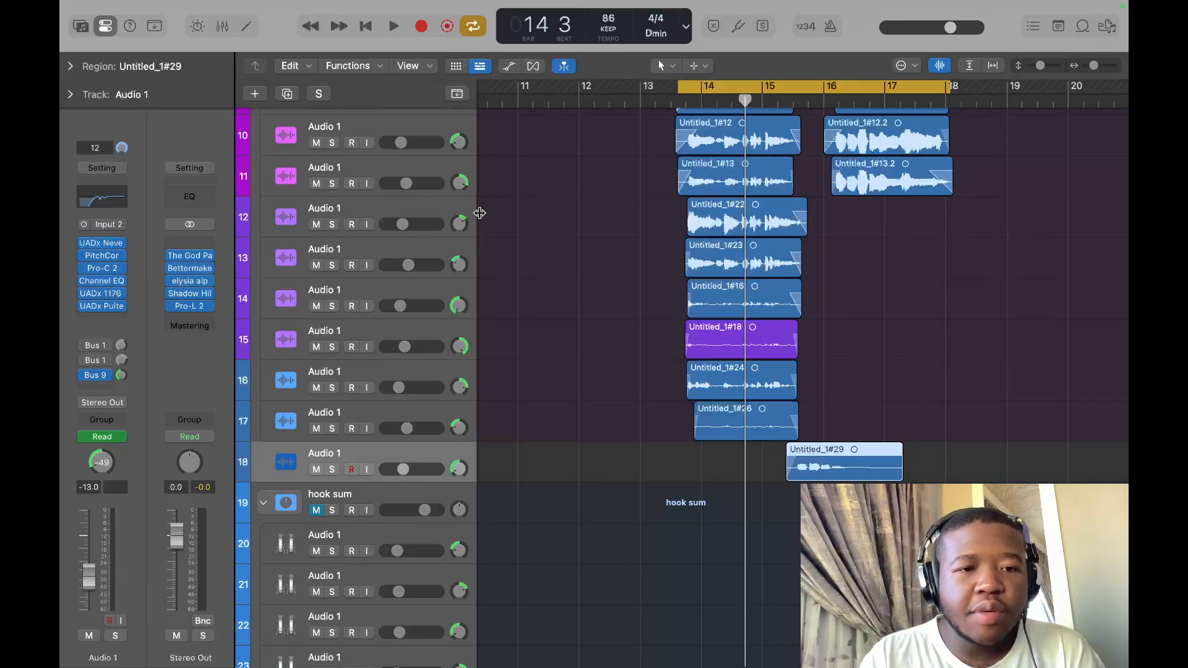
{"action": "scroll", "coordinate": [442, 367], "scroll_direction": "up", "scroll_amount": 2}
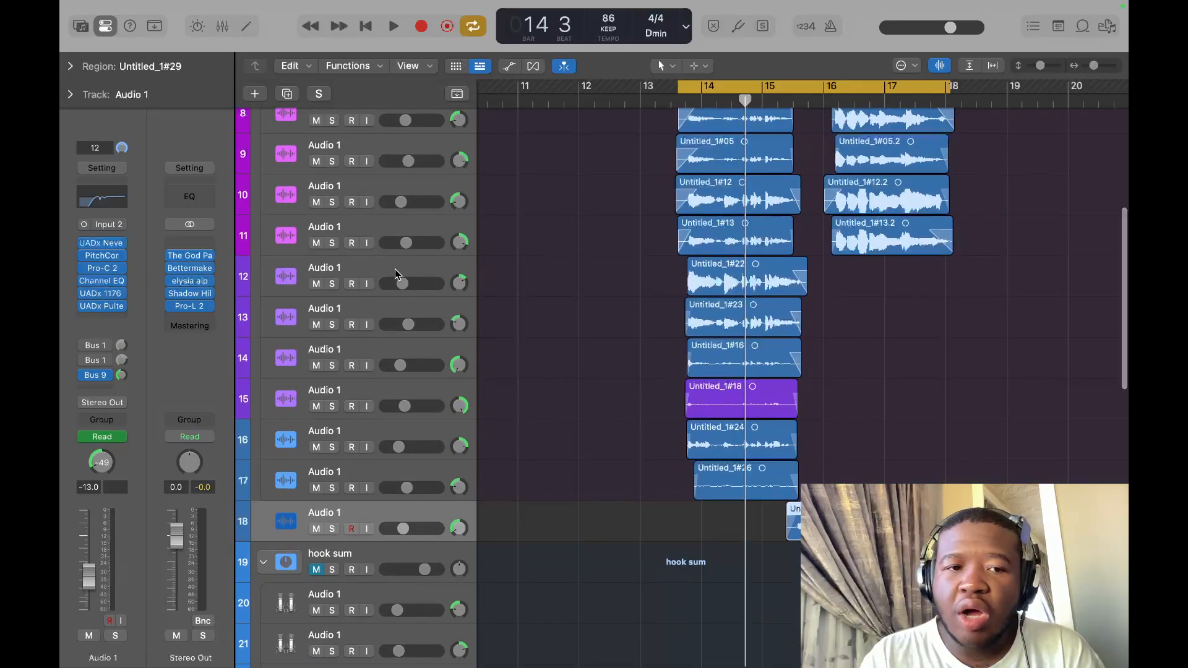
{"action": "left_click", "coordinate": [394, 273]}
{"action": "left_click", "coordinate": [391, 516]}
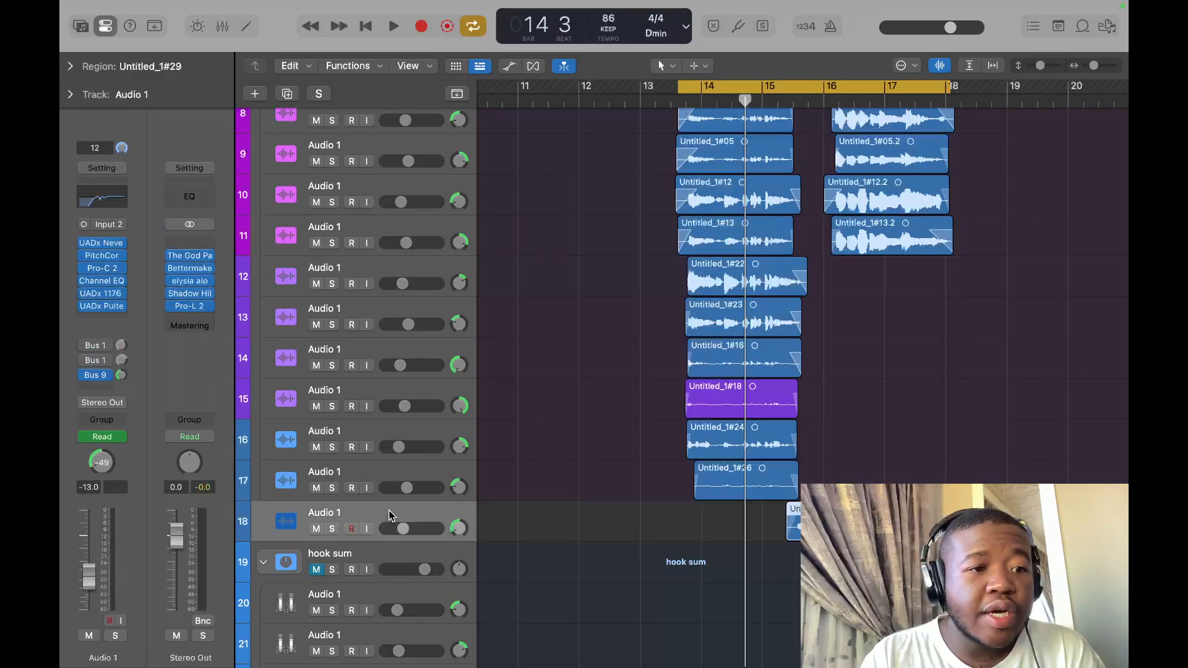
{"action": "left_click", "coordinate": [99, 294]}
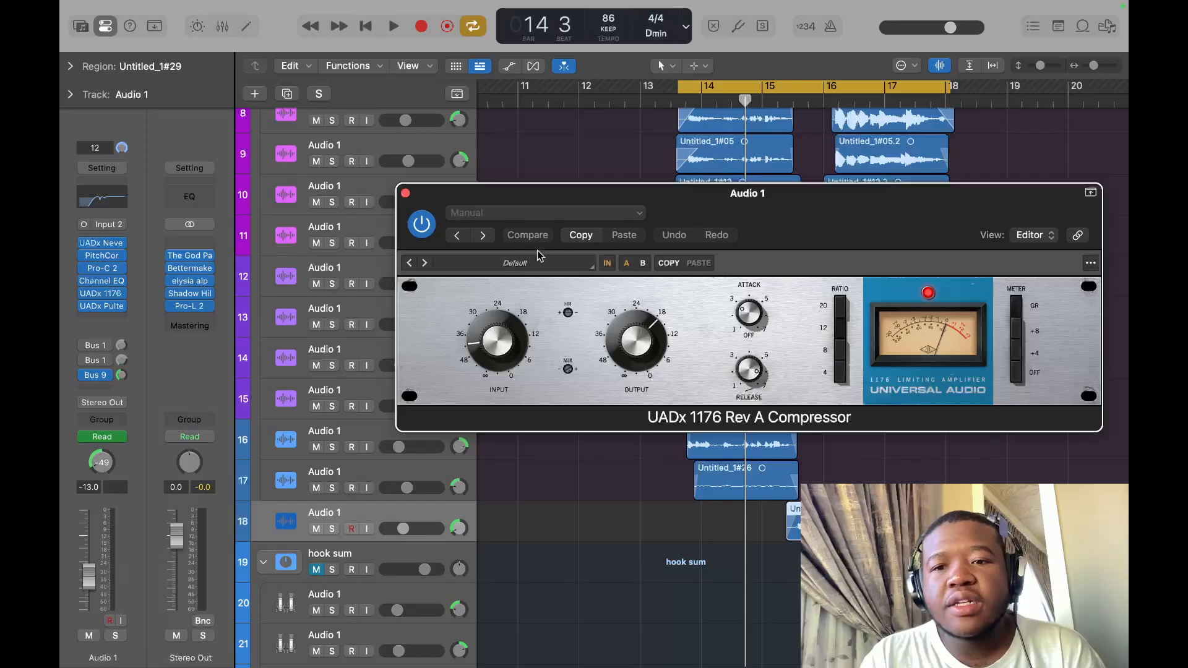
{"action": "left_click", "coordinate": [406, 194]}
Bypass all insert plug-ins on the Sum 7 stack and play a short passage of the background vocals without them.
{"action": "scroll", "coordinate": [458, 432], "scroll_direction": "up", "scroll_amount": 3}
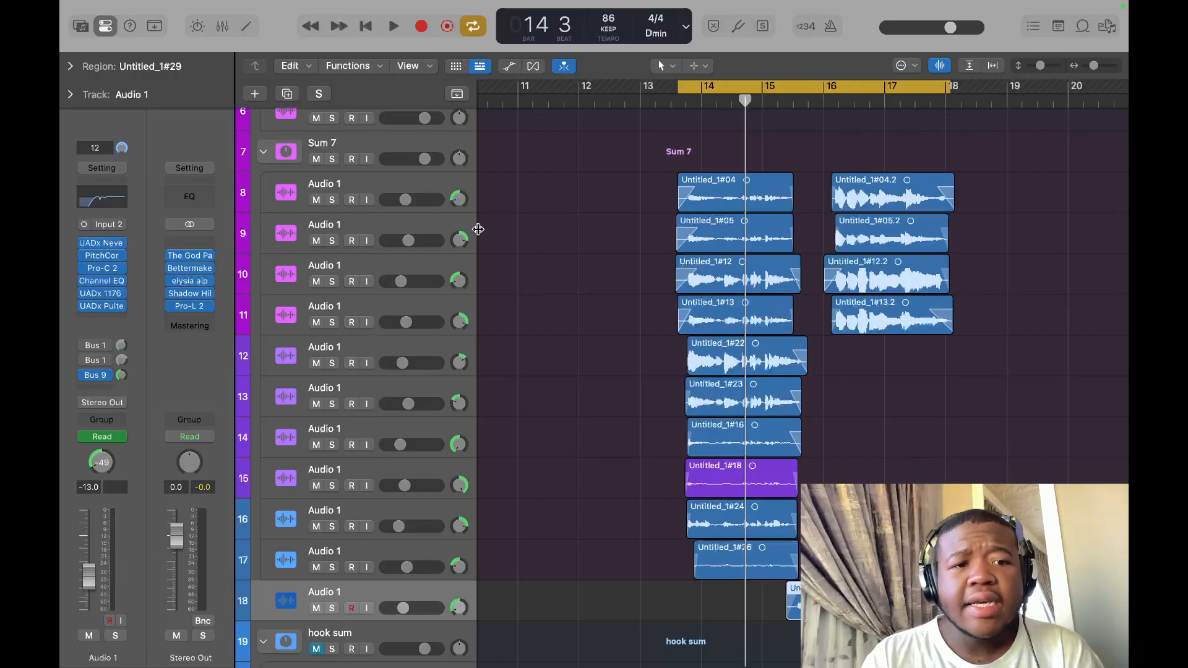
{"action": "left_click", "coordinate": [358, 149]}
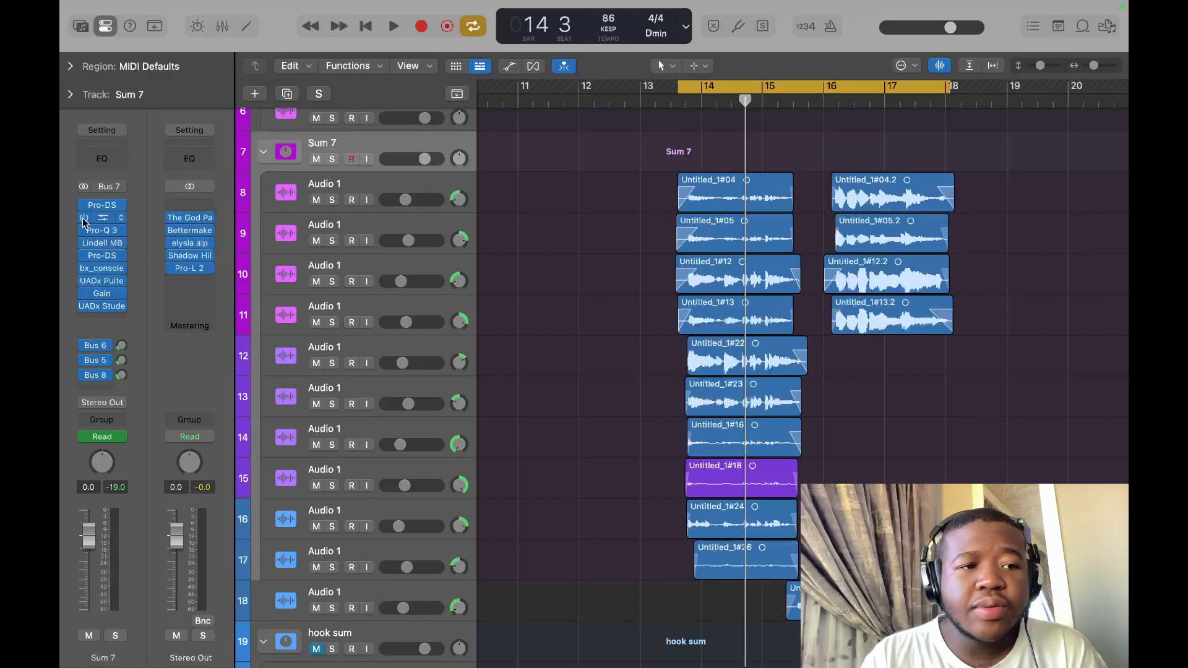
{"action": "left_click_drag", "start_coordinate": [85, 206], "coordinate": [87, 287]}
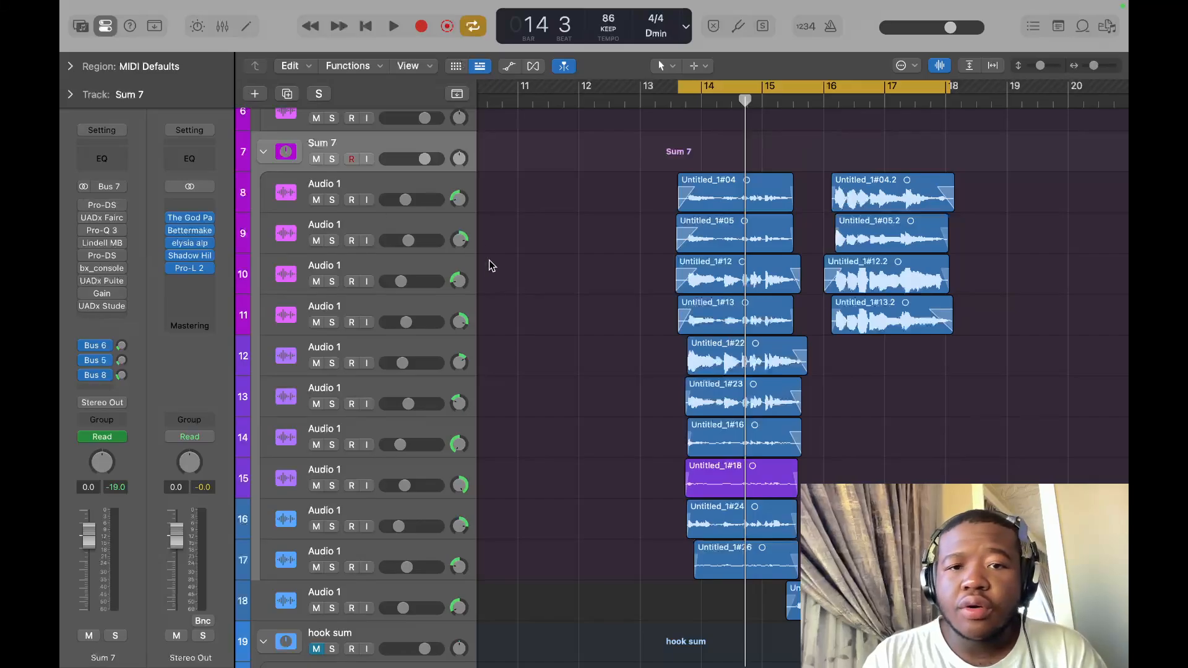
{"action": "key", "text": "space"}
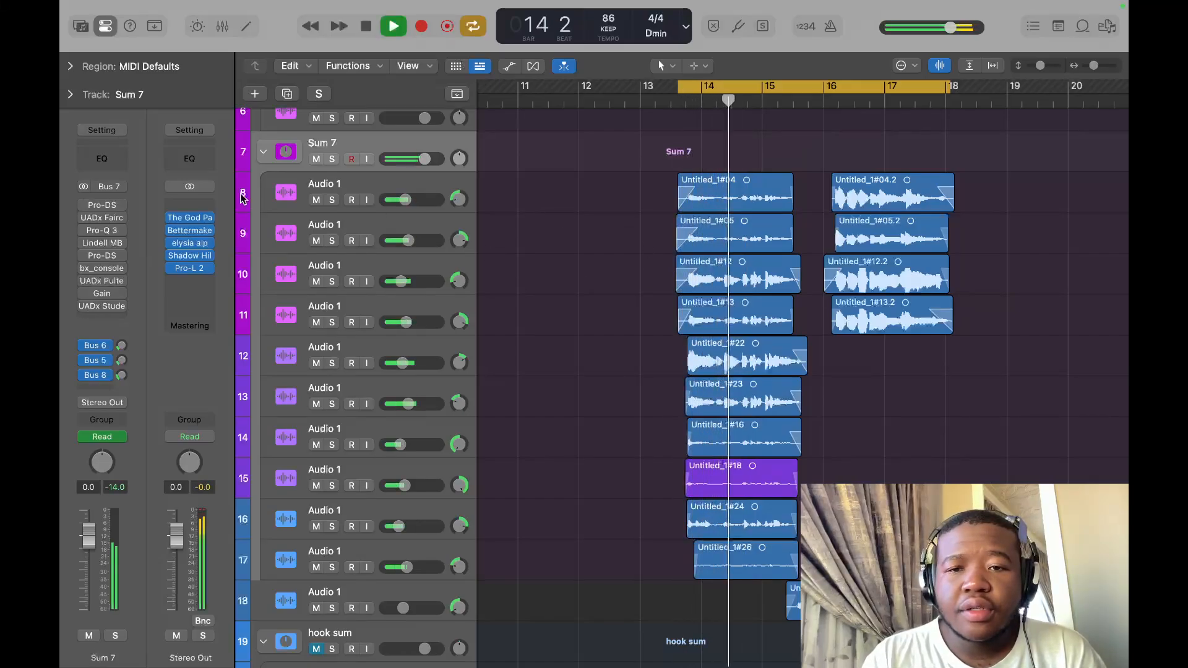
{"action": "key", "text": "space"}
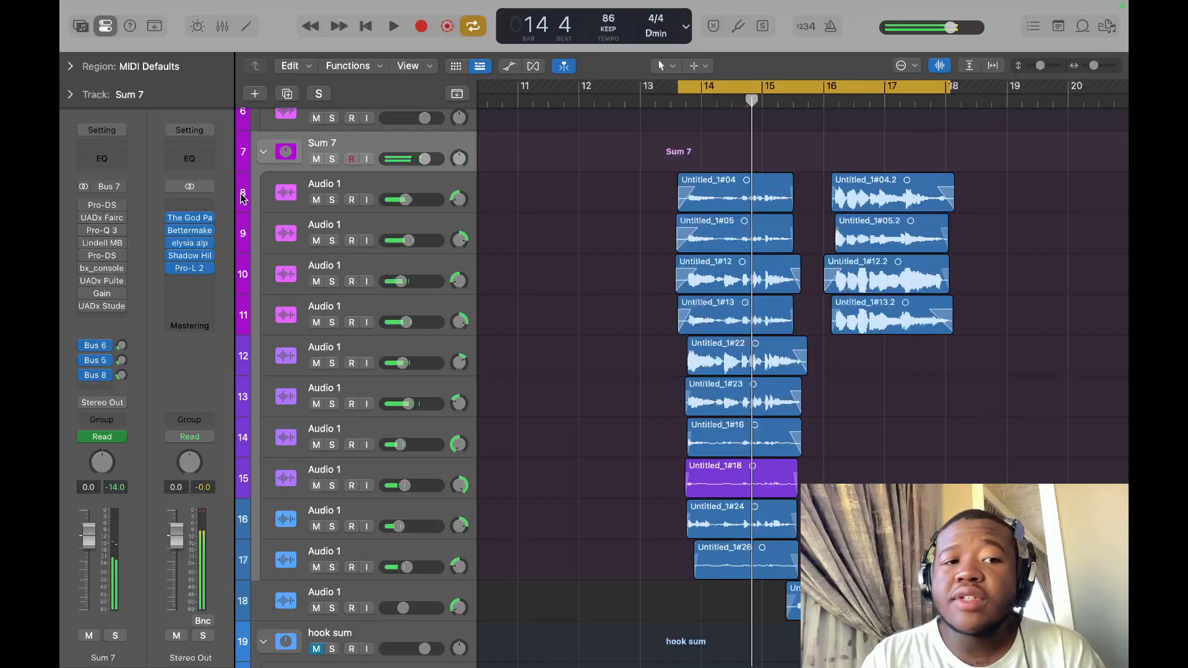
Enable the first Pro-DS on Sum 7 and audition the background vocals with its window open, closing the plug-in.
{"action": "left_click", "coordinate": [101, 206]}
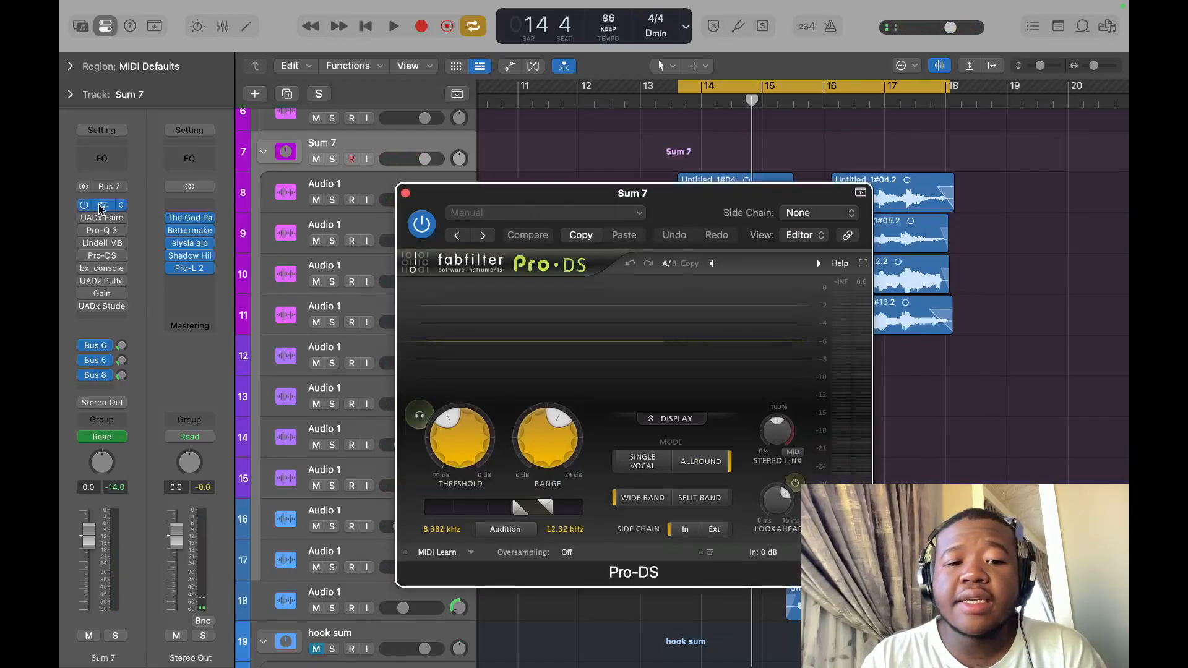
{"action": "key", "text": "space"}
{"action": "key", "text": "space"}
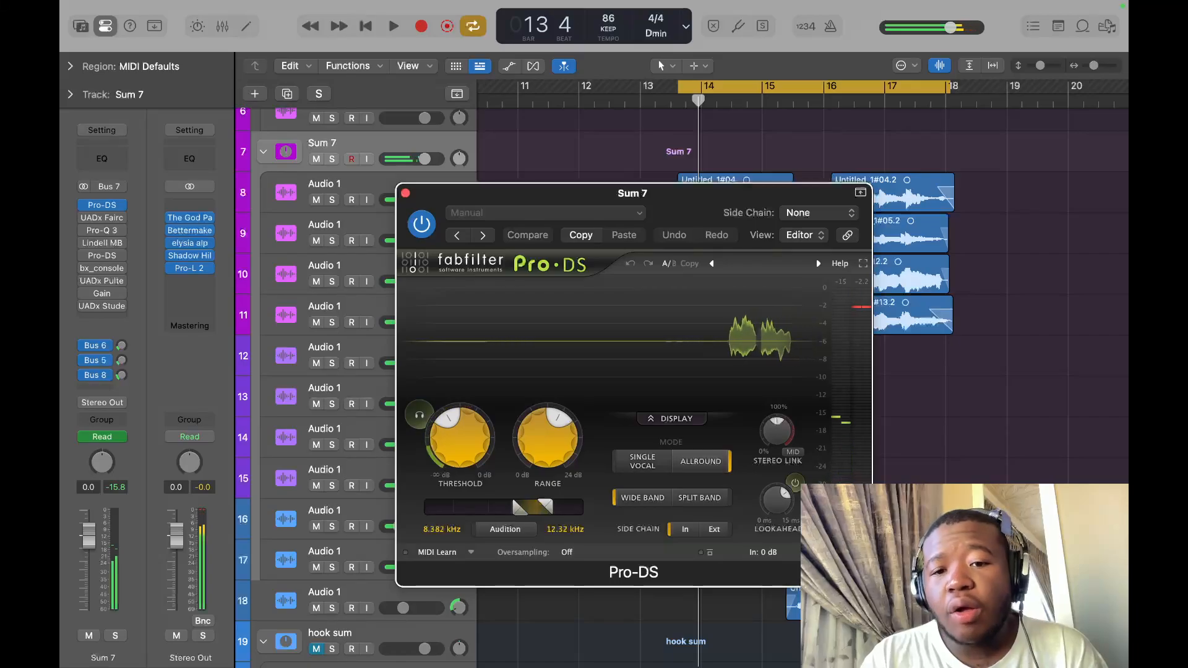
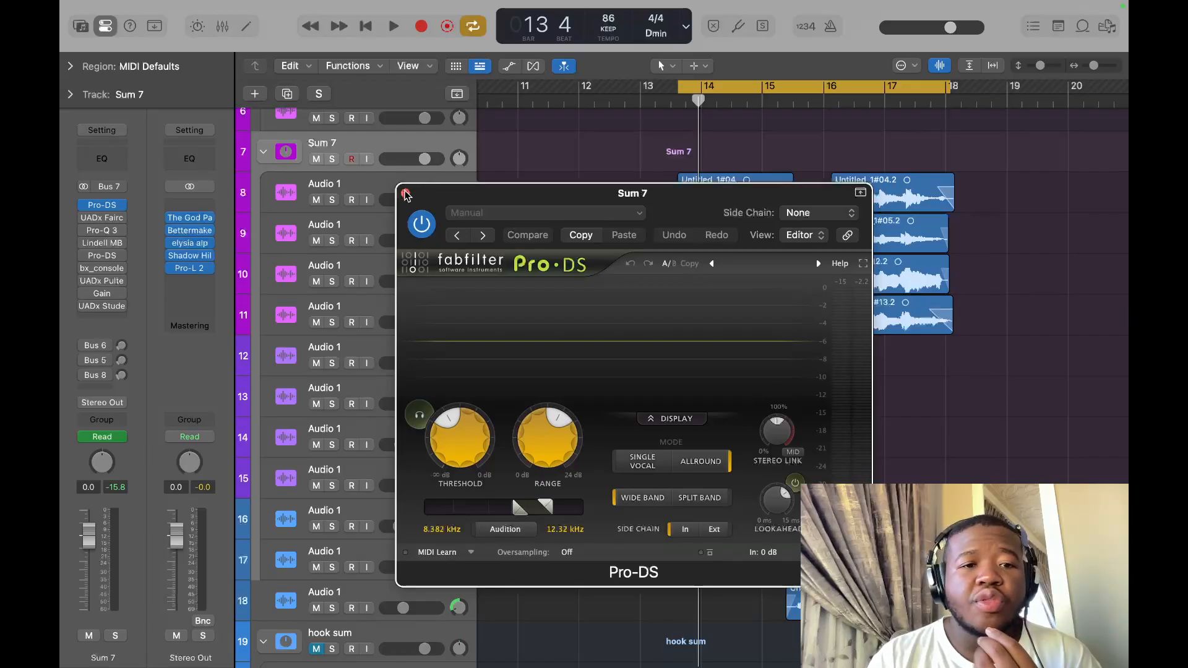
{"action": "left_click", "coordinate": [406, 193]}
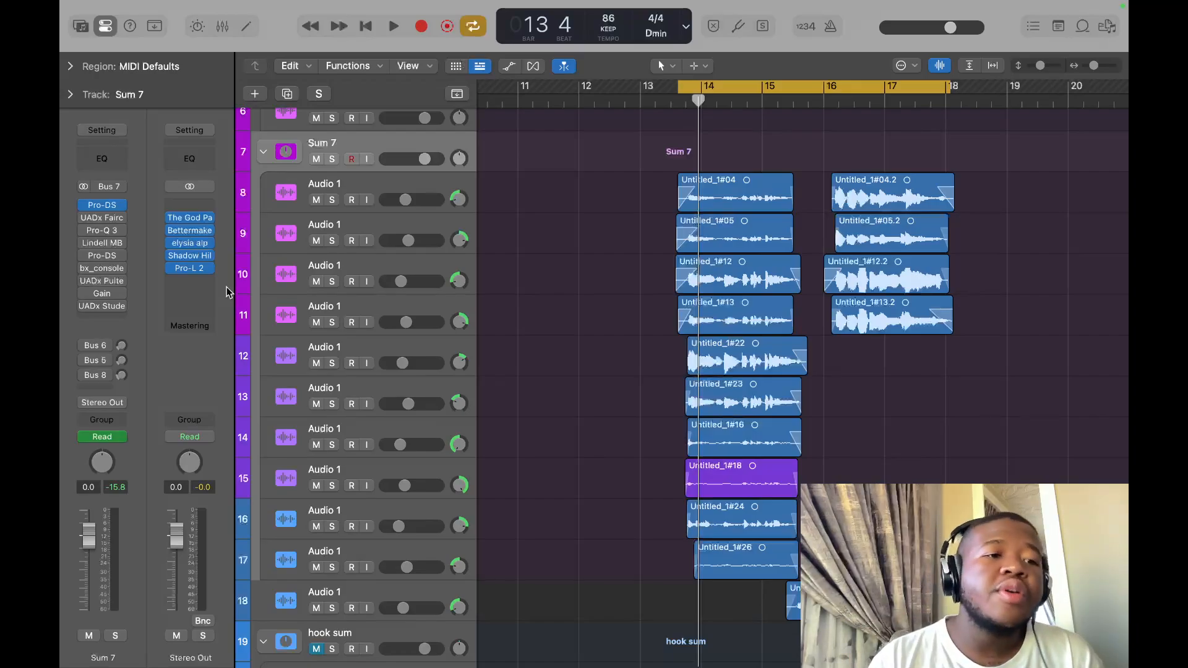
Enable the UADx Fairchild on Sum 7 and compare it bypassed and active during playback, closing the plug-in.
{"action": "left_click", "coordinate": [85, 219]}
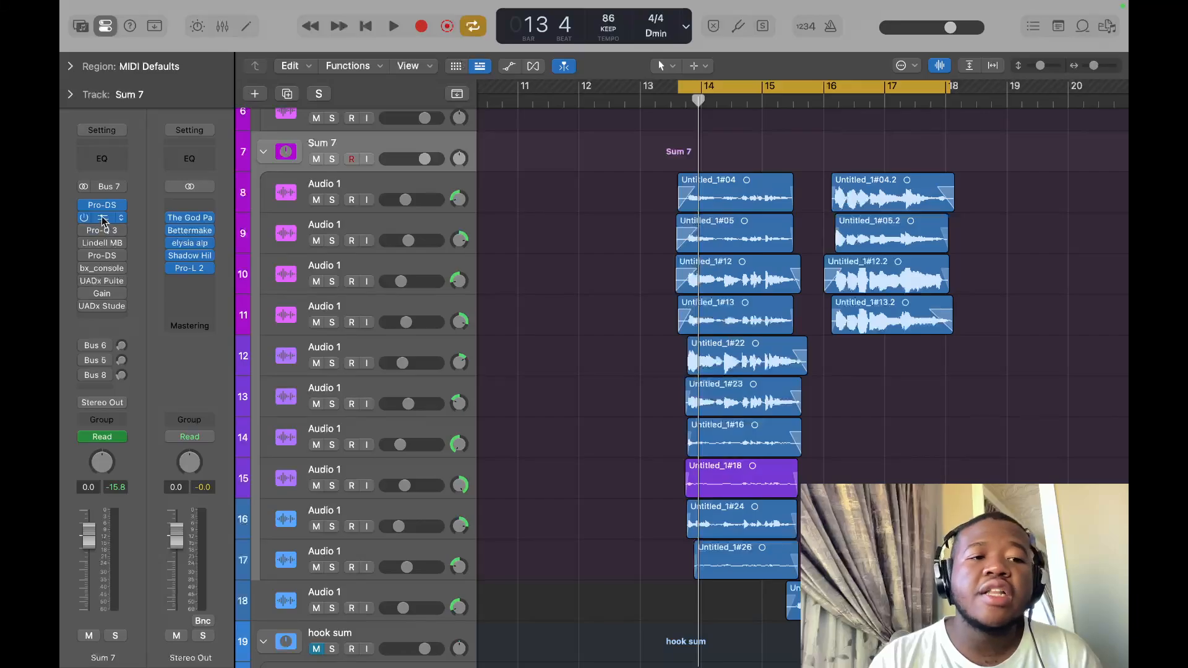
{"action": "left_click", "coordinate": [104, 220]}
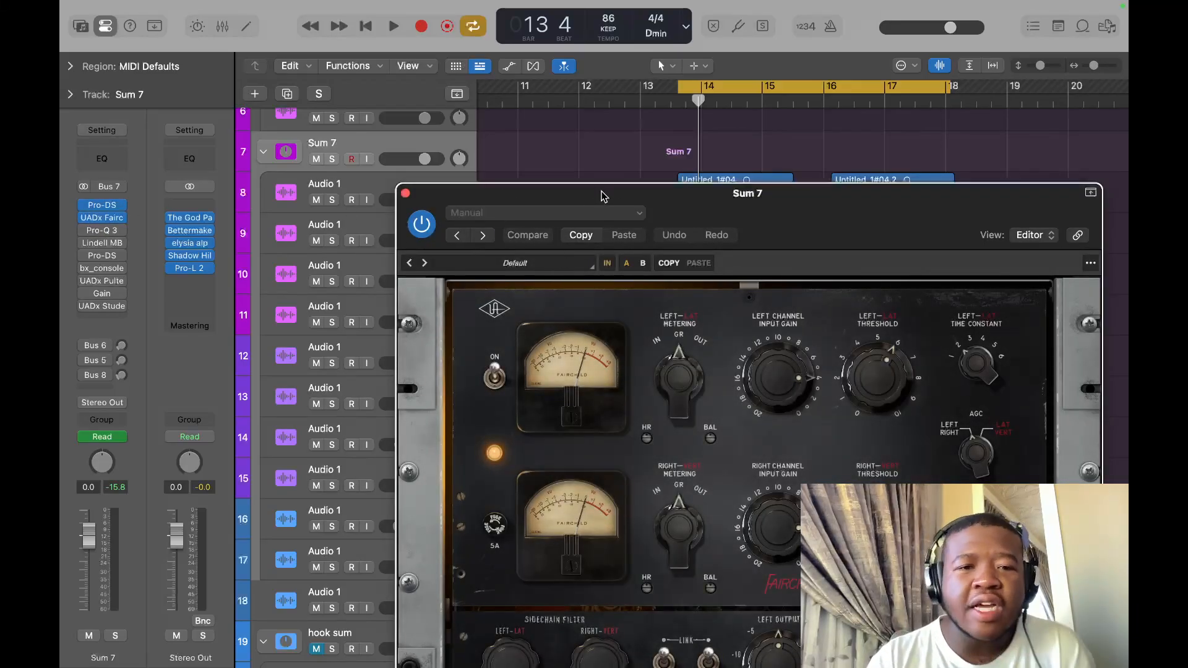
{"action": "left_click_drag", "start_coordinate": [603, 196], "coordinate": [481, 109]}
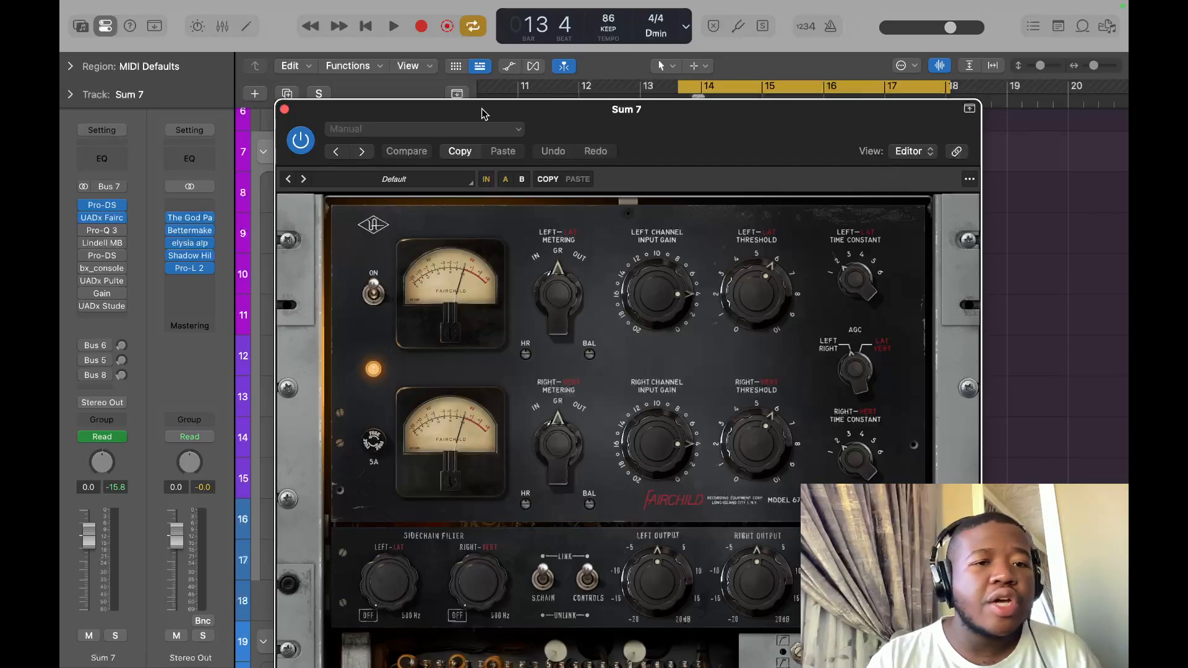
{"action": "key", "text": "space"}
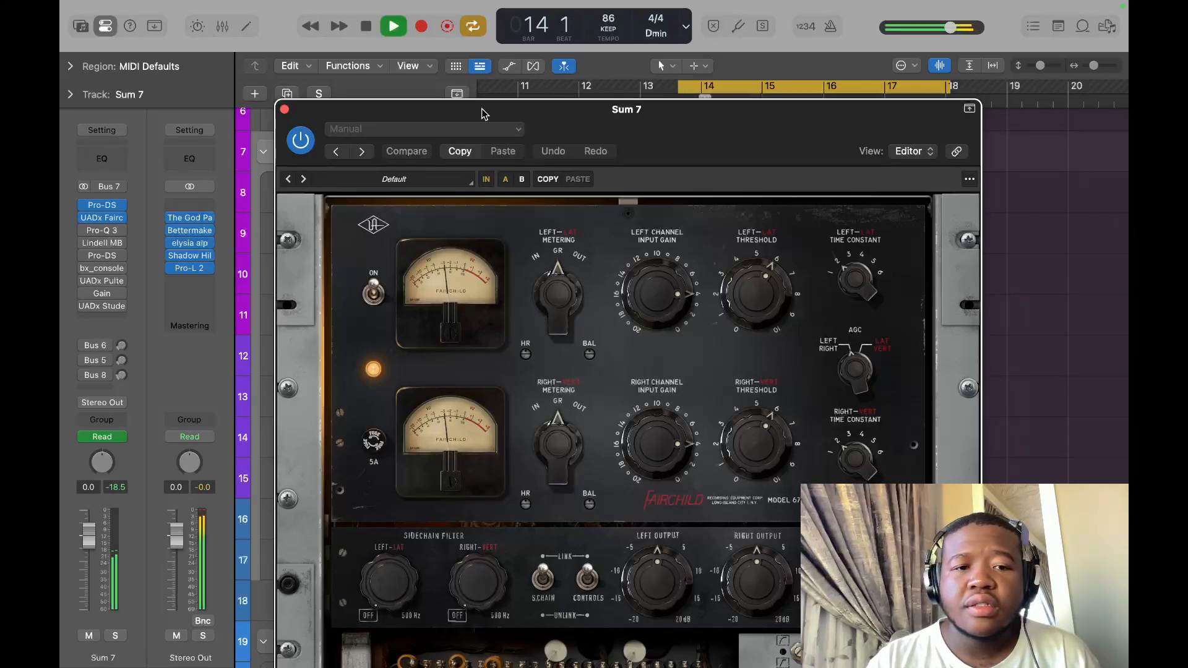
{"action": "left_click", "coordinate": [303, 140]}
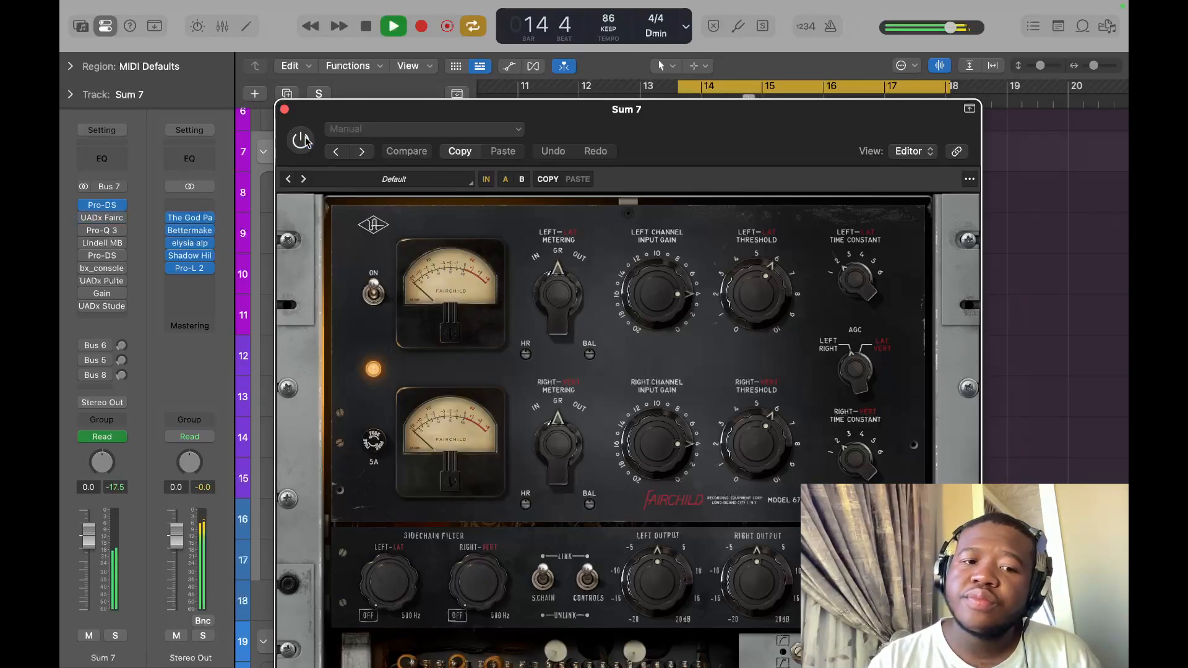
{"action": "left_click", "coordinate": [303, 140]}
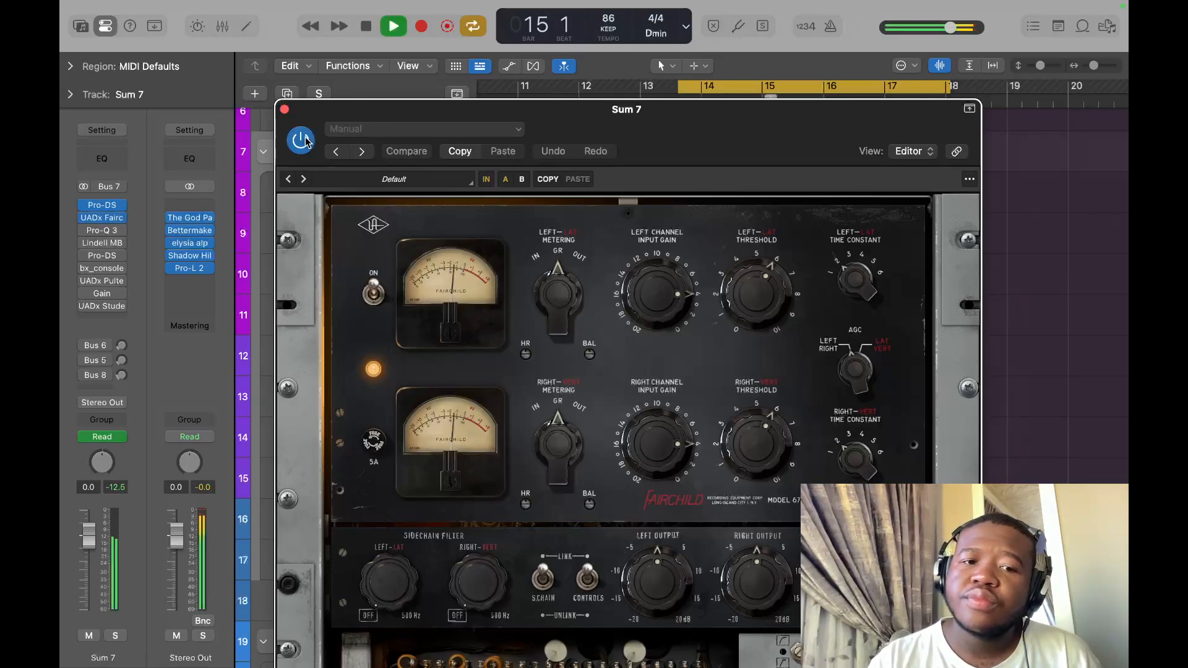
{"action": "left_click", "coordinate": [285, 107]}
{"action": "key", "text": "space"}
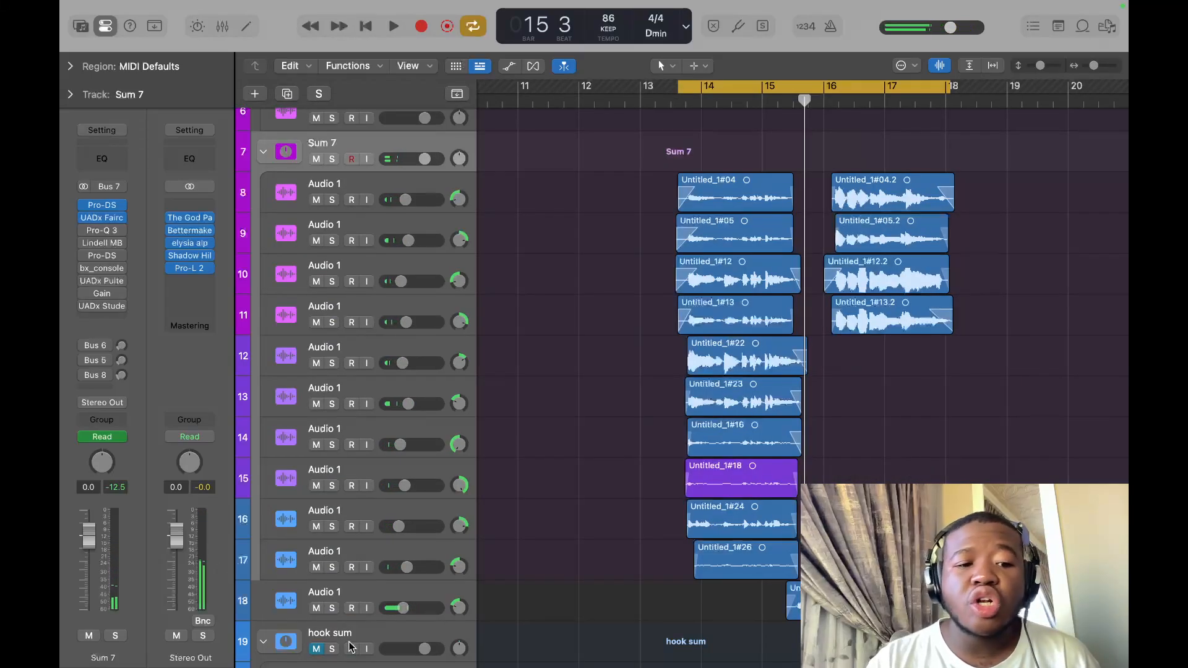
Mute track 18 and audition the background vocals with Pro-Q 3 enabled and open on Sum 7.
{"action": "left_click", "coordinate": [316, 608]}
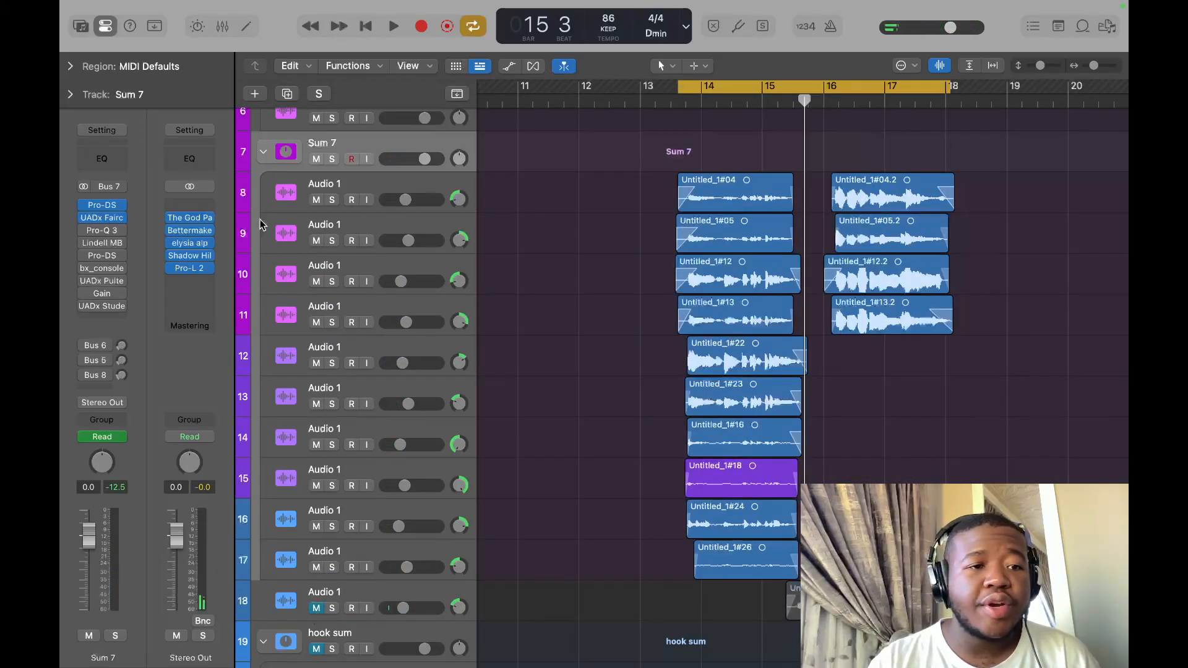
{"action": "left_click", "coordinate": [115, 237]}
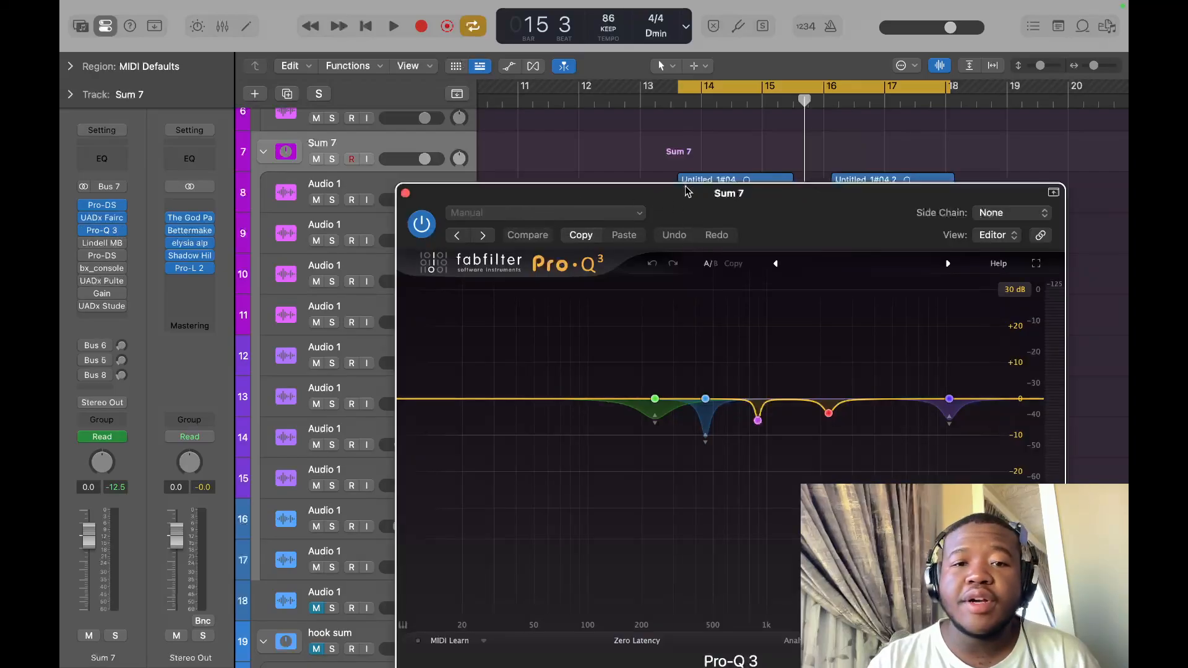
{"action": "left_click_drag", "start_coordinate": [687, 191], "coordinate": [611, 183]}
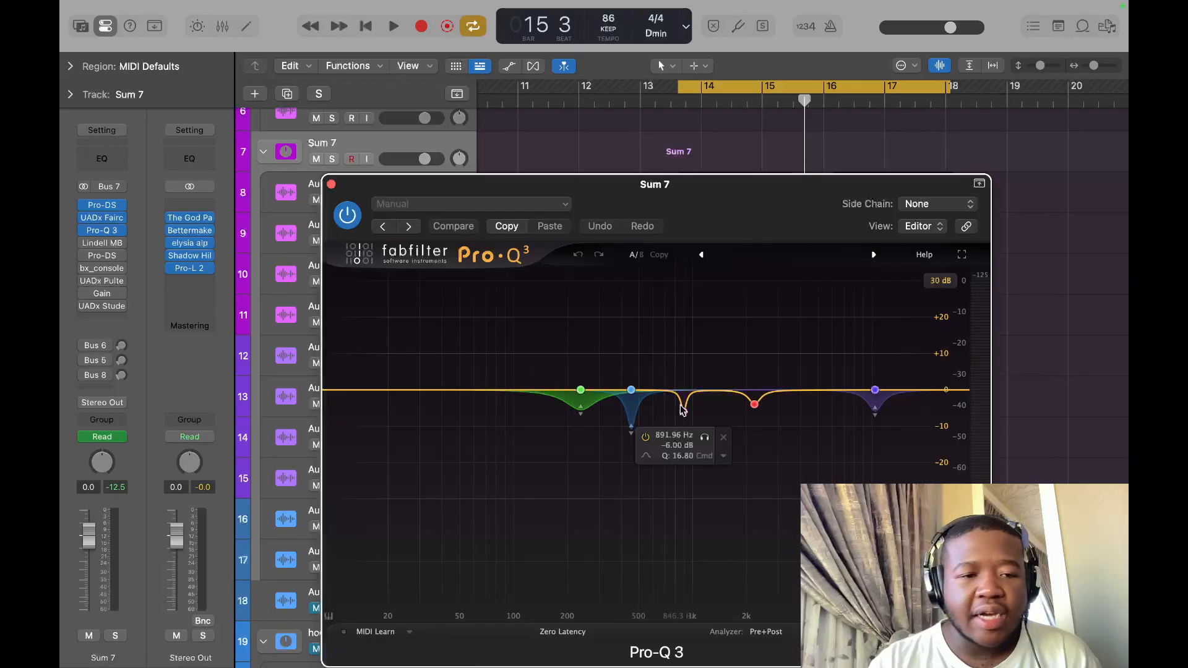
{"action": "key", "text": "space"}
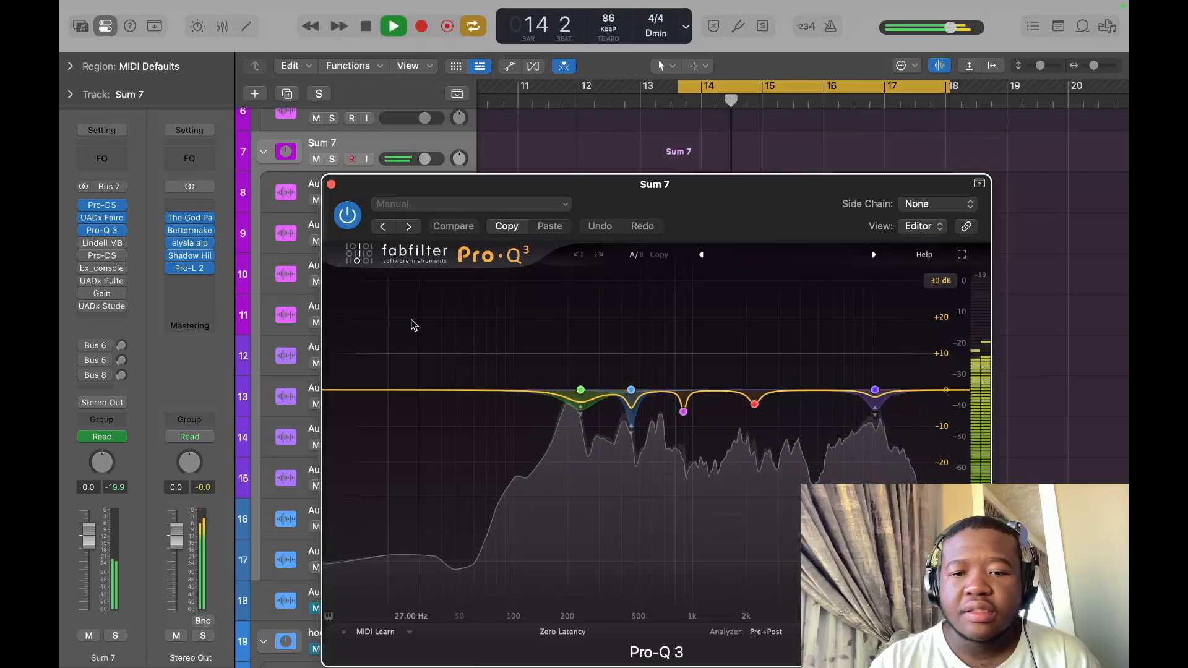
{"action": "key", "text": "space"}
Demonstrate a bell boost of +30 dB at about 124 Hz in Pro-Q 3 on Sum 7 and delete that band.
{"action": "left_click", "coordinate": [474, 391]}
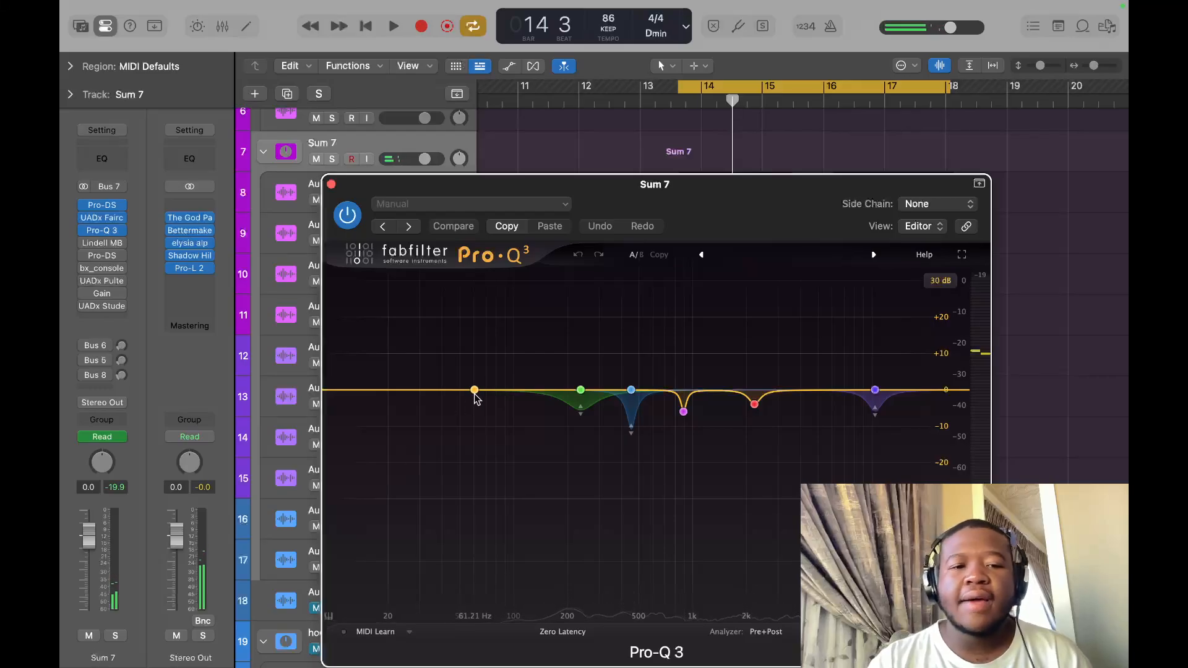
{"action": "left_click_drag", "start_coordinate": [475, 394], "coordinate": [531, 270]}
{"action": "right_click", "coordinate": [530, 282]}
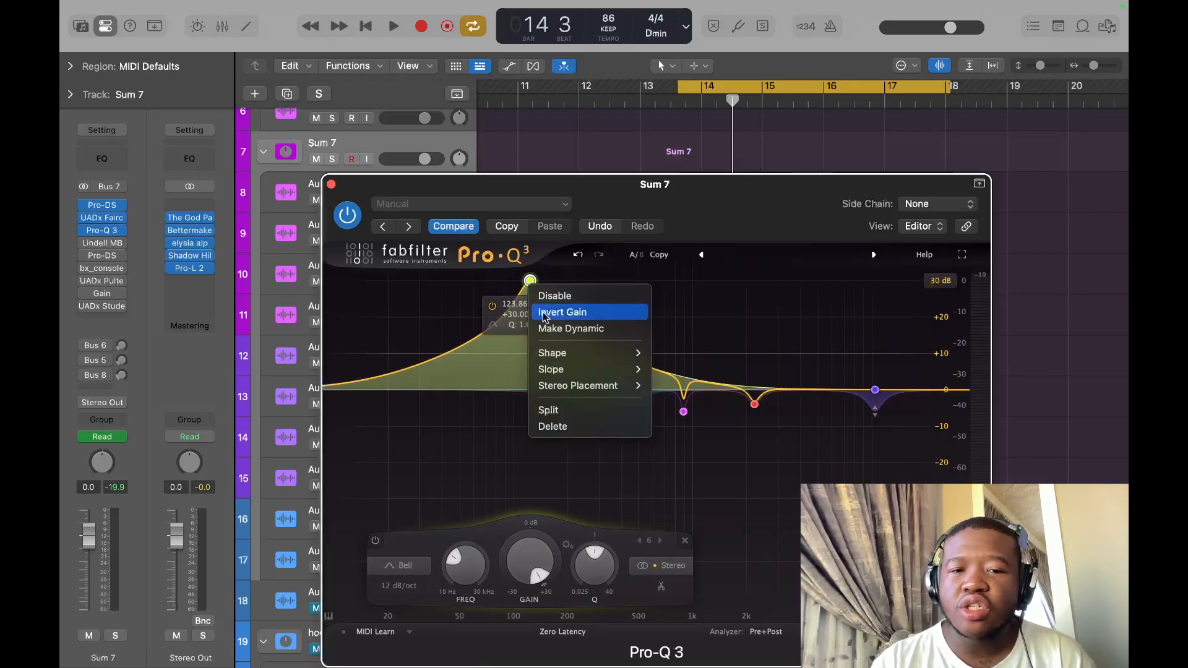
{"action": "left_click", "coordinate": [559, 427]}
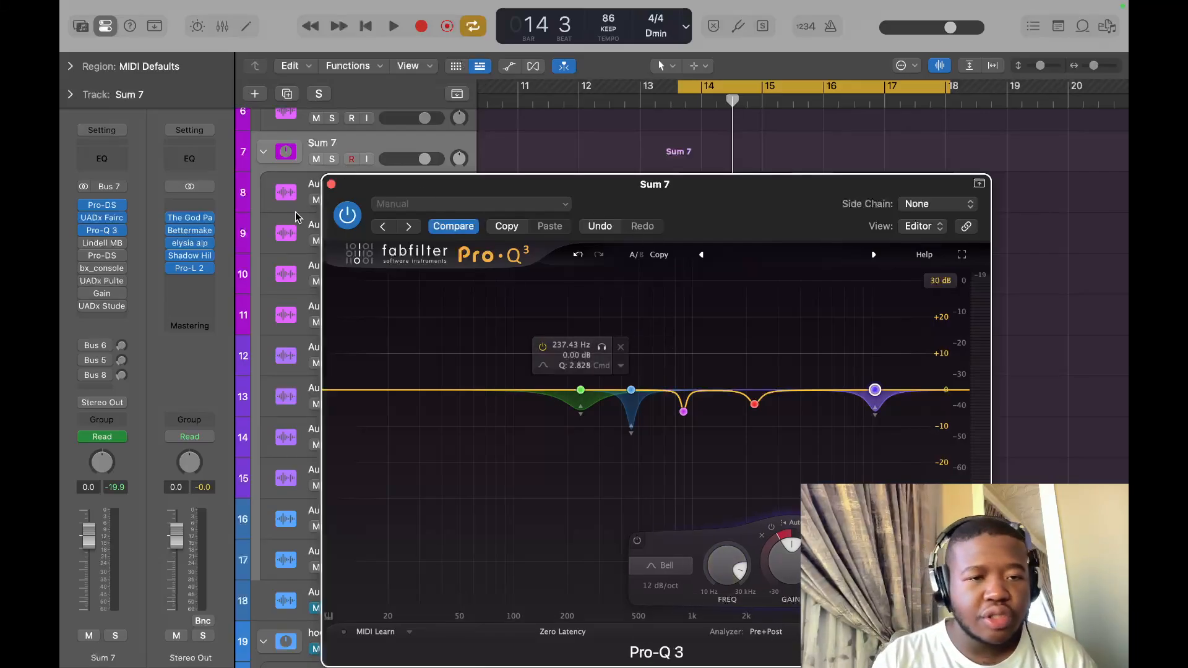
Close Pro-Q 3 and play a short passage of the background vocals with the first three Sum 7 plug-ins active.
{"action": "left_click", "coordinate": [331, 184]}
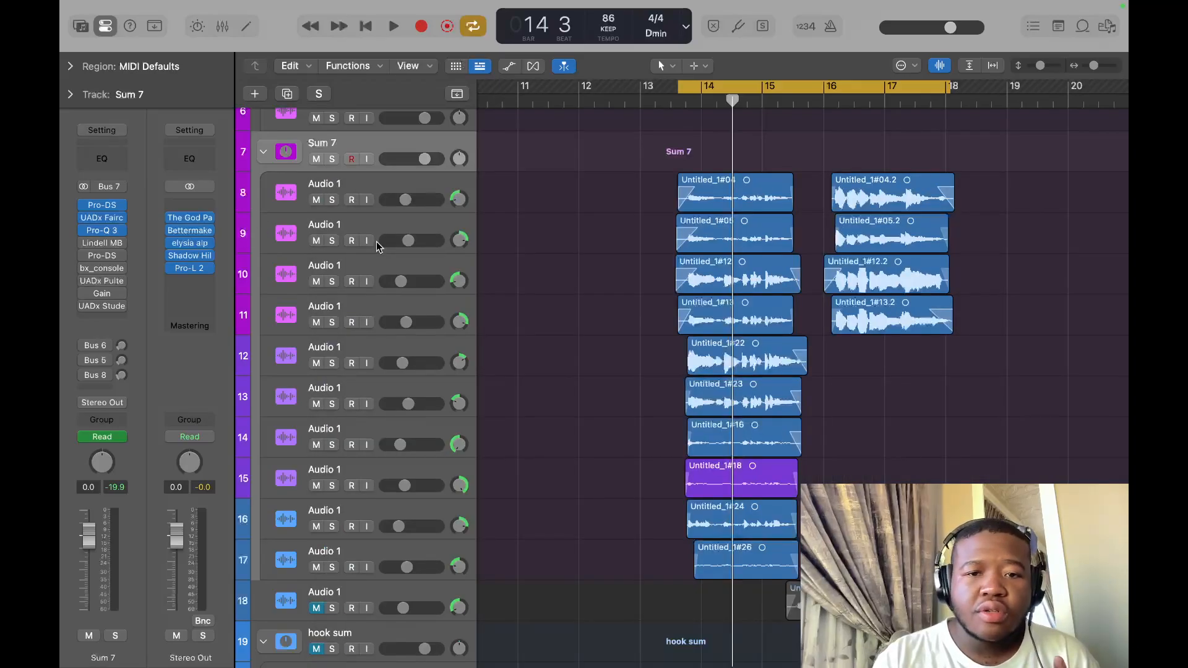
{"action": "key", "text": "space"}
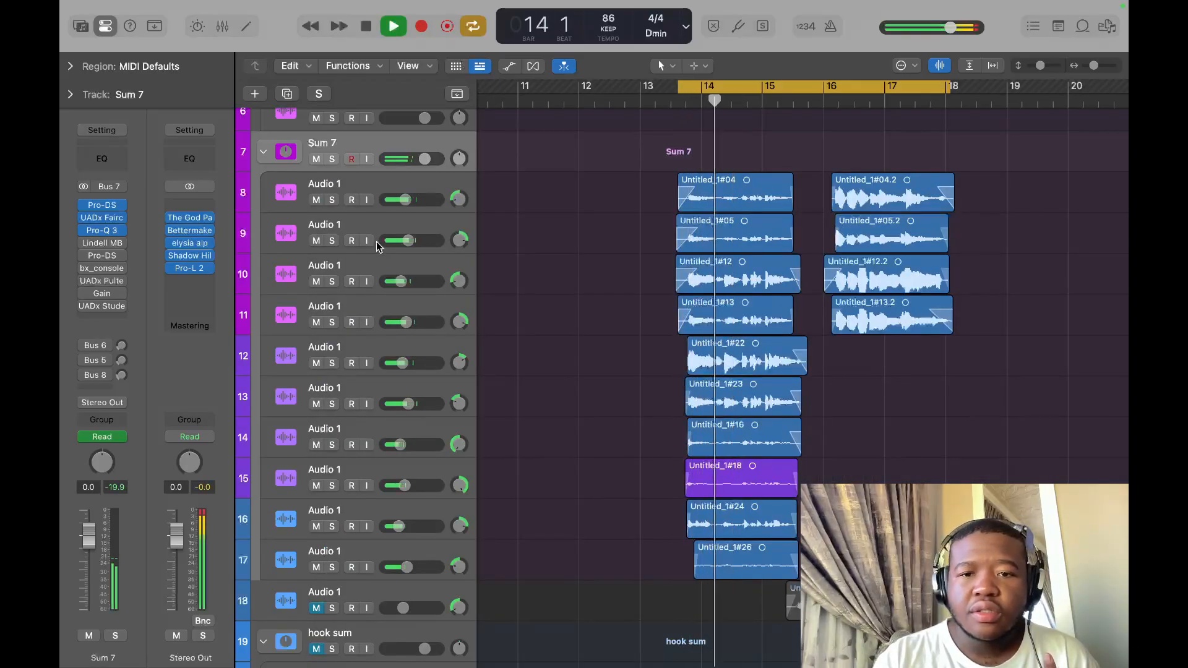
{"action": "key", "text": "space"}
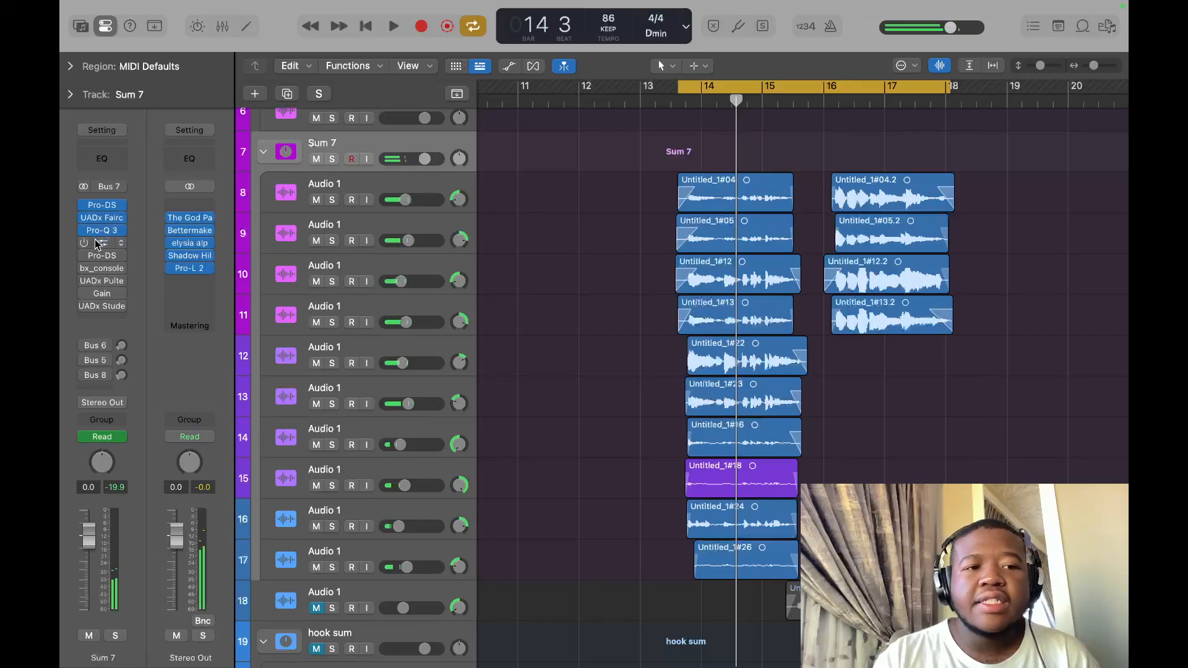
Enable the Lindell MBC on Sum 7 and review its Mixbus - Wide preset settings, closing the plug-in.
{"action": "left_click", "coordinate": [99, 243]}
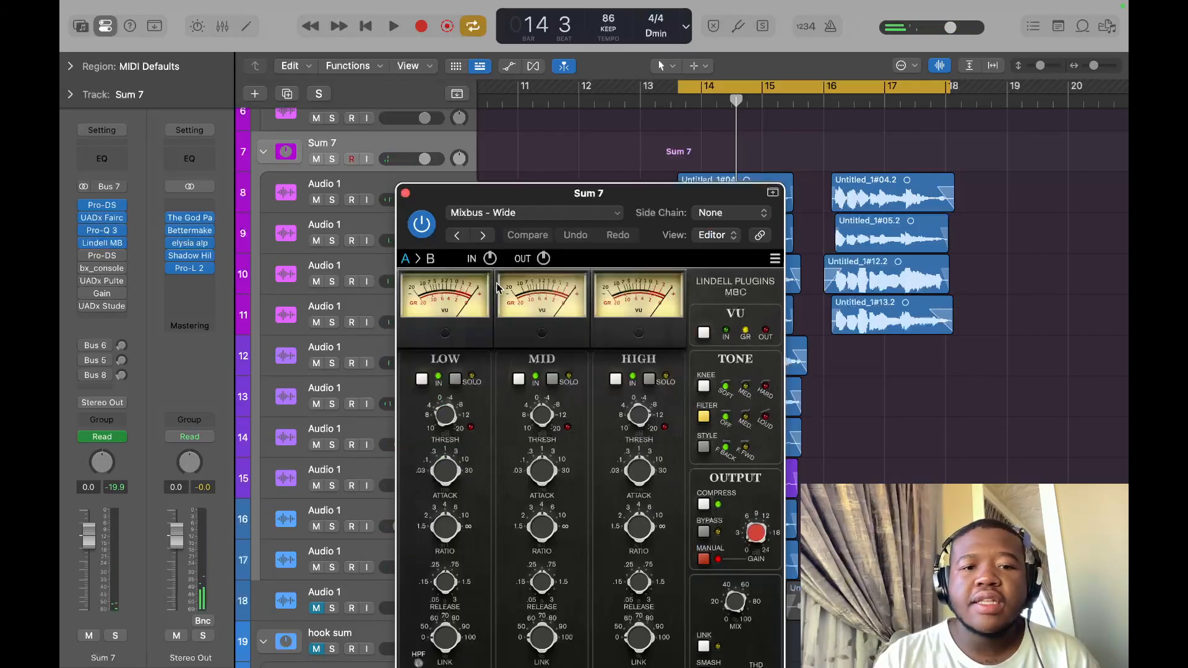
{"action": "left_click_drag", "start_coordinate": [575, 199], "coordinate": [530, 81]}
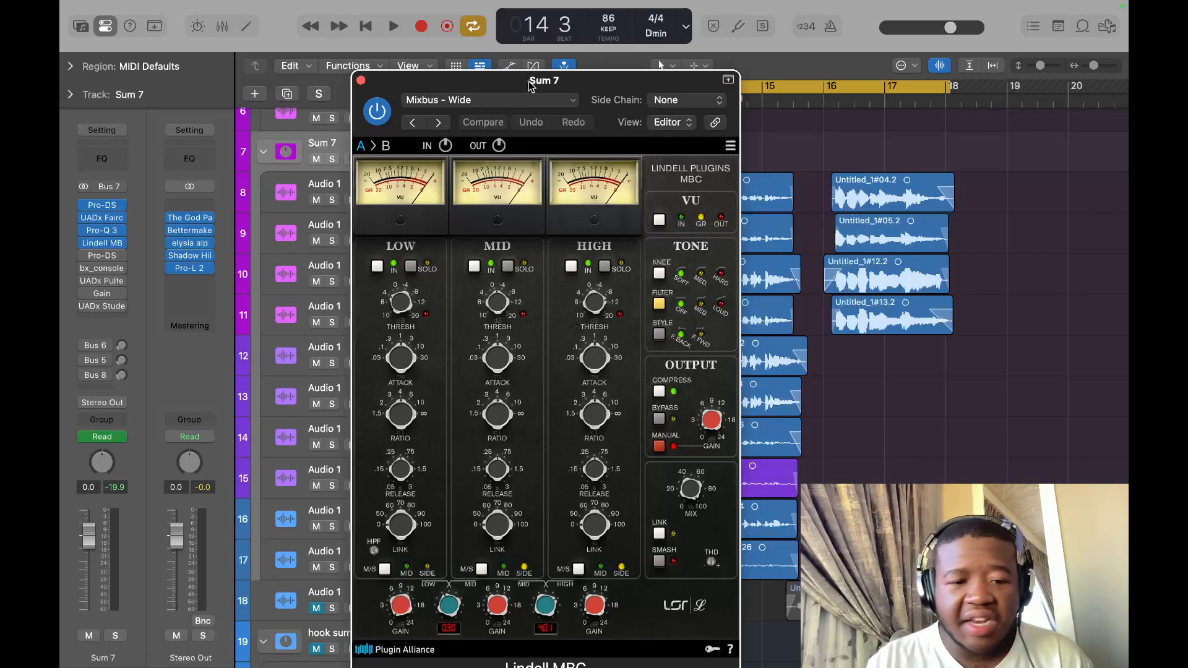
{"action": "left_click", "coordinate": [361, 81]}
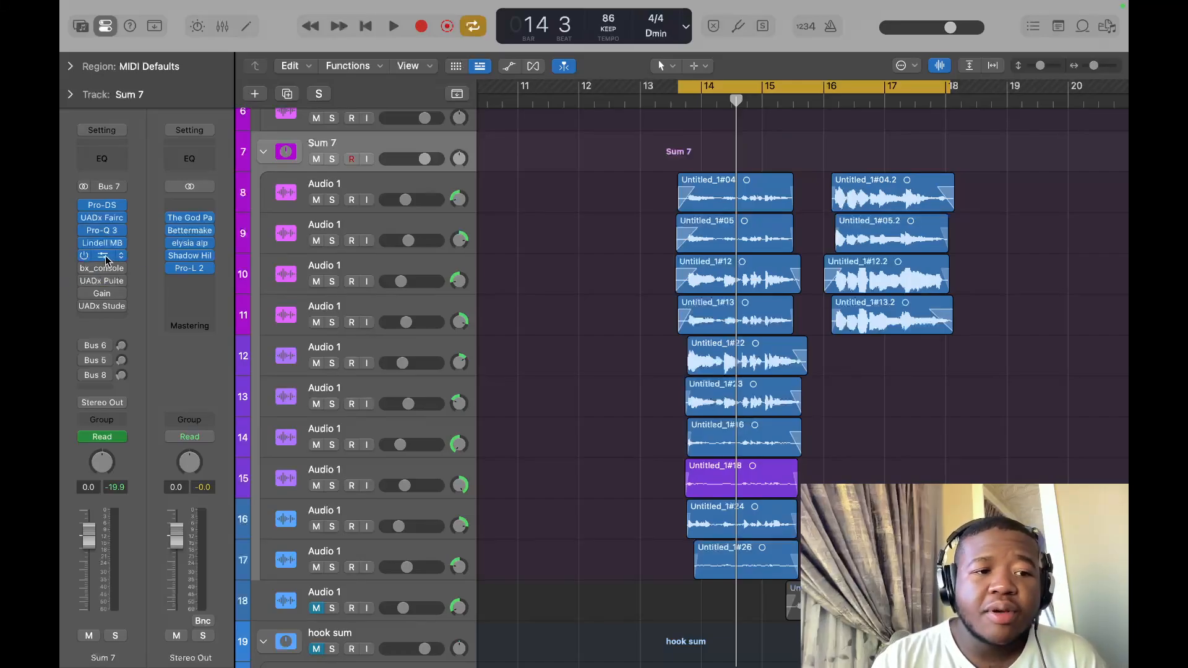
Enable the second Pro-DS on Sum 7 and audition the background vocals with its window open, closing the plug-in.
{"action": "left_click", "coordinate": [105, 258]}
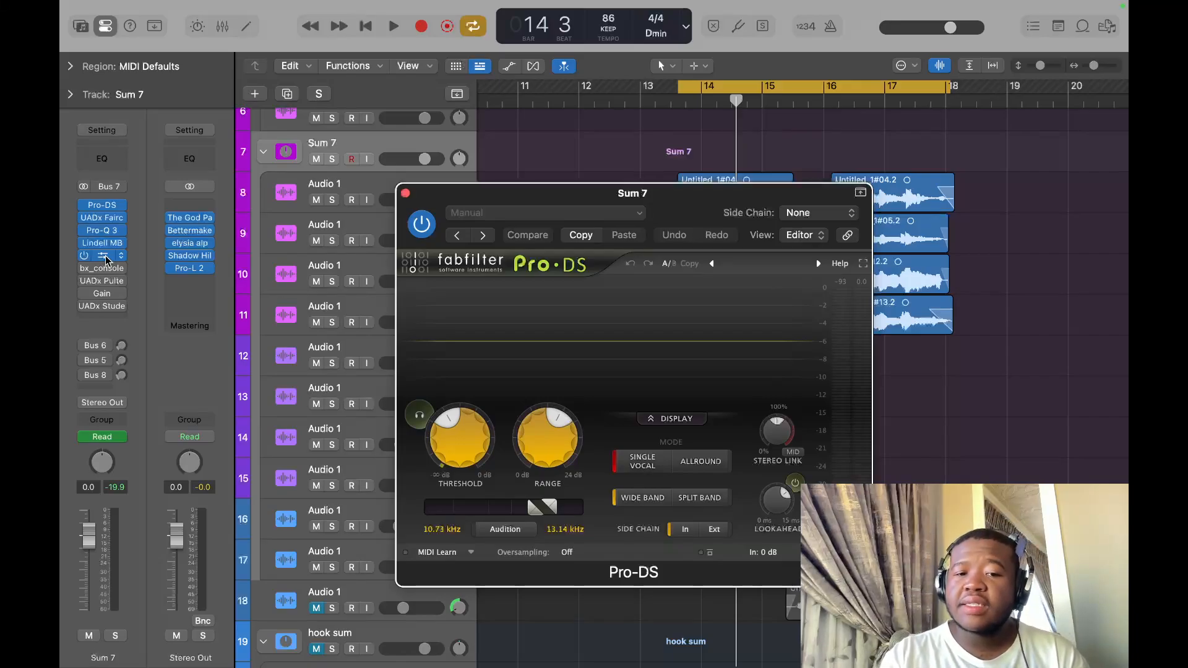
{"action": "mouse_move", "coordinate": [565, 509]}
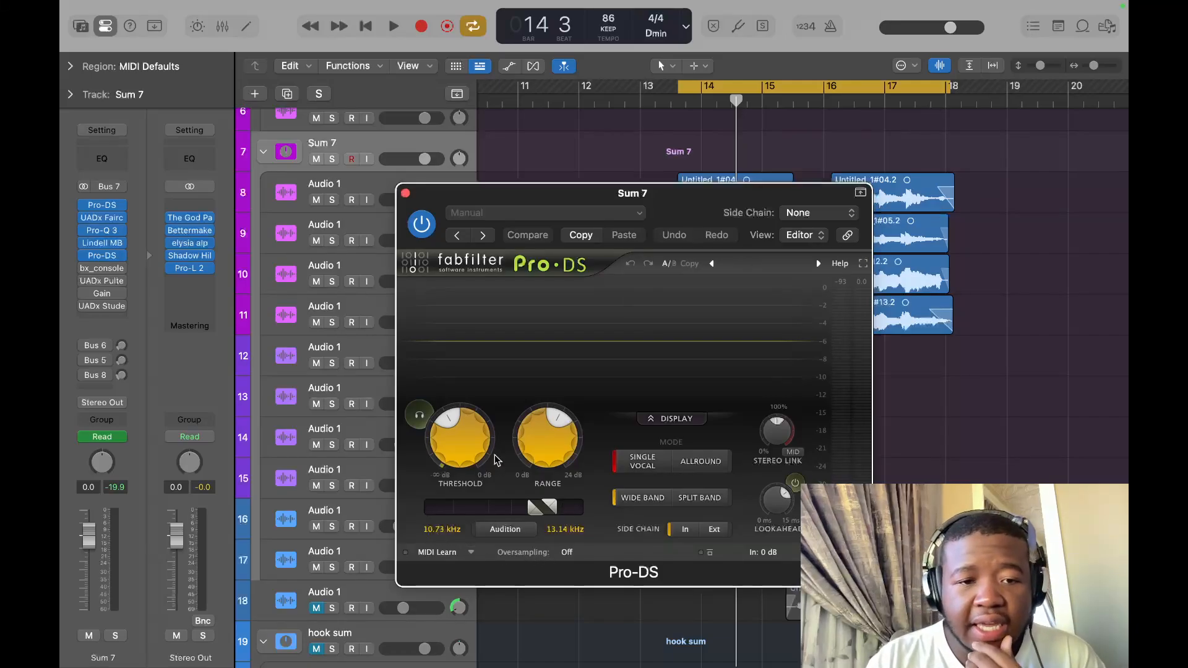
{"action": "key", "text": "space"}
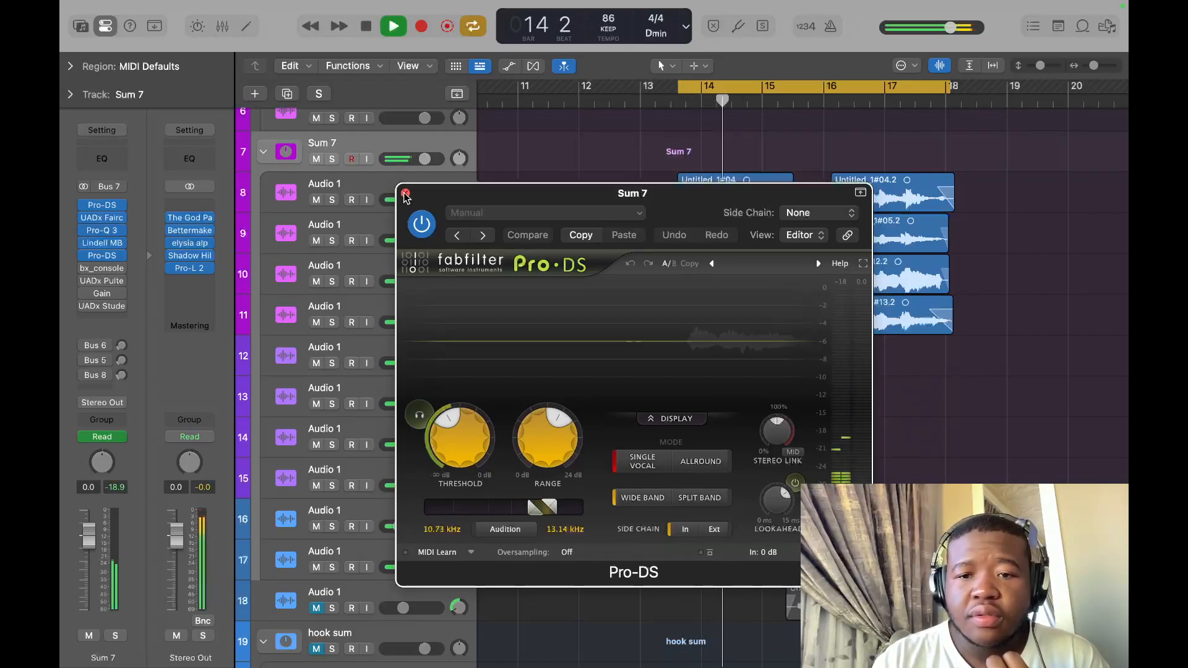
{"action": "key", "text": "space"}
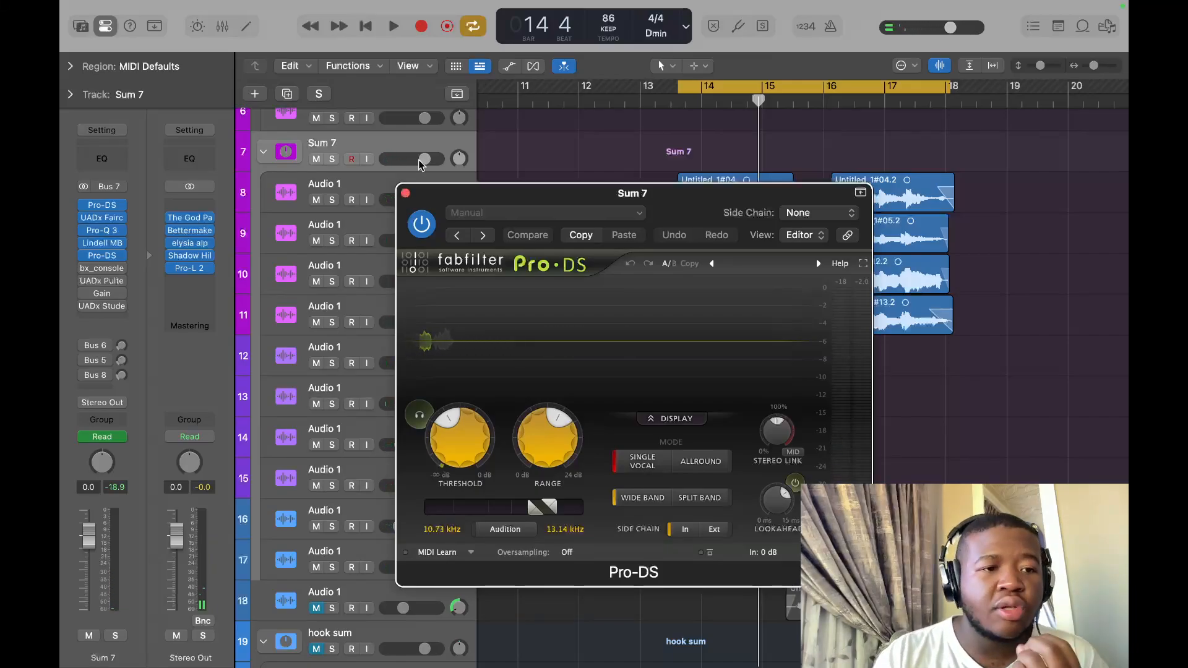
{"action": "left_click", "coordinate": [405, 193]}
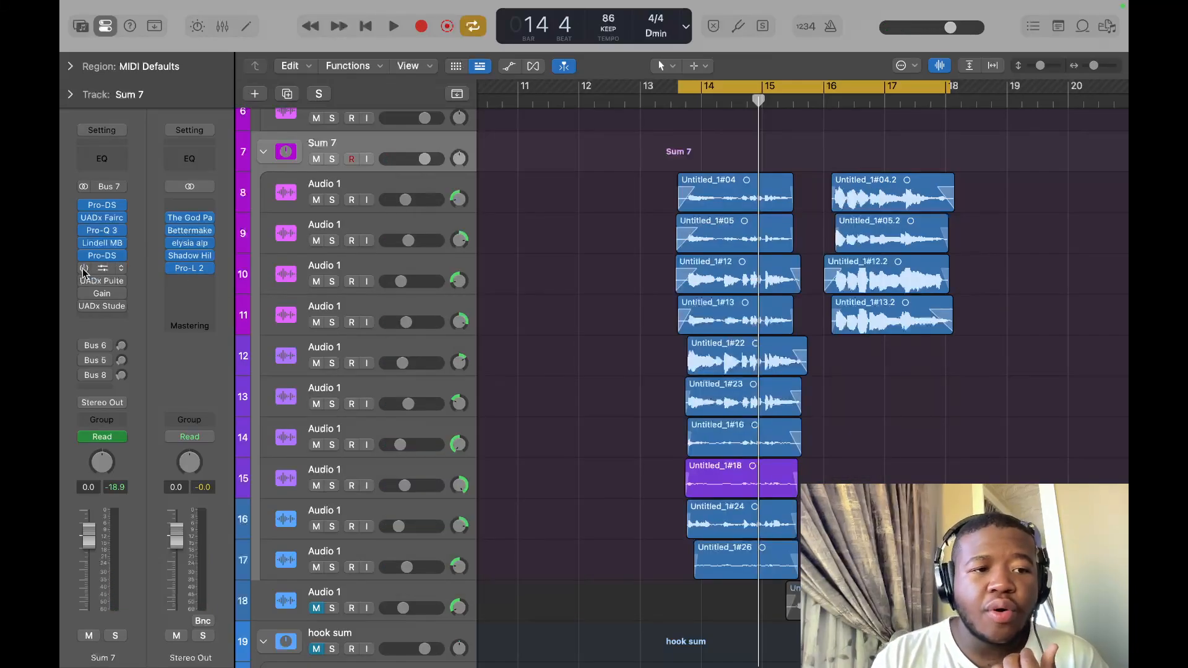
Enable the bx_console AMEK 9099 on Sum 7 and compare it bypassed and active during playback, closing the plug-in.
{"action": "left_click", "coordinate": [103, 268]}
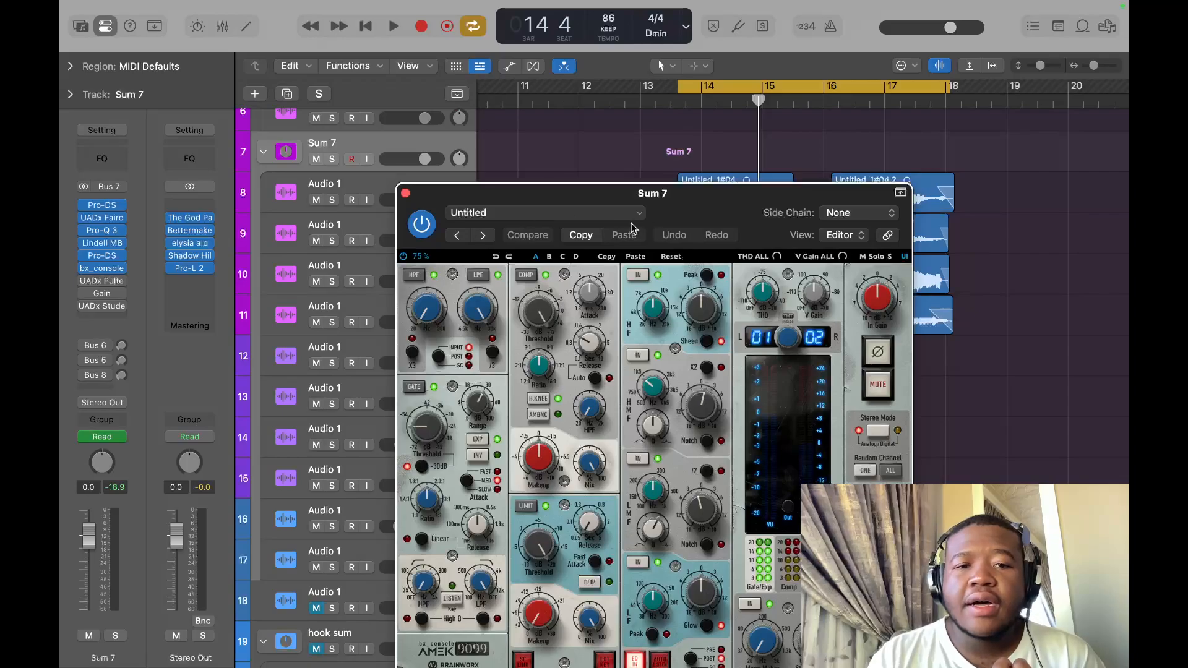
{"action": "left_click_drag", "start_coordinate": [627, 204], "coordinate": [536, 153]}
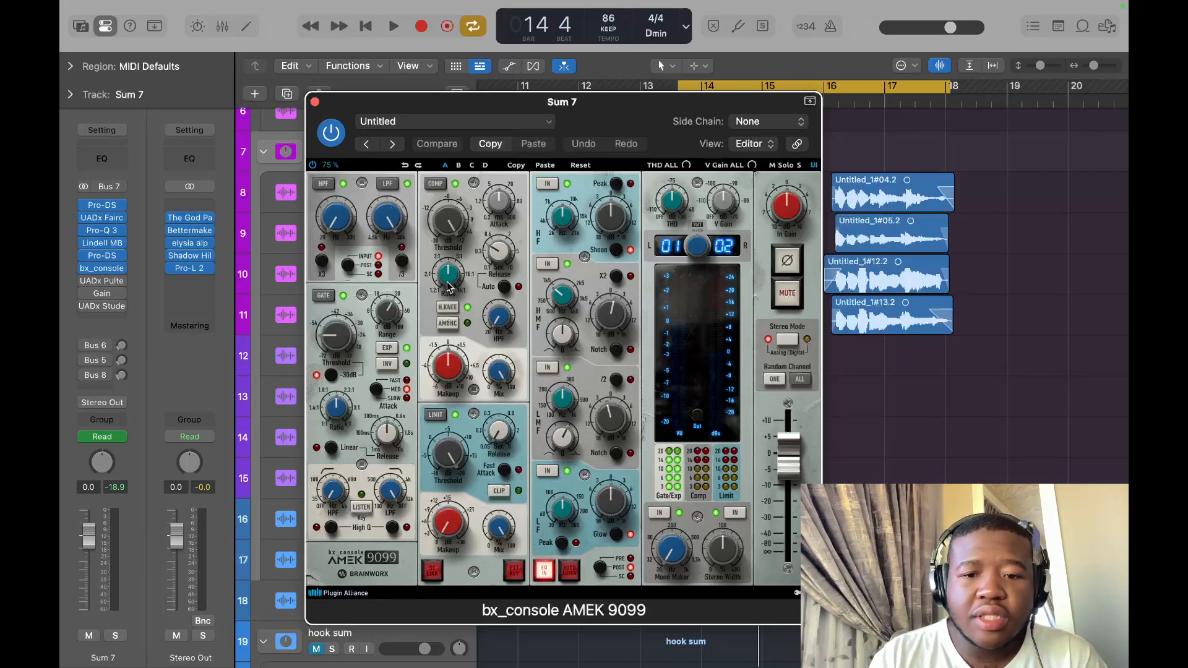
{"action": "key", "text": "space"}
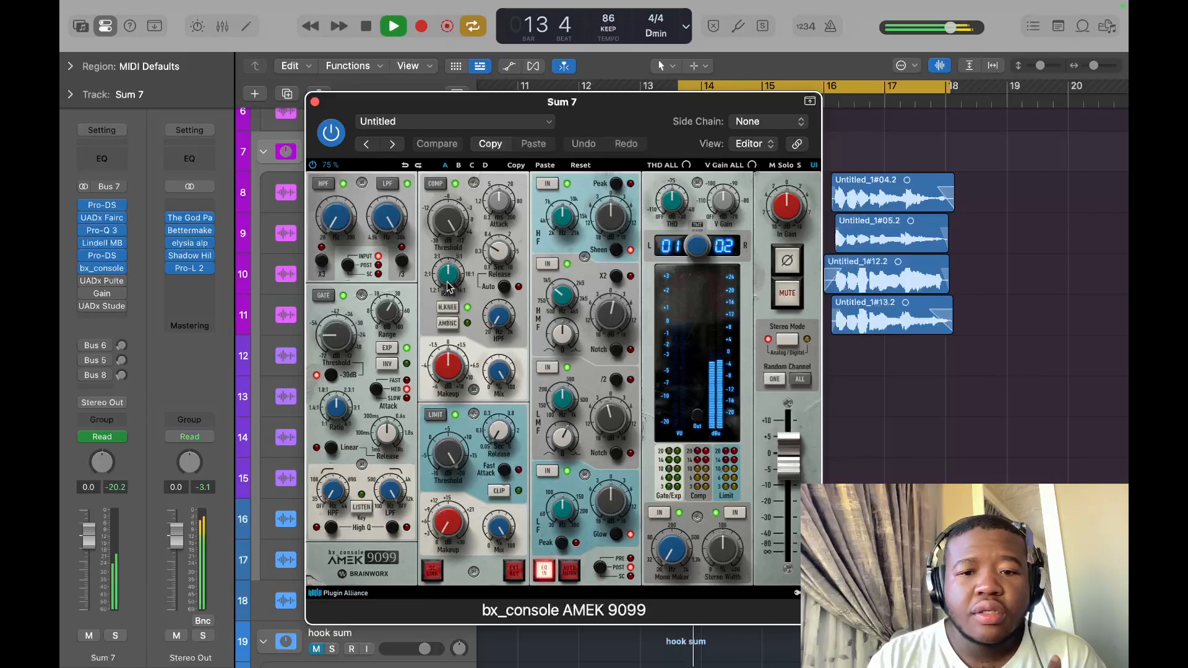
{"action": "left_click", "coordinate": [334, 140]}
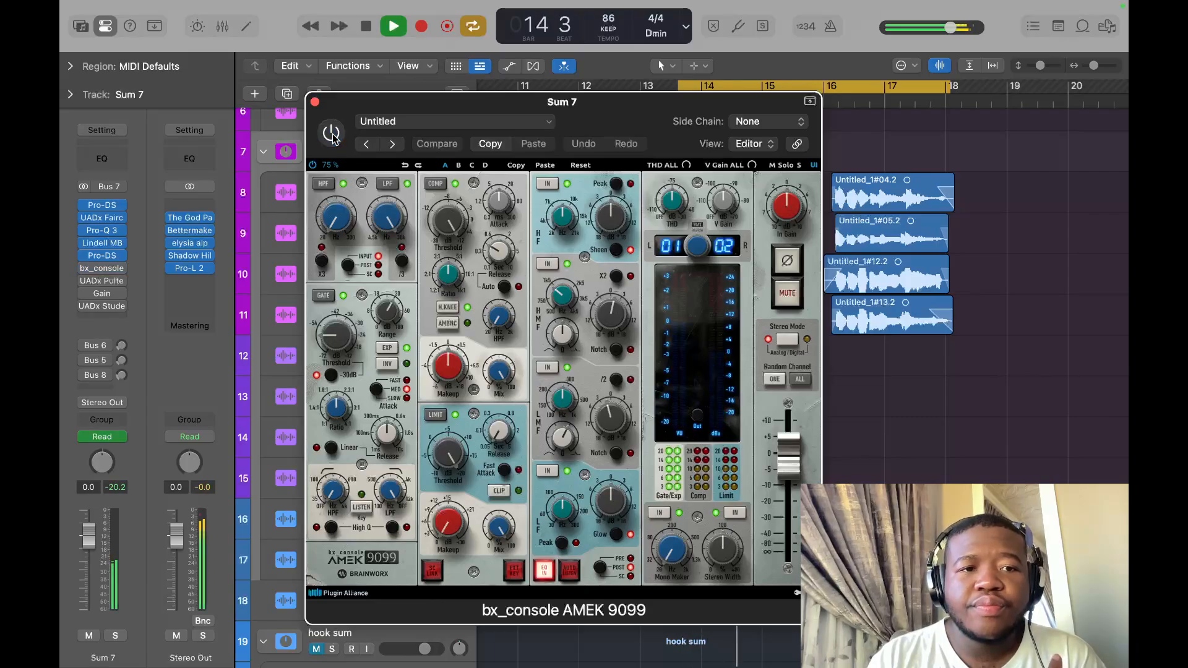
{"action": "left_click", "coordinate": [332, 137]}
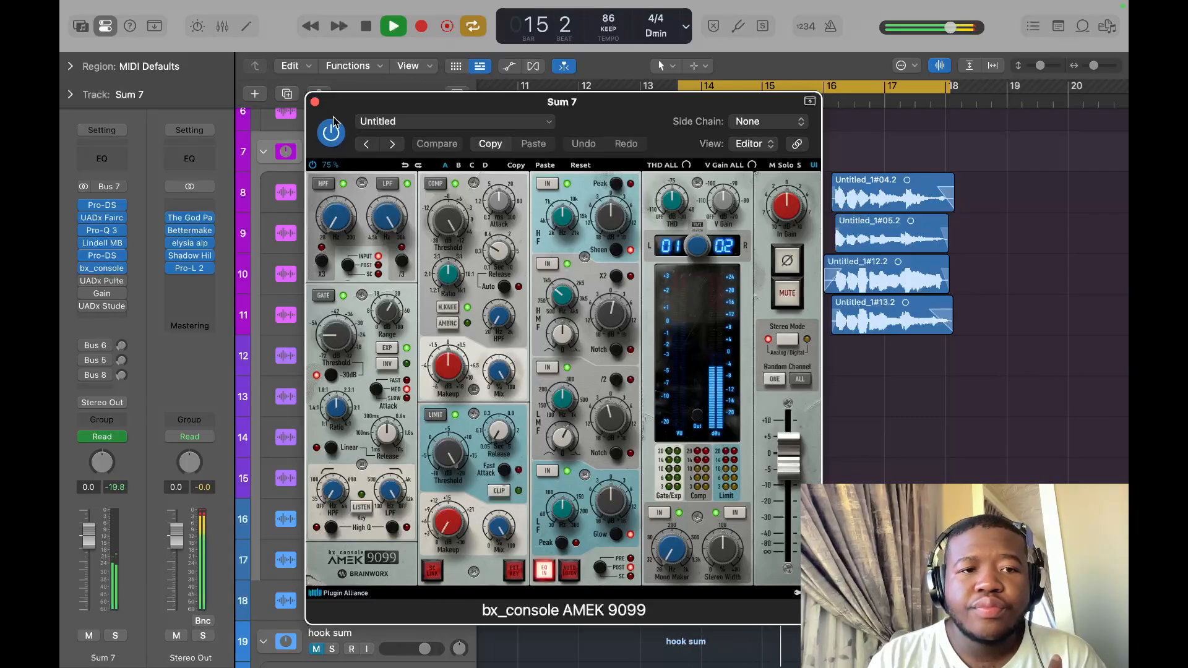
{"action": "left_click", "coordinate": [314, 102]}
{"action": "key", "text": "space"}
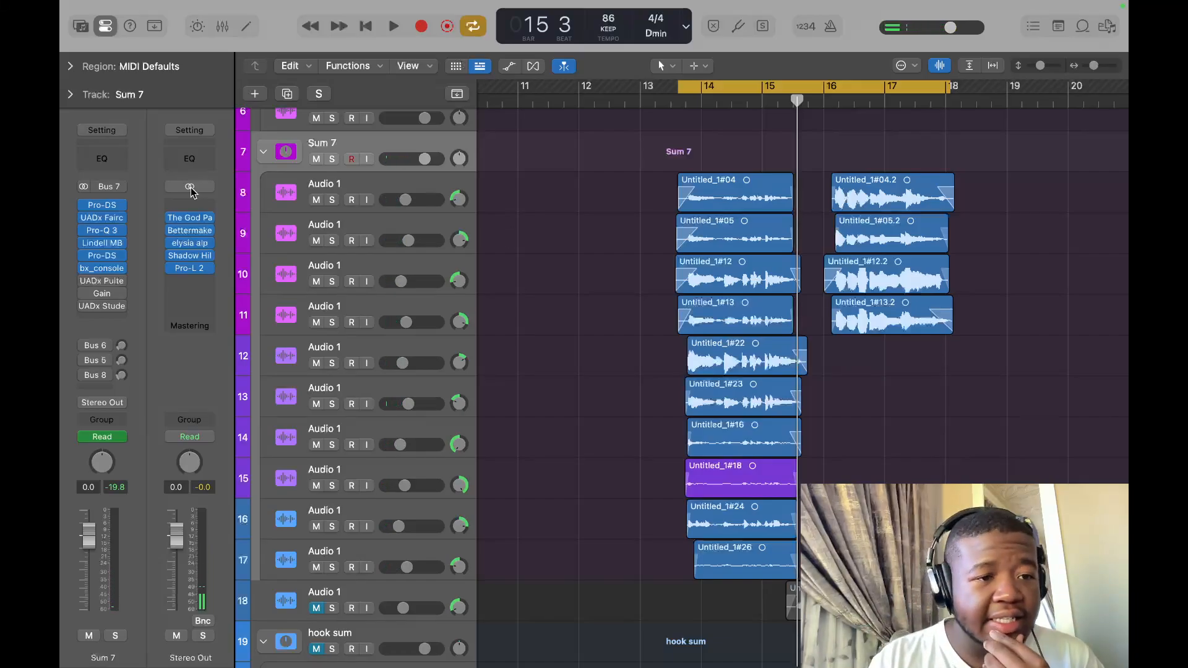
Enable the UADx Pultec EQP-1A on Sum 7, review its settings, and compare it bypassed and active during playback.
{"action": "left_click", "coordinate": [103, 284]}
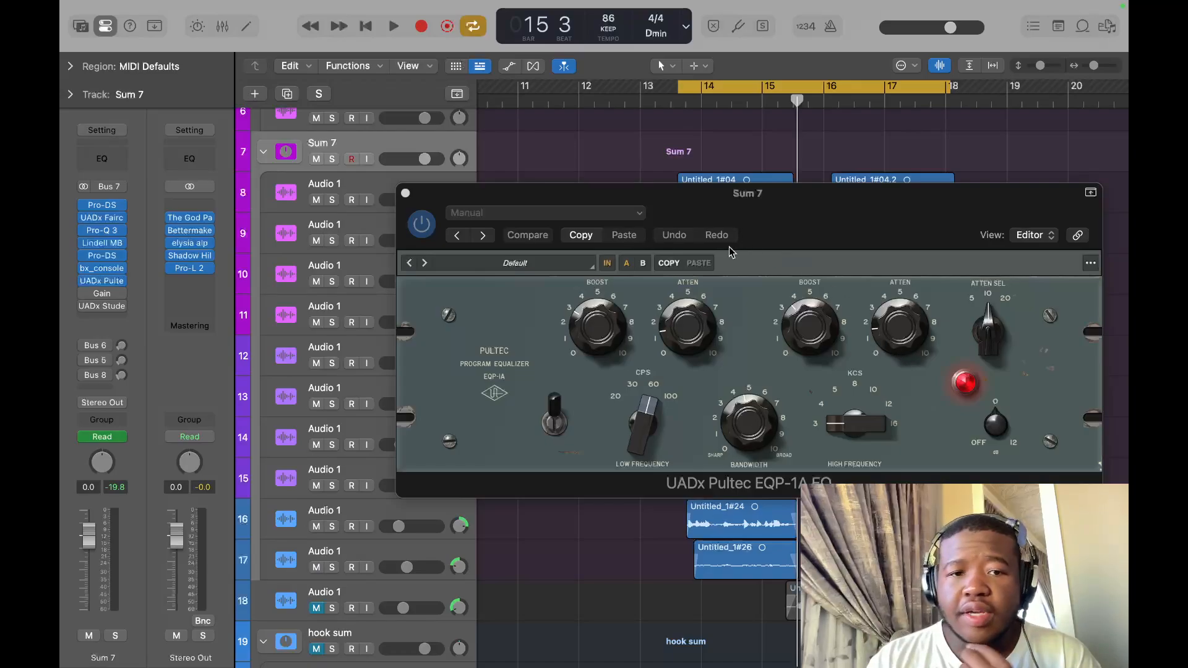
{"action": "left_click", "coordinate": [406, 194]}
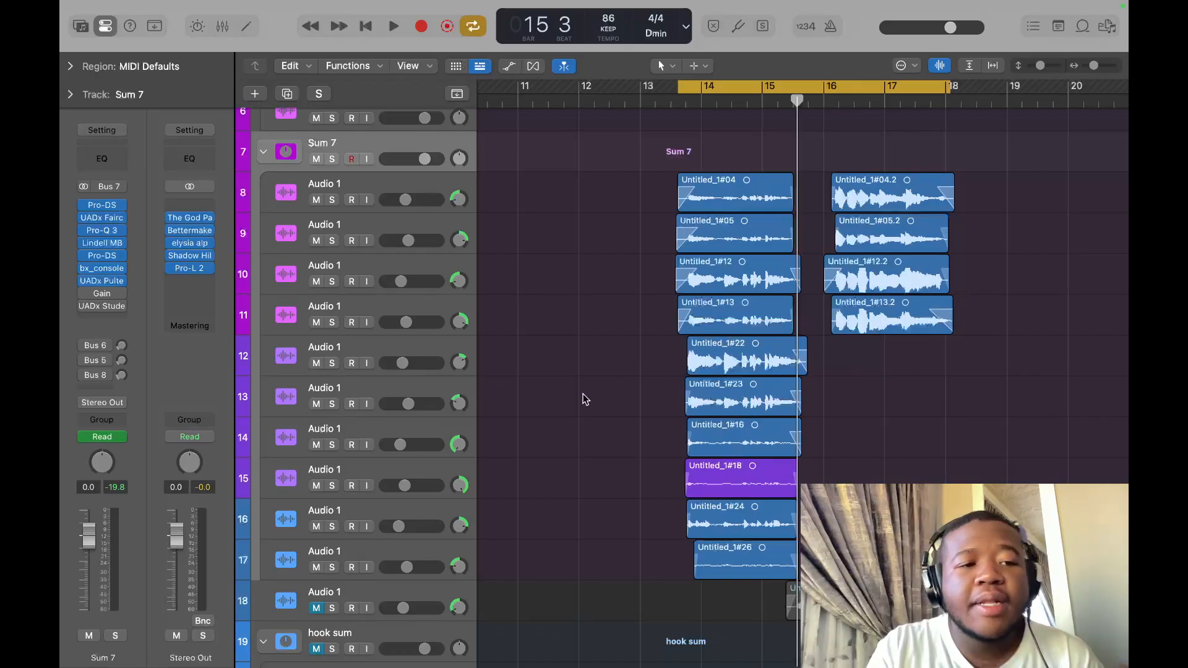
{"action": "key", "text": "space"}
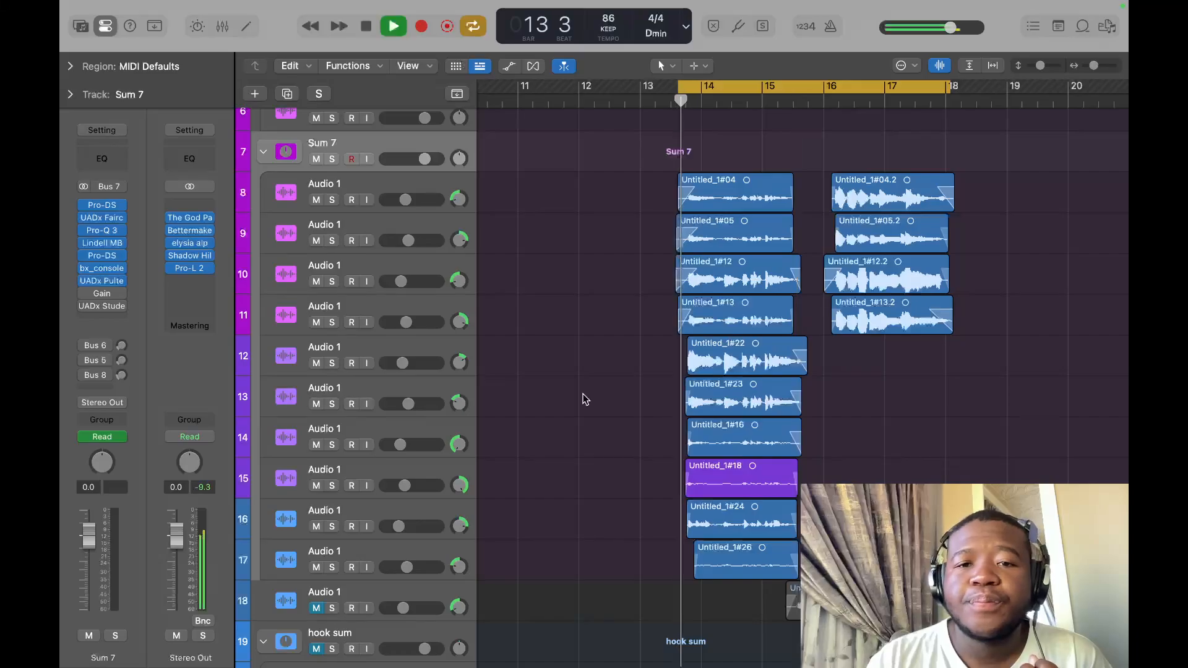
{"action": "left_click", "coordinate": [85, 280]}
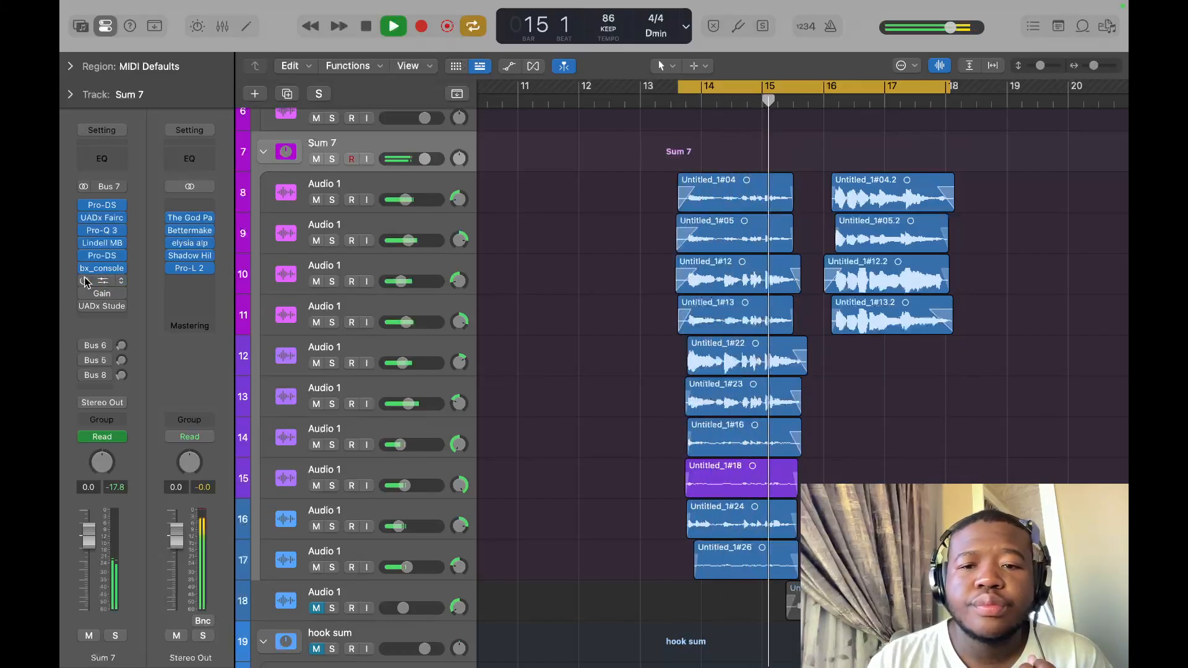
{"action": "key", "text": "space"}
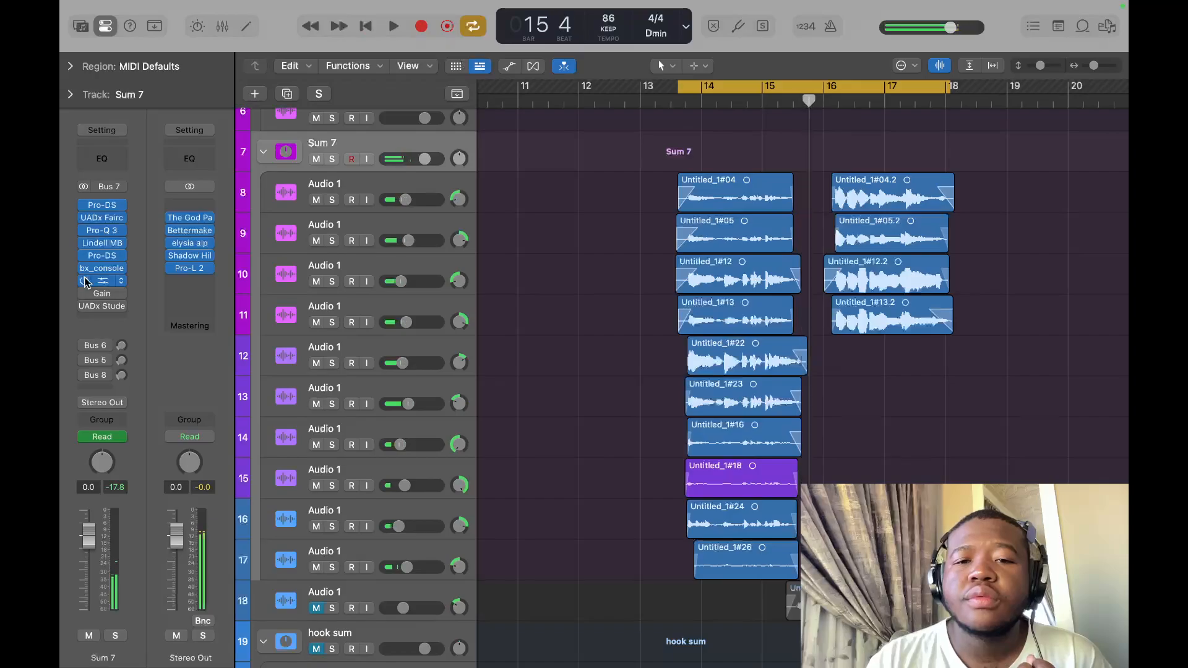
{"action": "key", "text": "space"}
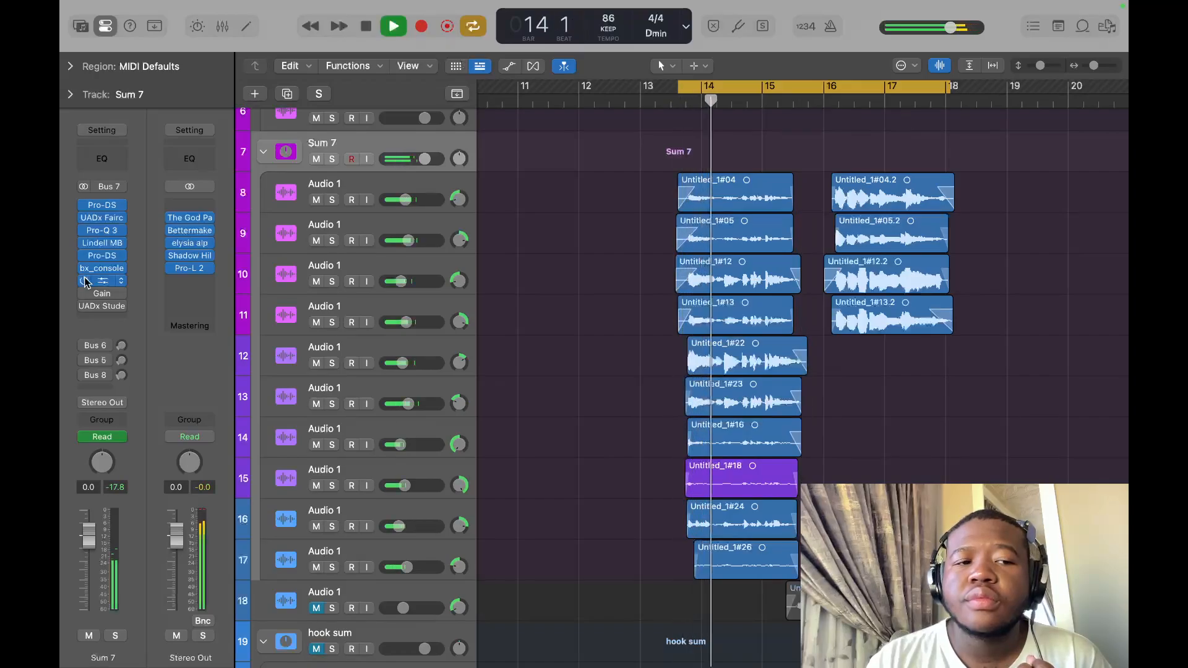
{"action": "key", "text": "space"}
{"action": "left_click_drag", "start_coordinate": [87, 281], "coordinate": [88, 298]}
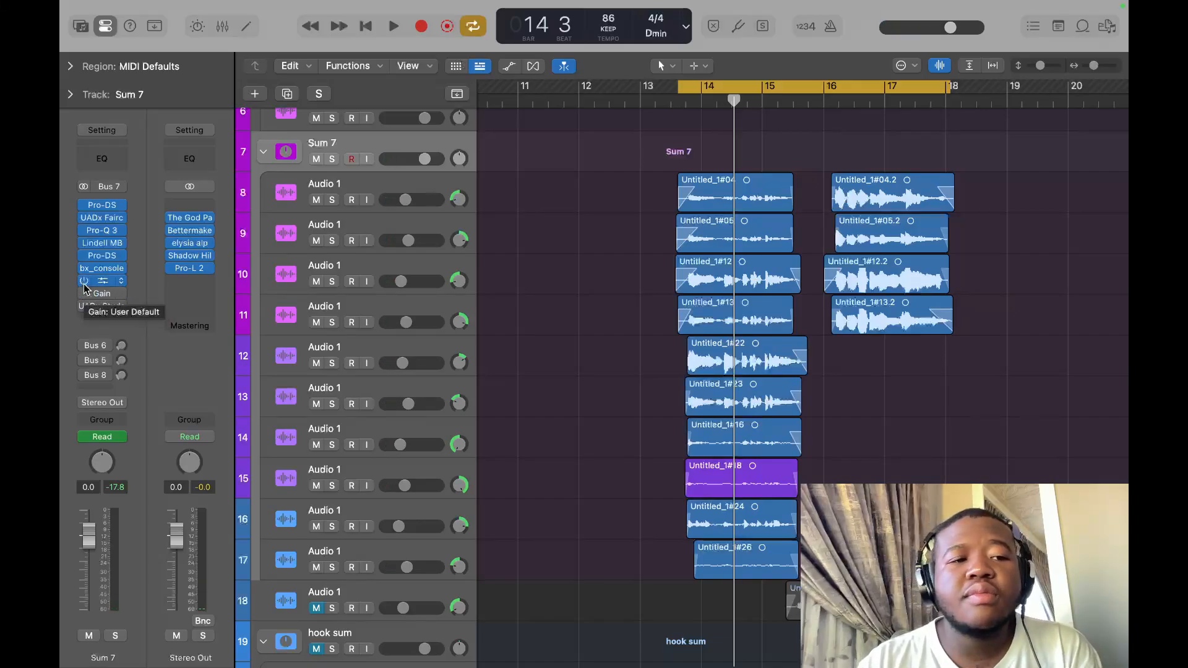
Revisit the bx_console AMEK 9099 and UADx Pultec EQP-1A settings on Sum 7, leaving only the Pultec window open.
{"action": "left_click", "coordinate": [102, 268]}
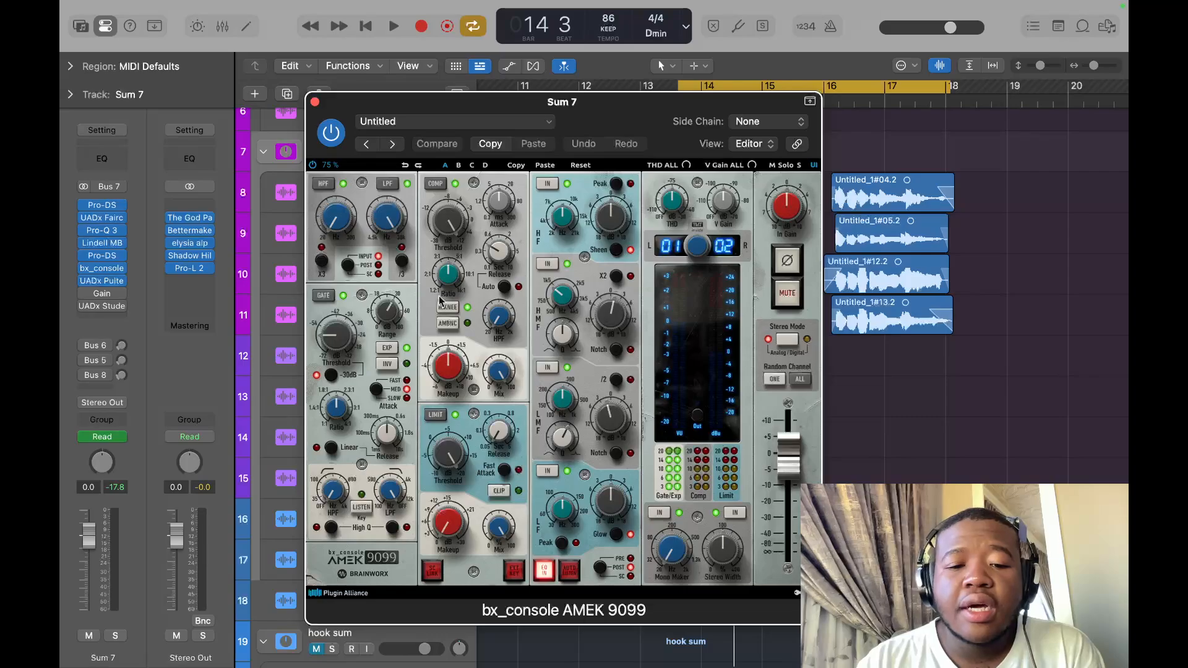
{"action": "left_click", "coordinate": [316, 102]}
{"action": "left_click", "coordinate": [104, 282]}
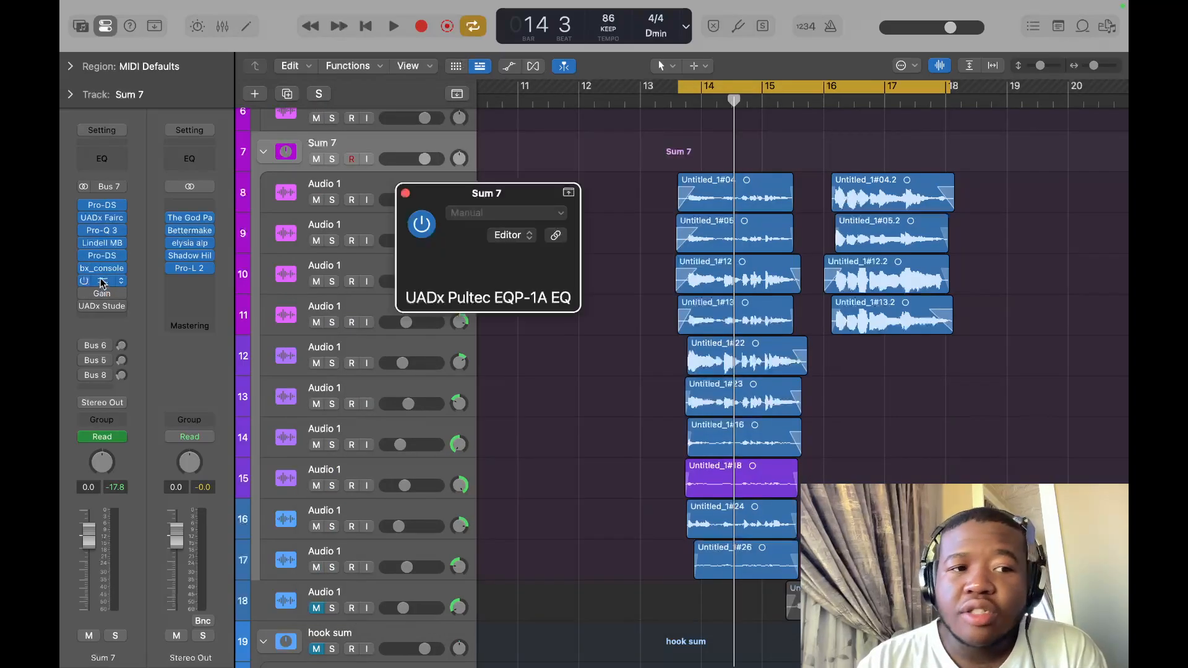
{"action": "left_click", "coordinate": [102, 268]}
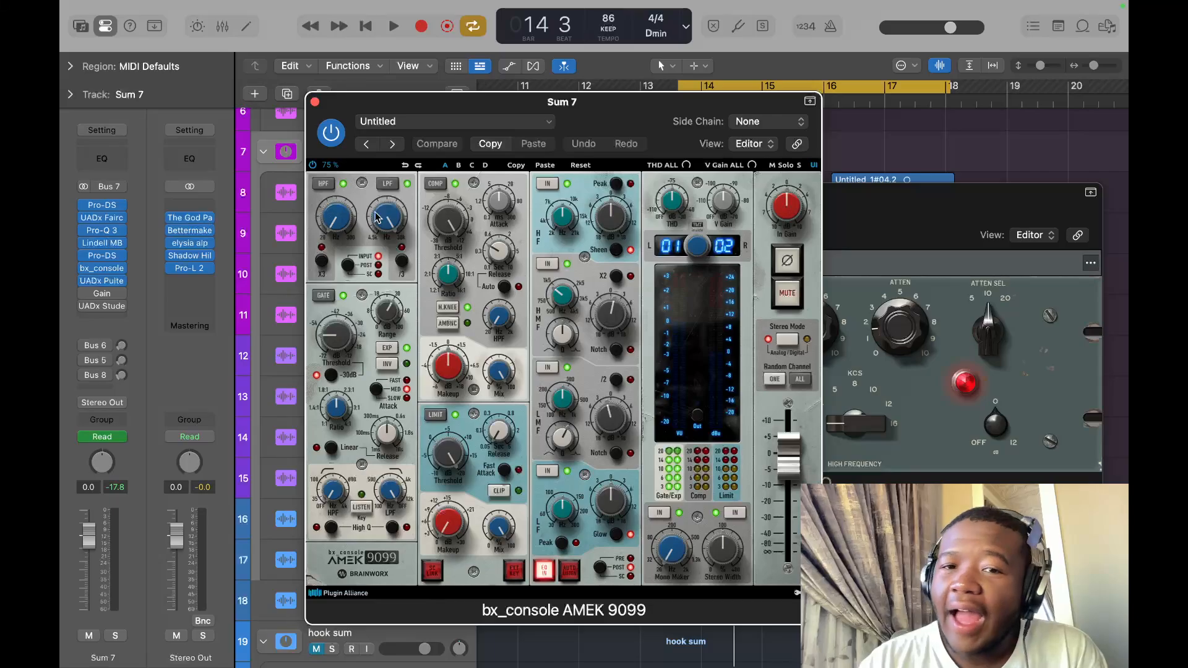
{"action": "left_click", "coordinate": [316, 103]}
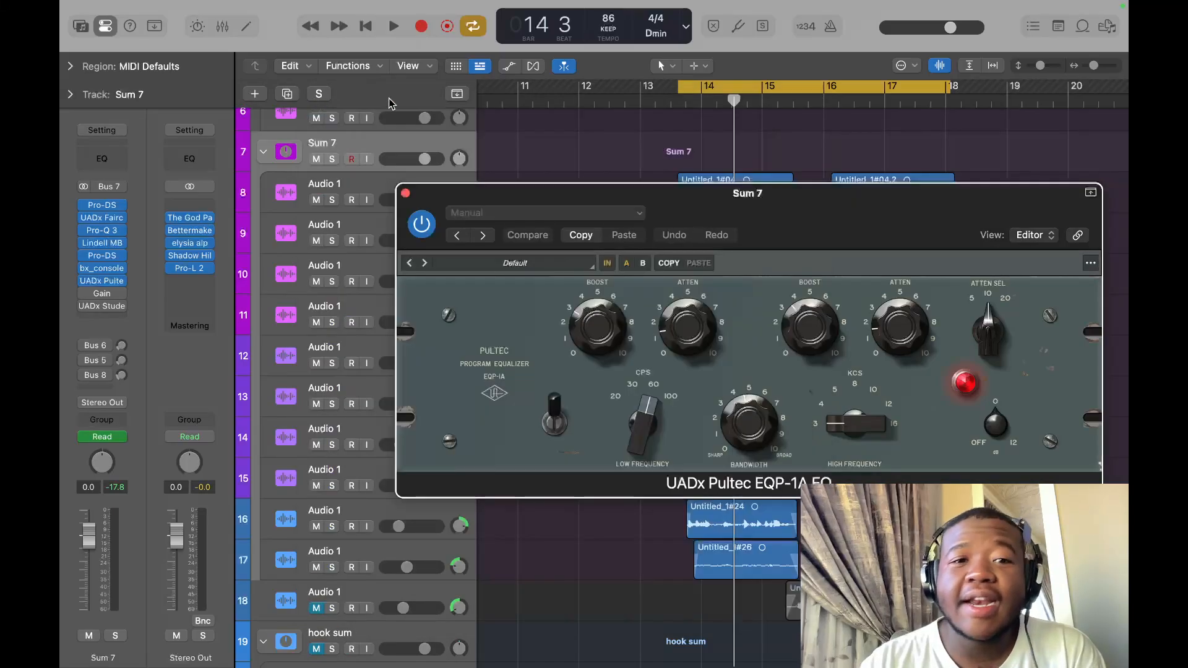
Close the UADx Pultec EQP-1A window, then enable the Gain plug-in on Sum 7 and review its settings, closing it.
{"action": "left_click", "coordinate": [406, 193]}
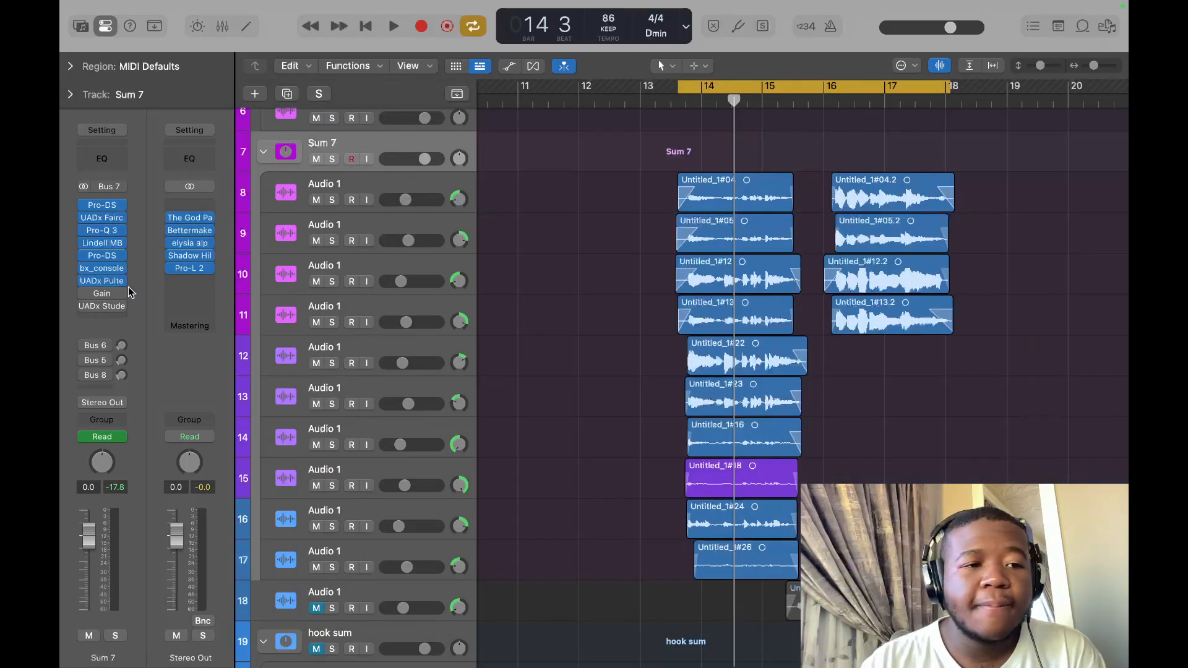
{"action": "left_click", "coordinate": [100, 296]}
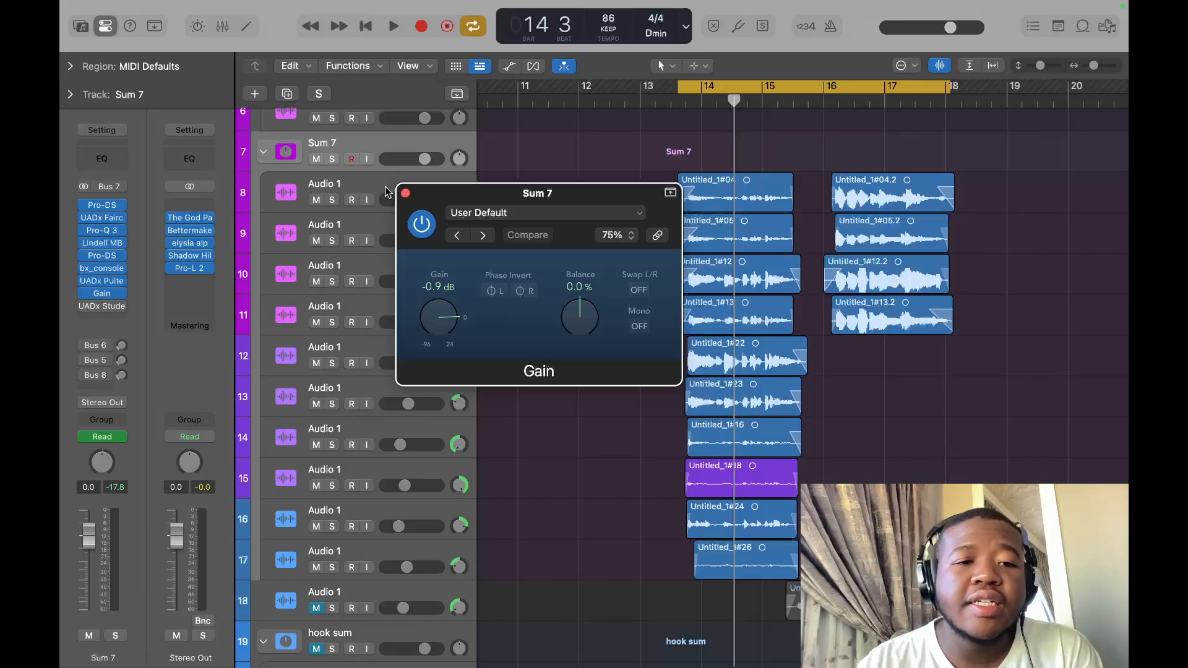
{"action": "left_click", "coordinate": [406, 195]}
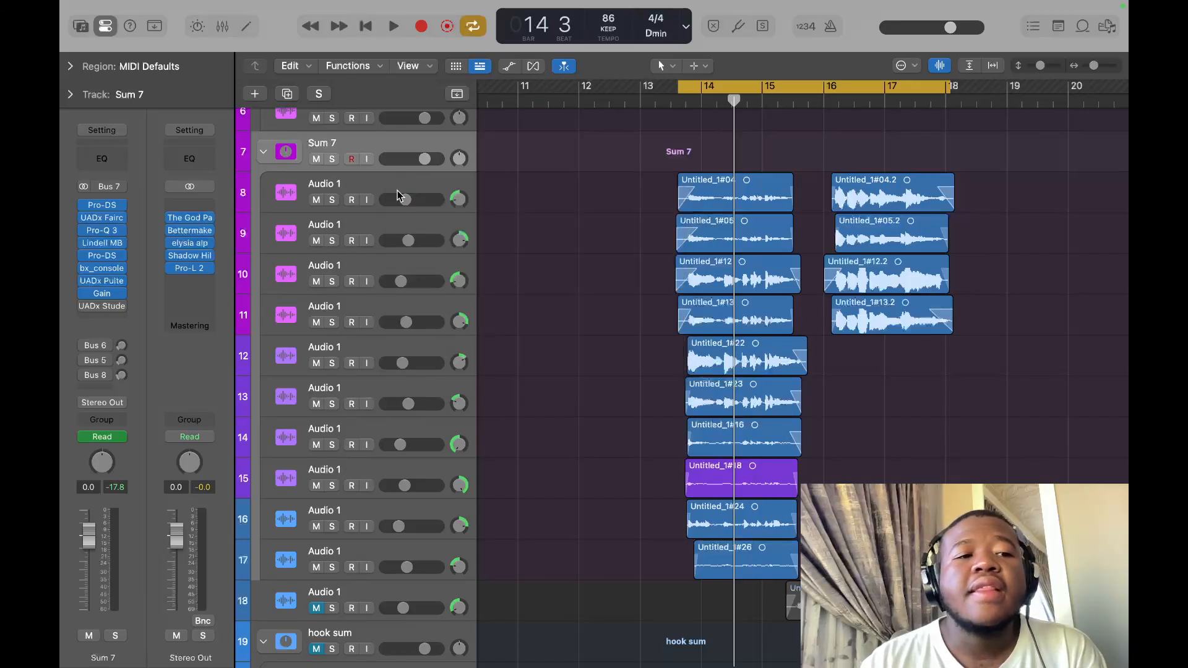
Enable the UADx Studer A800 on Sum 7, review its settings, and audition the background vocals with its window closed.
{"action": "left_click", "coordinate": [85, 316]}
{"action": "left_click", "coordinate": [85, 311]}
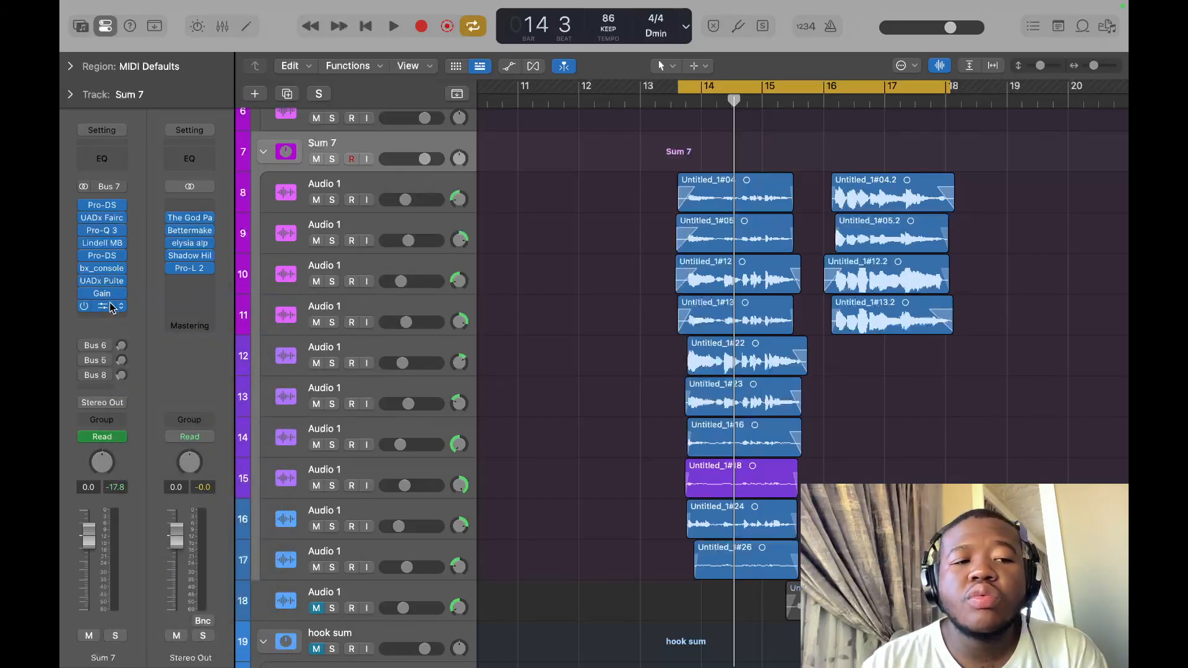
{"action": "left_click", "coordinate": [102, 307]}
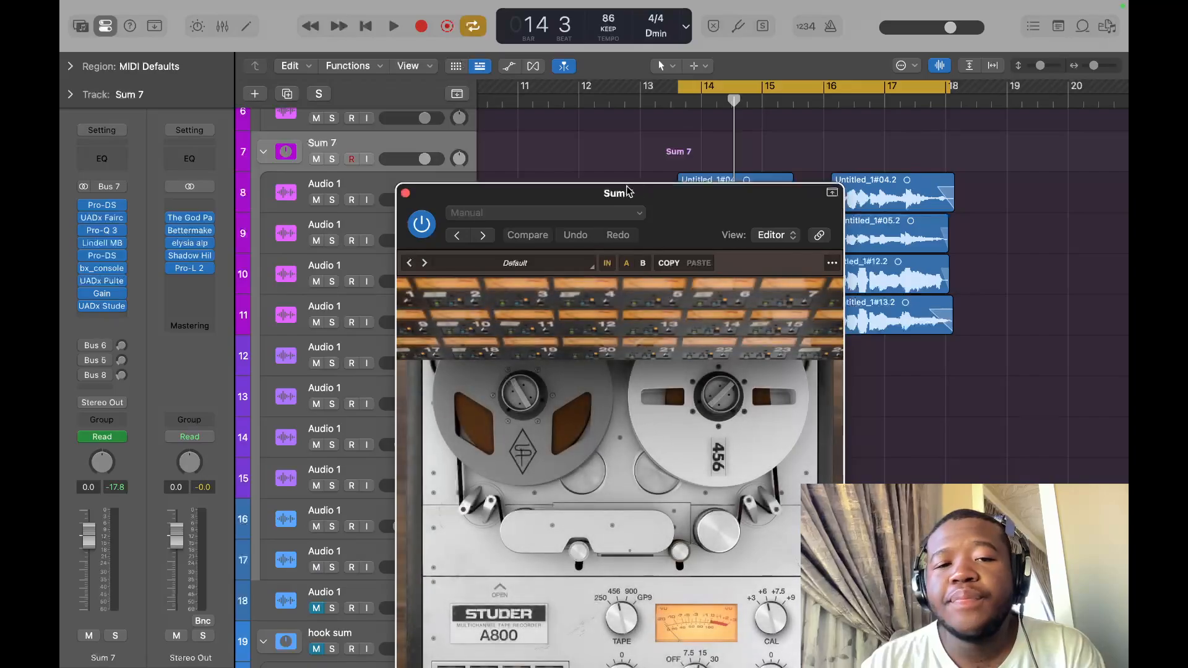
{"action": "left_click_drag", "start_coordinate": [640, 189], "coordinate": [556, 67]}
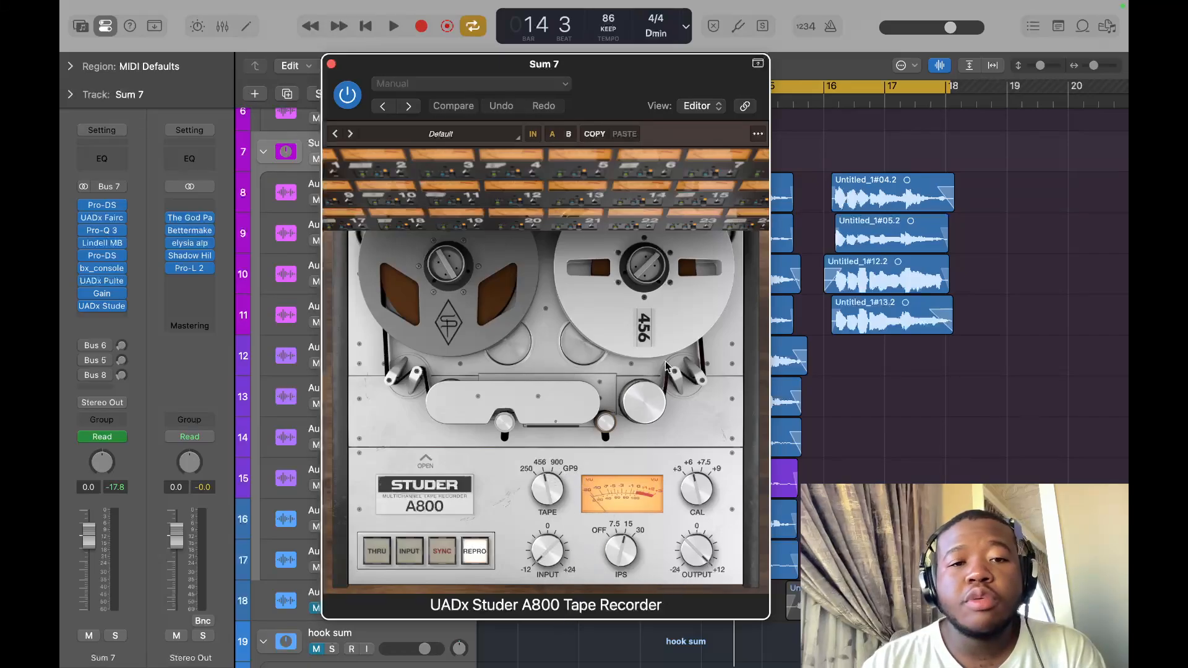
{"action": "left_click", "coordinate": [331, 65]}
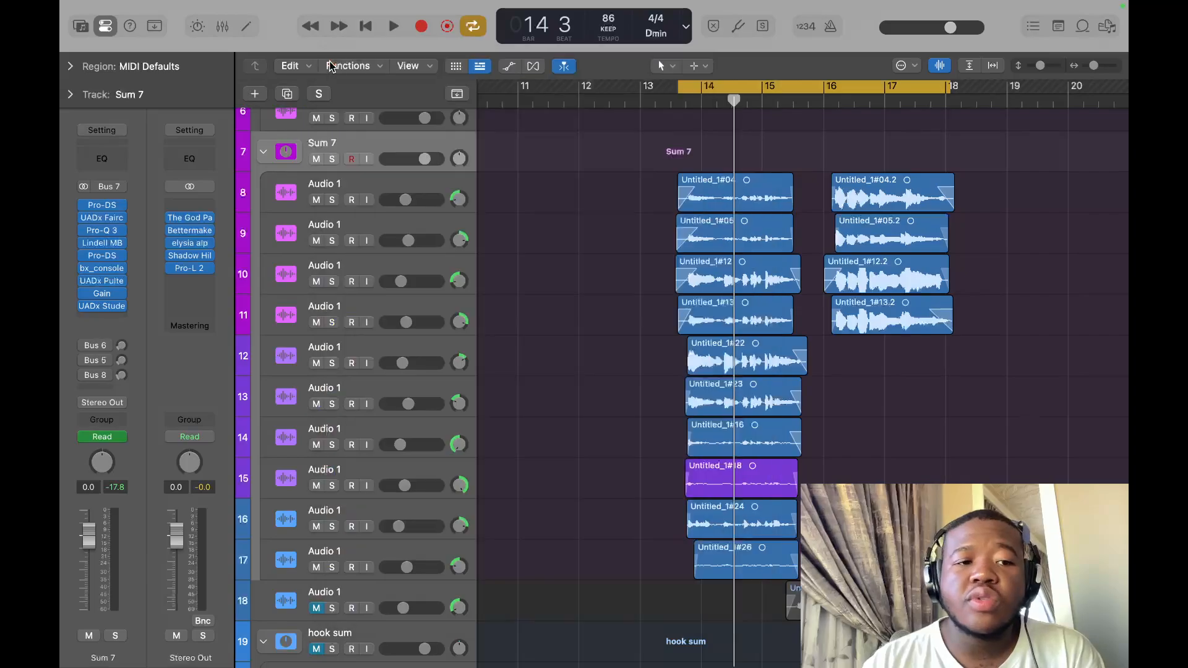
{"action": "key", "text": "space"}
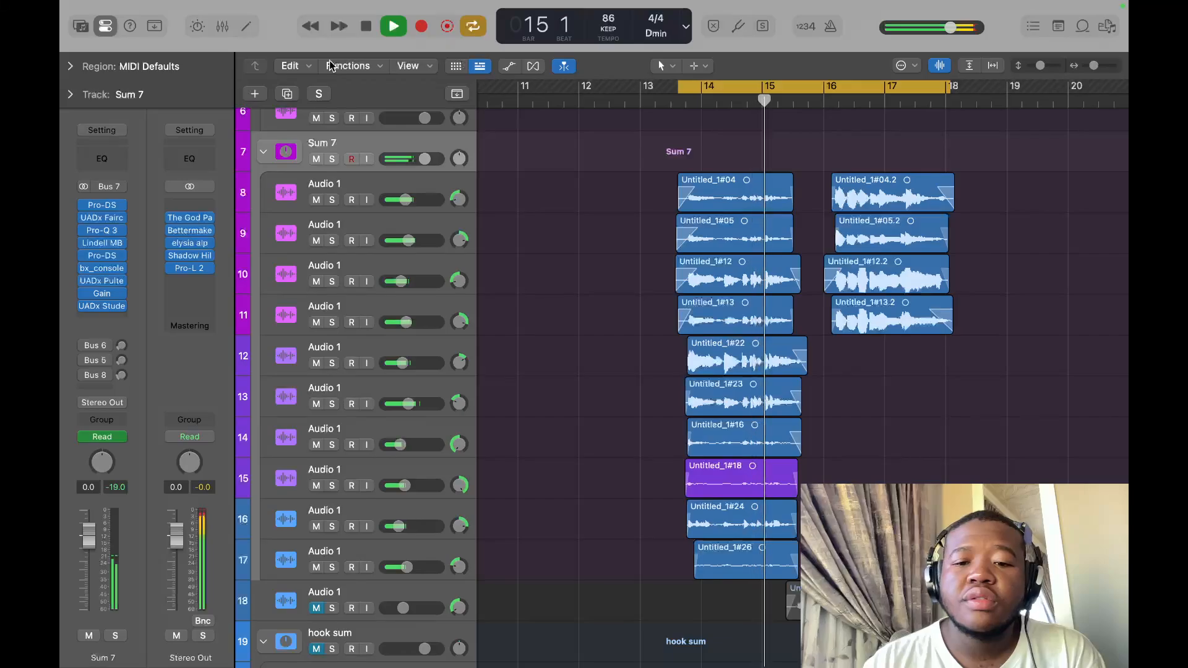
{"action": "key", "text": "space"}
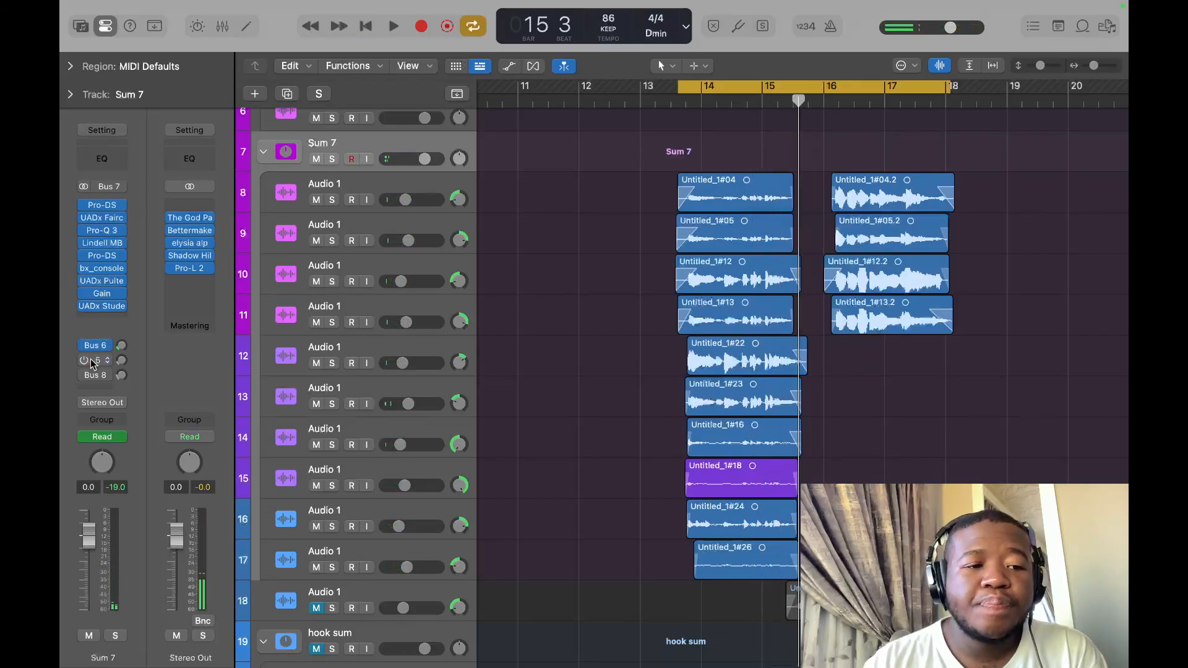
Enable the Bus 6, Bus 5 and Bus 8 sends on Sum 7 and audition the stack, soloing it briefly during playback.
{"action": "key", "text": "space"}
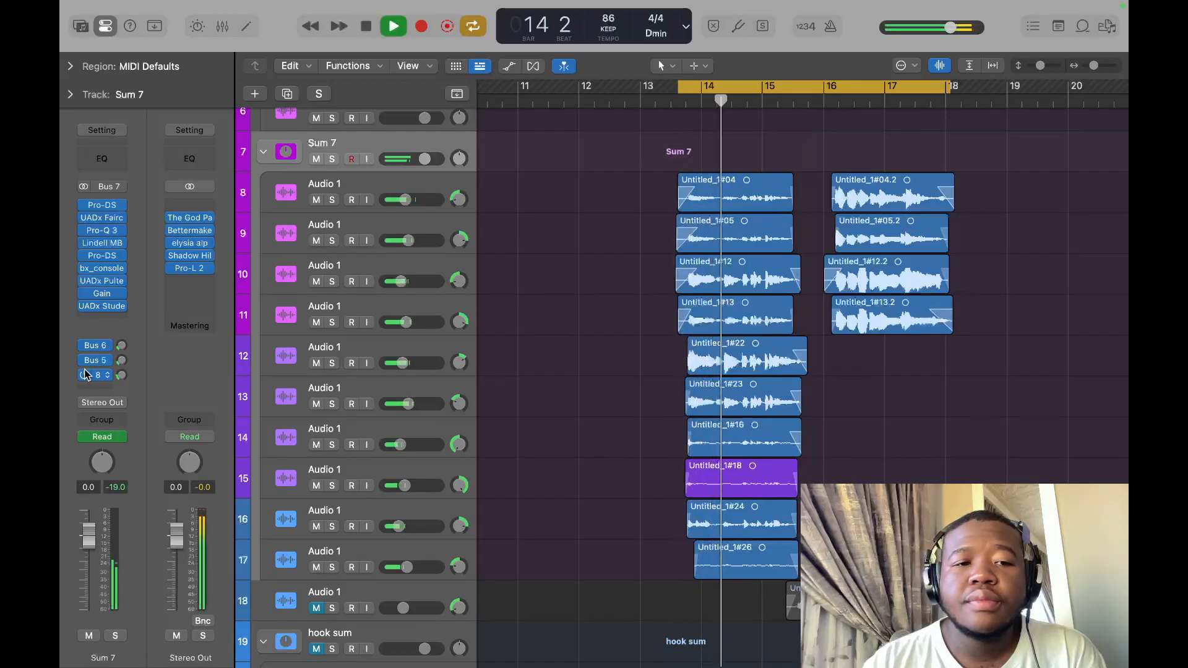
{"action": "left_click", "coordinate": [332, 159]}
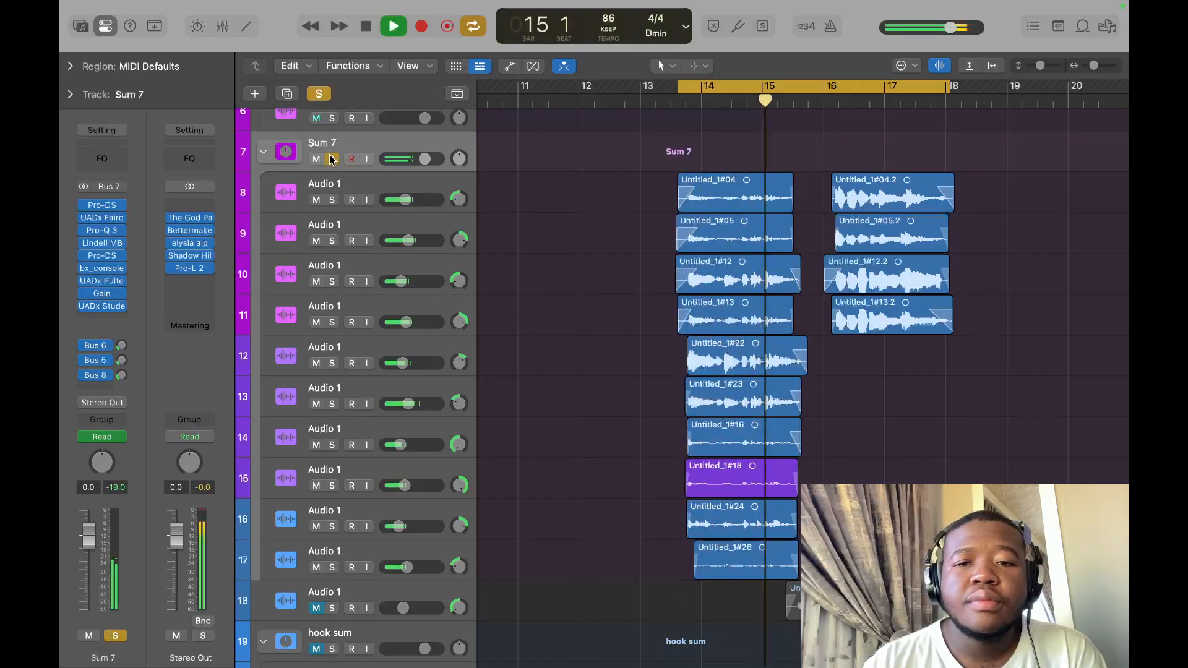
{"action": "key", "text": "space"}
{"action": "left_click", "coordinate": [332, 159]}
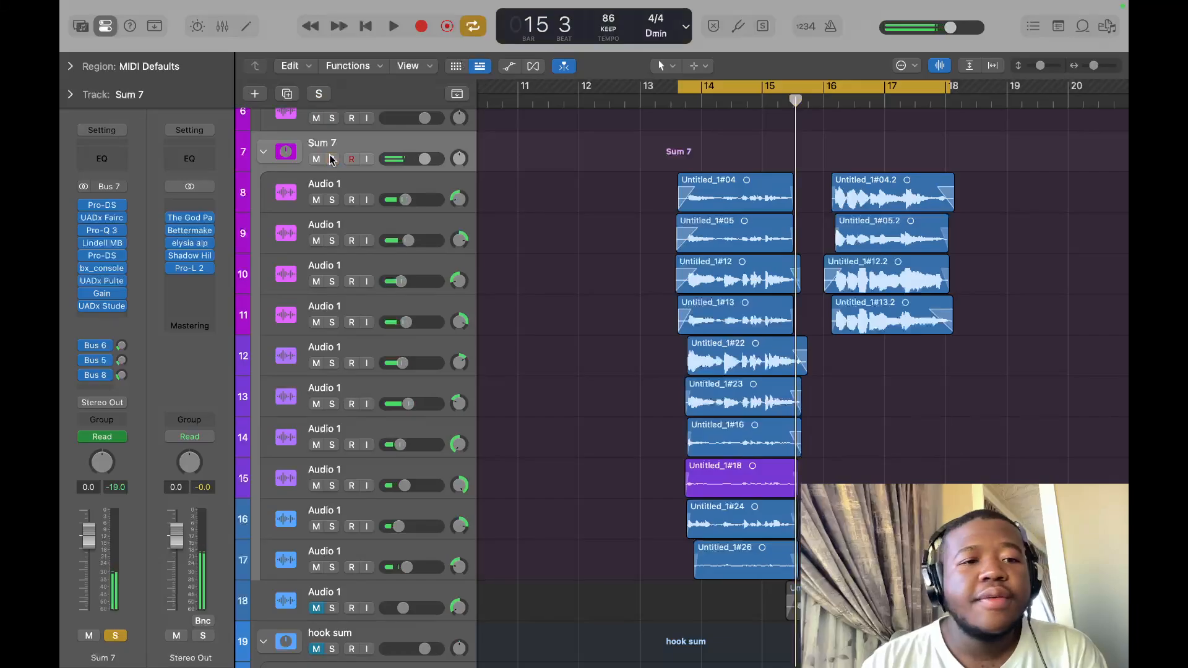
Show the track automation and select Audio 1 on track 18 to inspect its pan automation.
{"action": "scroll", "coordinate": [669, 317], "scroll_direction": "left", "scroll_amount": 1}
{"action": "scroll", "coordinate": [670, 317], "scroll_direction": "down", "scroll_amount": 1}
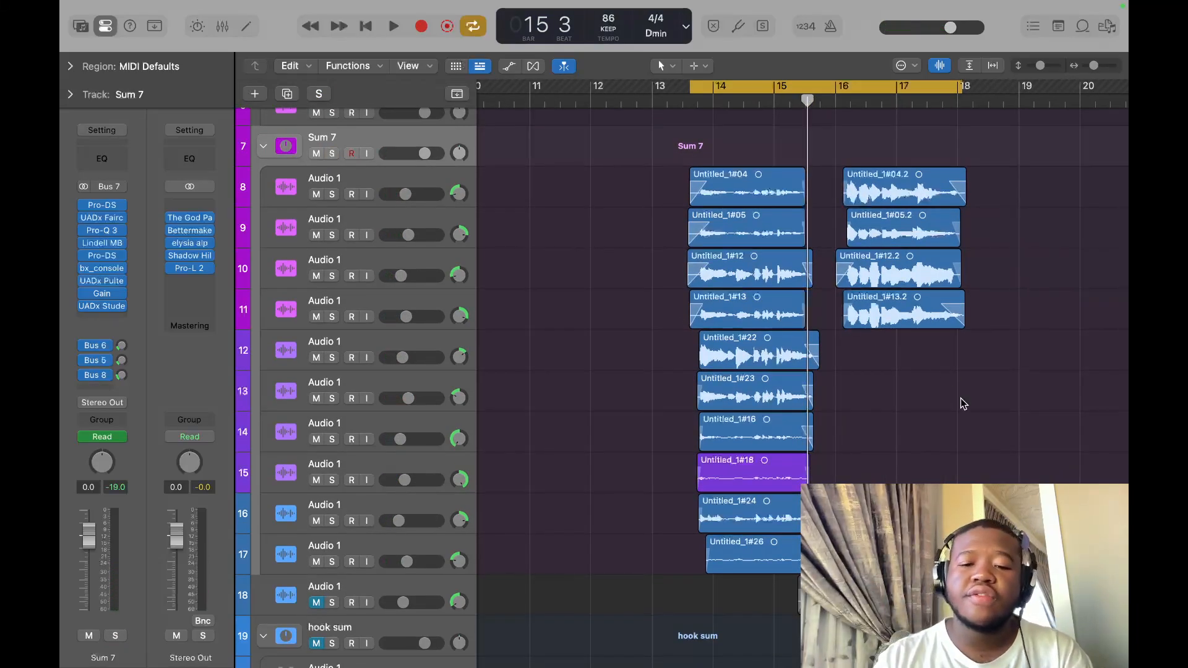
{"action": "scroll", "coordinate": [961, 399], "scroll_direction": "down", "scroll_amount": 10}
{"action": "scroll", "coordinate": [633, 469], "scroll_direction": "down", "scroll_amount": 3}
{"action": "scroll", "coordinate": [634, 469], "scroll_direction": "down", "scroll_amount": 3}
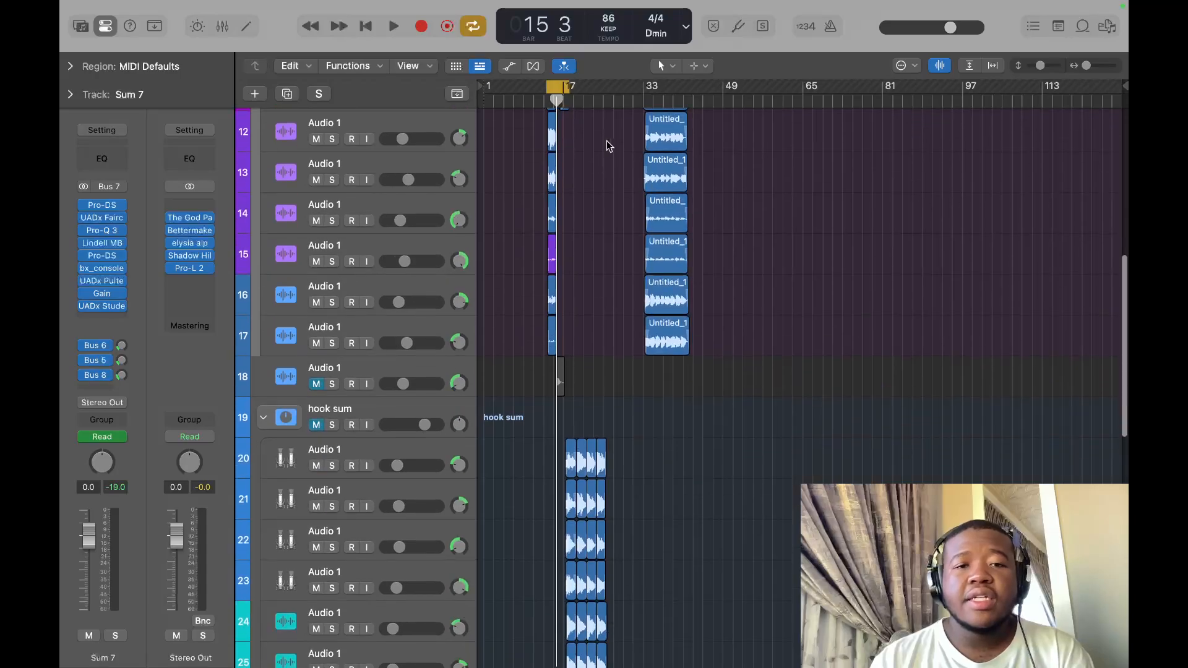
{"action": "key", "text": "a"}
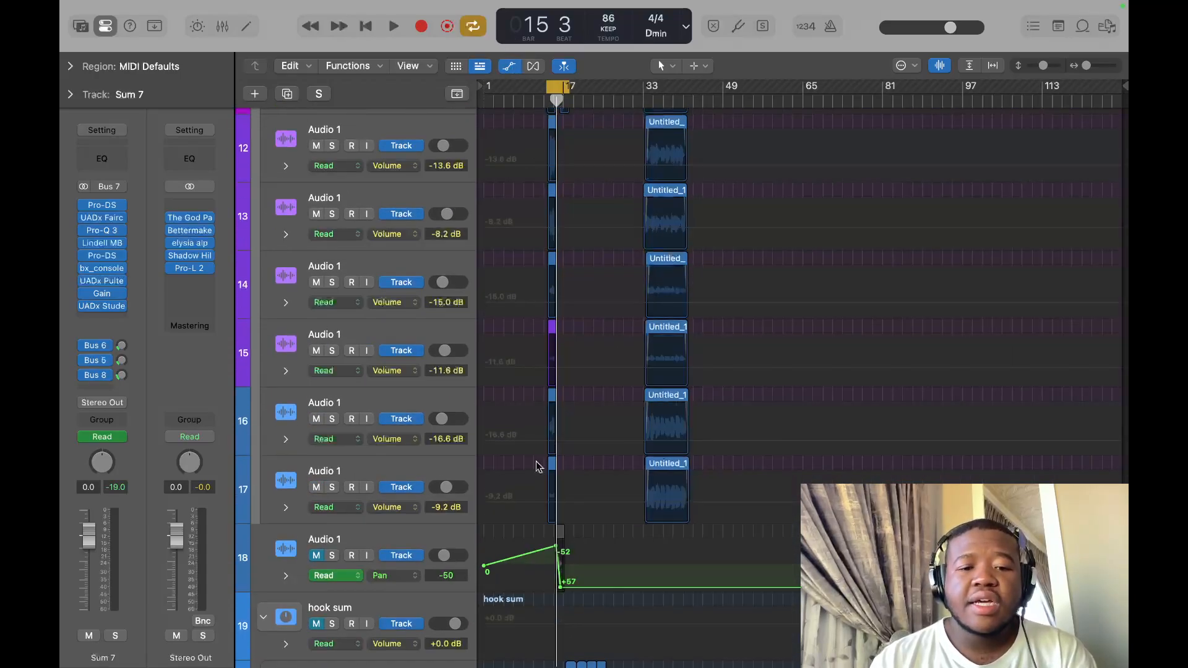
{"action": "left_click", "coordinate": [376, 539]}
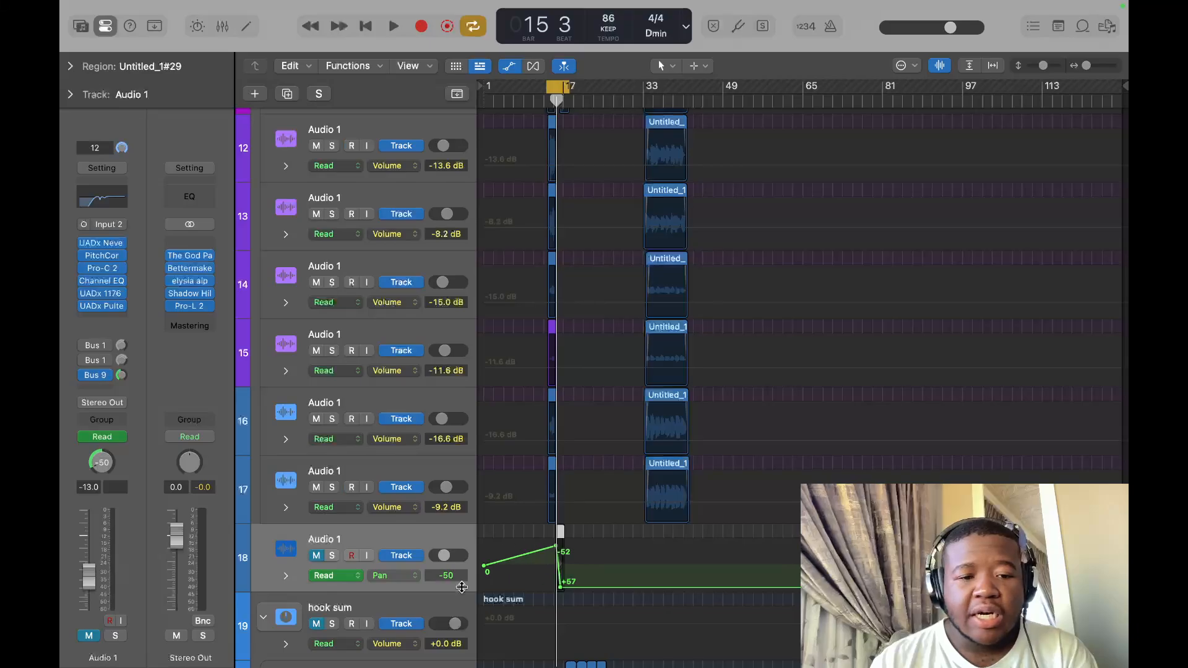
Solo track 18 and play its region to audition the pan automation, then hide the track automation.
{"action": "left_click", "coordinate": [334, 556]}
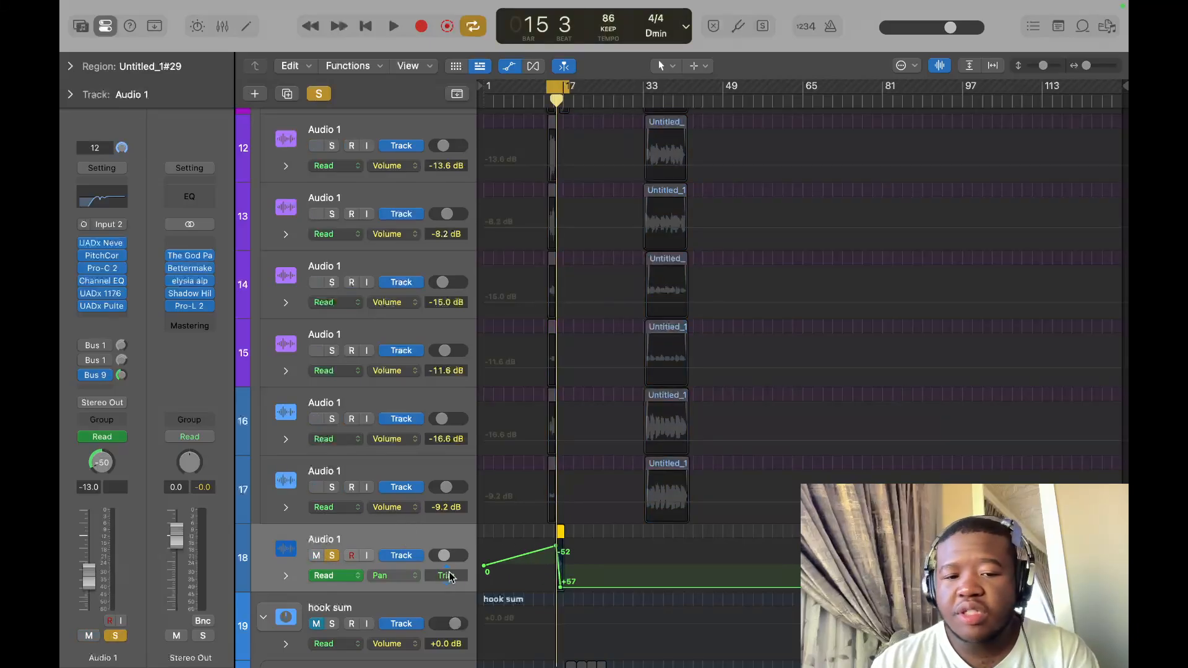
{"action": "key", "text": "z"}
{"action": "key", "text": "space"}
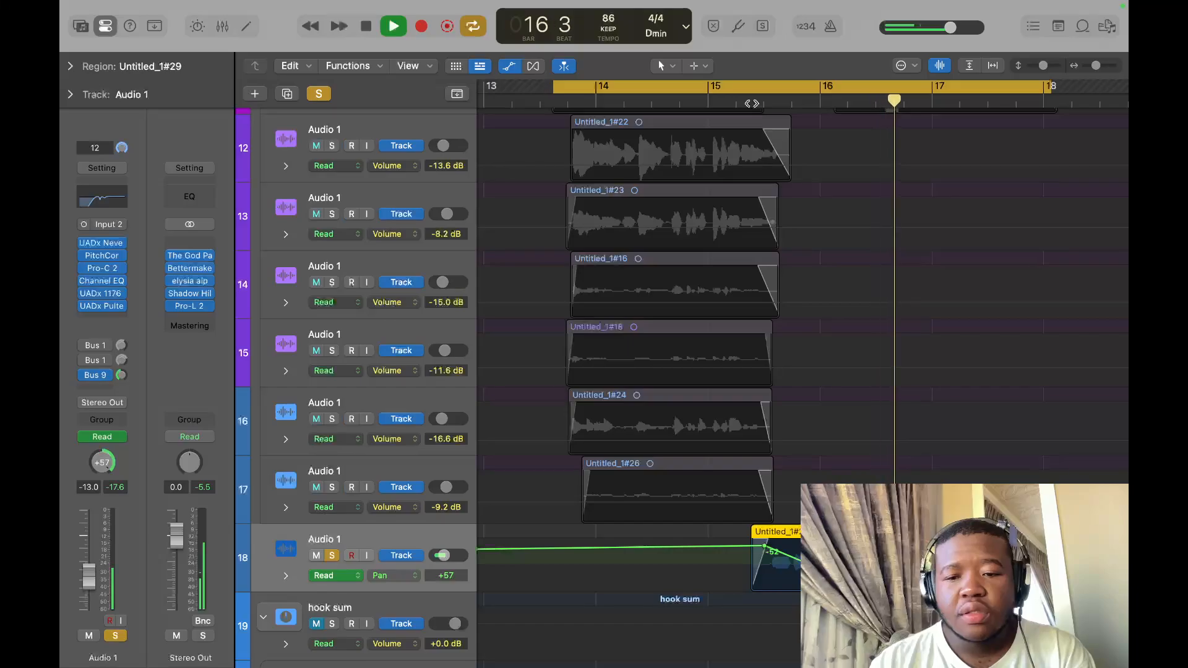
{"action": "key", "text": "space"}
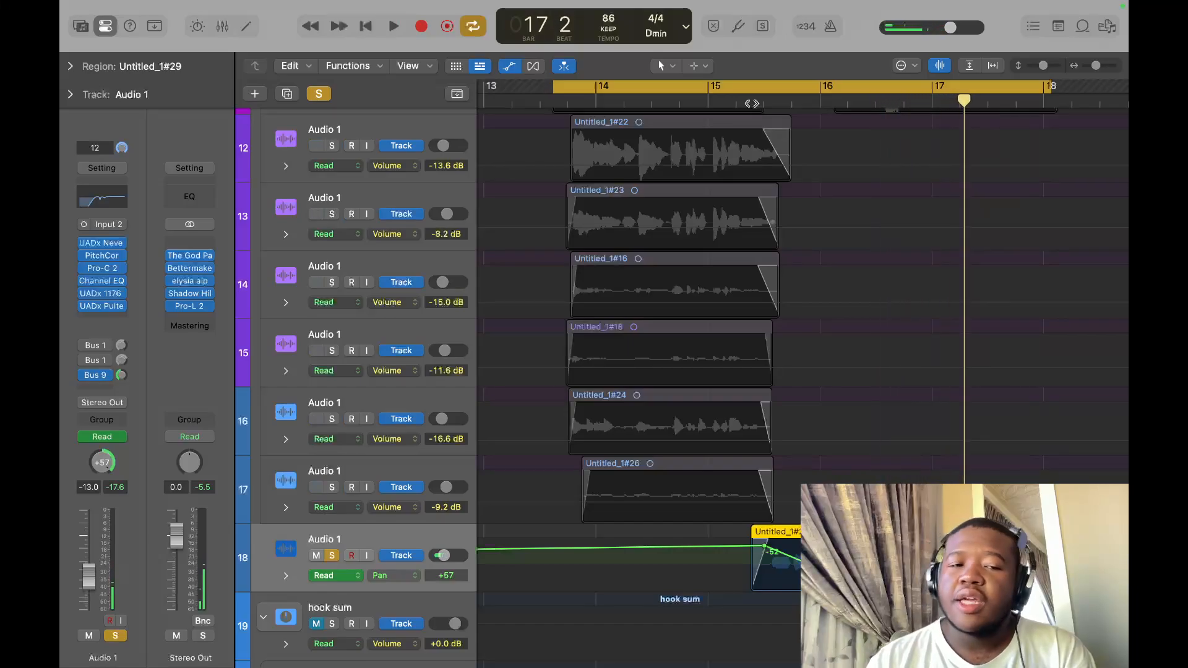
{"action": "left_click", "coordinate": [508, 71]}
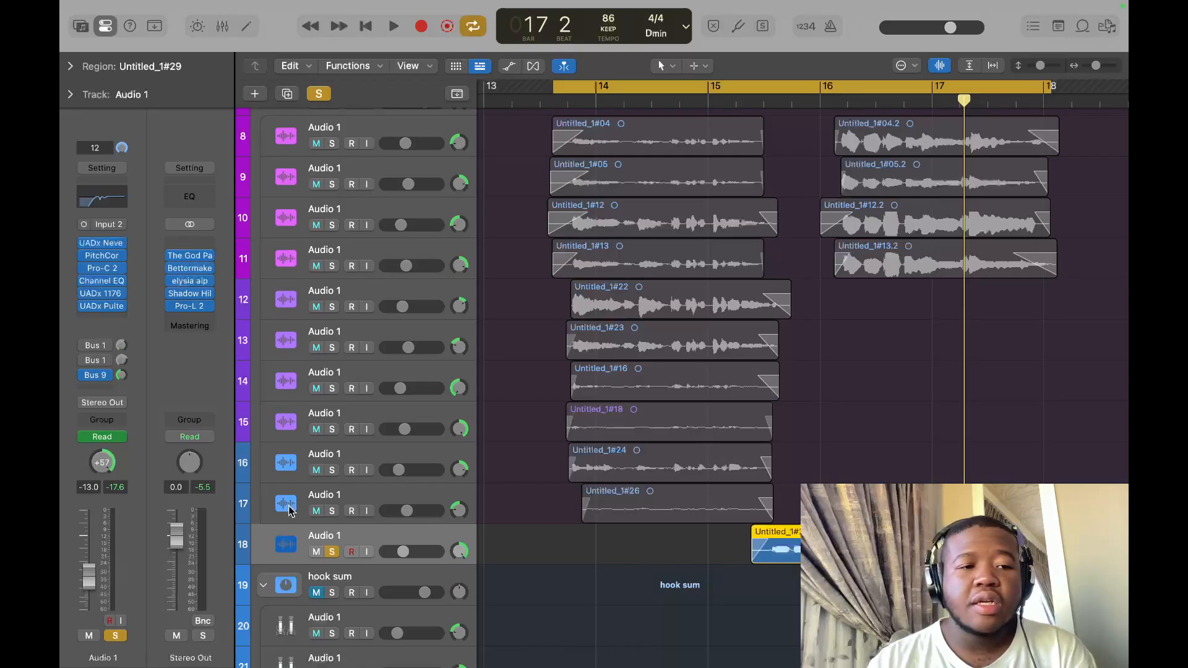
Reduce the track height and look over the arrangement from Speak Life 2 through Sum 7 to the hook sum tracks.
{"action": "scroll", "coordinate": [523, 478], "scroll_direction": "down", "scroll_amount": 5}
{"action": "scroll", "coordinate": [604, 464], "scroll_direction": "down", "scroll_amount": 3}
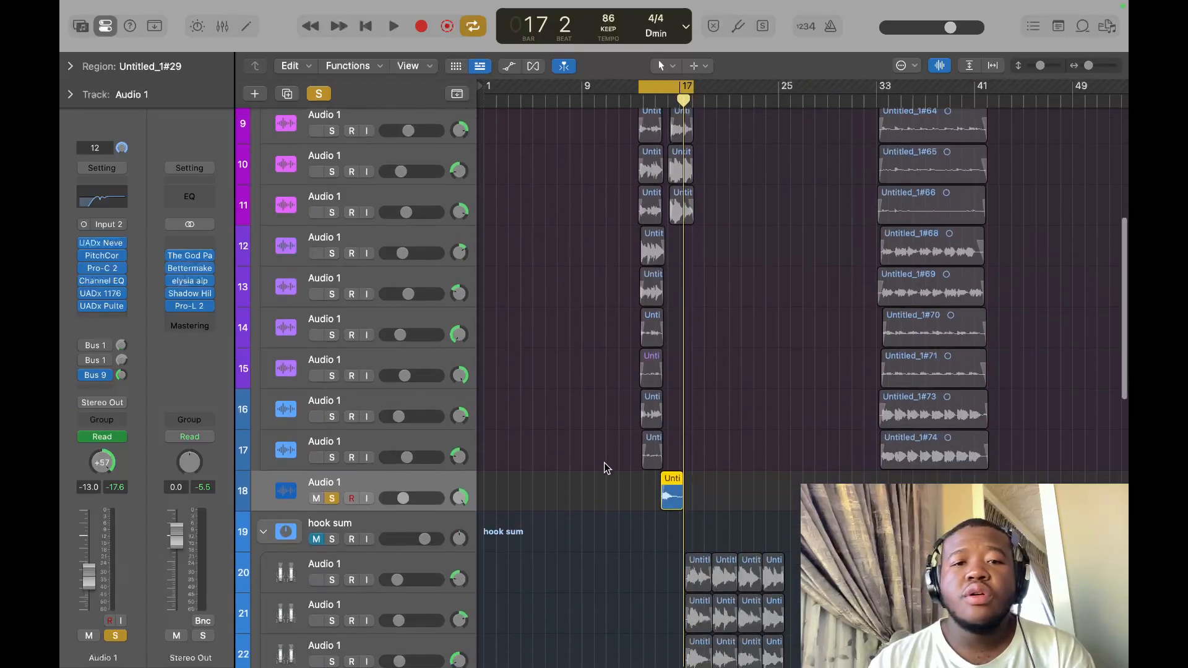
{"action": "scroll", "coordinate": [604, 463], "scroll_direction": "down", "scroll_amount": 1}
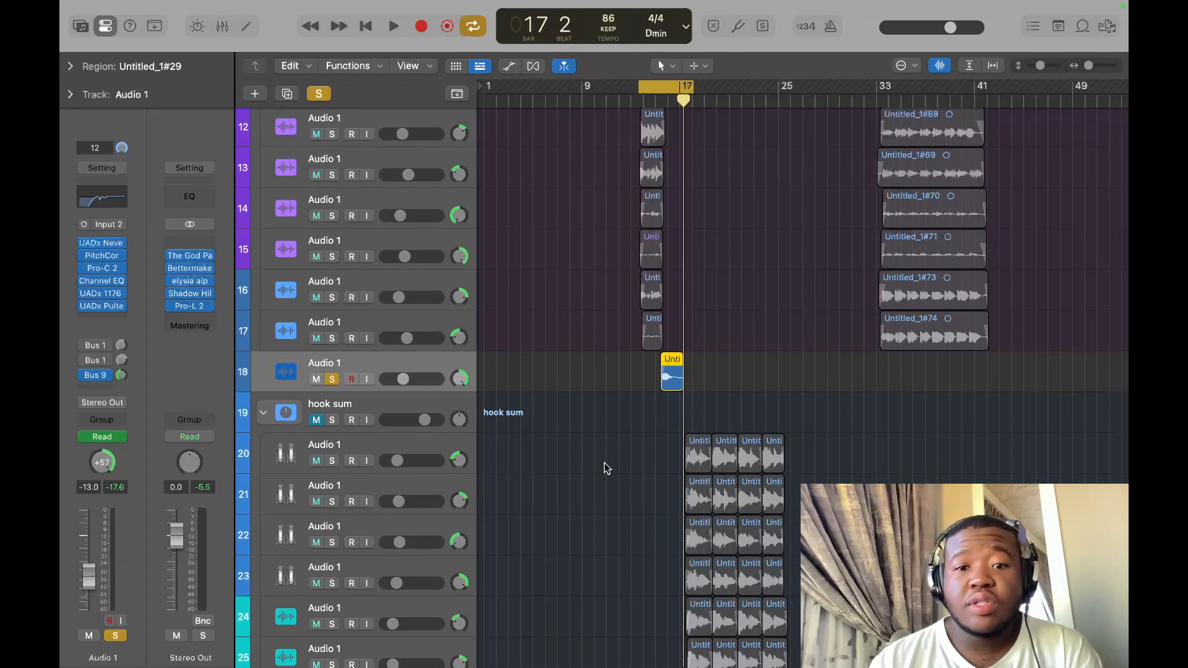
{"action": "scroll", "coordinate": [604, 462], "scroll_direction": "up", "scroll_amount": 10}
{"action": "scroll", "coordinate": [745, 398], "scroll_direction": "down", "scroll_amount": 2}
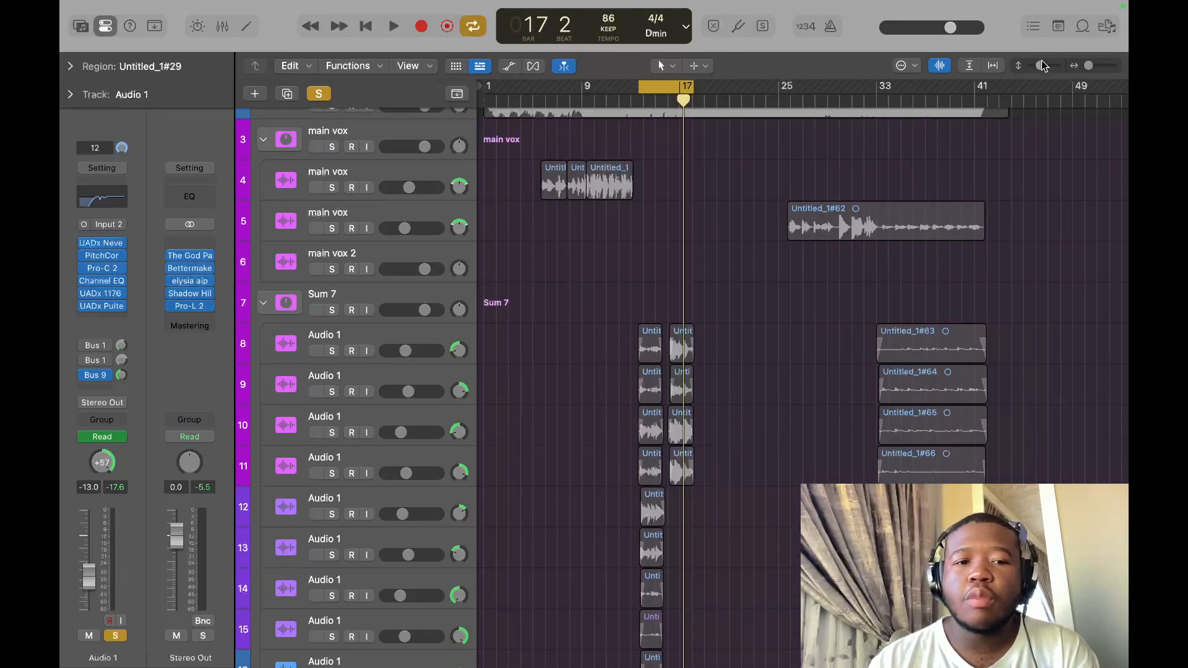
{"action": "left_click_drag", "start_coordinate": [1042, 62], "coordinate": [1038, 68]}
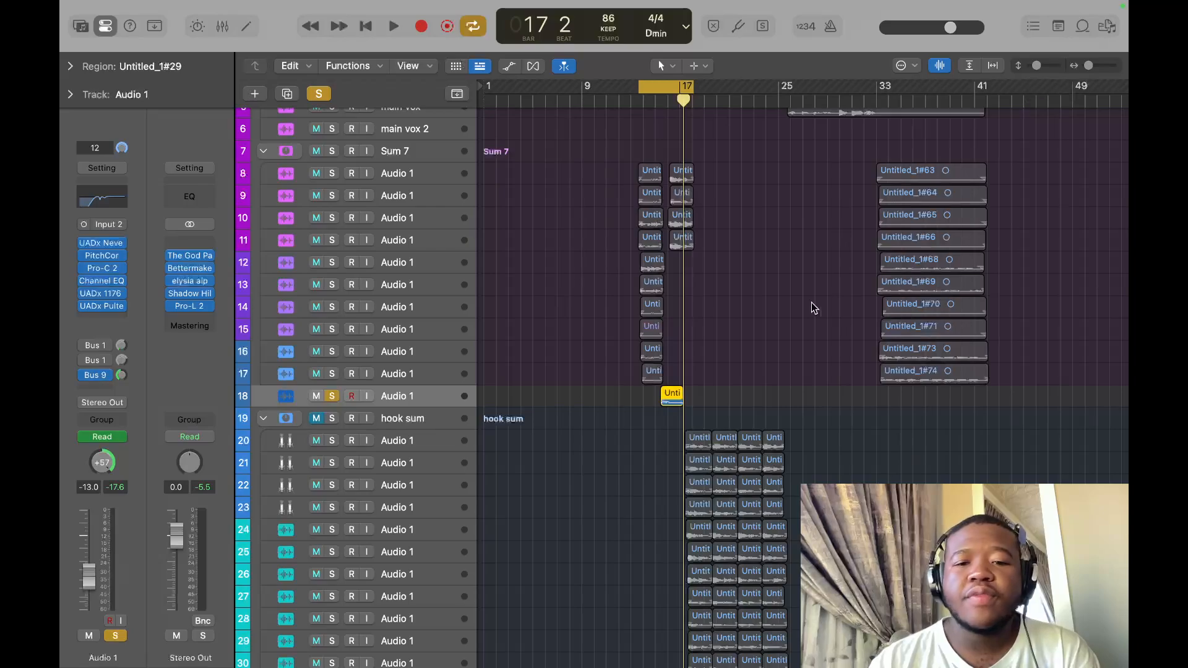
{"action": "scroll", "coordinate": [812, 308], "scroll_direction": "down", "scroll_amount": 5}
{"action": "scroll", "coordinate": [813, 308], "scroll_direction": "up", "scroll_amount": 8}
{"action": "scroll", "coordinate": [773, 402], "scroll_direction": "down", "scroll_amount": 8}
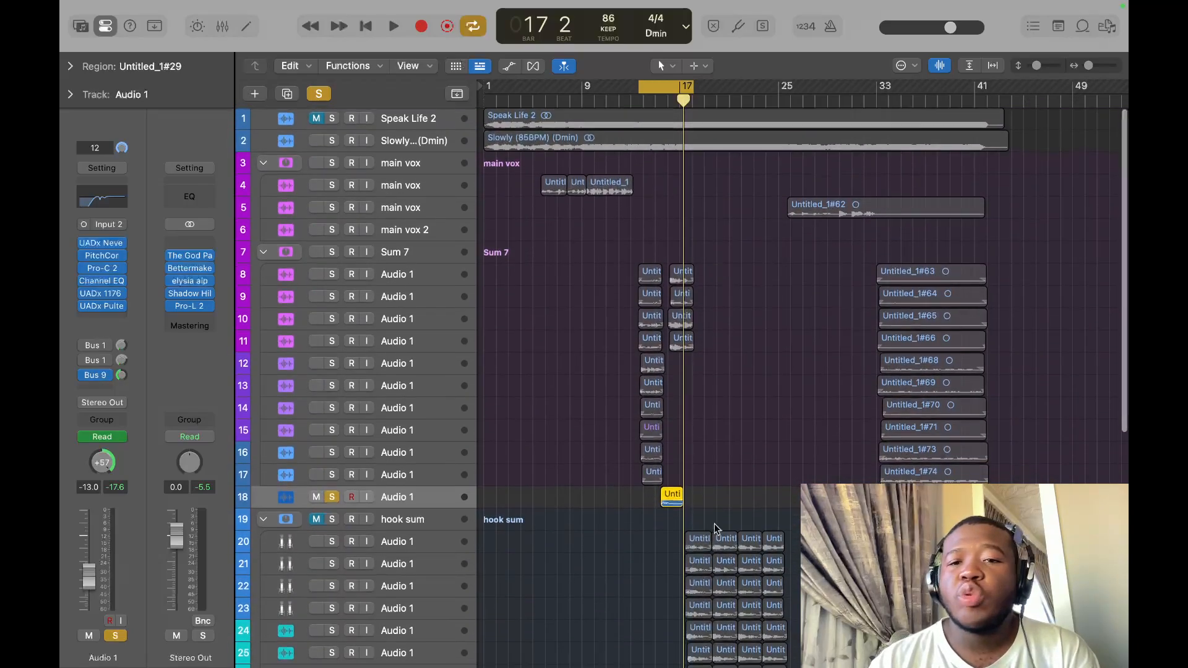
{"action": "scroll", "coordinate": [716, 528], "scroll_direction": "up", "scroll_amount": 6}
{"action": "scroll", "coordinate": [730, 514], "scroll_direction": "up", "scroll_amount": 3}
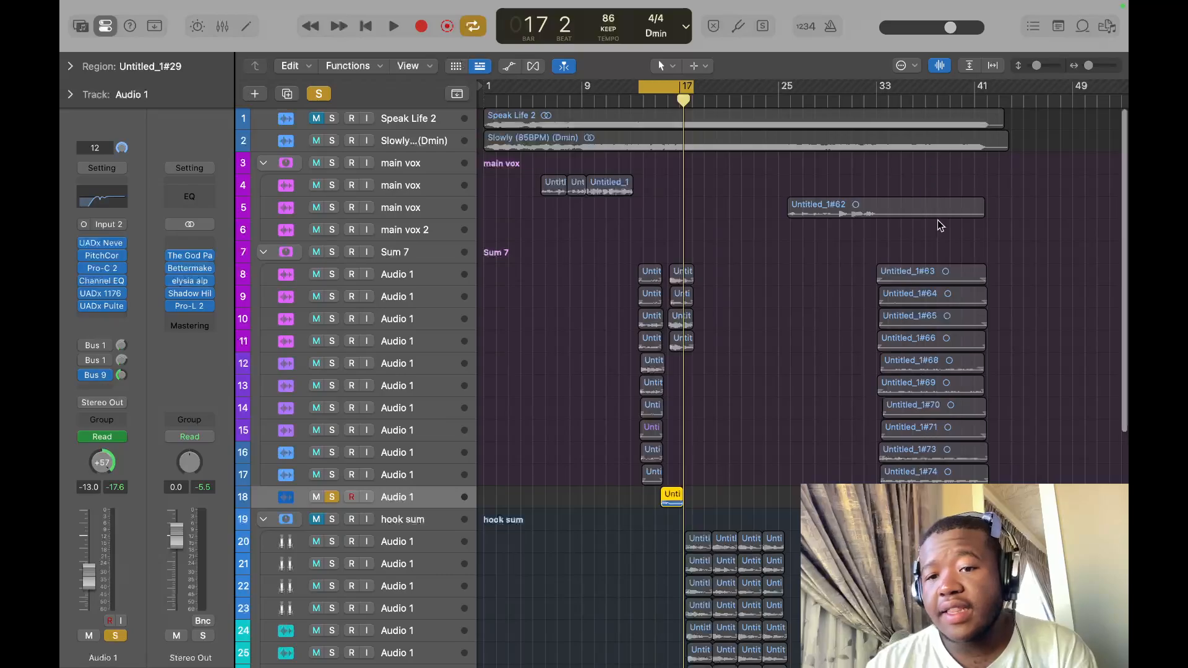
{"action": "scroll", "coordinate": [939, 429], "scroll_direction": "down", "scroll_amount": 10}
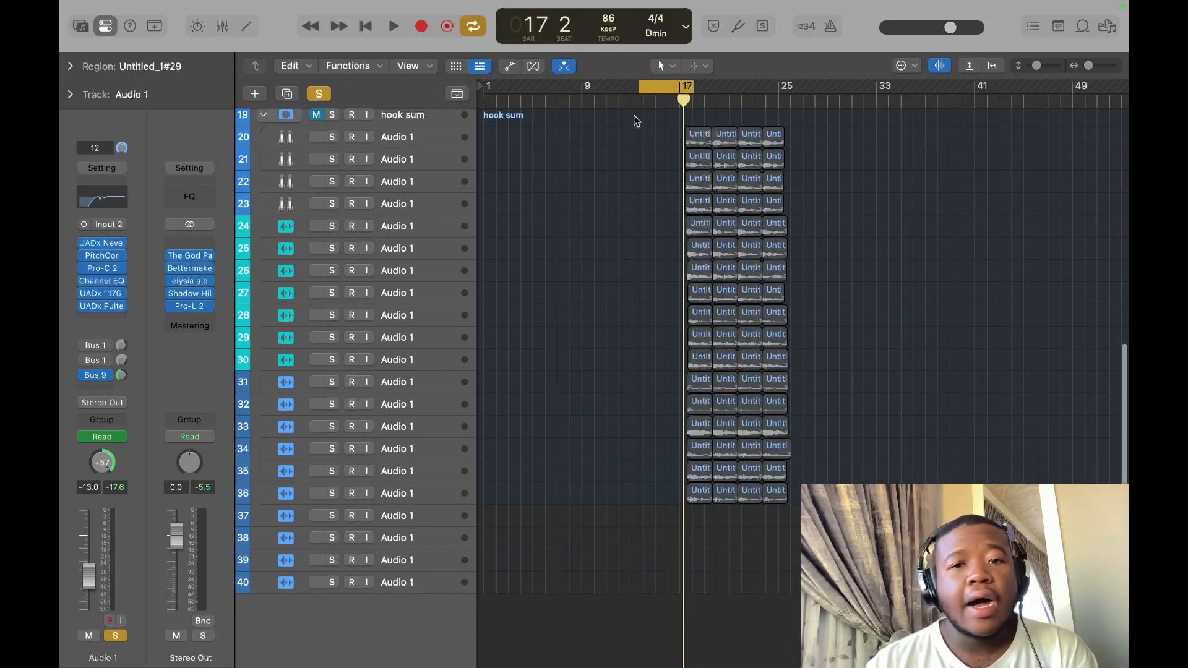
{"action": "scroll", "coordinate": [421, 148], "scroll_direction": "up", "scroll_amount": 10}
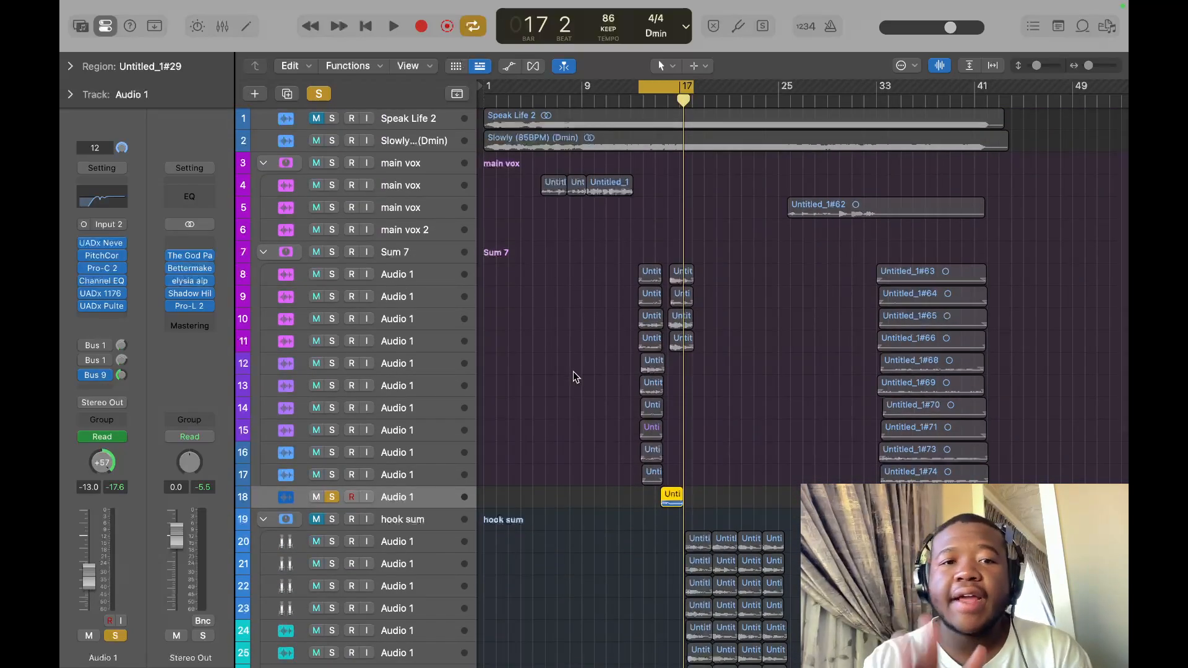
Review the settings of The God Particle and the Bettermaker EQ232D on the Stereo Out, closing each plug-in.
{"action": "left_click", "coordinate": [188, 256]}
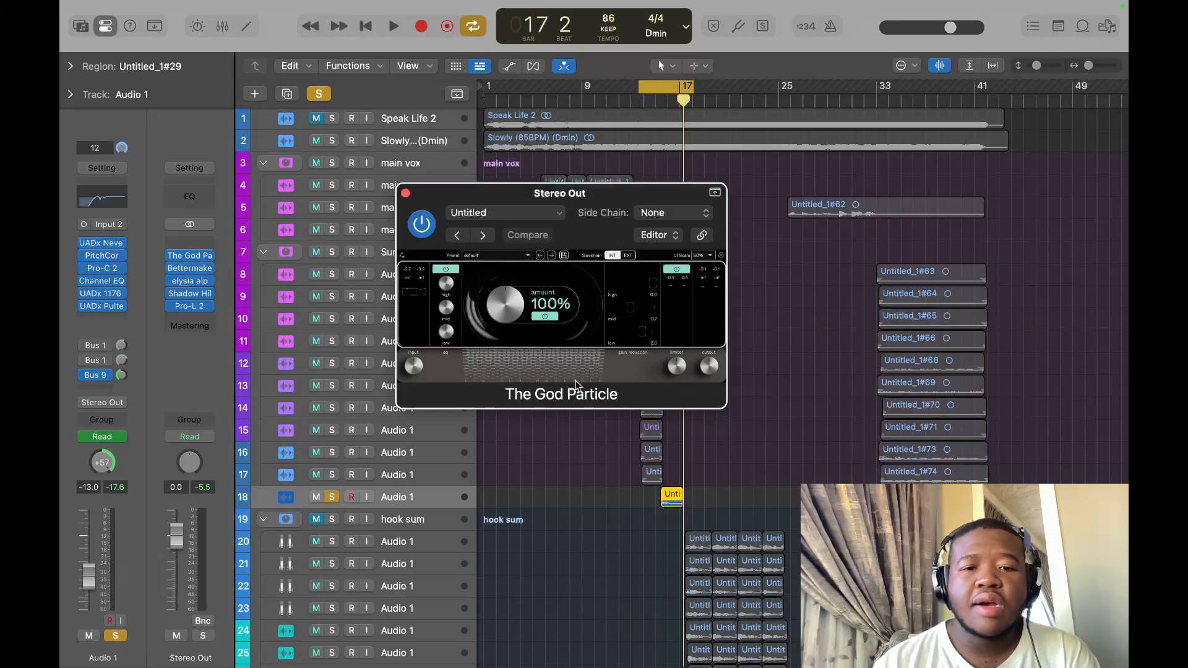
{"action": "left_click", "coordinate": [406, 193]}
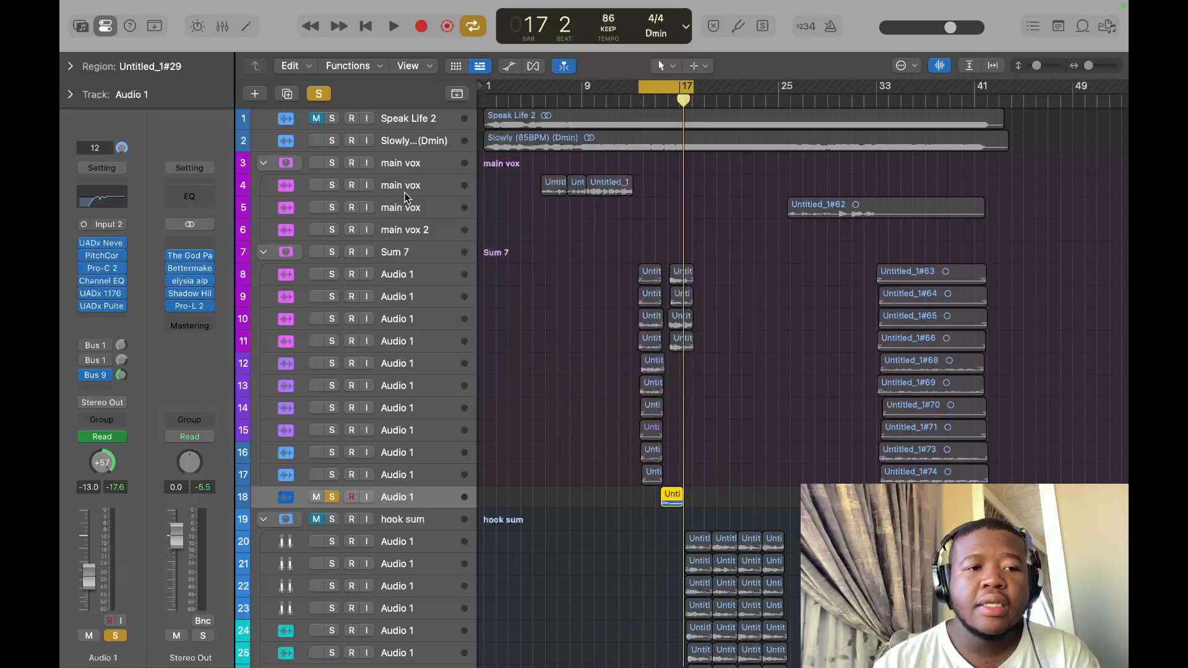
{"action": "left_click", "coordinate": [189, 270]}
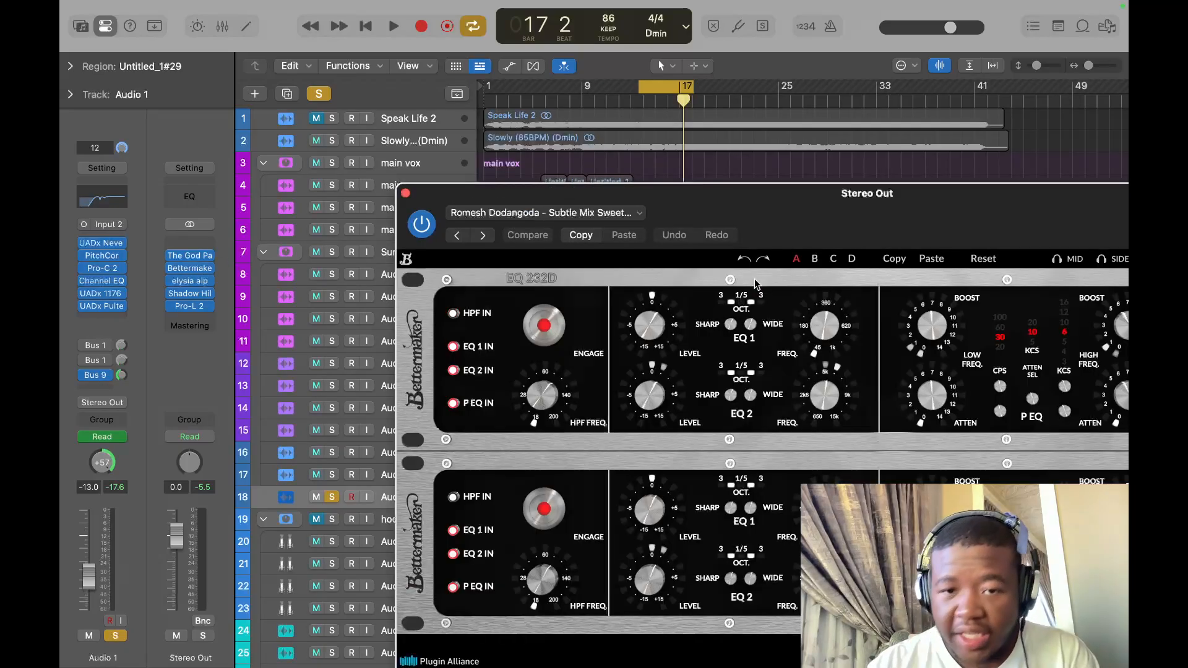
{"action": "left_click_drag", "start_coordinate": [693, 194], "coordinate": [529, 121]}
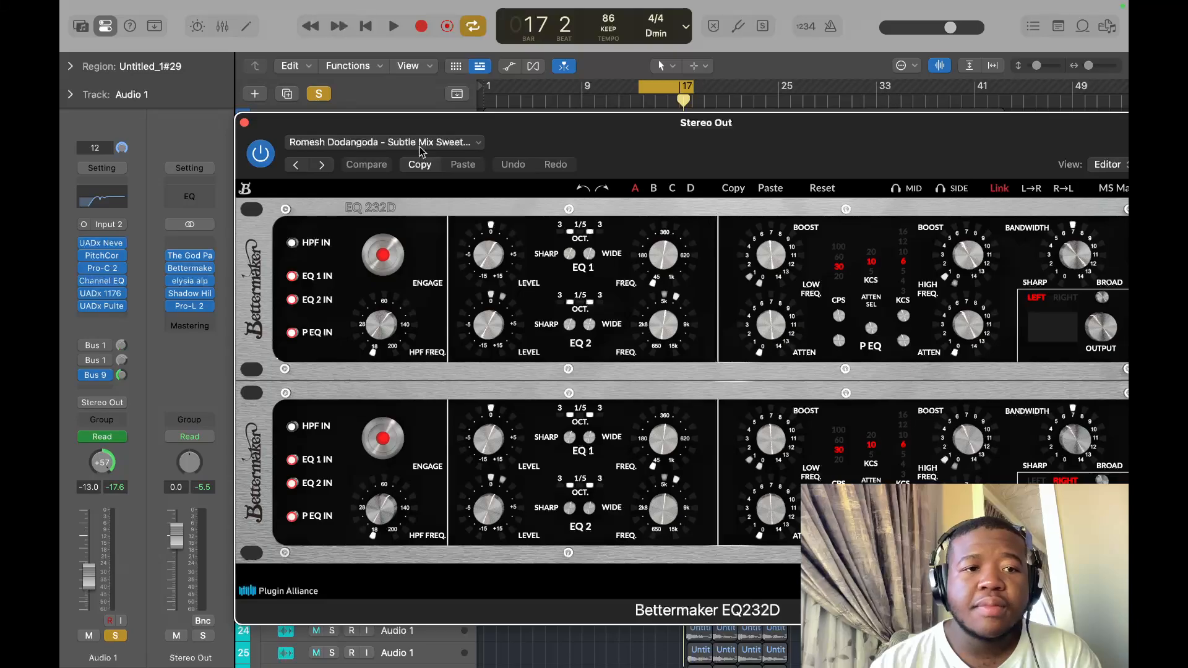
{"action": "left_click", "coordinate": [244, 123]}
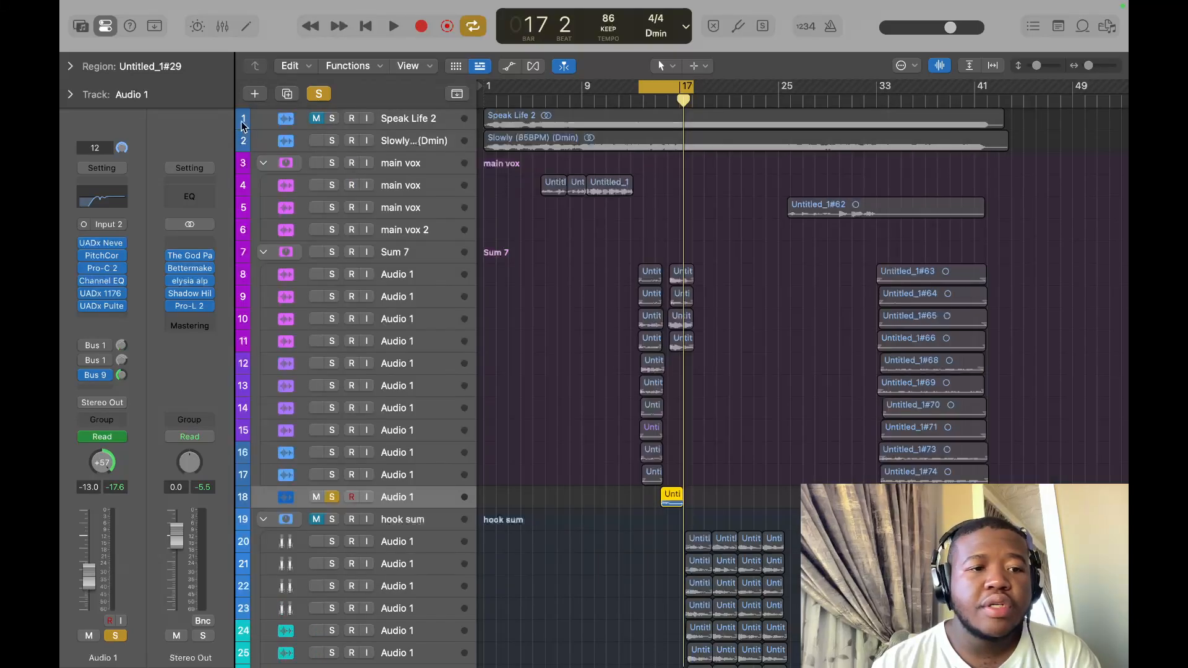
Review the settings of the elysia alpha compressor and the Shadow Hills Mastering Compressor on the Stereo Out, closing each plug-in.
{"action": "left_click", "coordinate": [189, 291]}
{"action": "left_click", "coordinate": [185, 285]}
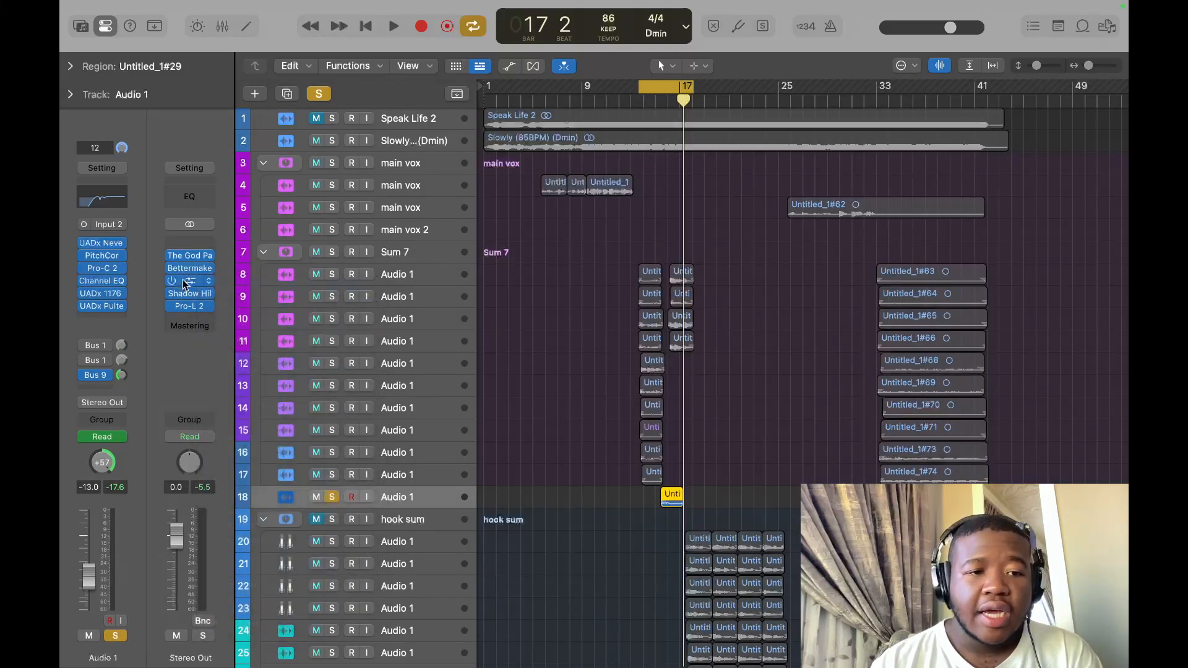
{"action": "left_click", "coordinate": [187, 282]}
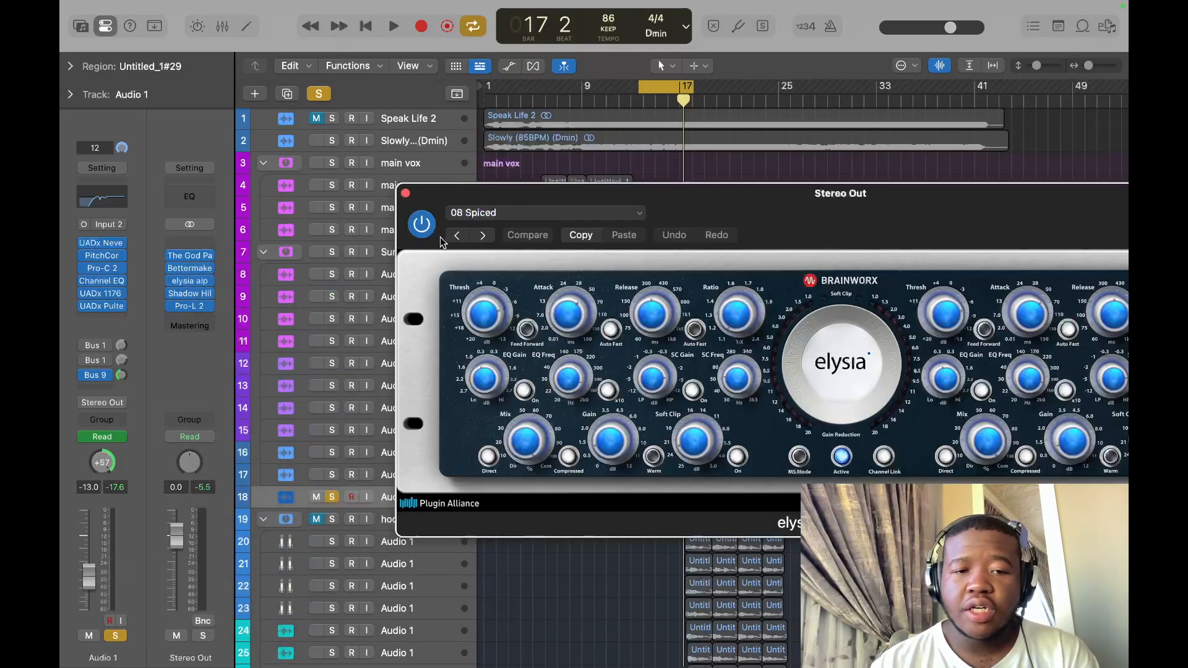
{"action": "left_click", "coordinate": [406, 194]}
{"action": "left_click", "coordinate": [189, 295]}
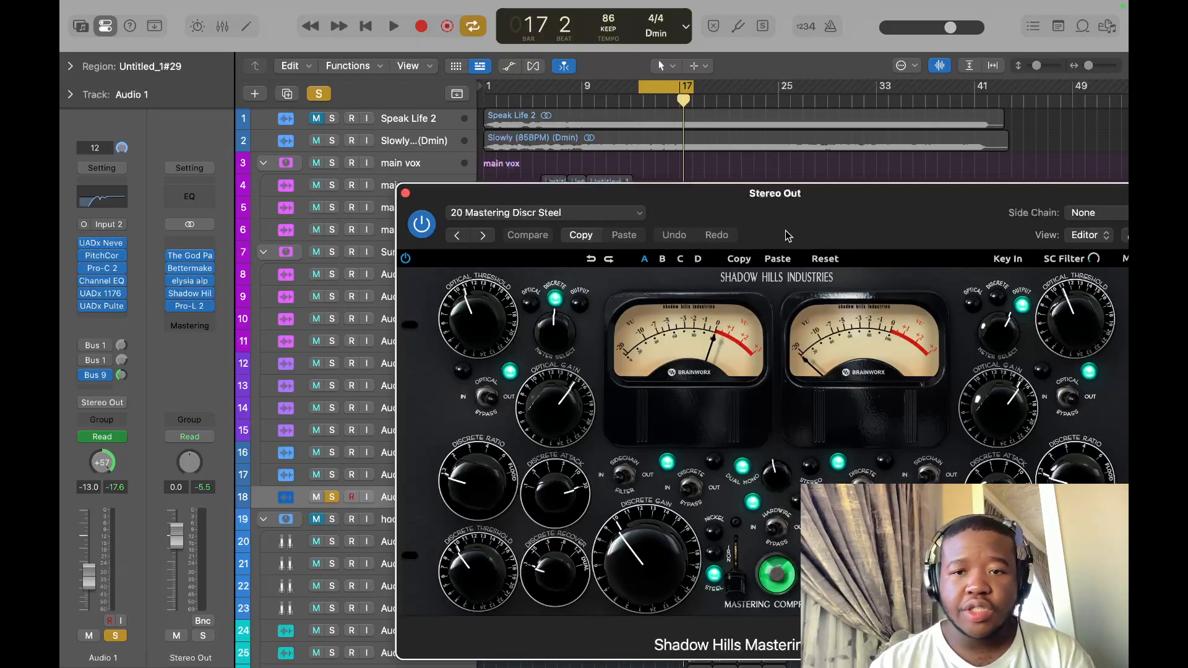
{"action": "left_click_drag", "start_coordinate": [769, 210], "coordinate": [670, 157]}
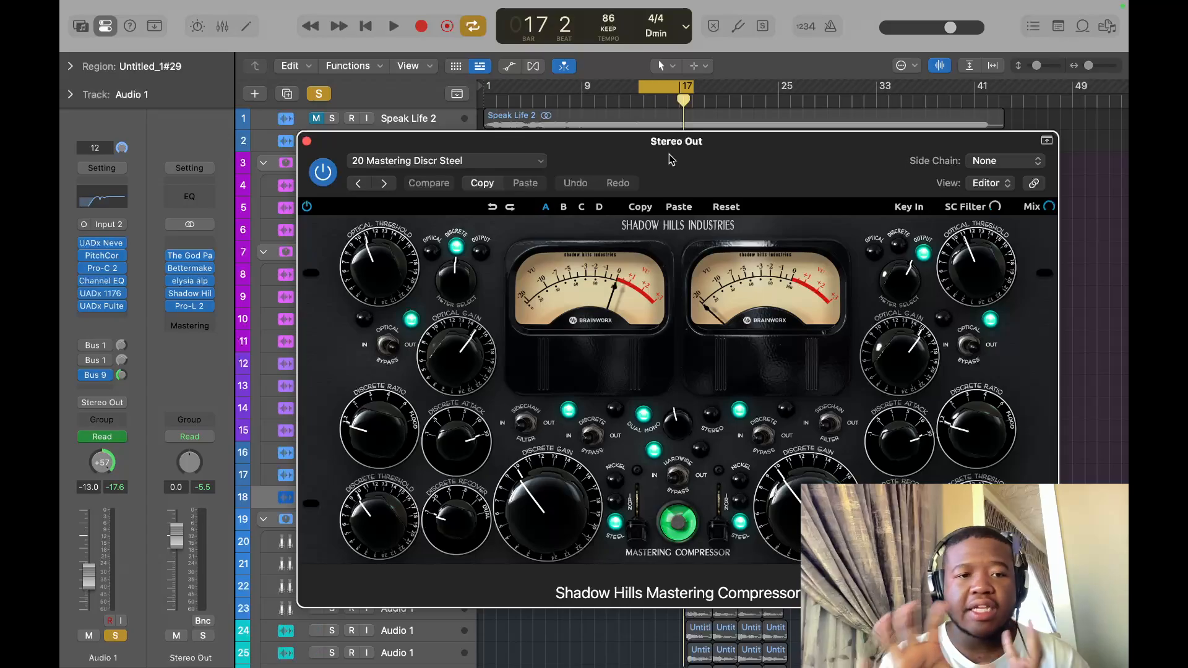
{"action": "left_click", "coordinate": [307, 141]}
Open Pro-L 2 on the Stereo Out, solo the Slowly track and play it through the limiter, then close the plug-in.
{"action": "left_click", "coordinate": [186, 307]}
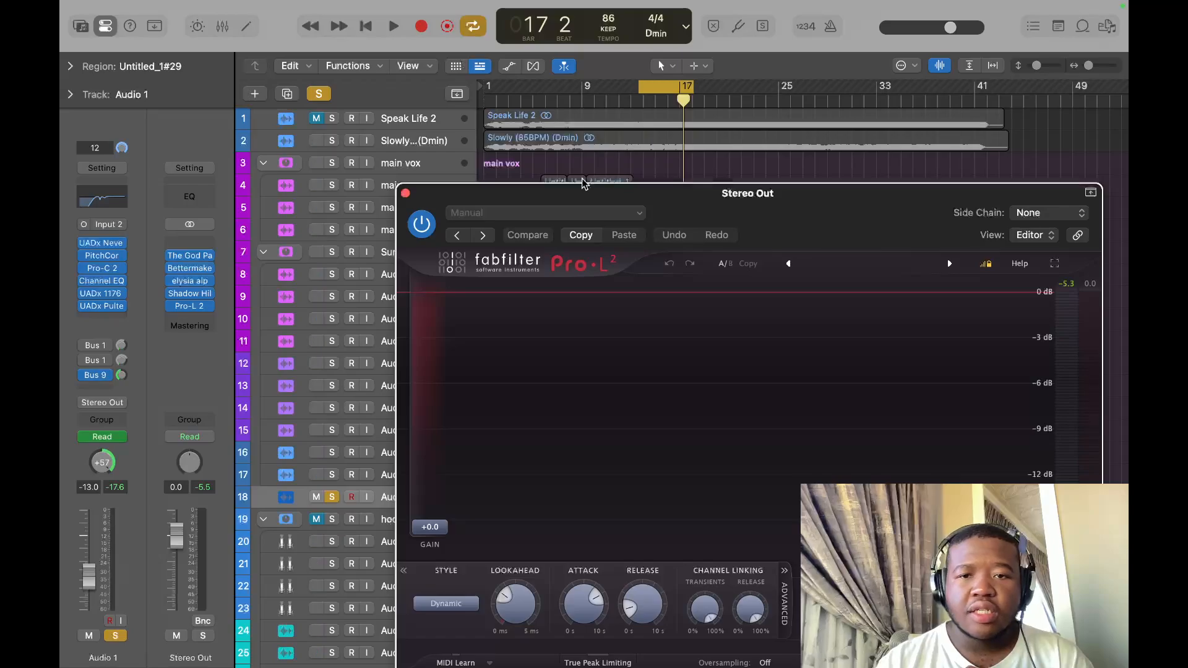
{"action": "left_click", "coordinate": [332, 140]}
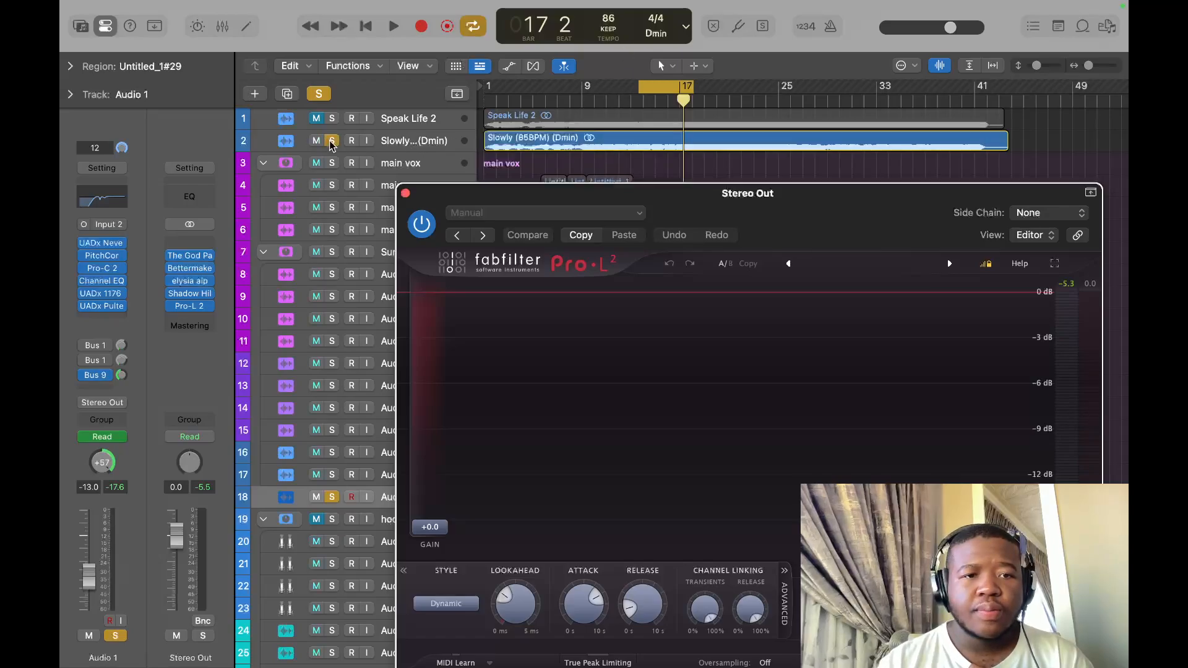
{"action": "key", "text": "space"}
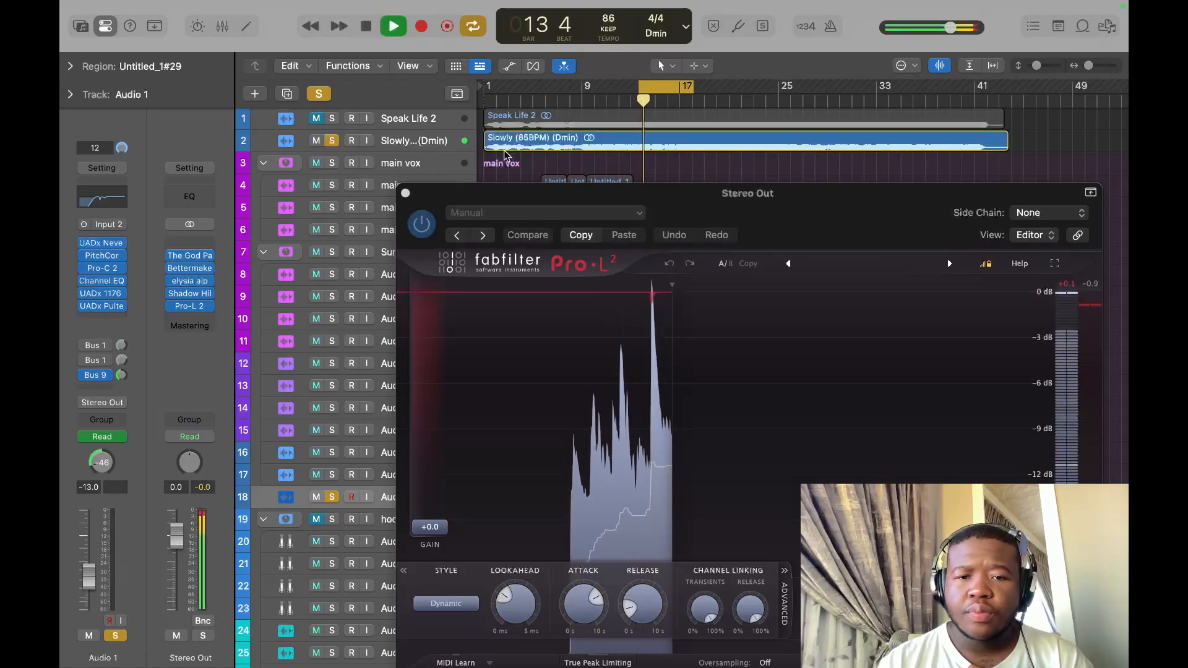
{"action": "key", "text": "space"}
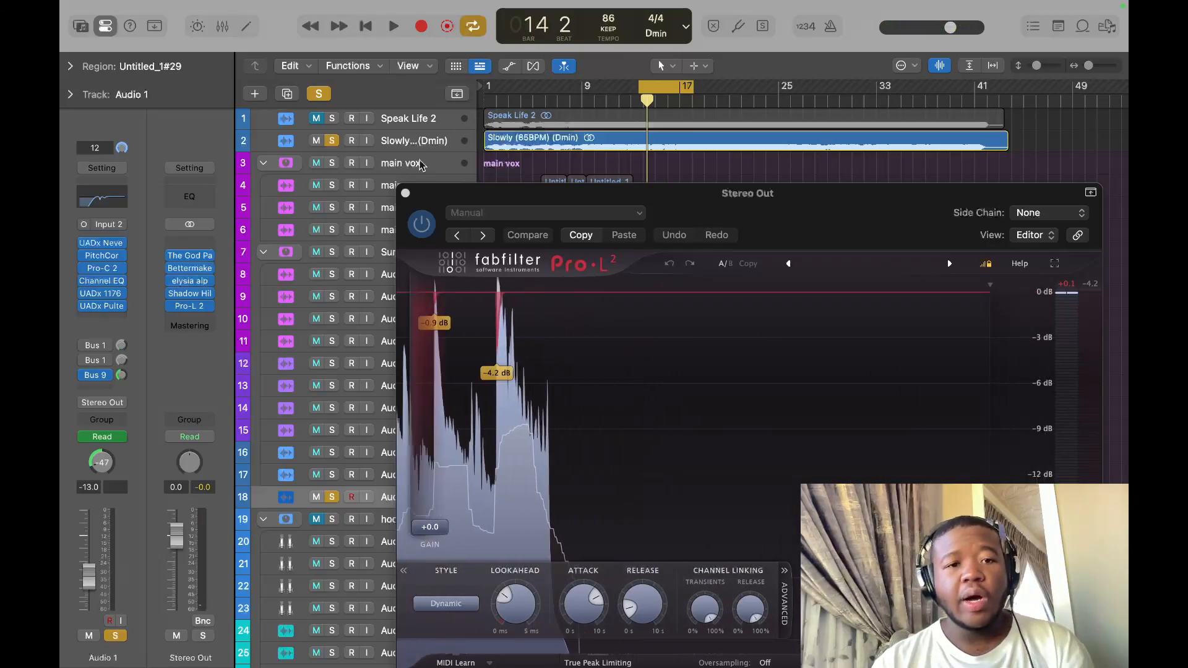
{"action": "left_click", "coordinate": [405, 194]}
Clear all track solos, extend the cycle range's start back to about bar 5, and place the playhead there.
{"action": "scroll", "coordinate": [454, 337], "scroll_direction": "down", "scroll_amount": 5}
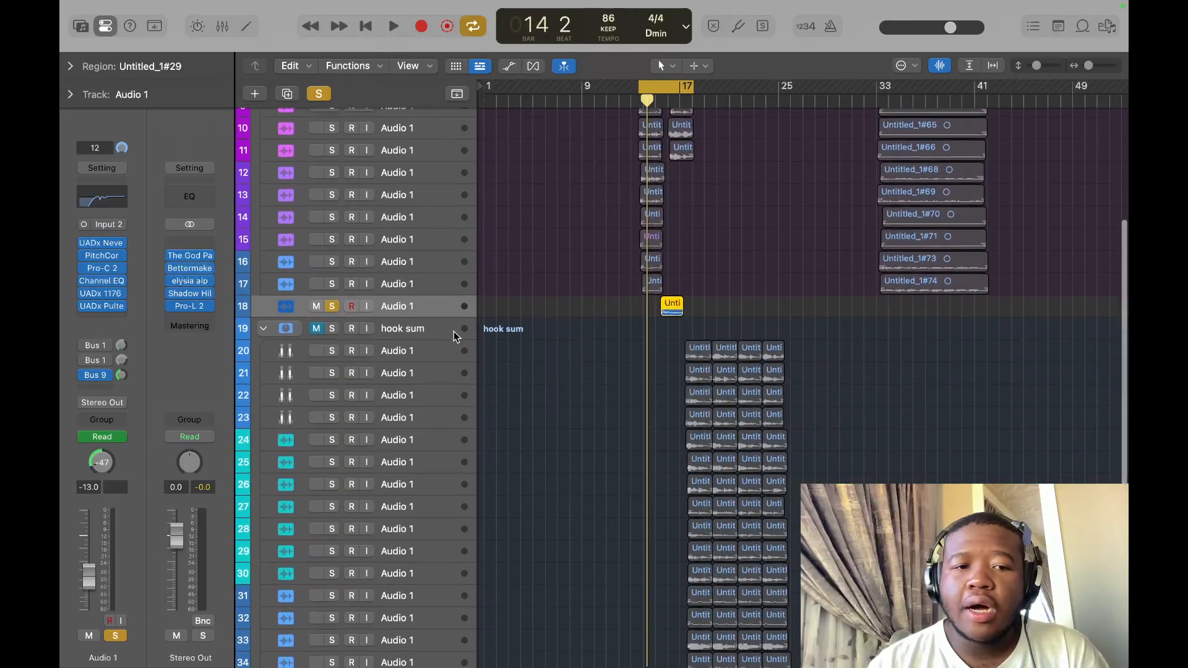
{"action": "left_click", "coordinate": [319, 94]}
{"action": "scroll", "coordinate": [396, 119], "scroll_direction": "up", "scroll_amount": 5}
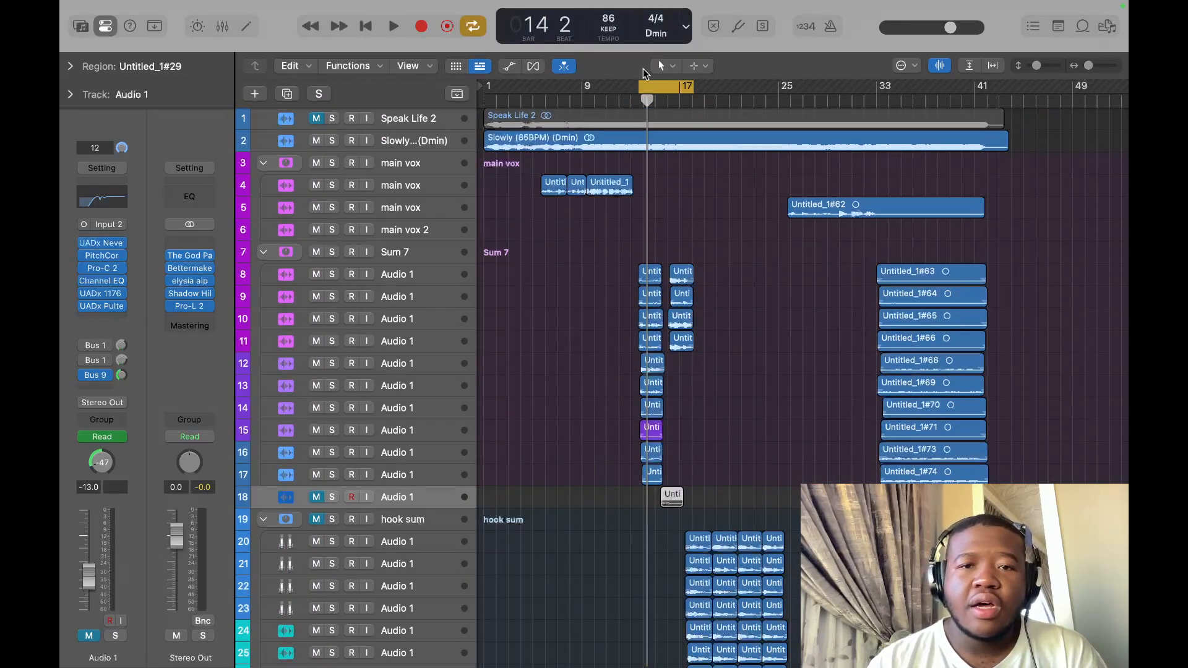
{"action": "left_click_drag", "start_coordinate": [642, 91], "coordinate": [545, 91]}
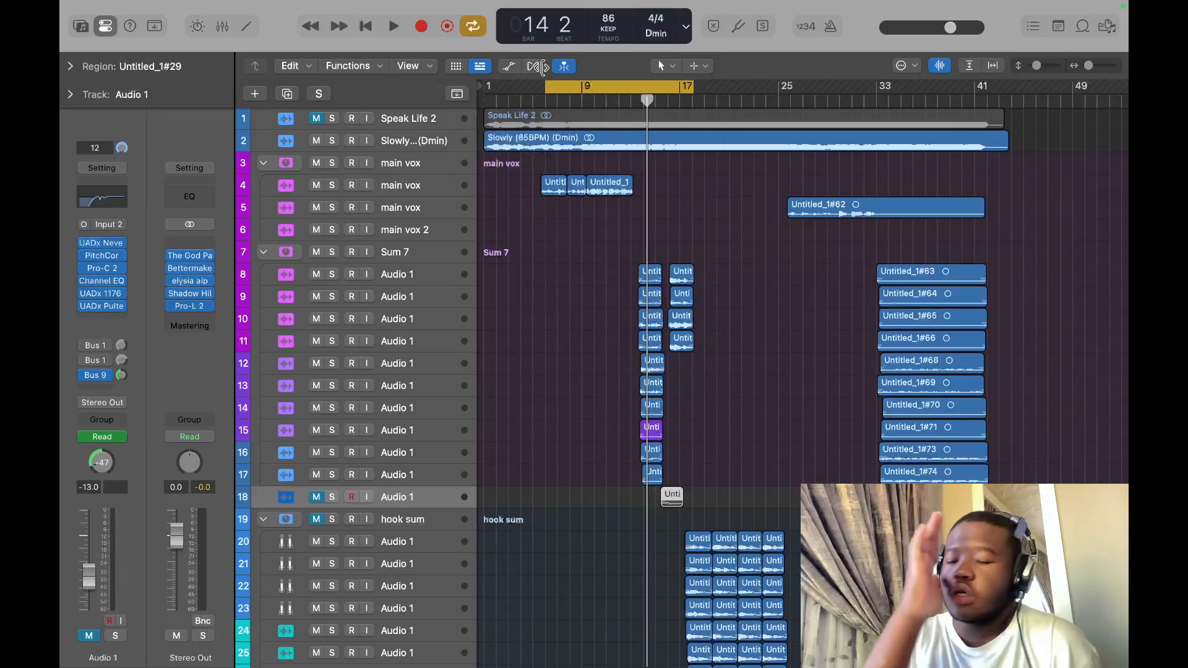
{"action": "left_click_drag", "start_coordinate": [545, 92], "coordinate": [534, 93]}
{"action": "left_click", "coordinate": [538, 101]}
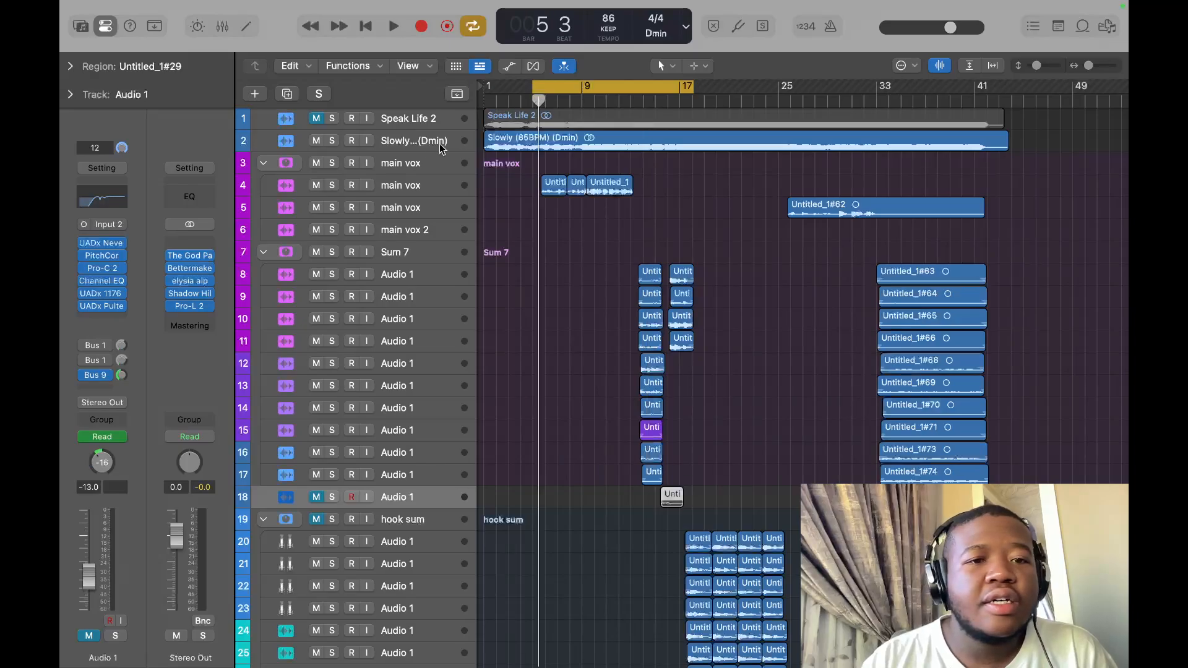
Enable the plug-ins and sends of main vox on track 4, play it from bar 5, and dismiss the System Overload message.
{"action": "left_click", "coordinate": [409, 186]}
{"action": "left_click", "coordinate": [407, 166]}
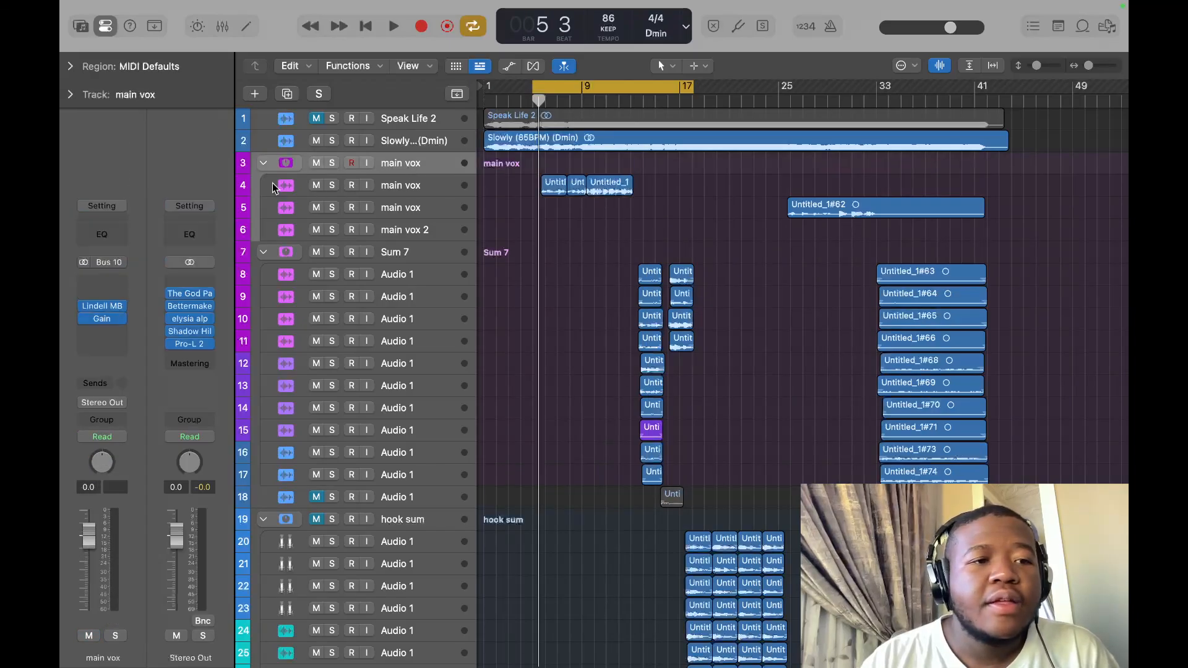
{"action": "left_click", "coordinate": [418, 189]}
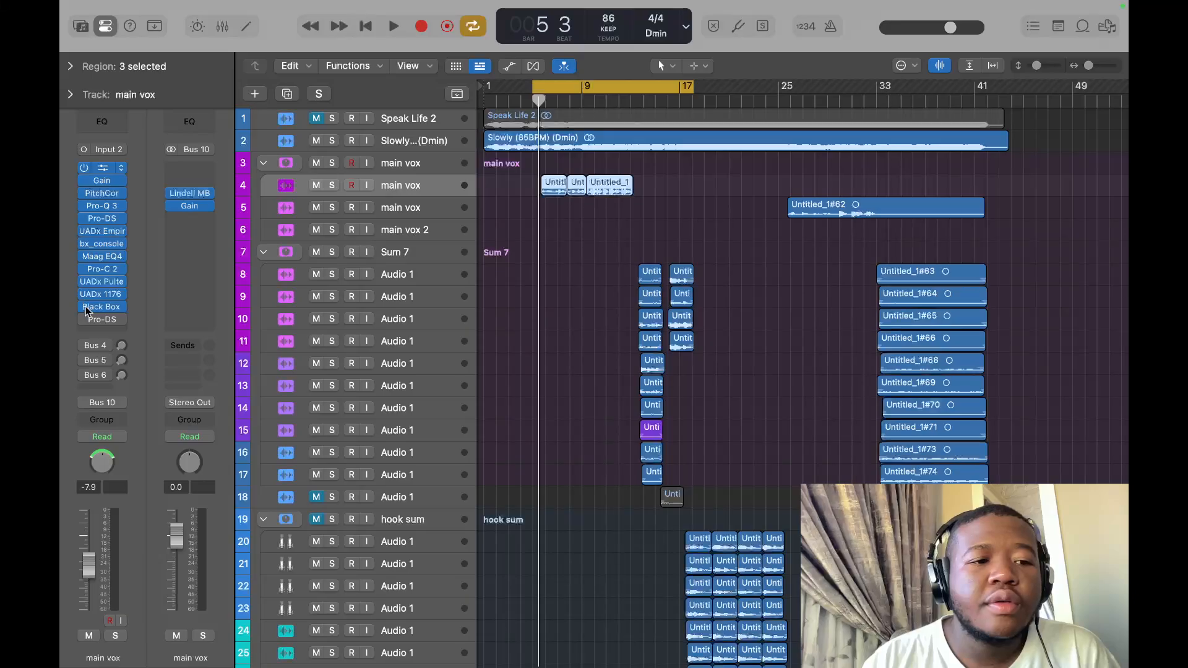
{"action": "key", "text": "space"}
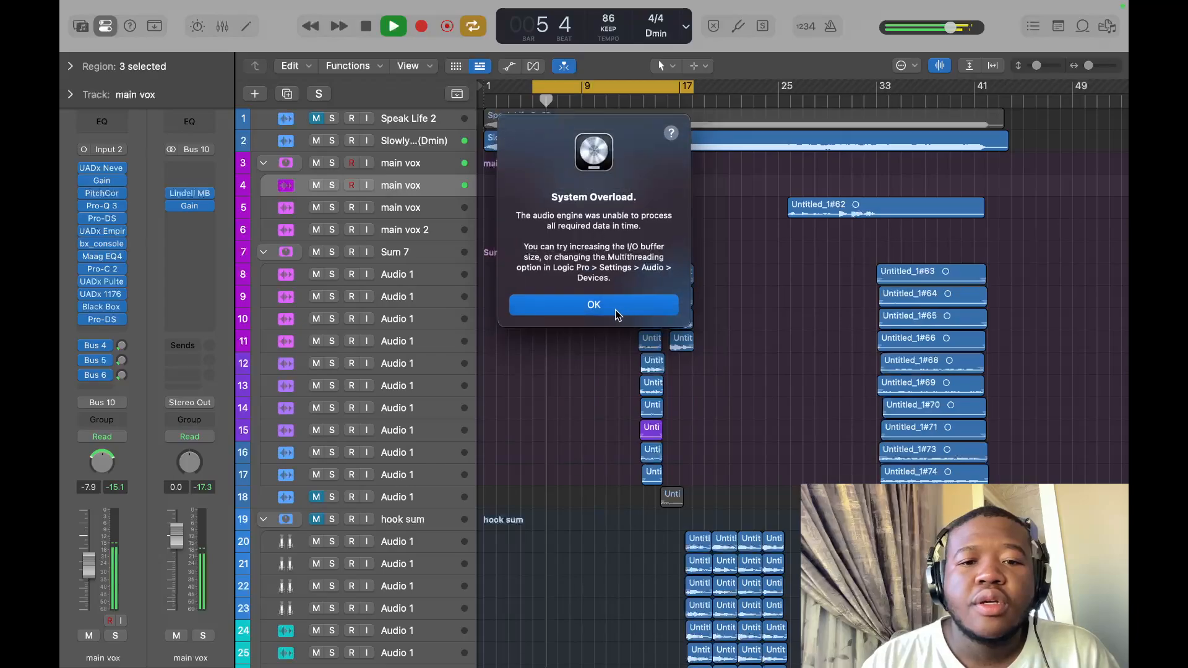
{"action": "left_click", "coordinate": [615, 310]}
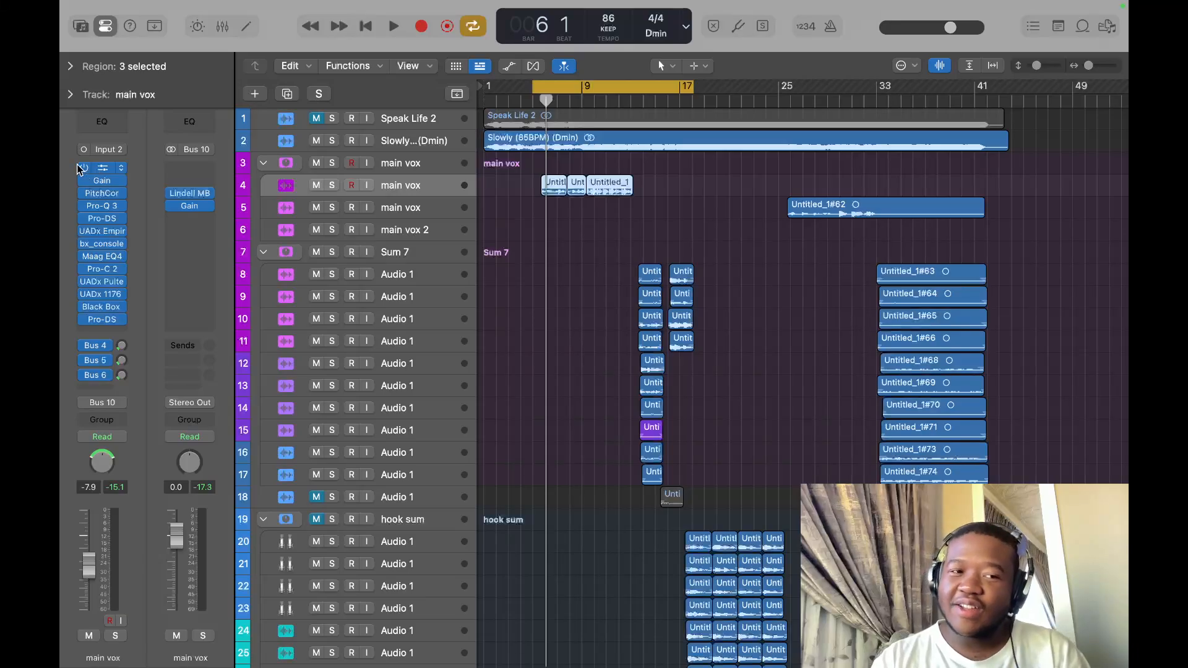
Bypass the plug-ins and sends of main vox on track 4, and select the main vox 2 track.
{"action": "left_click_drag", "start_coordinate": [77, 208], "coordinate": [88, 320]}
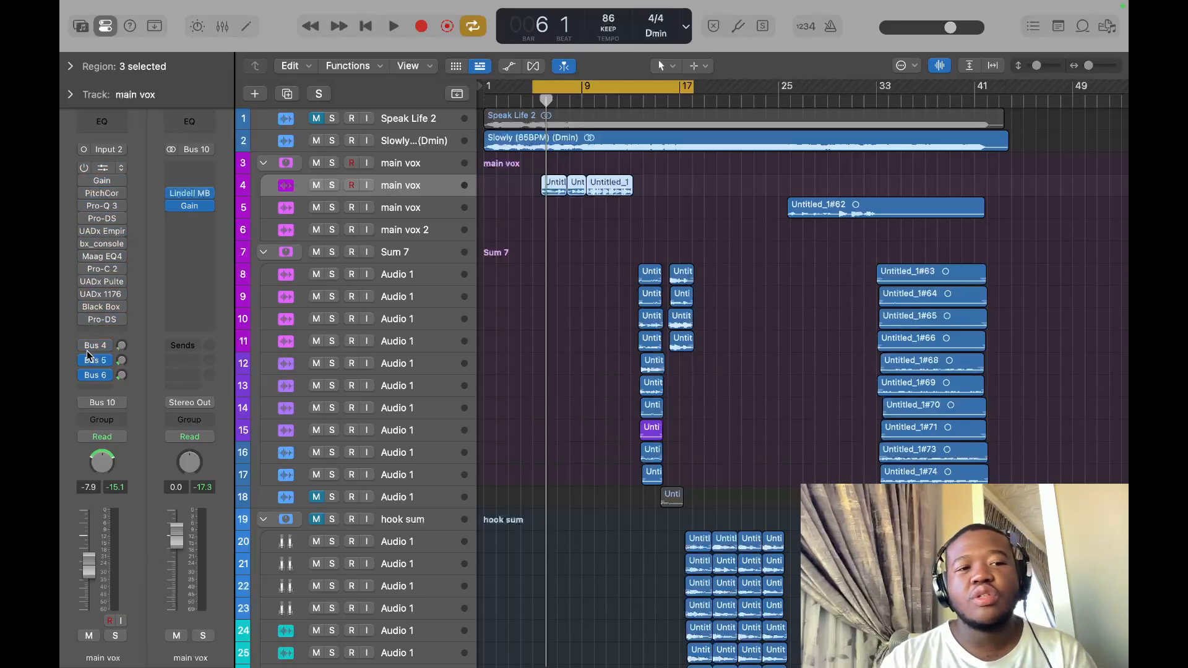
{"action": "left_click", "coordinate": [402, 202]}
{"action": "left_click", "coordinate": [403, 232]}
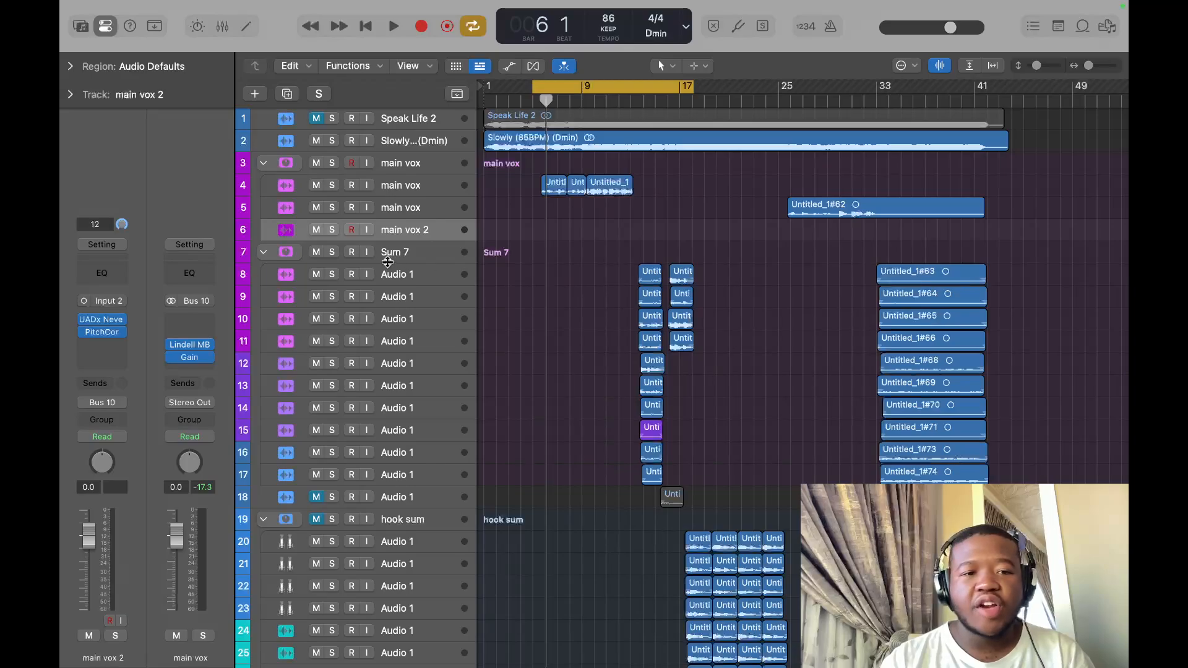
Exit the project's full-screen view and switch to the desktop.
{"action": "mouse_move", "coordinate": [124, 5]}
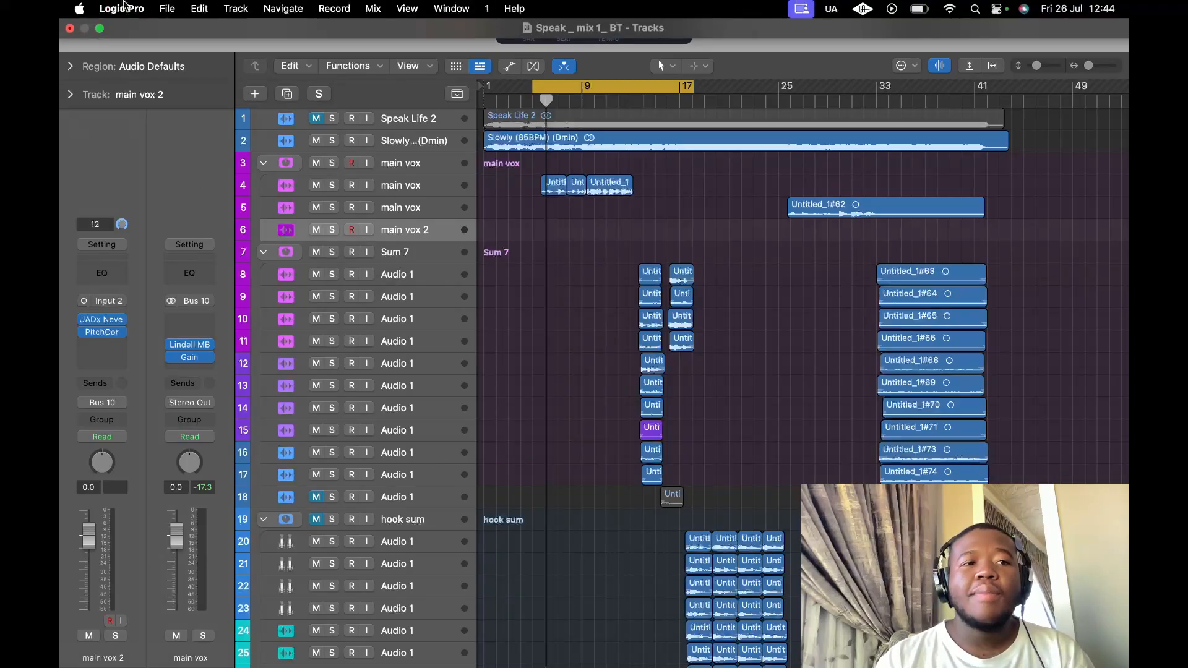
{"action": "left_click", "coordinate": [99, 29]}
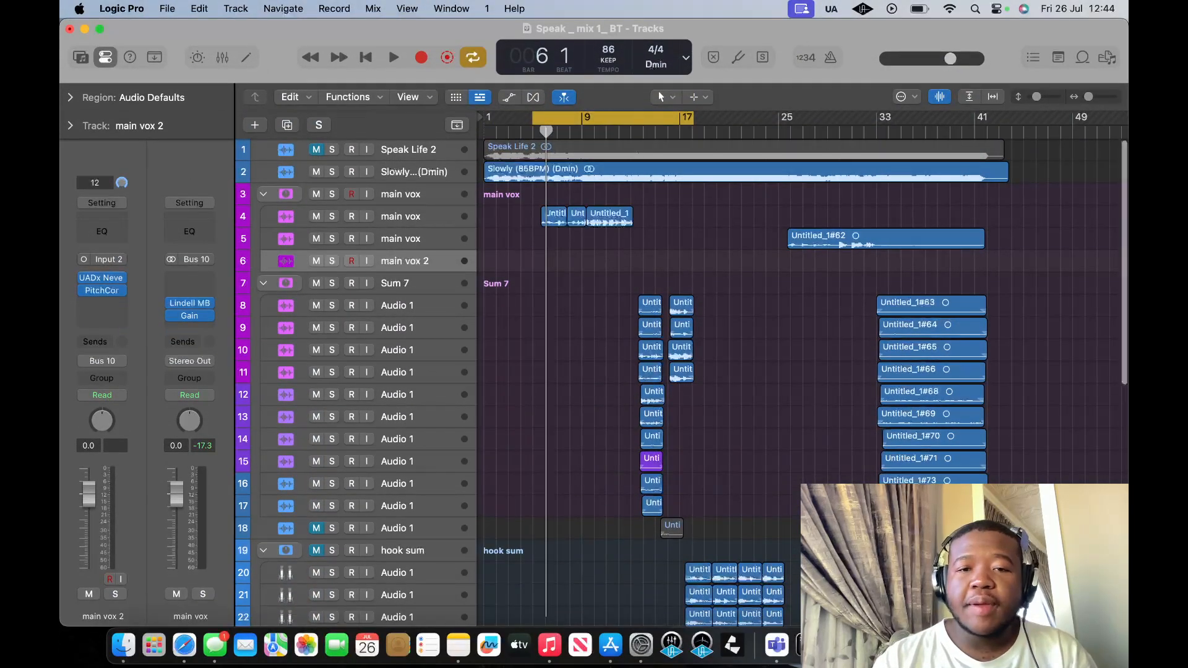
{"action": "left_click", "coordinate": [776, 646]}
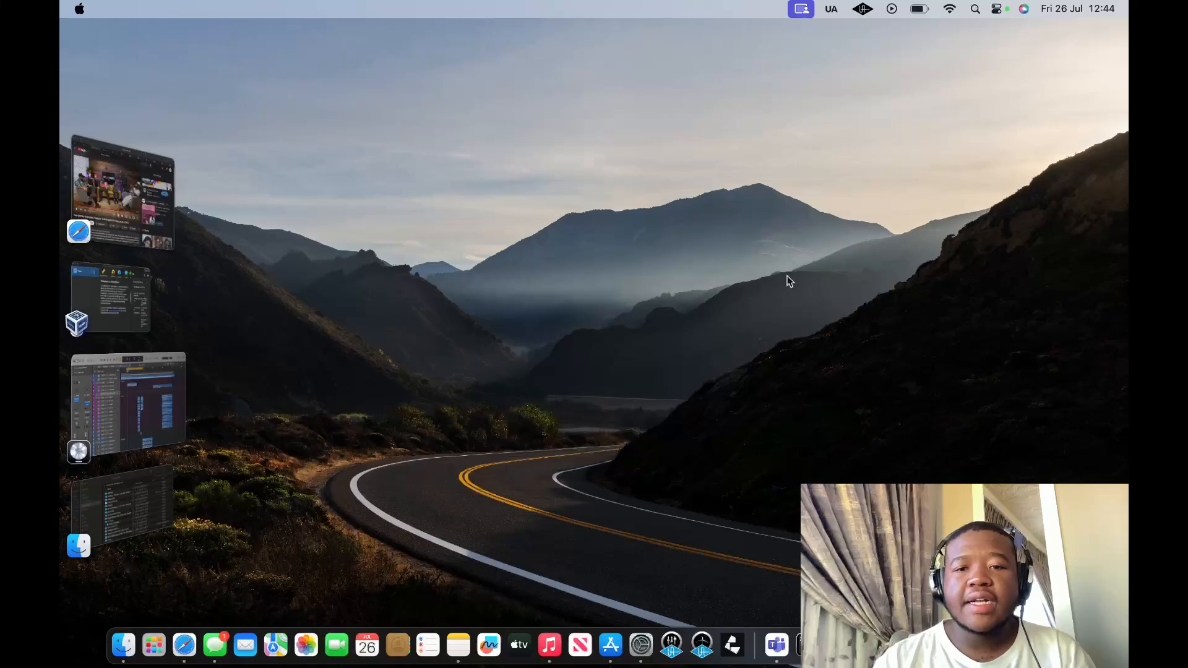
{"action": "left_click_drag", "start_coordinate": [710, 247], "coordinate": [476, 87]}
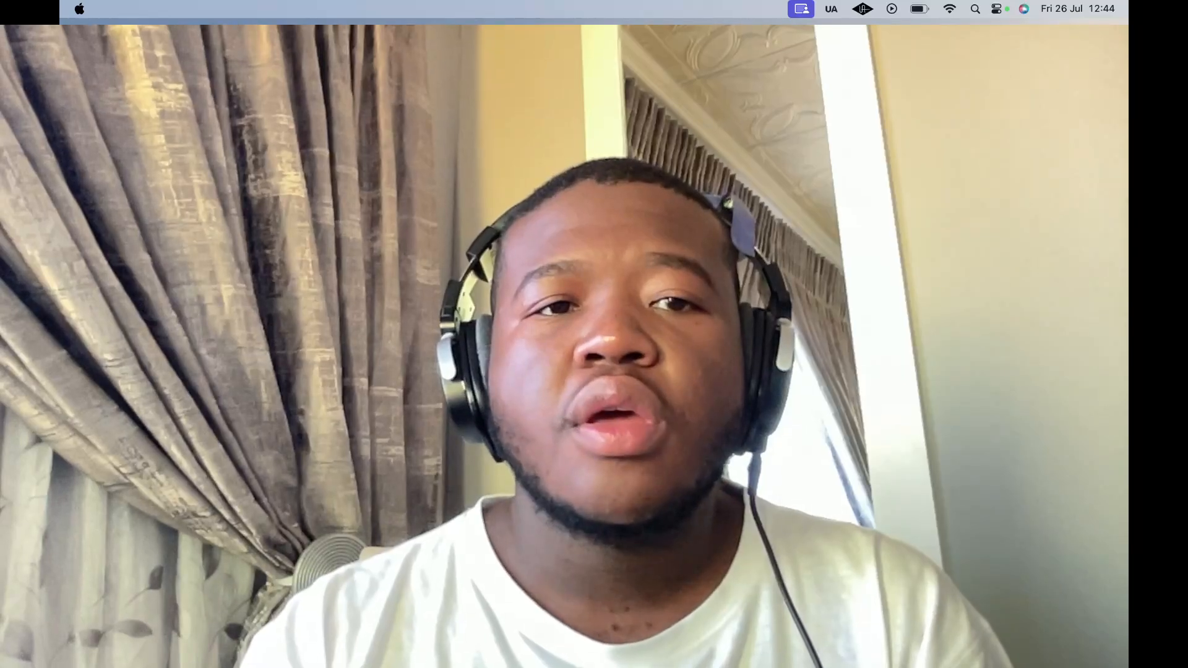